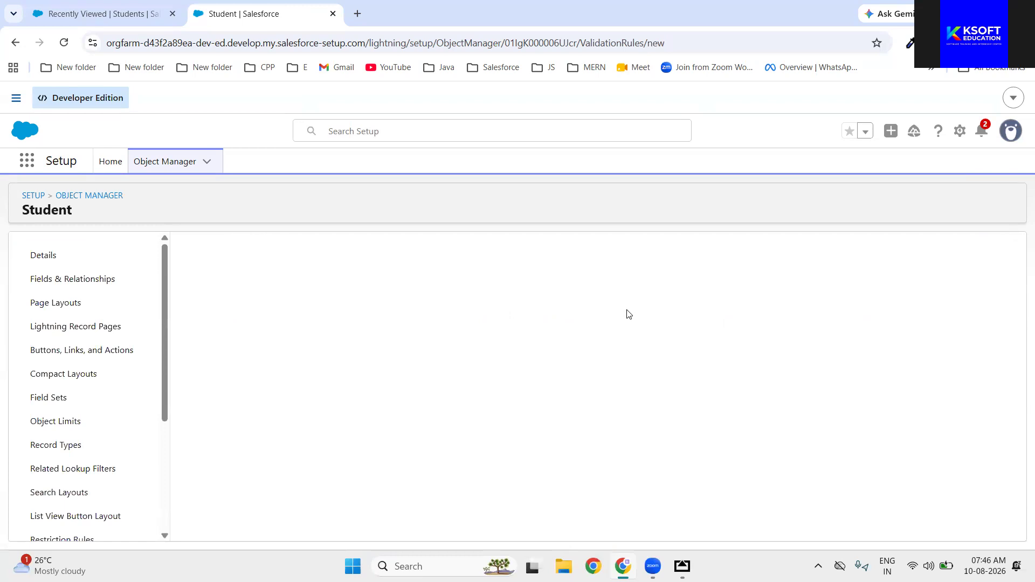
Step: Enter Name = 'test' as the validation rule's error condition formula by inserting the Name field, and check the syntax
scroll(512, 432, "down", 3)
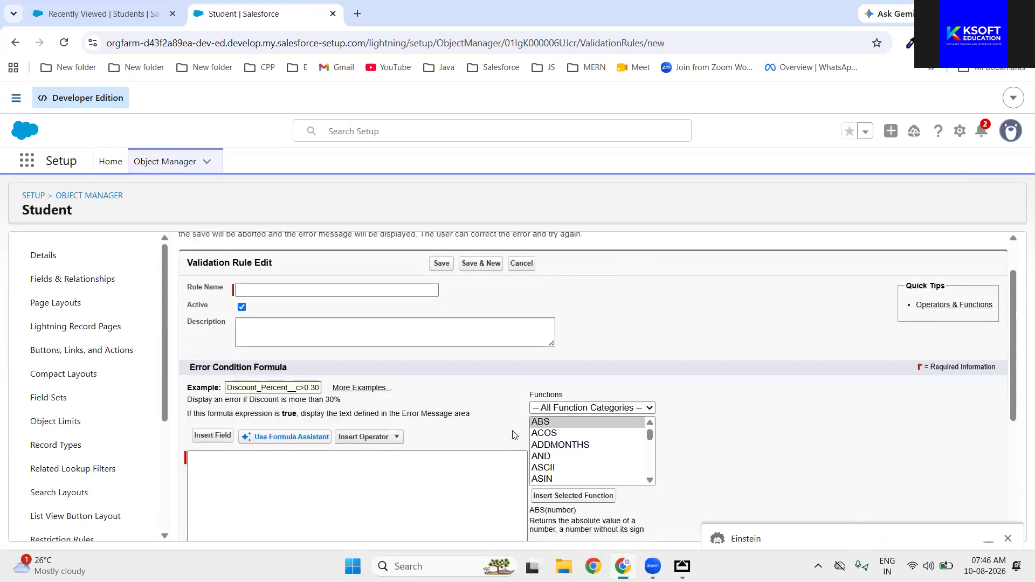
scroll(616, 442, "up", 5)
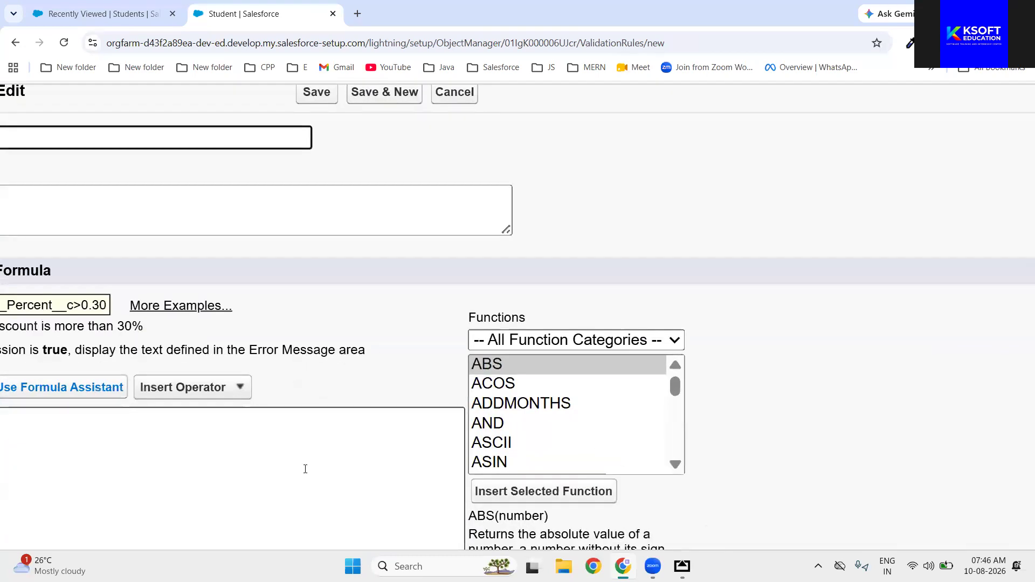
scroll(306, 469, "down", 4)
scroll(306, 469, "down", 3)
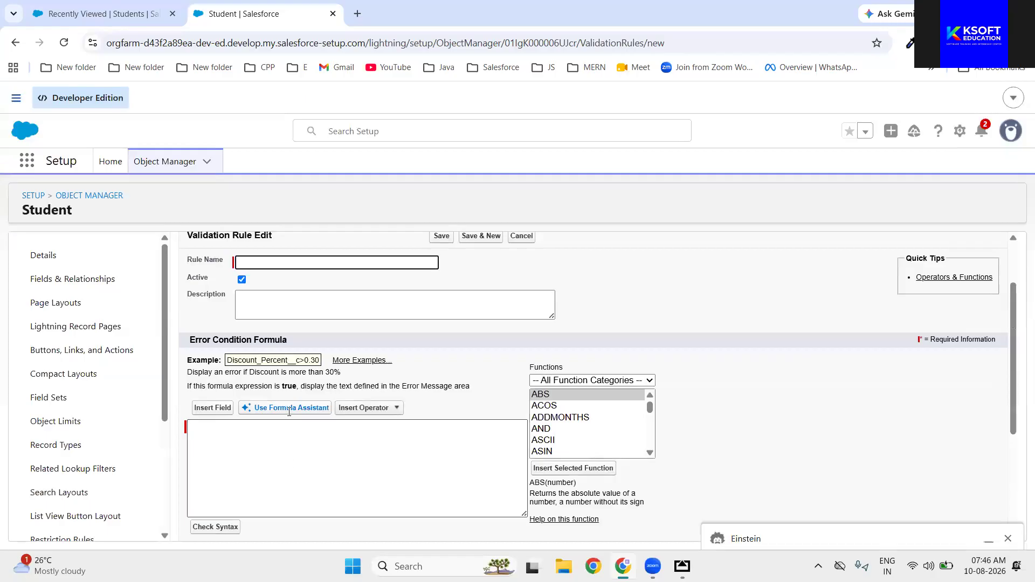
left_click(213, 409)
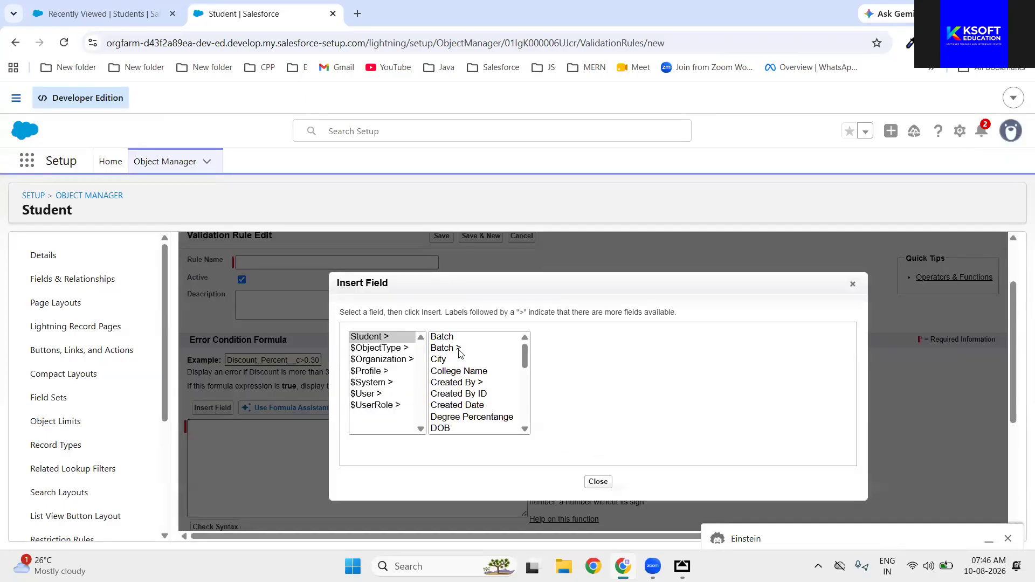
scroll(465, 410, "down", 2)
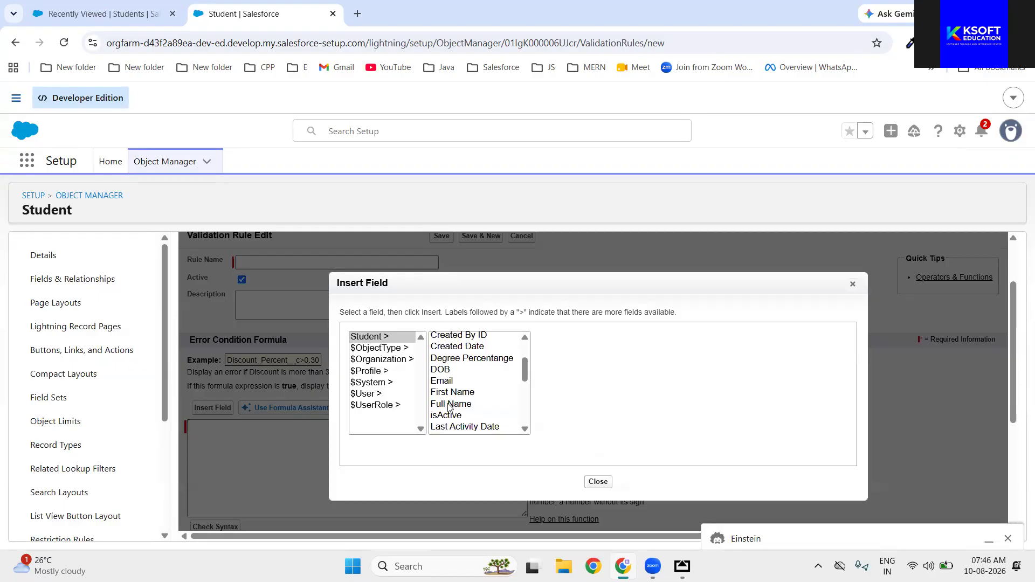
left_click(463, 393)
left_click(567, 412)
type("= 'ts")
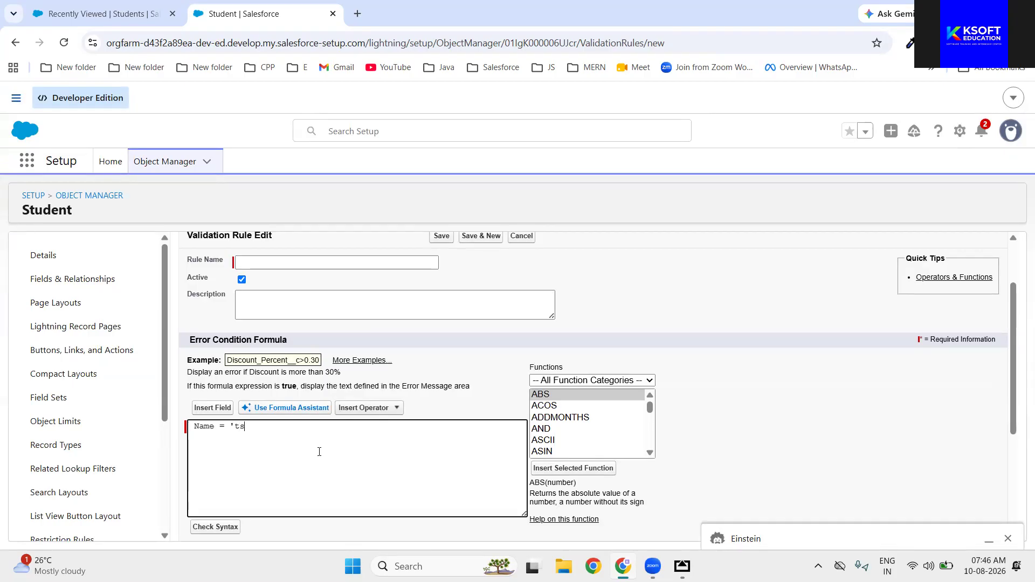
type("est")
scroll(319, 454, "down", 3)
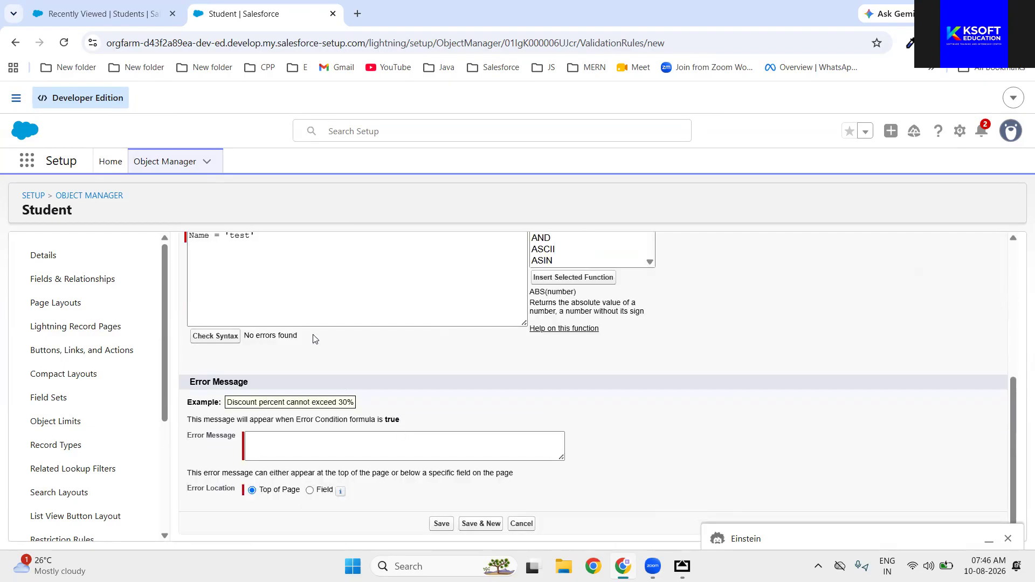
Step: Clear the Name = 'test' expression from the error condition formula
scroll(316, 339, "up", 1)
left_click(265, 305)
triple_click(258, 305)
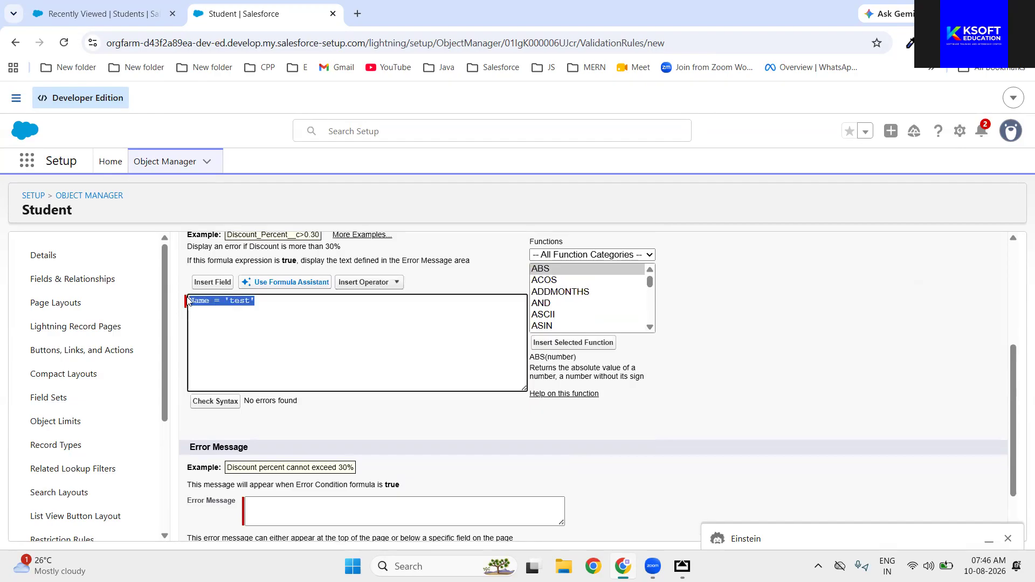
left_click(277, 303)
left_click_drag(277, 303, 135, 317)
key("BackSpace")
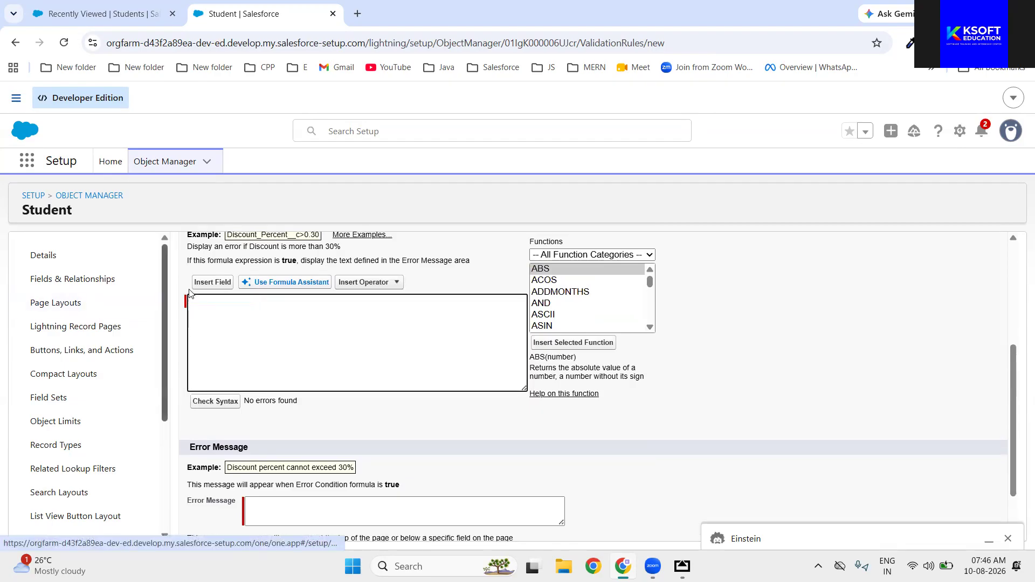
Step: Insert the Student object's Qualification field, complete the formula as Qualification__c = 'Other', and check the syntax
left_click(213, 282)
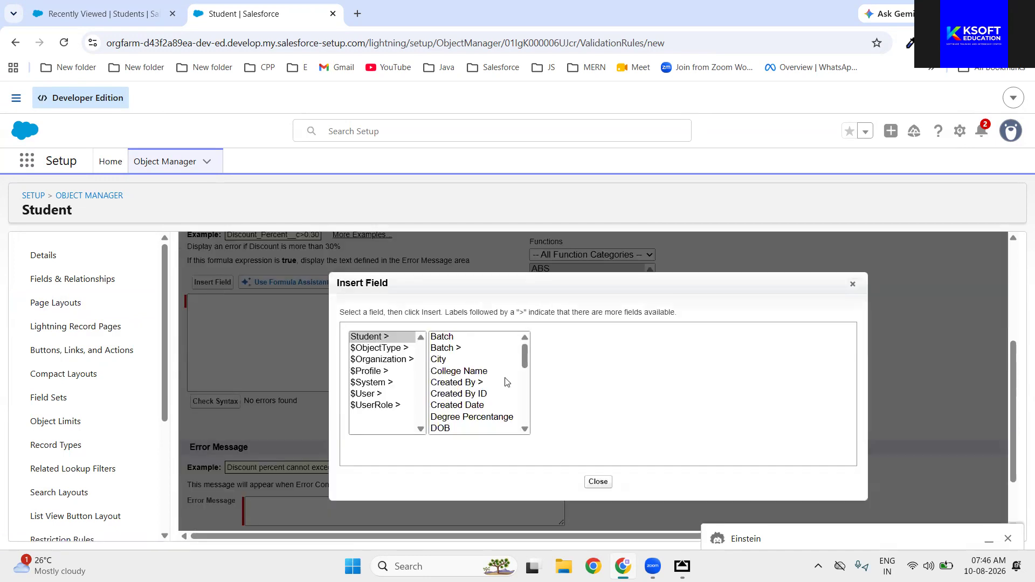
scroll(493, 399, "down", 2)
scroll(492, 401, "down", 6)
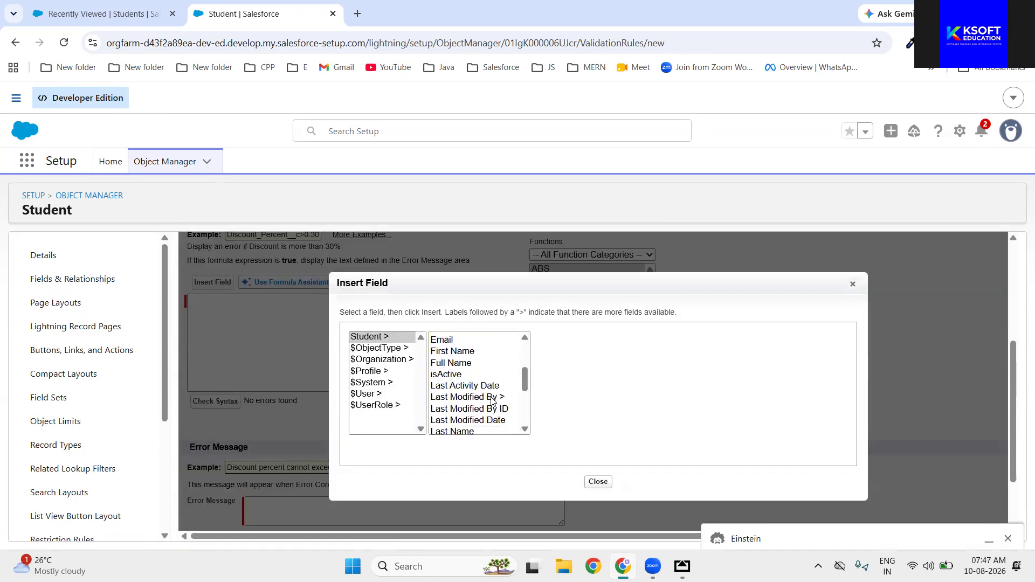
scroll(491, 401, "down", 1)
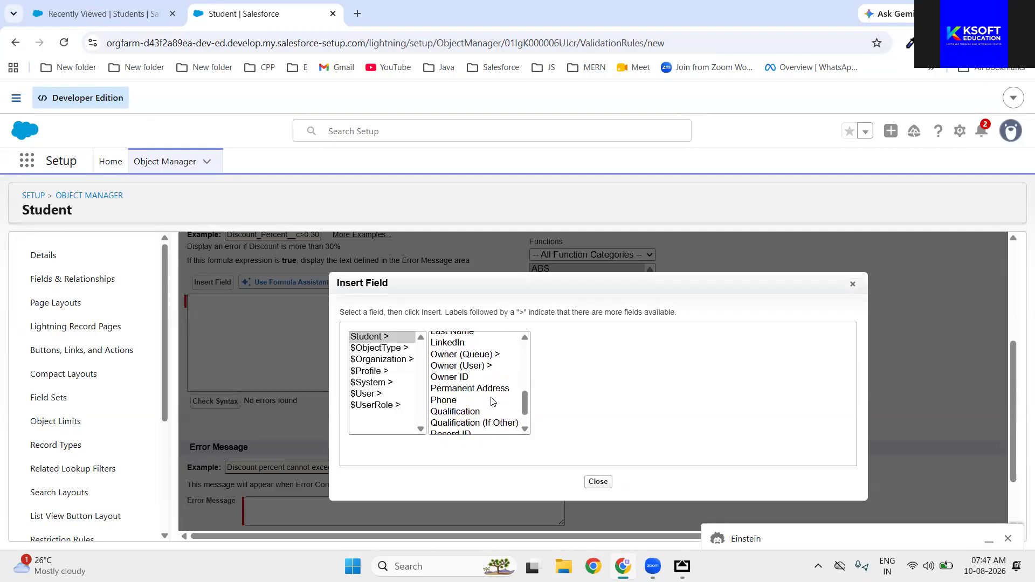
left_click(456, 397)
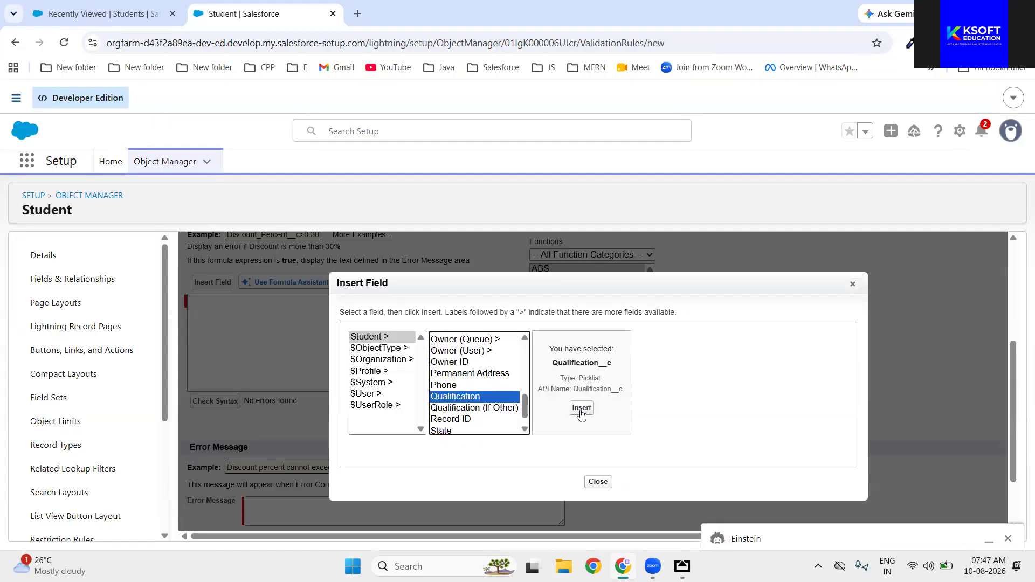
left_click(581, 410)
type("= 'Other")
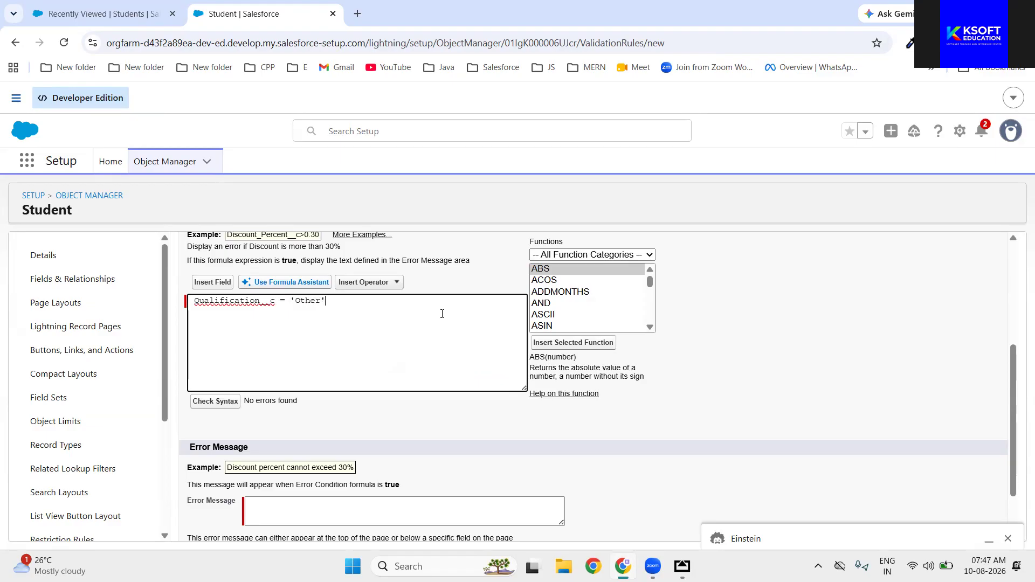
left_click(214, 402)
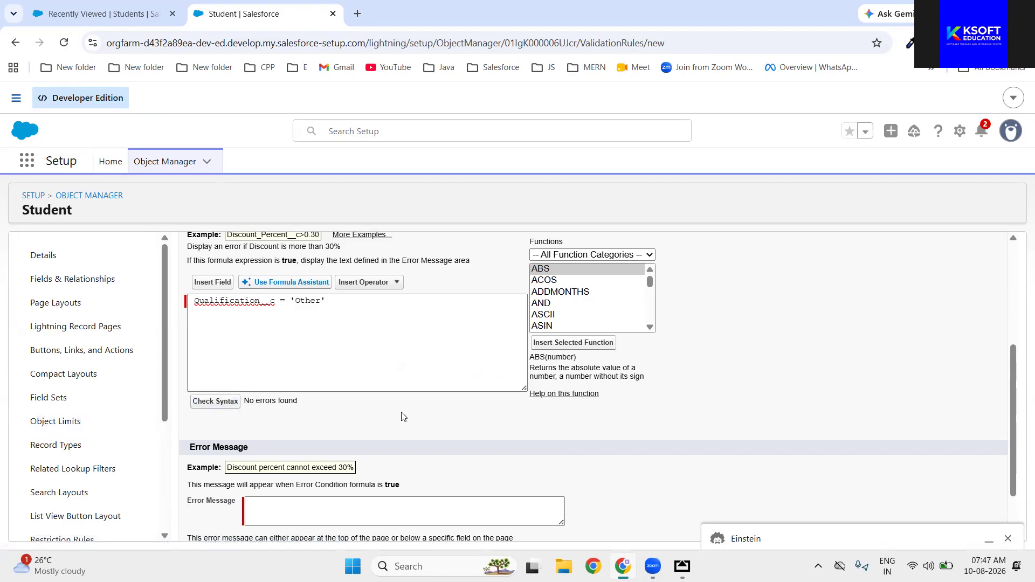
scroll(417, 421, "down", 4)
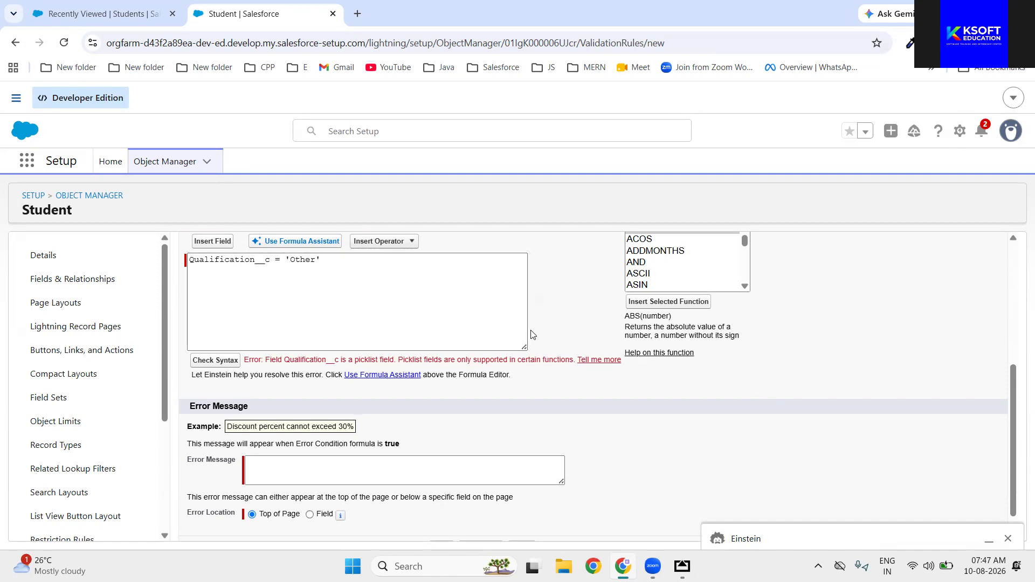
Step: Find and select the ISPICKVAL function among all function categories
scroll(528, 334, "up", 1)
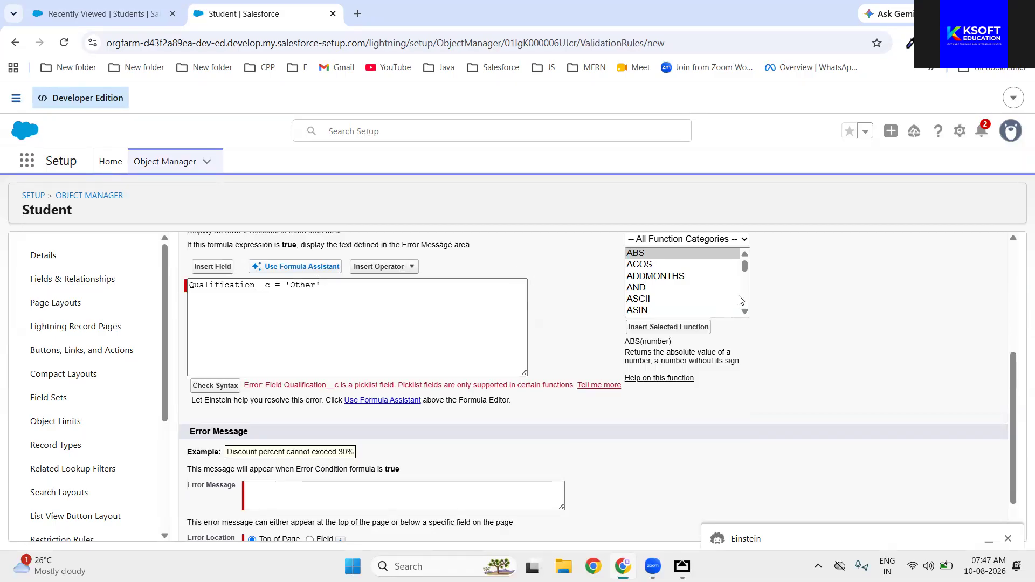
scroll(669, 299, "down", 2)
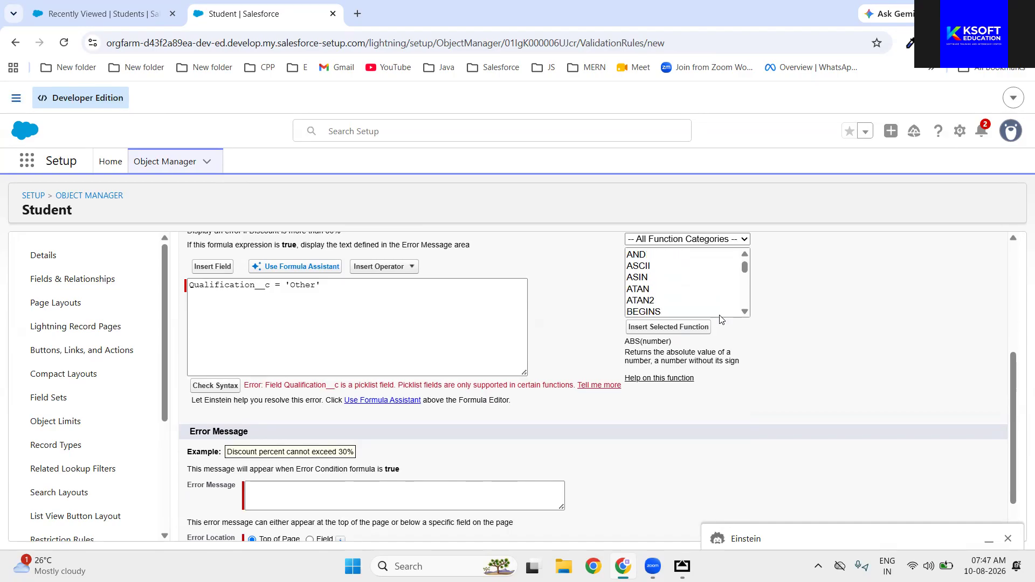
scroll(667, 300, "down", 5)
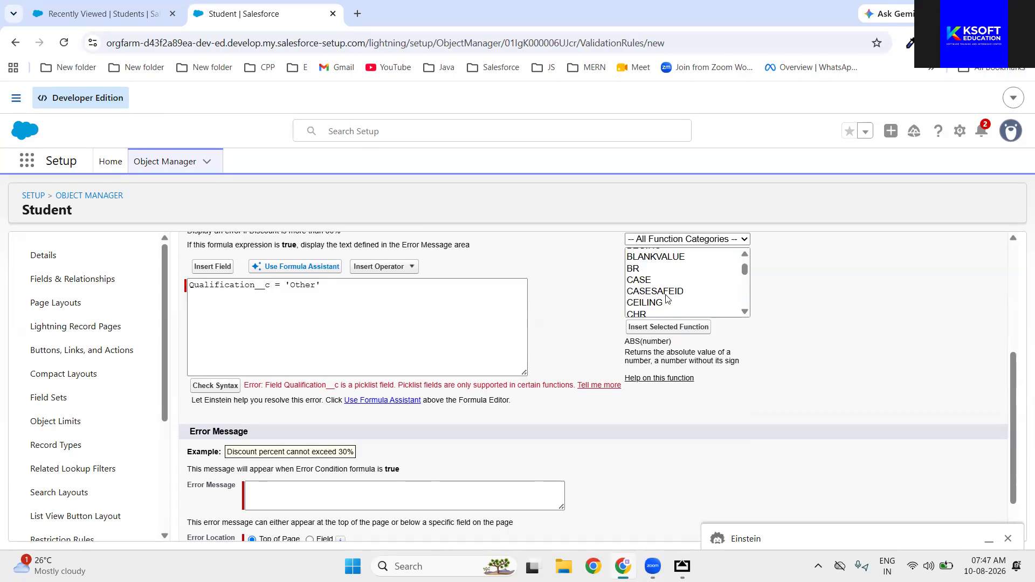
scroll(668, 302, "down", 4)
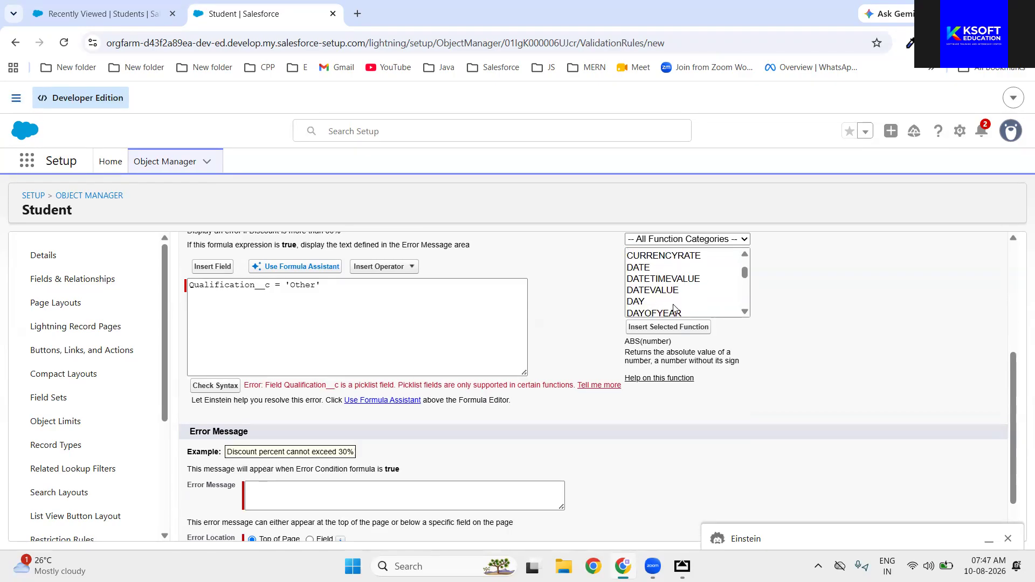
scroll(673, 308, "down", 4)
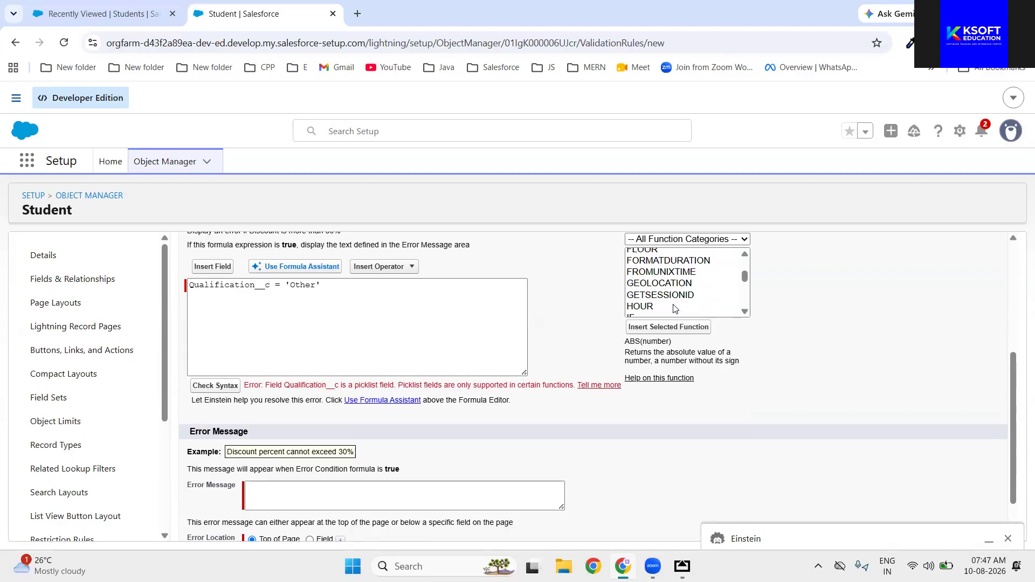
scroll(673, 309, "down", 2)
scroll(673, 308, "down", 3)
scroll(674, 308, "up", 1)
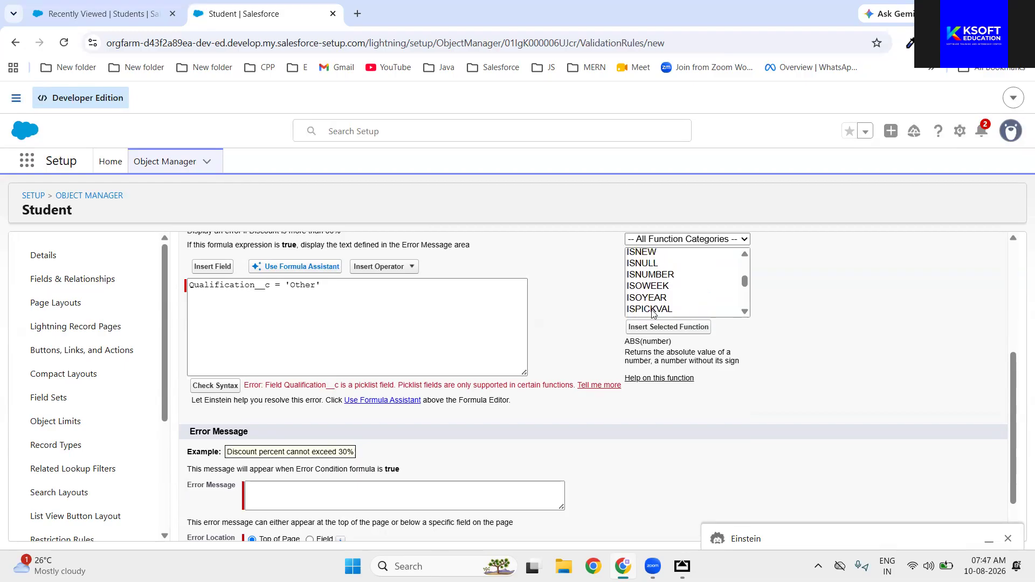
left_click(651, 310)
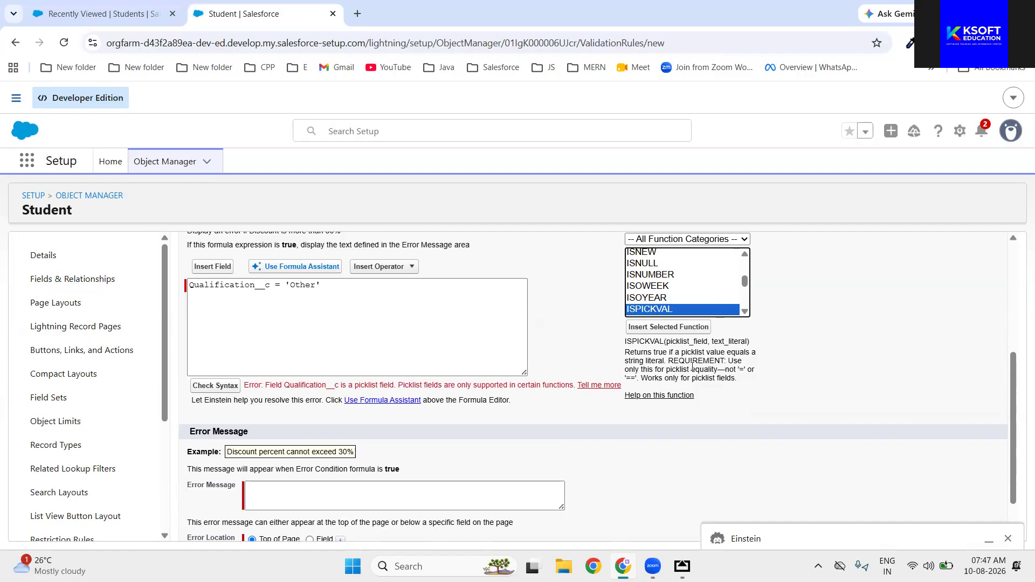
Step: Examine the ISPICKVAL function's description and its picklist_field and text_literal arguments
scroll(693, 366, "up", 5)
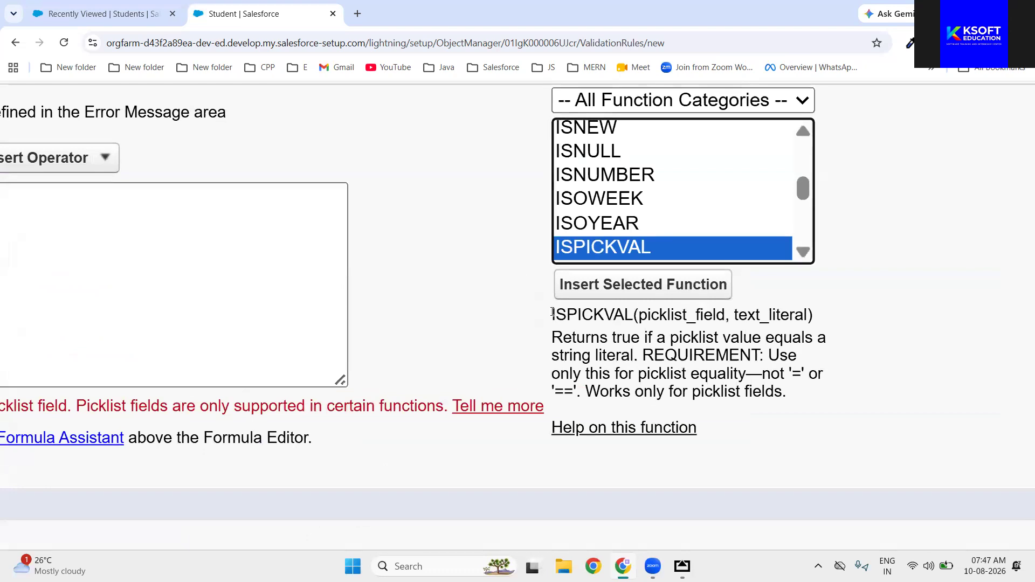
double_click(669, 315)
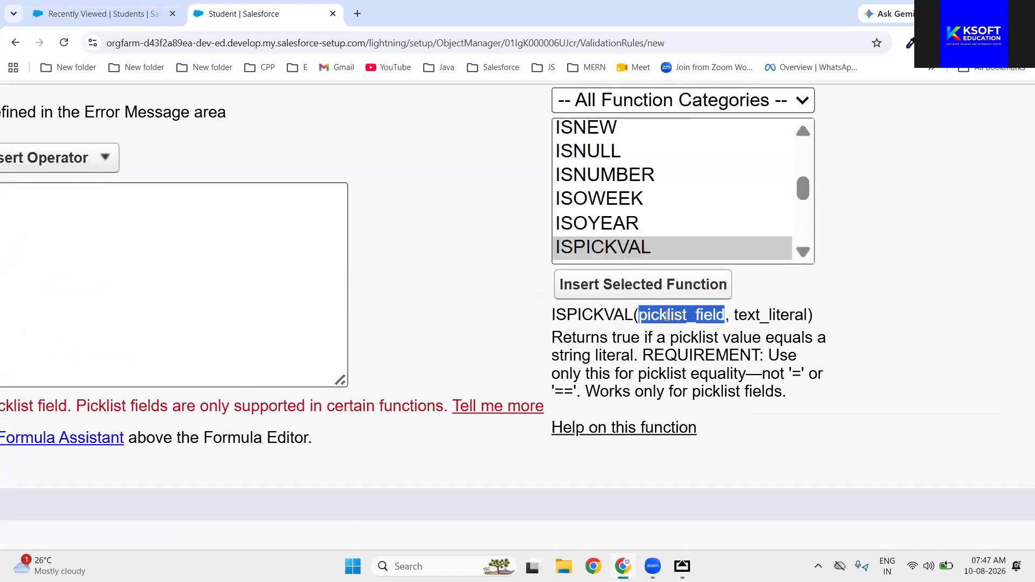
double_click(749, 315)
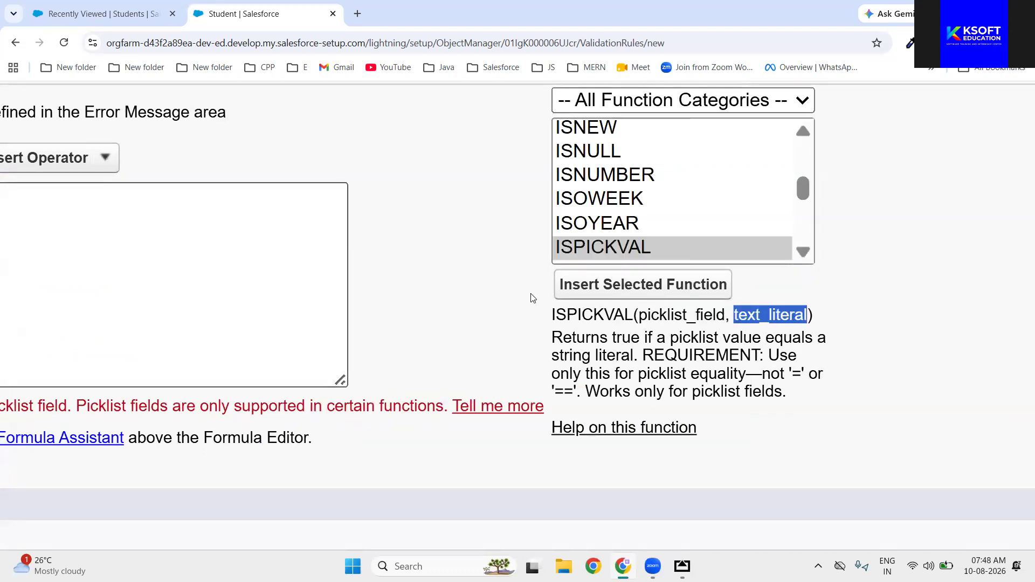
double_click(674, 314)
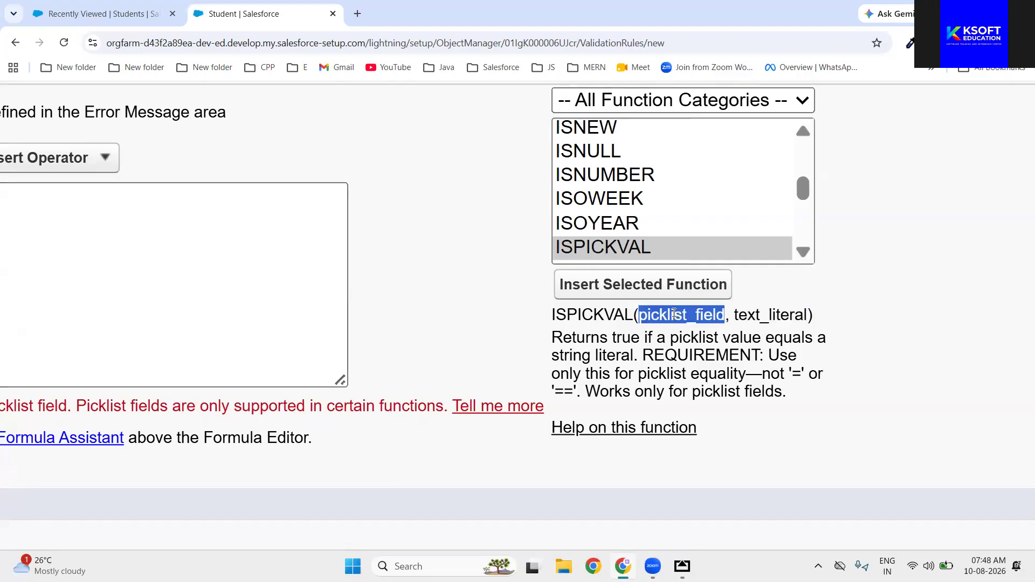
left_click_drag(736, 315, 810, 317)
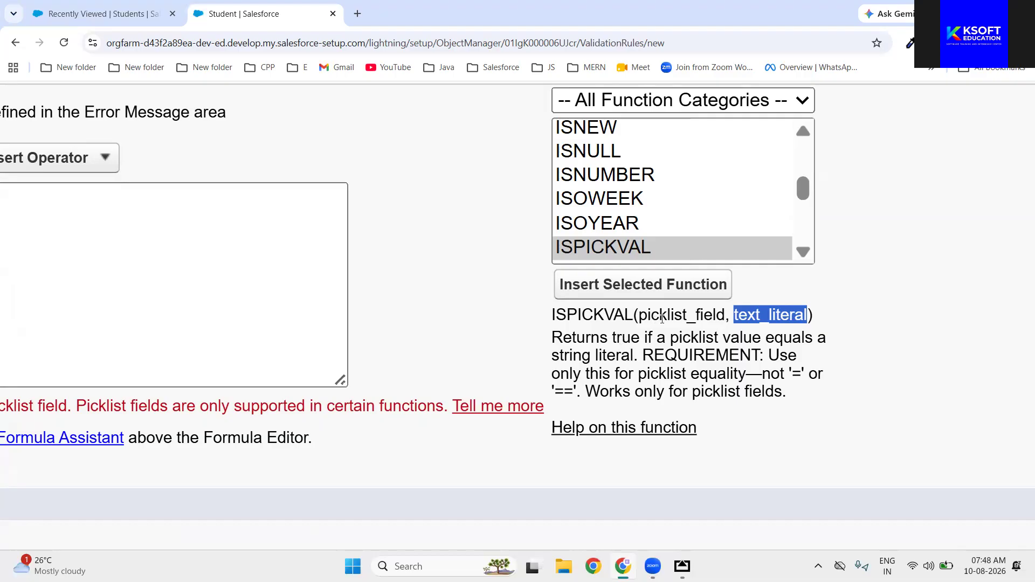
double_click(668, 317)
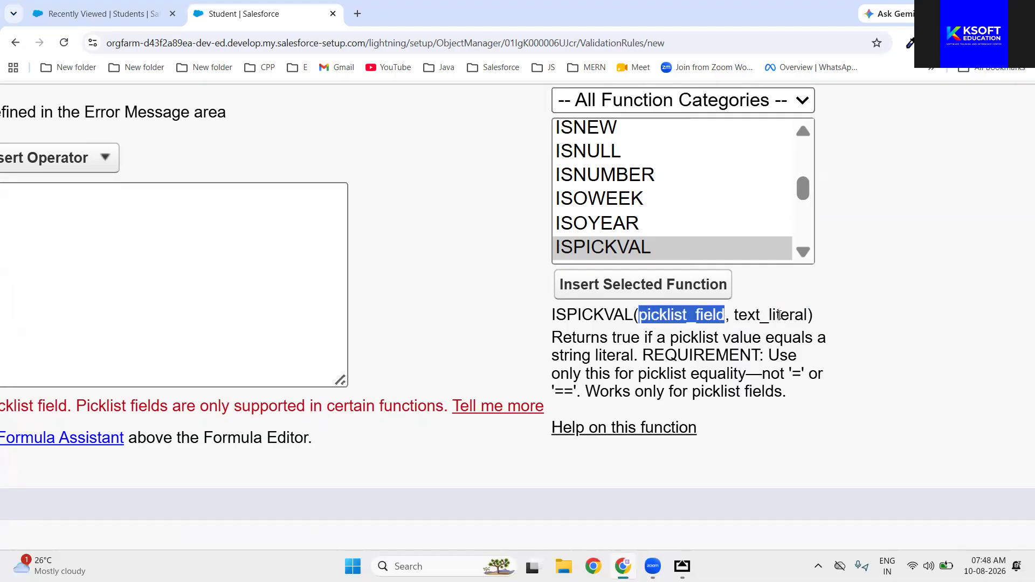
double_click(779, 315)
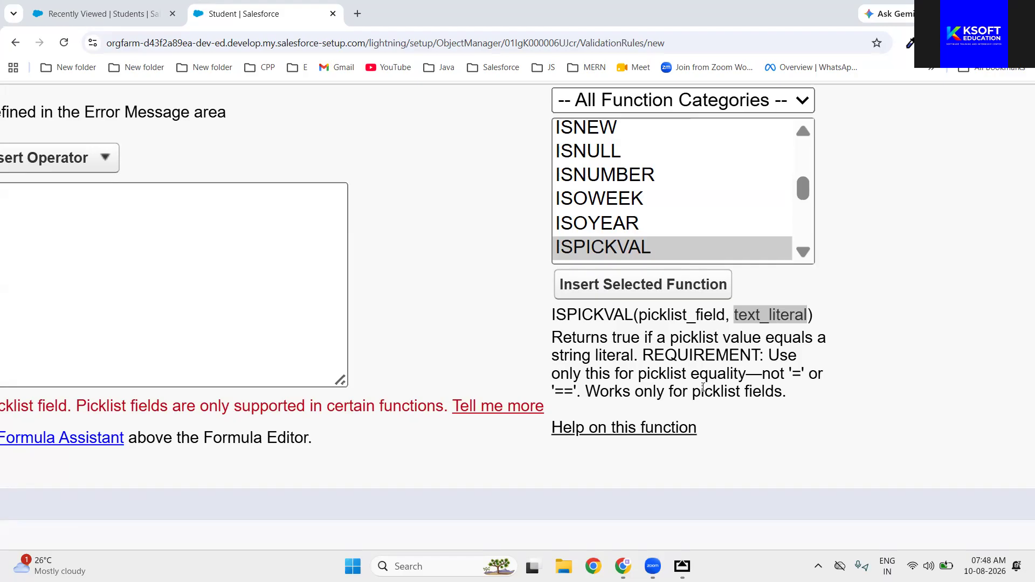
key("ctrl+0")
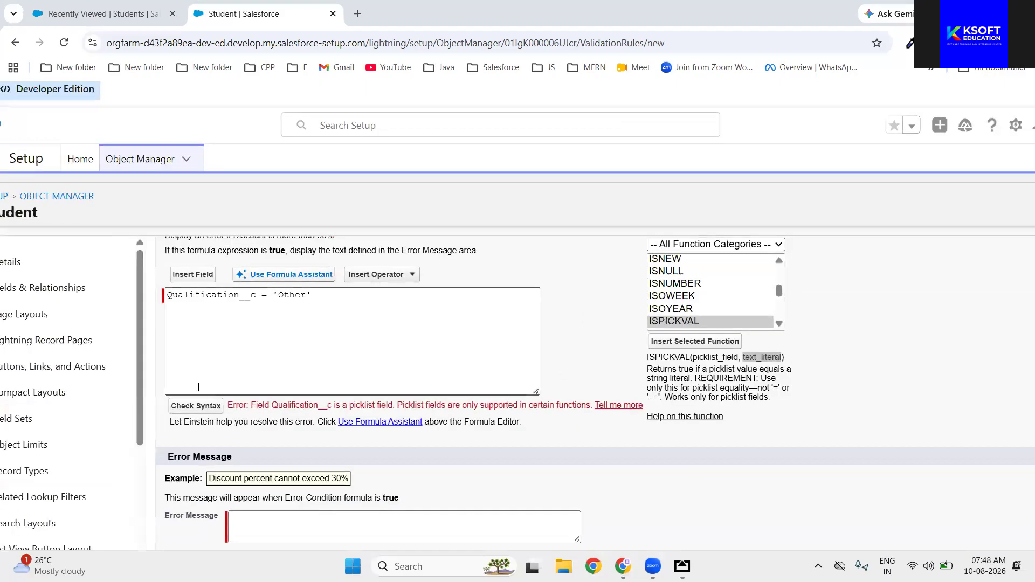
Step: Replace the Qualification__c = 'Other' expression with the ISPICKVAL function template in the error condition formula
left_click_drag(329, 300, 165, 292)
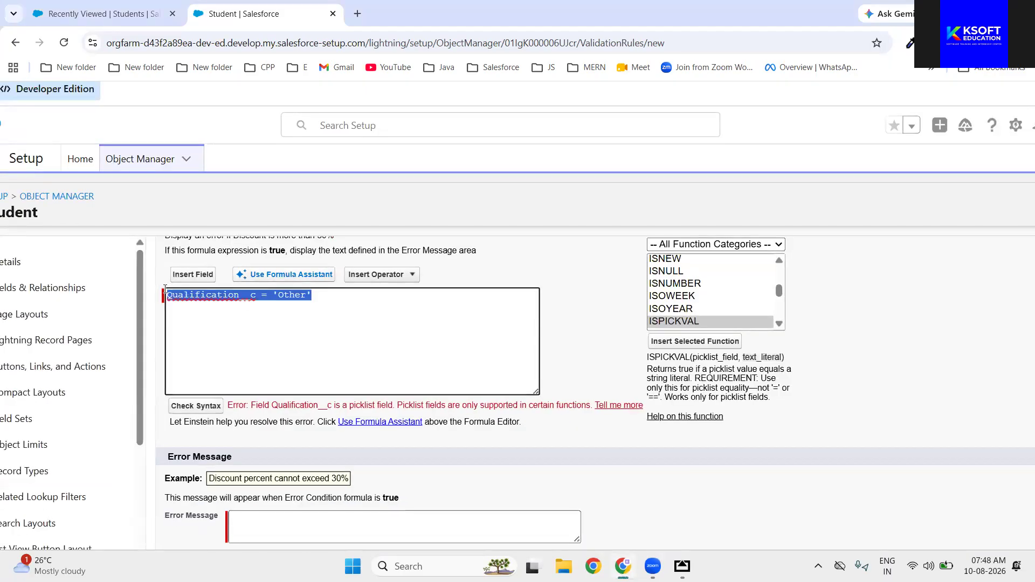
key("BackSpace")
left_click(193, 274)
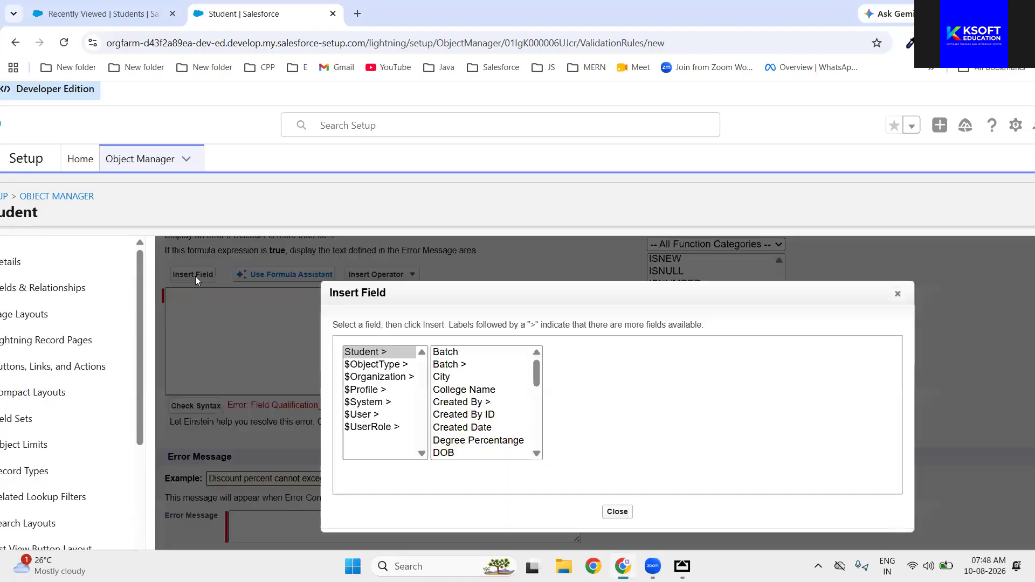
left_click(898, 293)
left_click(713, 345)
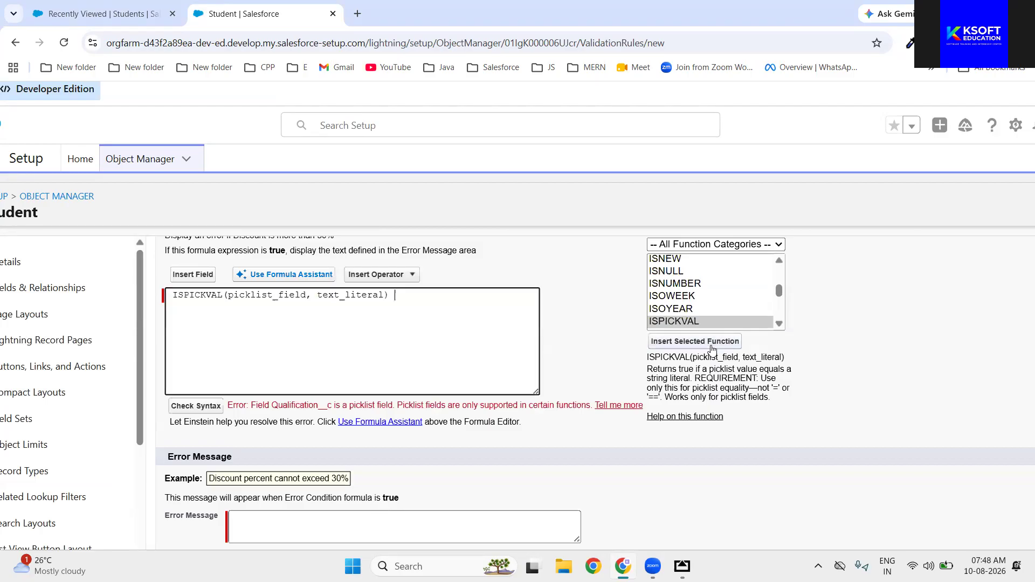
Step: Replace the picklist_field argument of the ISPICKVAL formula with the Student object's Qualification field
double_click(246, 297)
key("BackSpace")
left_click(193, 275)
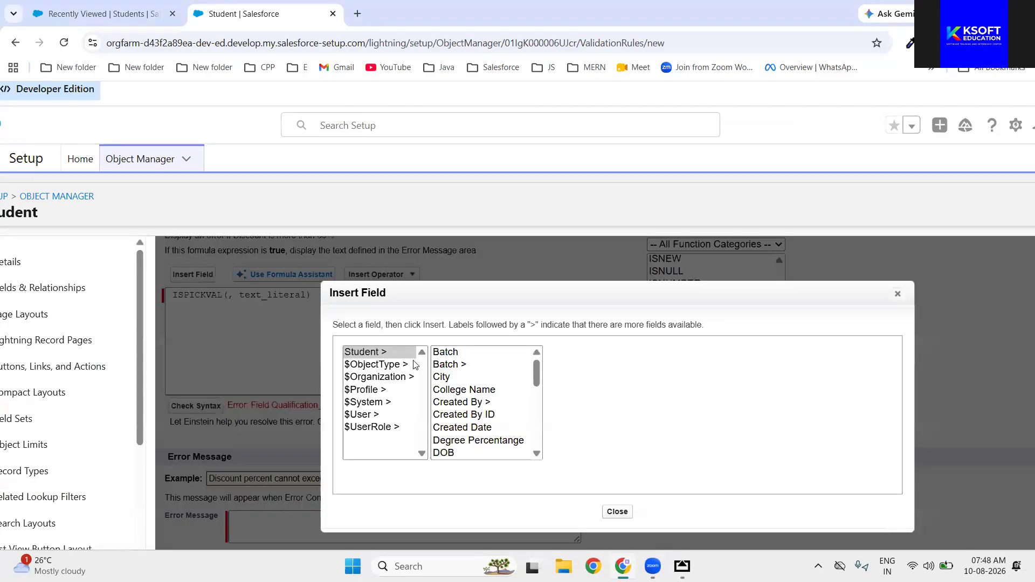
scroll(440, 412, "down", 5)
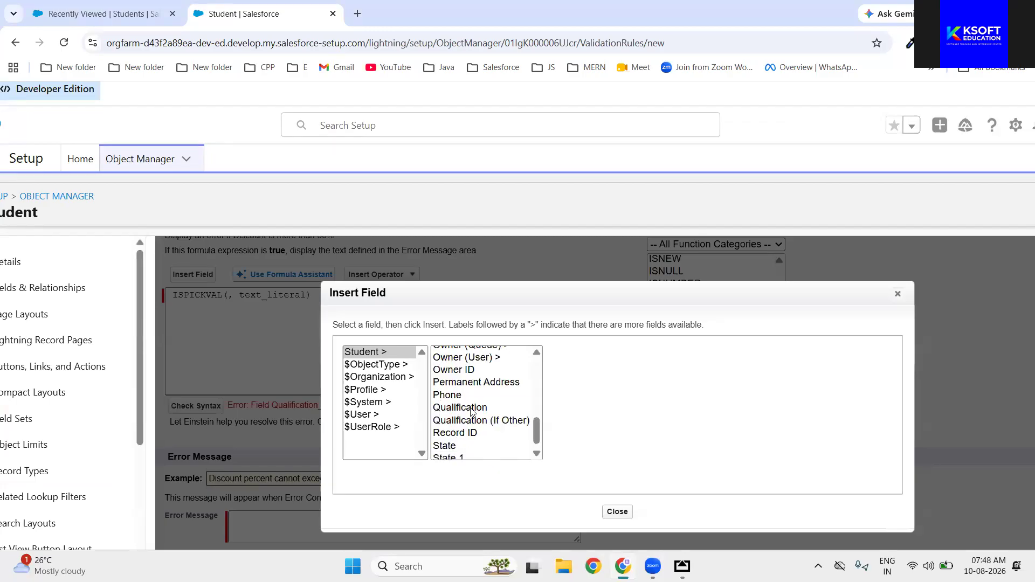
left_click(440, 410)
left_click(599, 430)
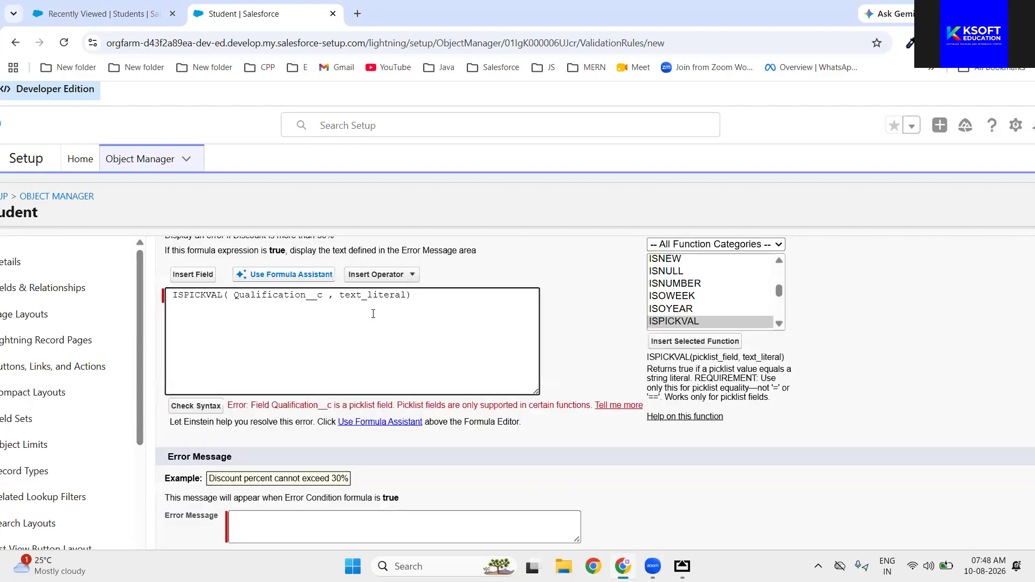
Step: Replace the text_literal argument of the ISPICKVAL formula with 'Other' and check the syntax
double_click(378, 296)
key("BackSpace")
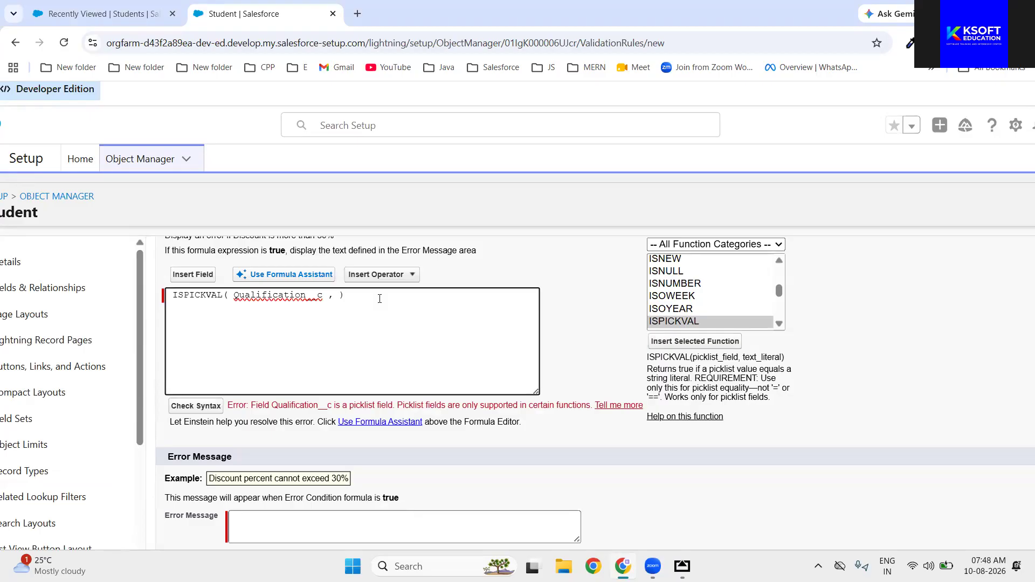
type("'Other'")
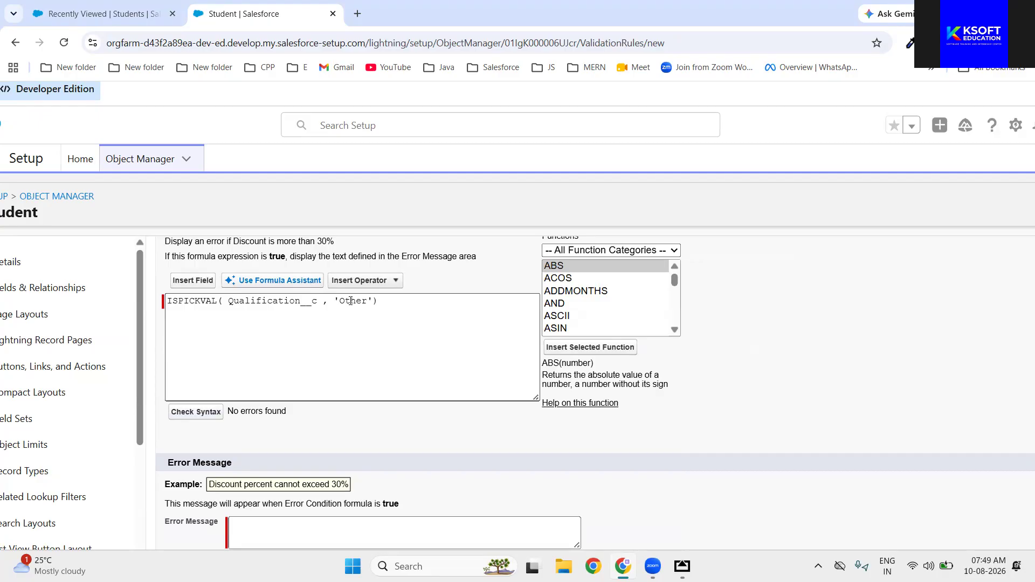
Step: Switch to AirServer to view the handwritten salary, name and qualification comparisons, and return to the validation rule
scroll(350, 301, "up", 4)
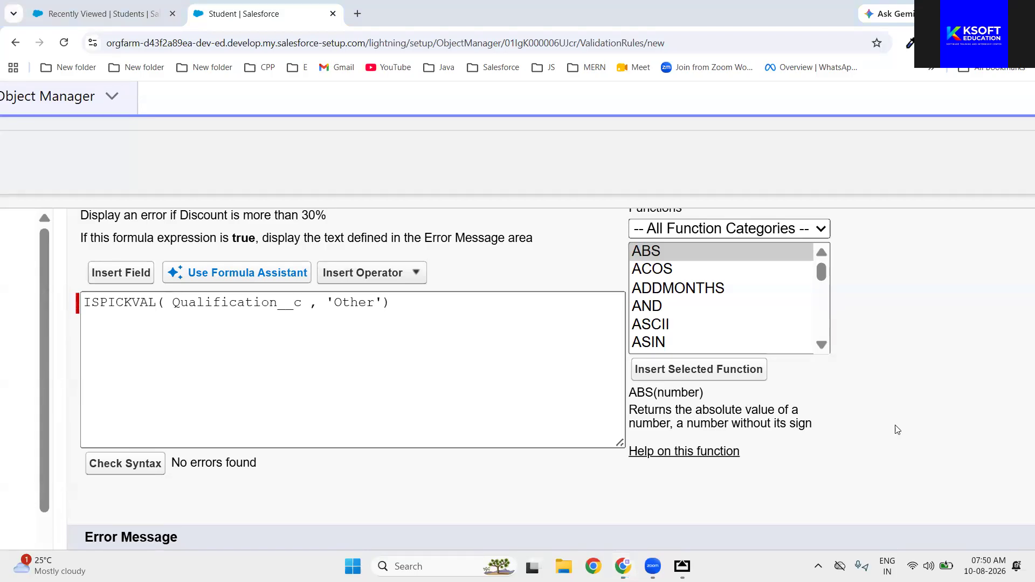
scroll(633, 461, "down", 1)
scroll(632, 461, "down", 3)
mouse_move(684, 564)
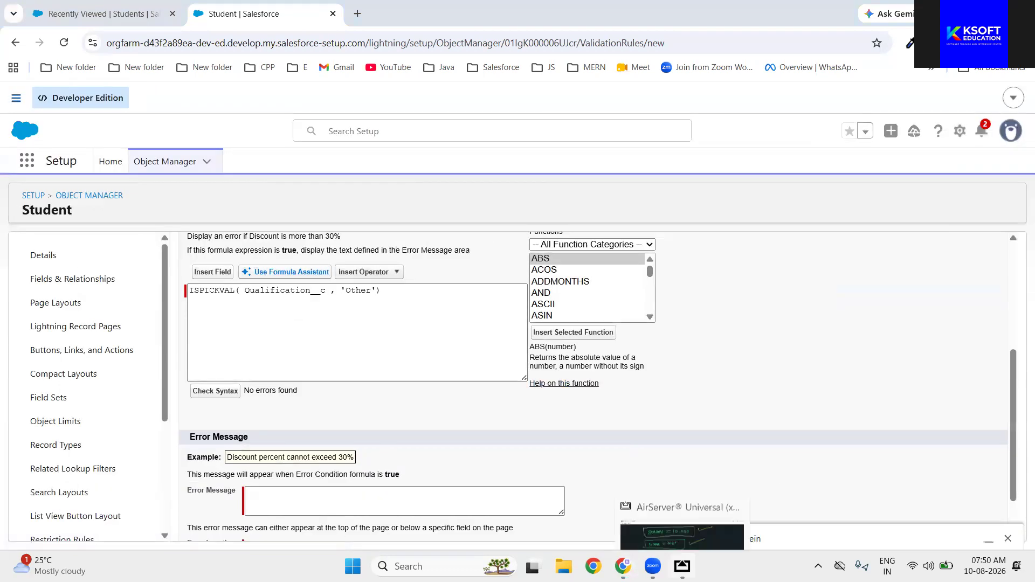
left_click(691, 488)
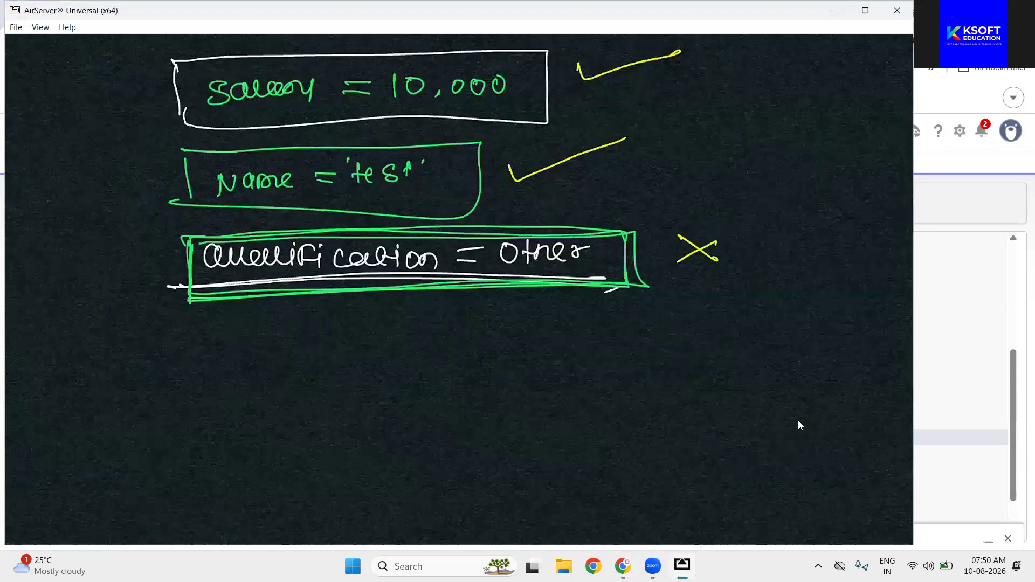
left_click(1008, 539)
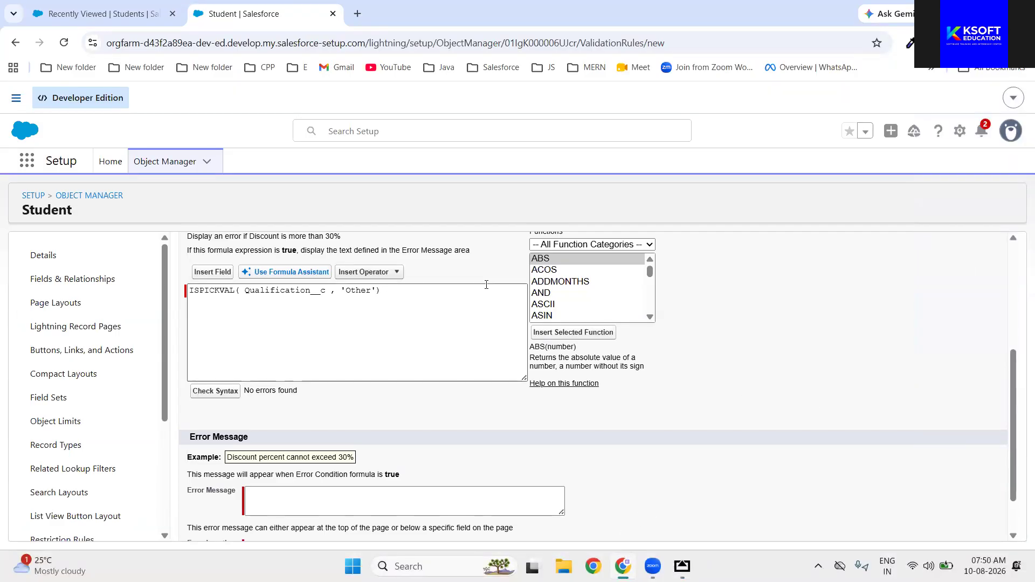
Step: Start a new Student record from the Students list and enter the student's first name and phone number
left_click(88, 15)
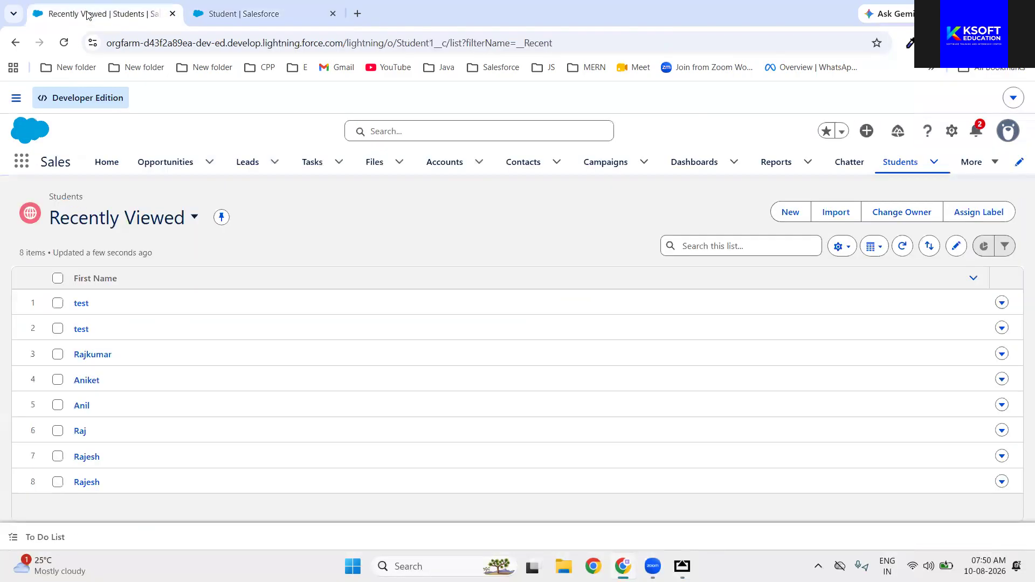
left_click(806, 215)
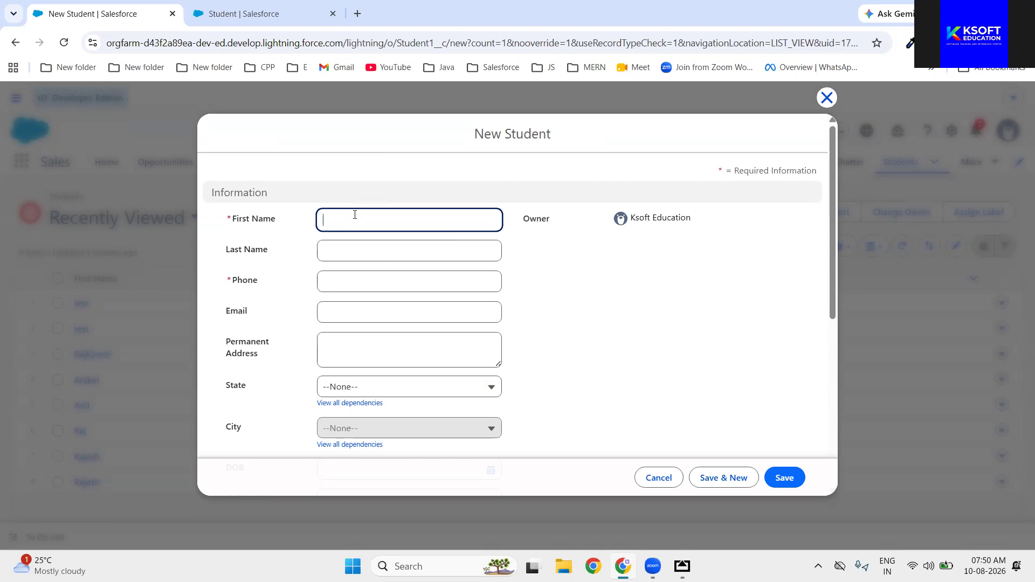
type("N")
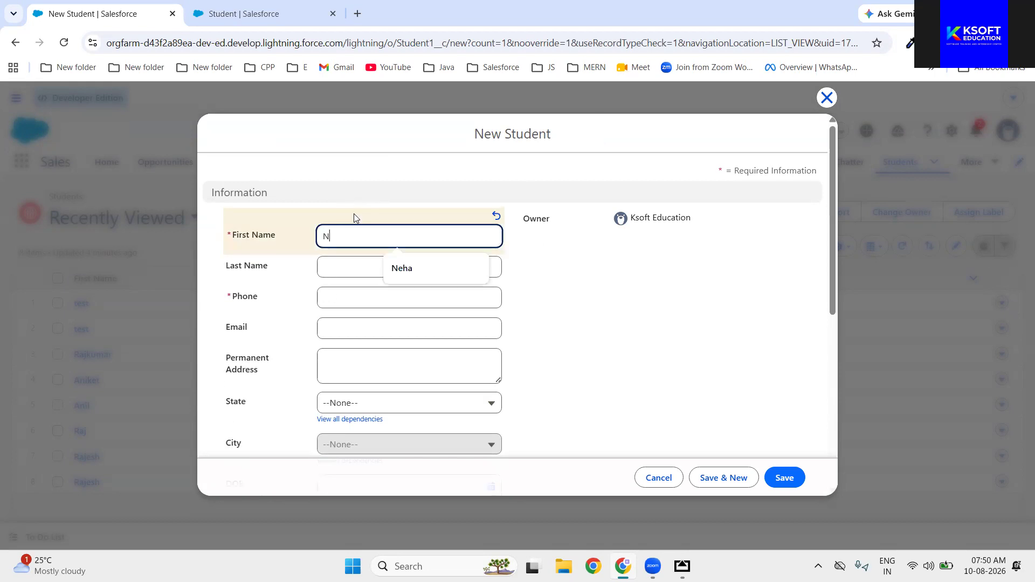
type("ayan")
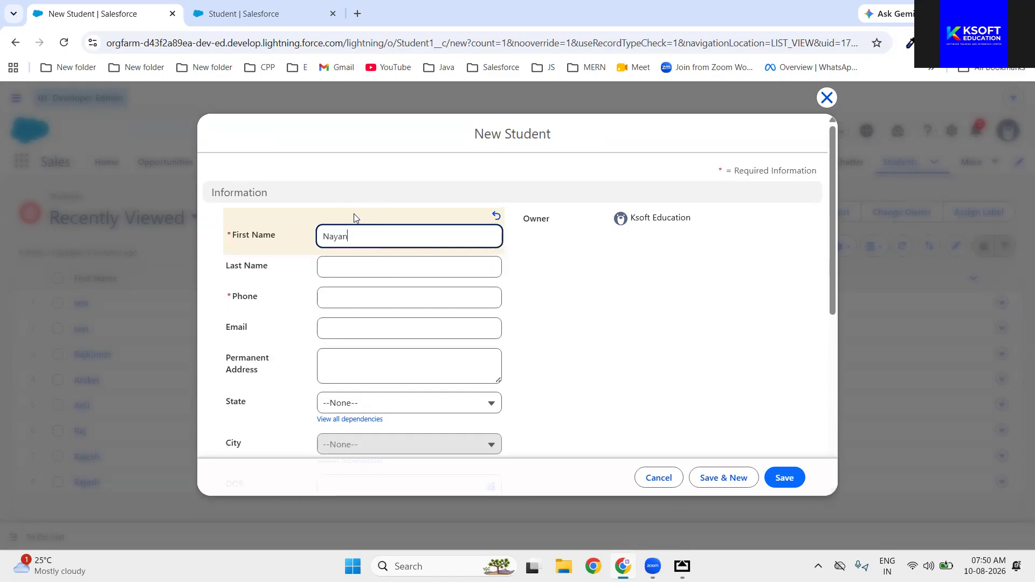
left_click(564, 324)
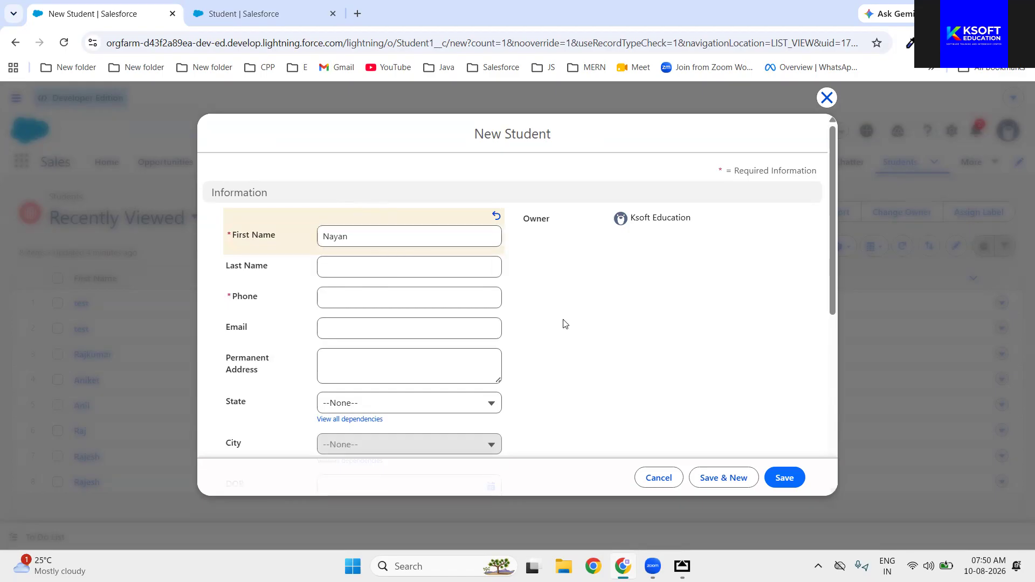
left_click(366, 301)
type("4542")
left_click(636, 341)
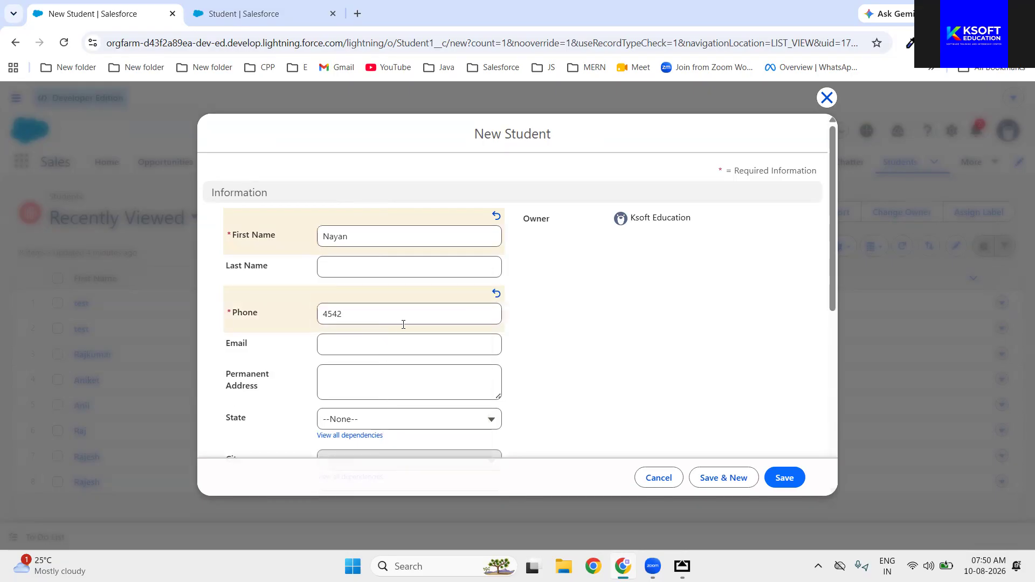
Step: Fill in the Last Name field with test and save the new student record
left_click_drag(346, 314, 307, 314)
scroll(710, 369, "down", 2)
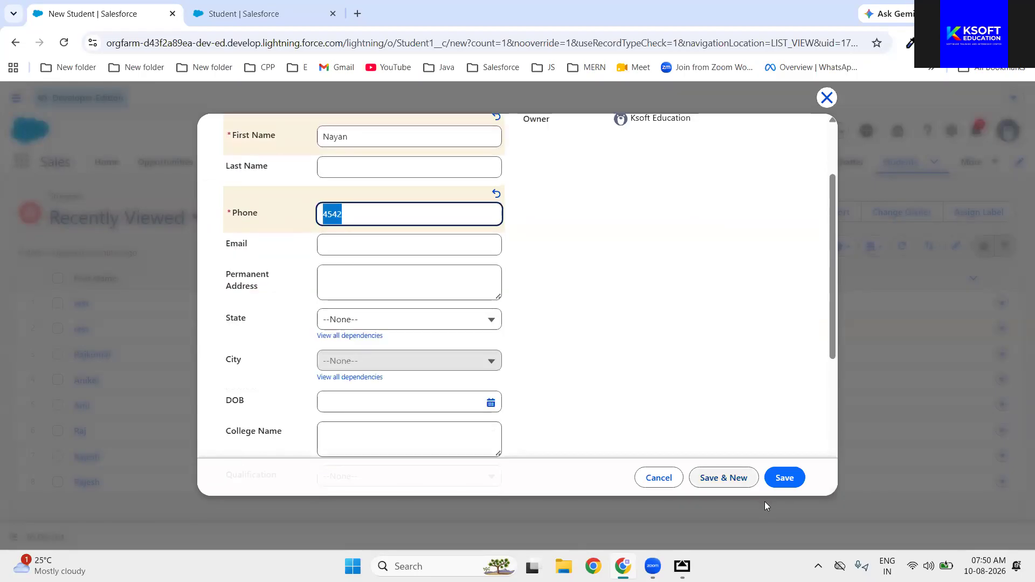
left_click(785, 484)
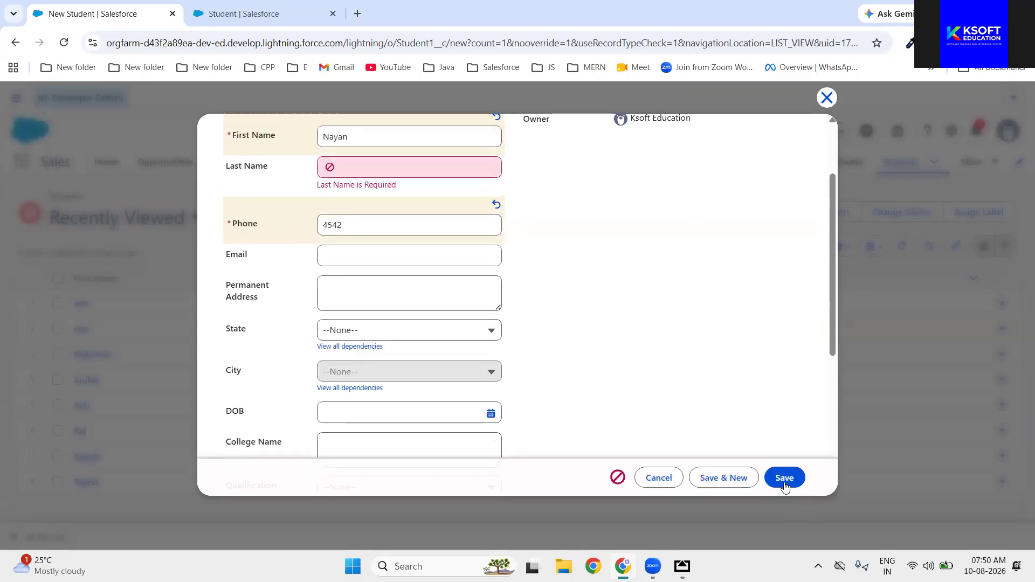
left_click(371, 166)
type("ts")
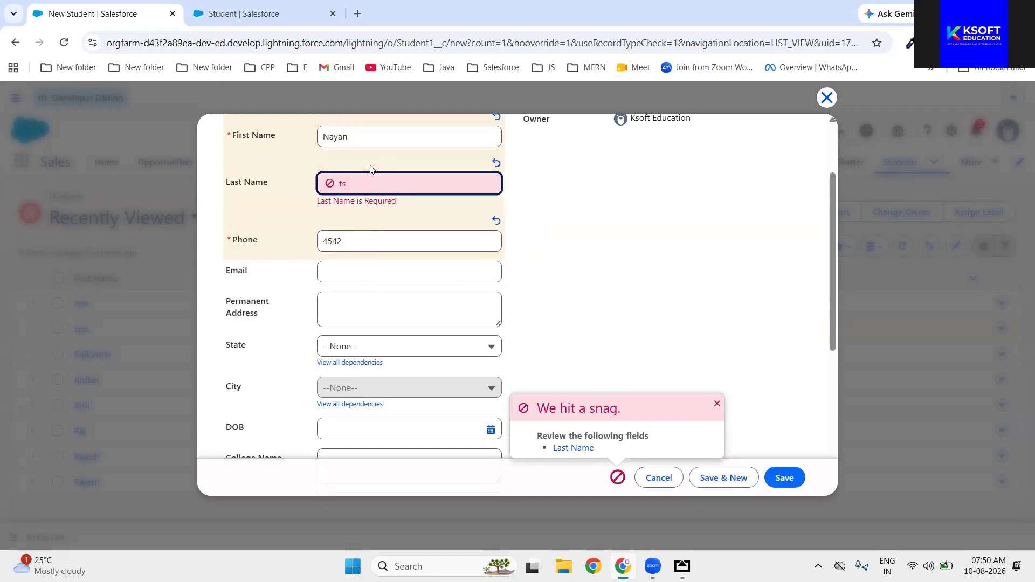
type("est")
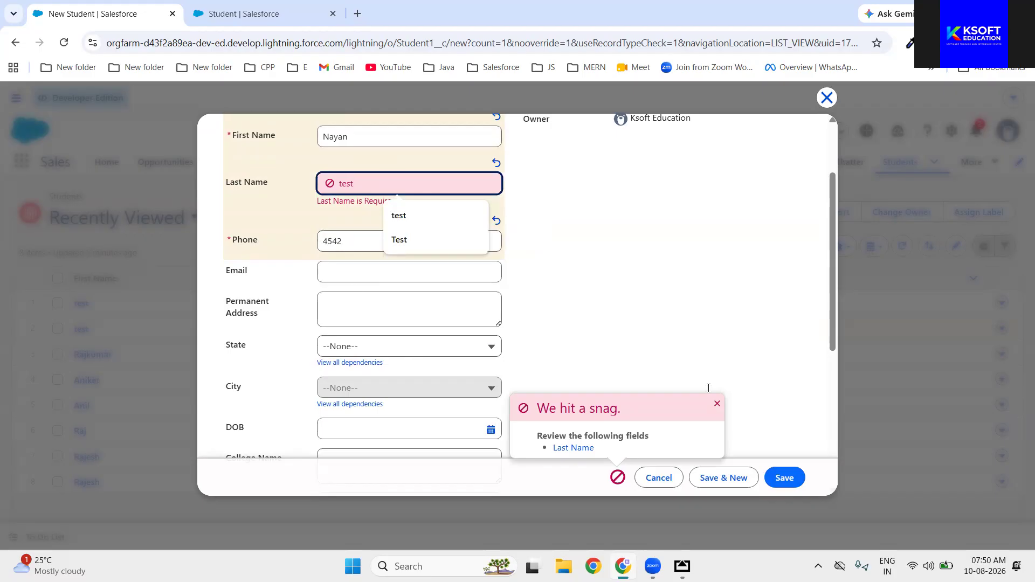
left_click(791, 478)
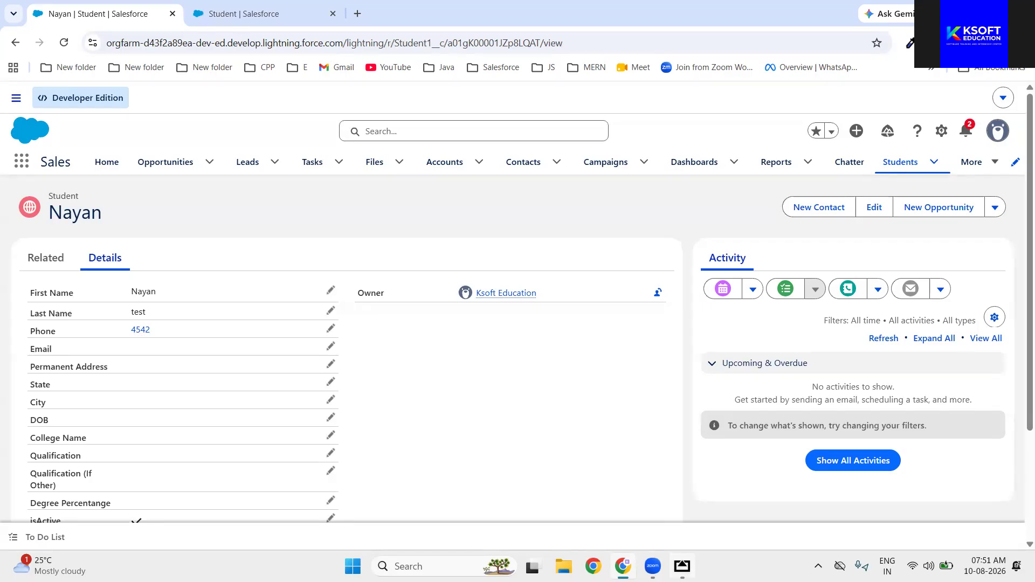
Step: Switch to AirServer and show the handwritten comparison notes full screen
left_click(682, 566)
double_click(575, 398)
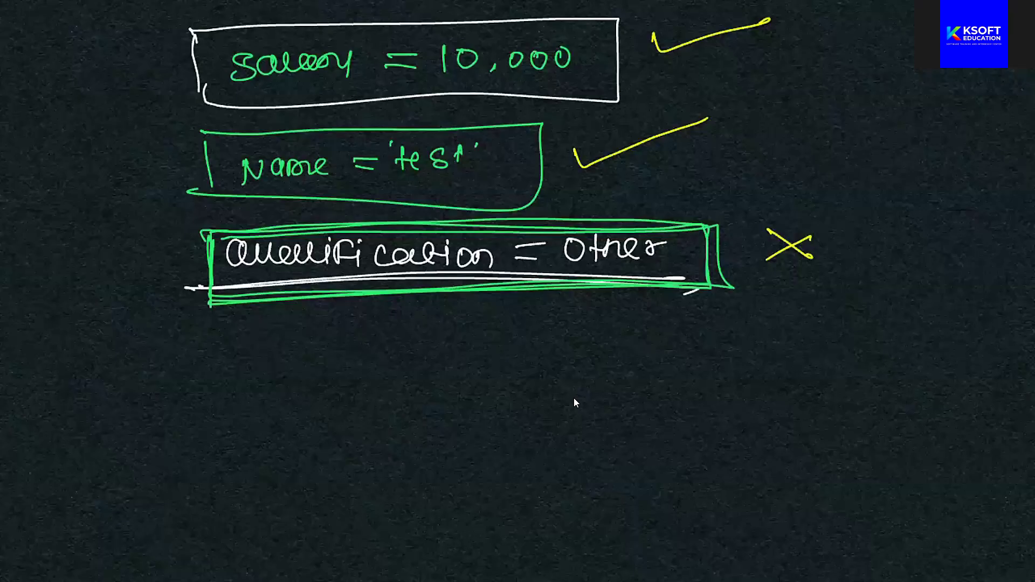
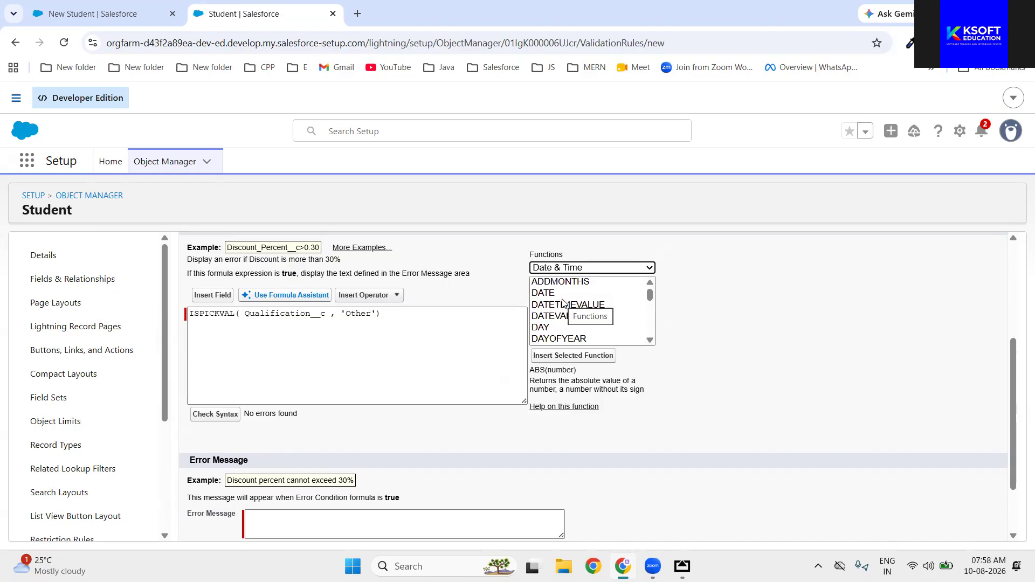
Step: Review the descriptions of the Date & Time functions ADDMONTHS, DATE, DATETIMEVALUE, DATEVALUE, DAY and DAYOFYEAR
left_click(546, 284)
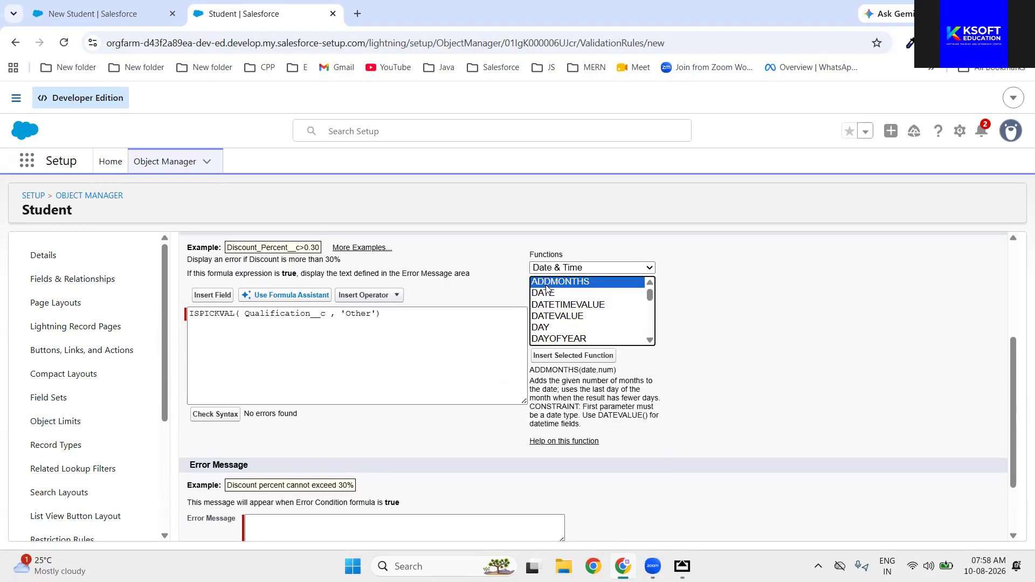
left_click(549, 293)
left_click(560, 305)
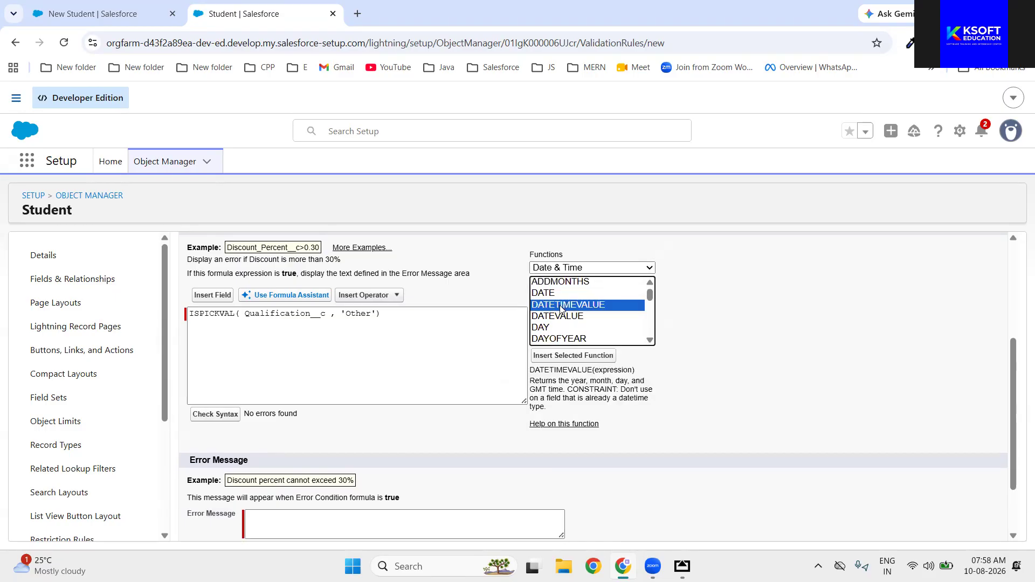
left_click(563, 317)
left_click(541, 327)
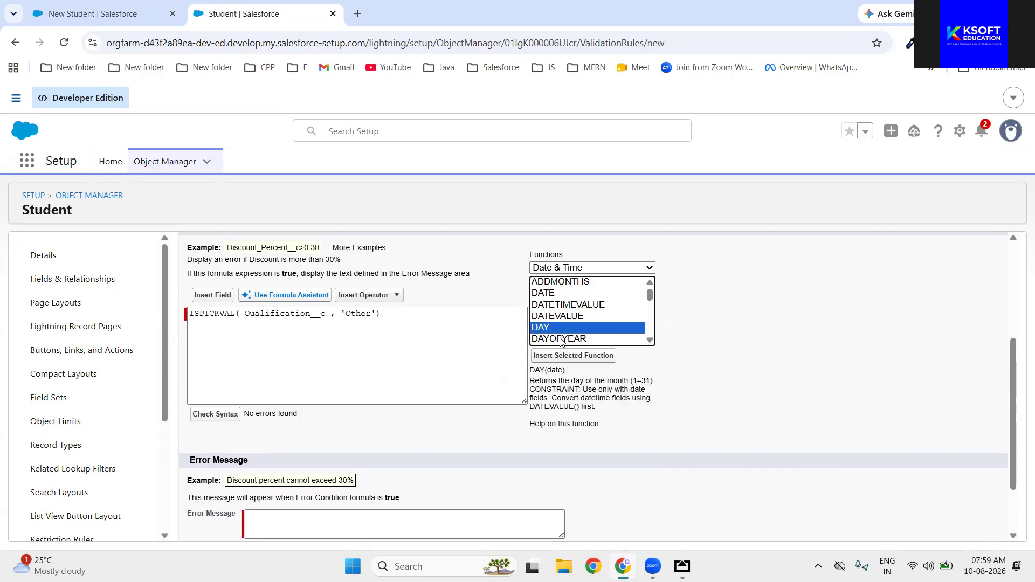
left_click(561, 339)
scroll(585, 337, "down", 5)
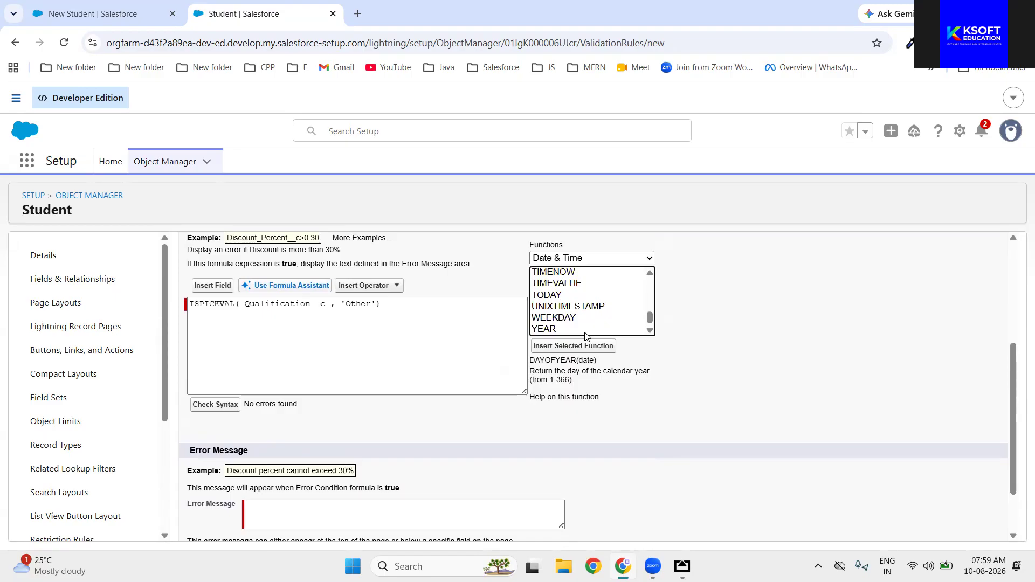
scroll(592, 348, "up", 1)
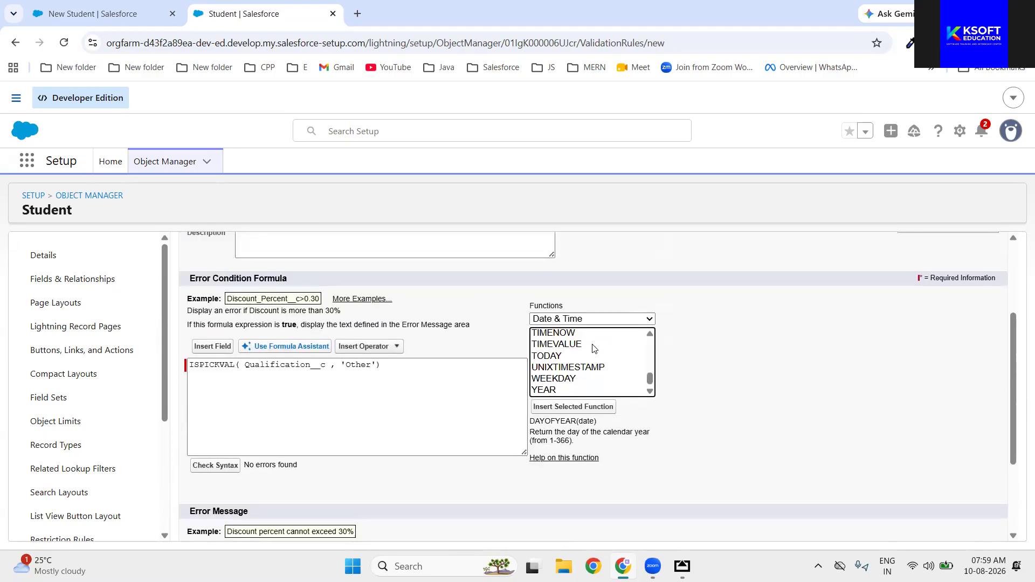
Step: Select the YEAR function and examine its date argument and the DATEVALUE constraint in its description
left_click(548, 394)
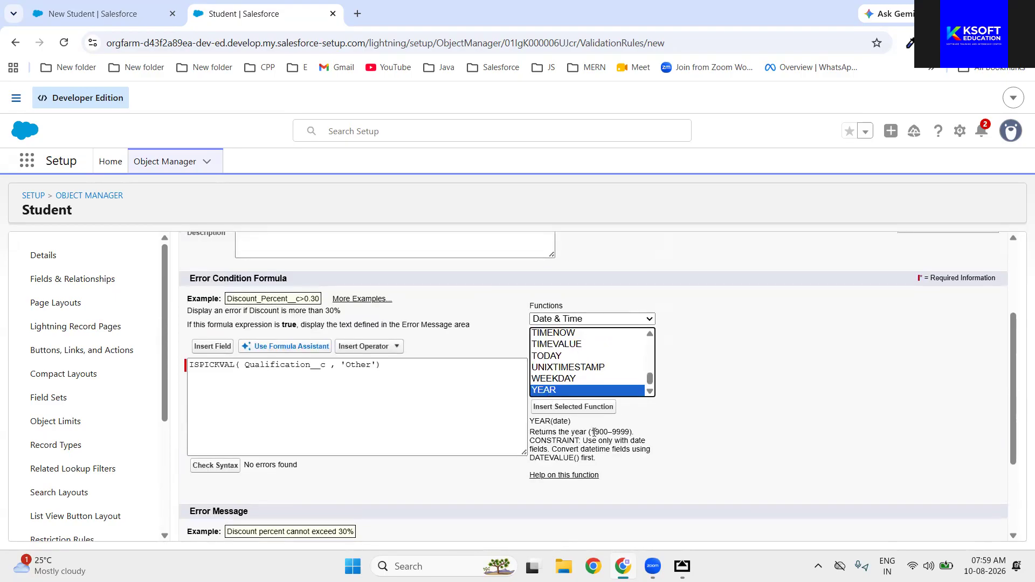
scroll(594, 432, "up", 5)
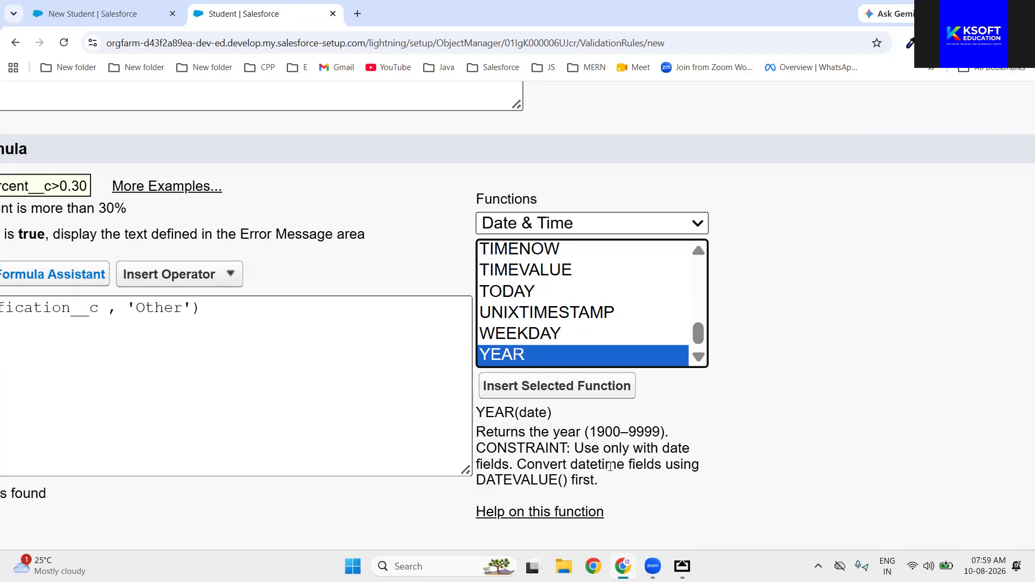
double_click(535, 478)
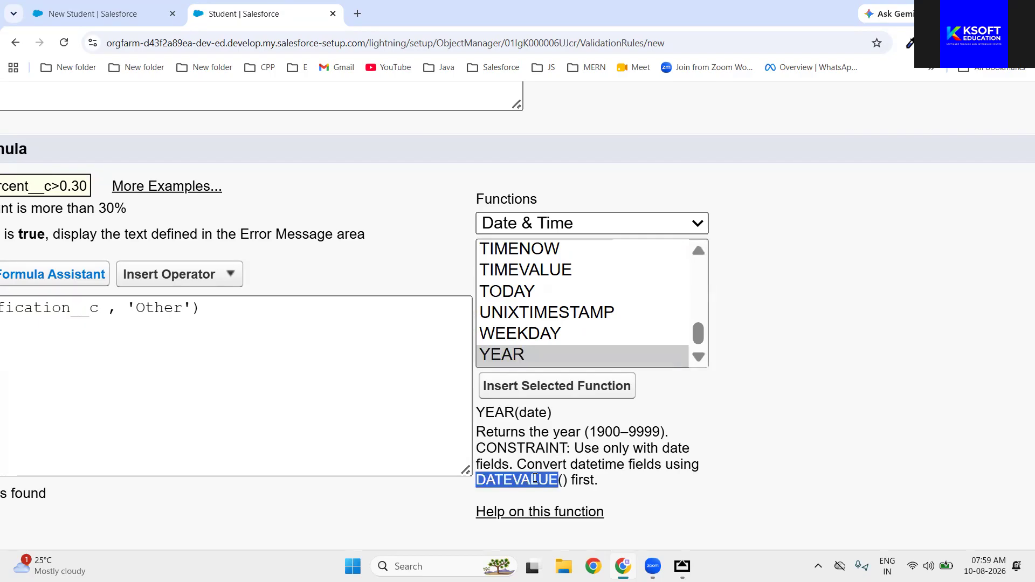
double_click(536, 411)
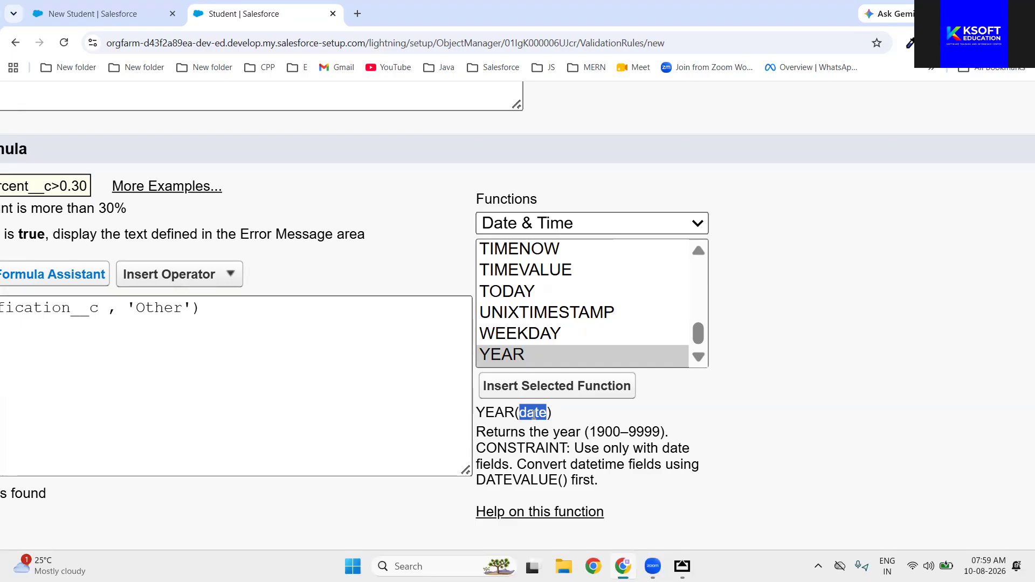
double_click(499, 414)
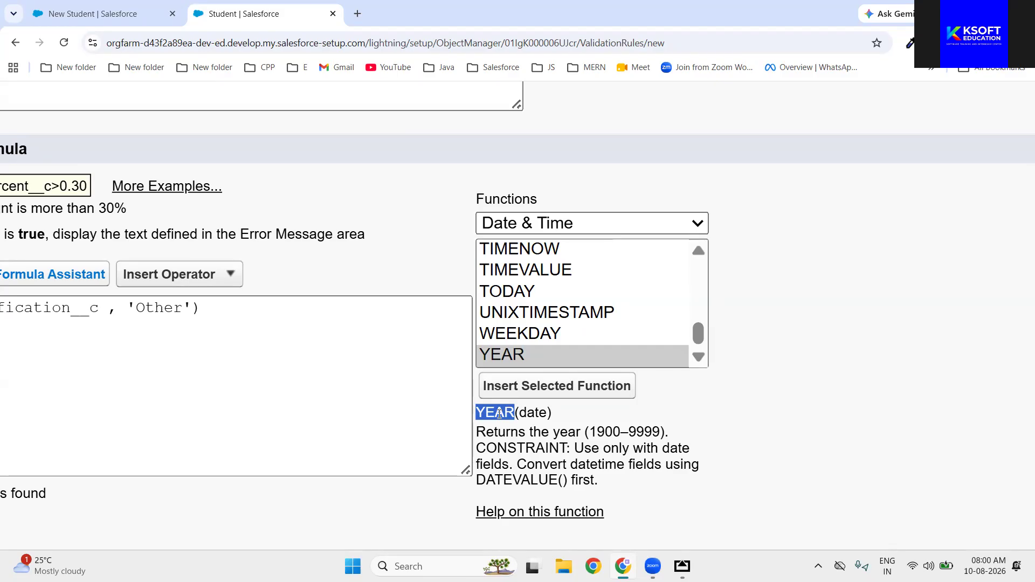
scroll(278, 441, "down", 5)
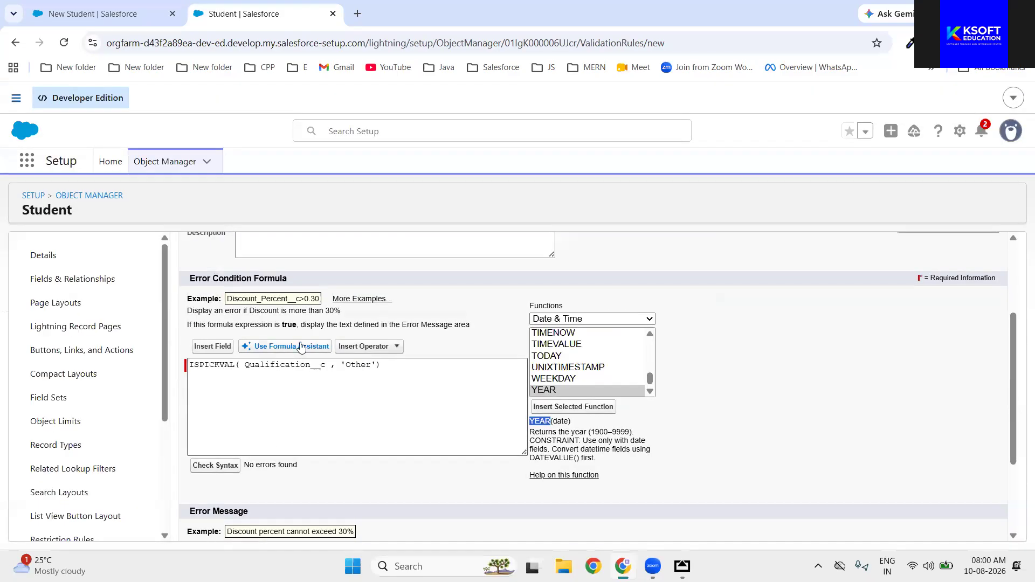
scroll(300, 302, "up", 3)
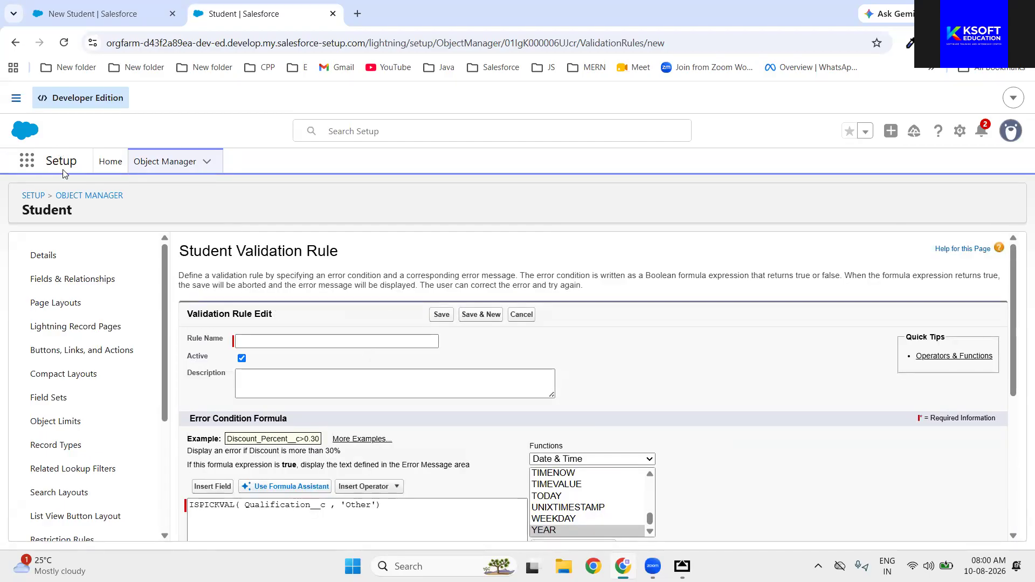
scroll(572, 419, "down", 1)
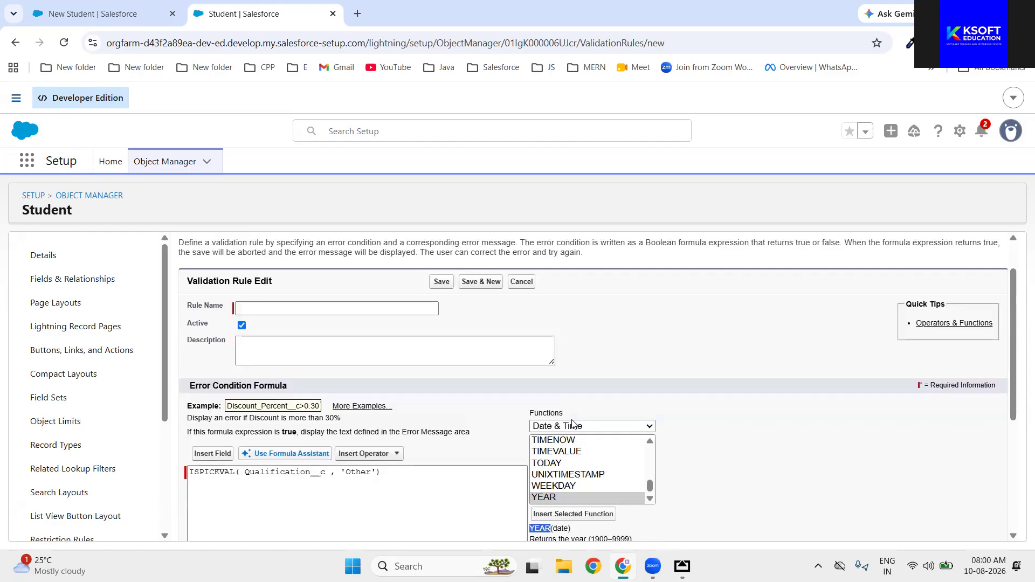
Step: Select the TODAY function among the Date & Time functions and read its description
scroll(572, 419, "down", 1)
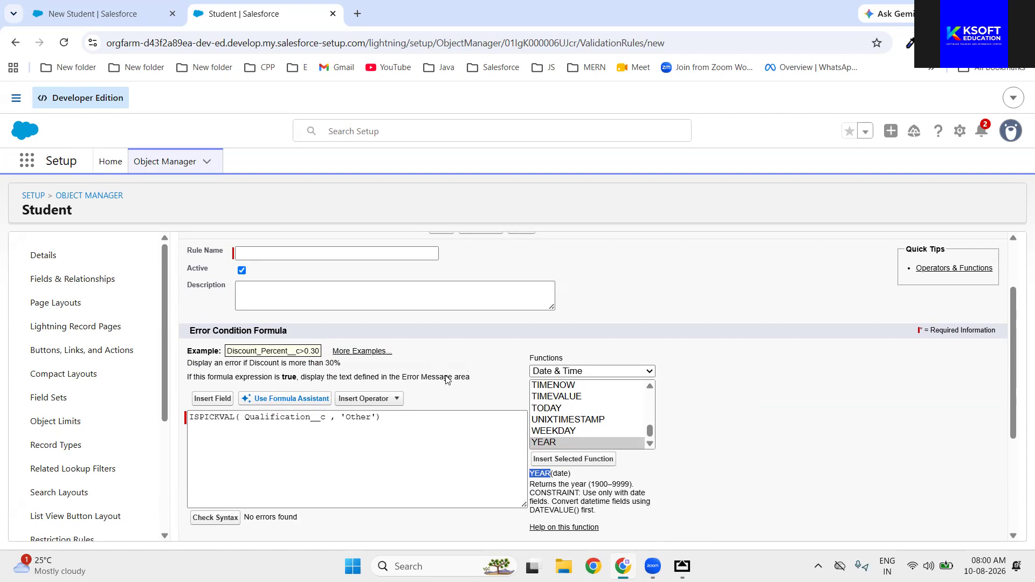
scroll(456, 391, "up", 1)
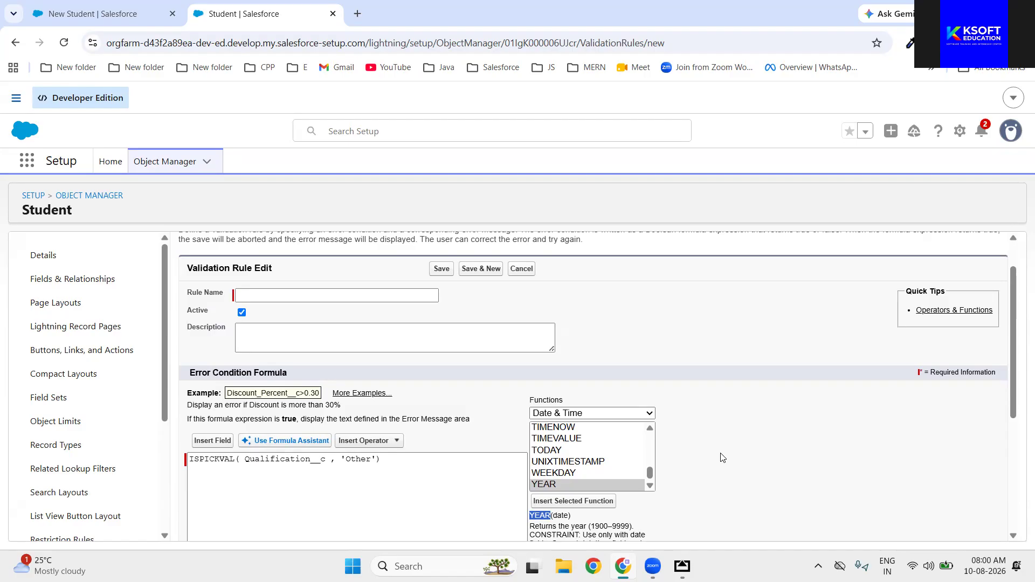
left_click(554, 454)
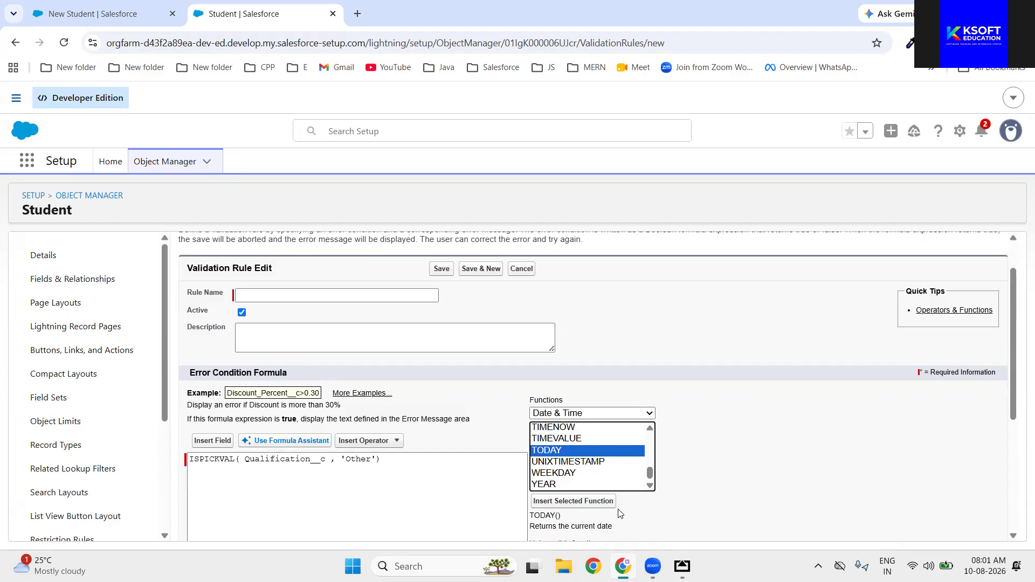
scroll(620, 514, "up", 3)
scroll(620, 514, "down", 1)
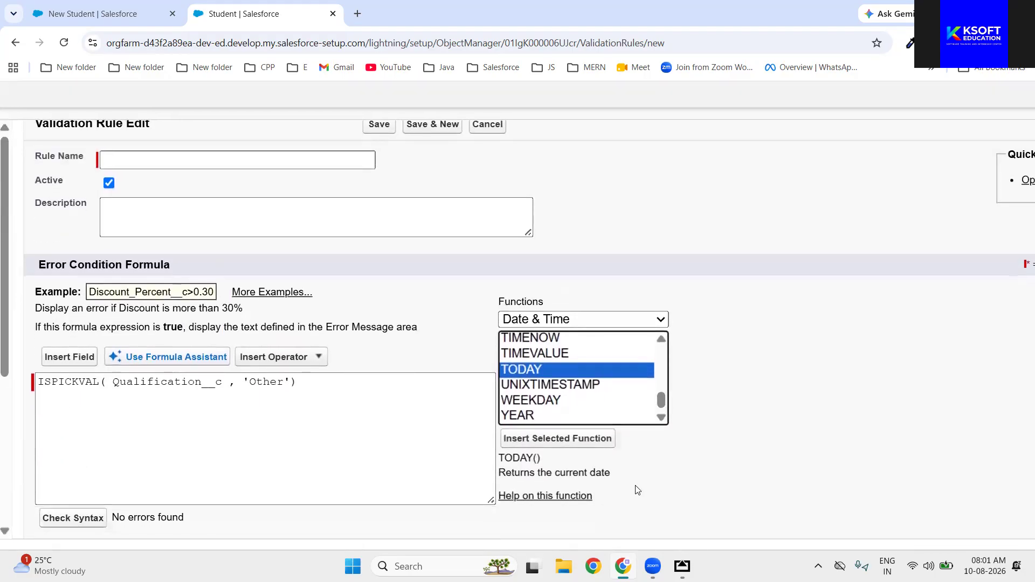
scroll(638, 490, "up", 3)
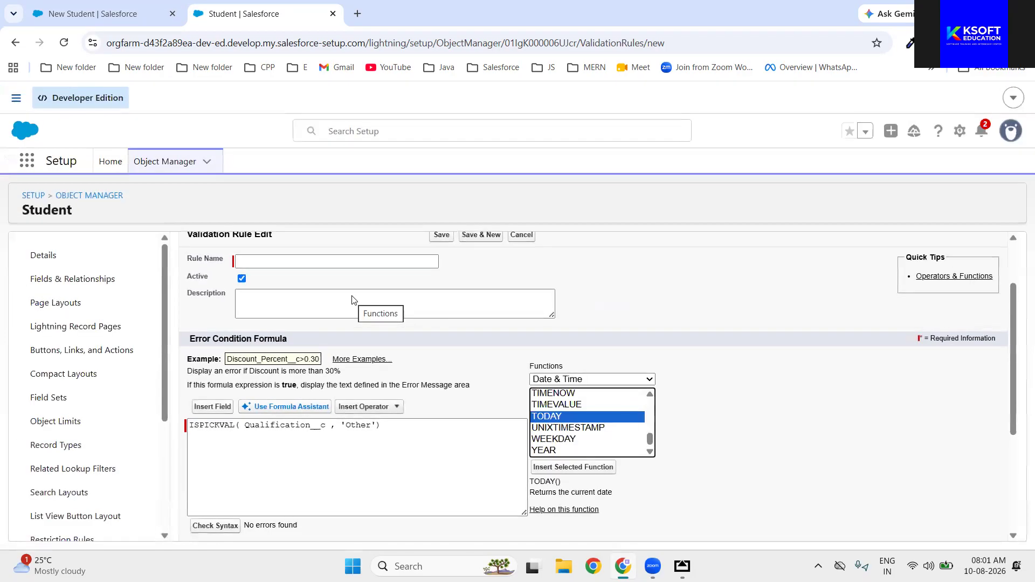
Step: Switch to AirServer full screen and handwrite the underlined heading Admission Date on a blank area of the notes
left_click(682, 566)
double_click(573, 401)
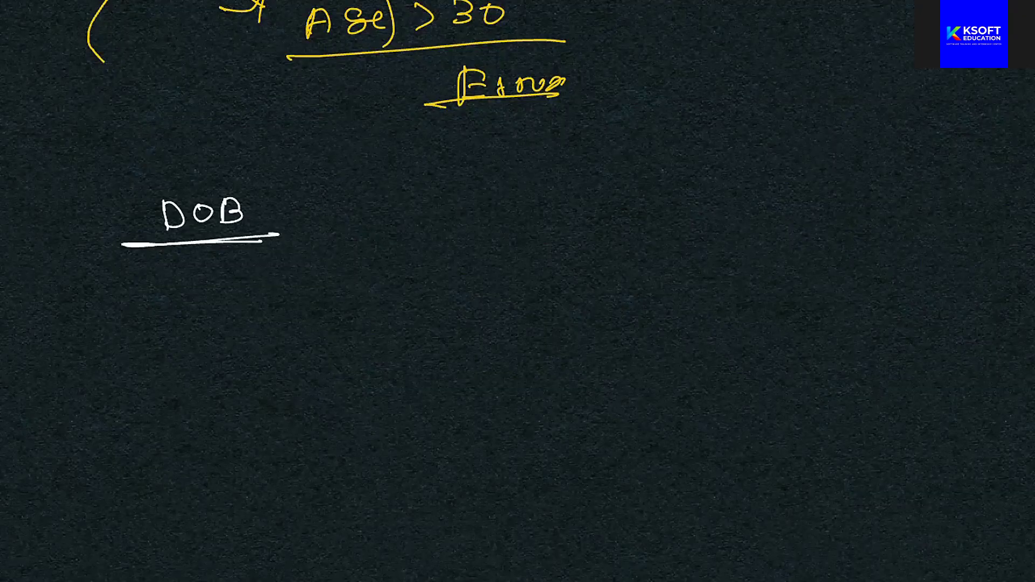
scroll(518, 291, "down", 8)
mouse_move(136, 68)
left_mouse_down()
mouse_move(153, 67)
mouse_move(149, 58)
left_mouse_up()
left_click_drag(170, 51, 218, 60)
mouse_move(241, 45)
left_mouse_down()
mouse_move(227, 61)
mouse_move(257, 58)
left_mouse_up()
mouse_move(274, 38)
left_mouse_down()
mouse_move(273, 61)
mouse_move(282, 47)
left_mouse_up()
mouse_move(282, 52)
left_mouse_down()
mouse_move(291, 54)
mouse_move(263, 53)
mouse_move(274, 45)
left_mouse_up()
mouse_move(280, 58)
left_mouse_down()
mouse_move(300, 48)
mouse_move(295, 59)
left_mouse_up()
left_click_drag(350, 34, 347, 52)
mouse_move(381, 33)
left_mouse_down()
mouse_move(374, 47)
mouse_move(396, 33)
left_mouse_up()
left_click_drag(396, 33, 402, 50)
left_click_drag(101, 77, 433, 59)
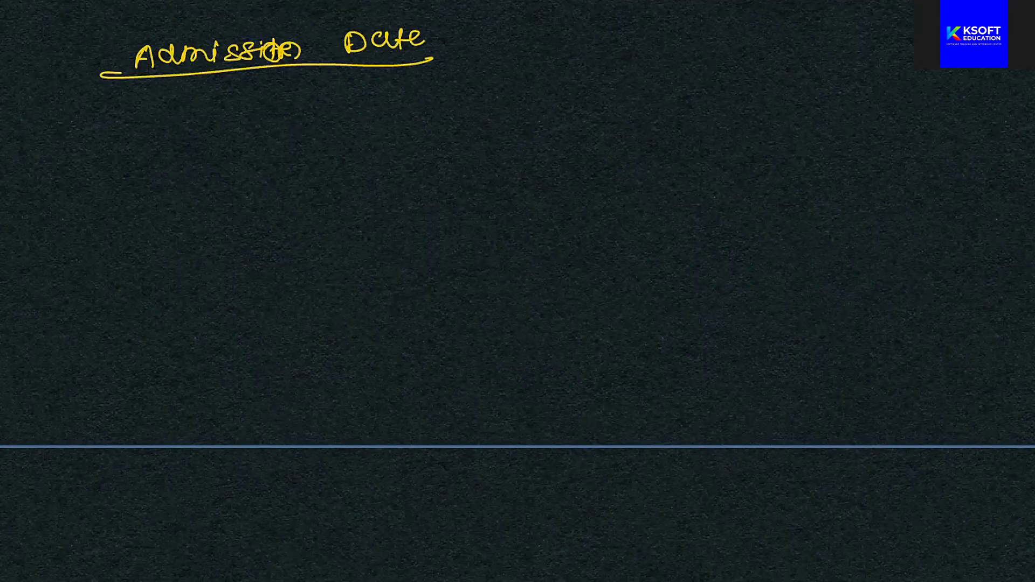
Step: Handwrite the word today beside the Admission Date heading, with the date 10-08- started beneath it
mouse_move(724, 69)
left_mouse_down()
mouse_move(725, 95)
mouse_move(749, 76)
left_mouse_up()
left_click_drag(776, 76, 811, 72)
mouse_move(734, 121)
left_mouse_down()
mouse_move(737, 136)
mouse_move(769, 114)
left_mouse_up()
left_click_drag(782, 123, 797, 121)
mouse_move(811, 105)
left_mouse_down()
mouse_move(803, 116)
mouse_move(816, 108)
left_mouse_up()
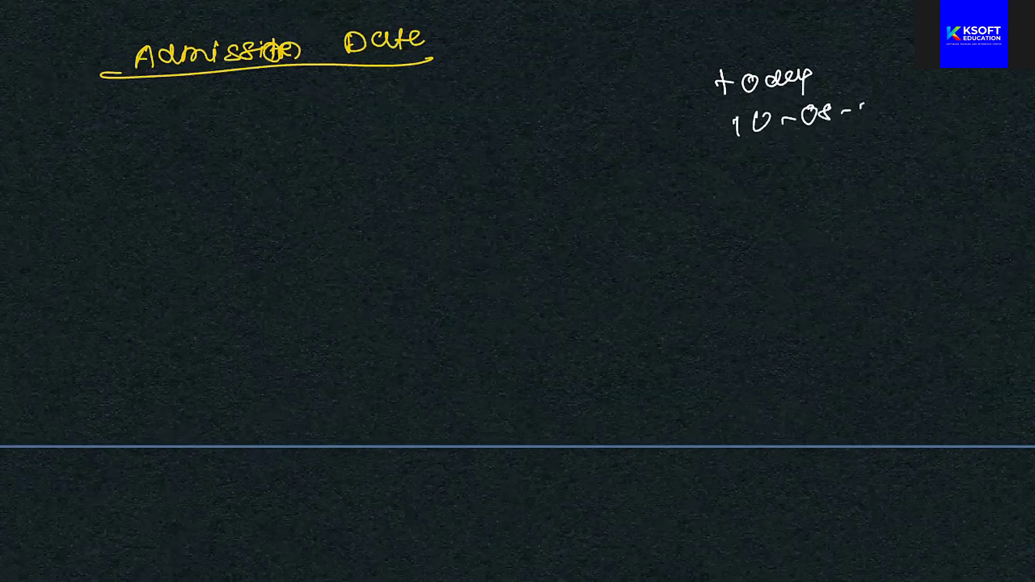
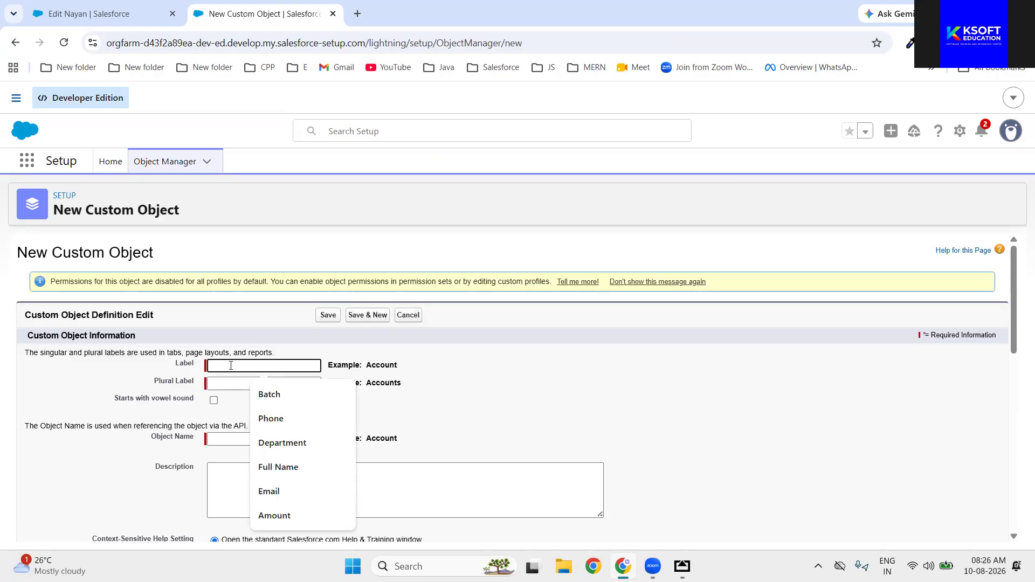
Step: Label the new custom object Developer, with the plural label Developers
type("Dev")
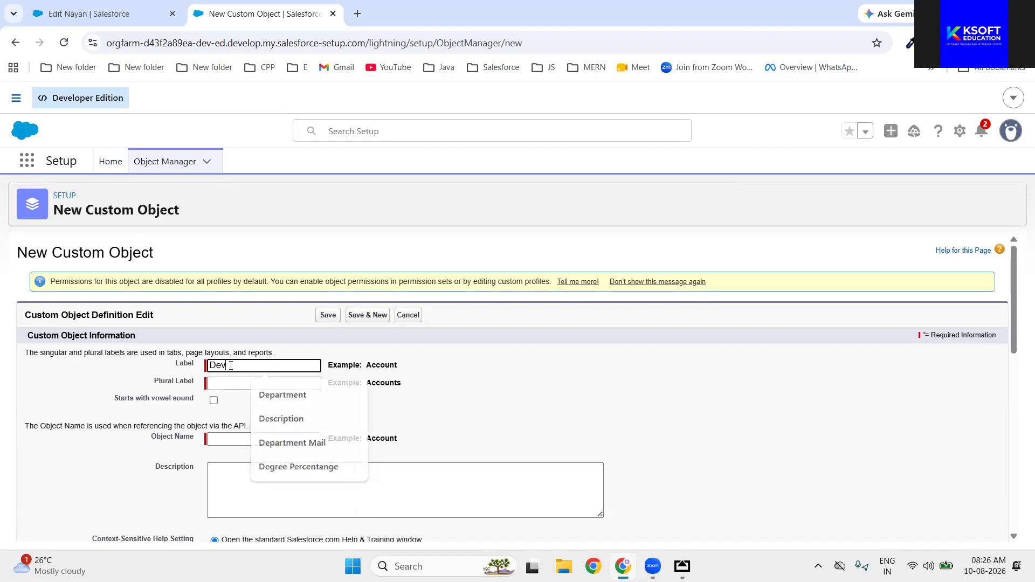
type("eloper")
left_click(297, 409)
left_click(217, 385)
type("Developer")
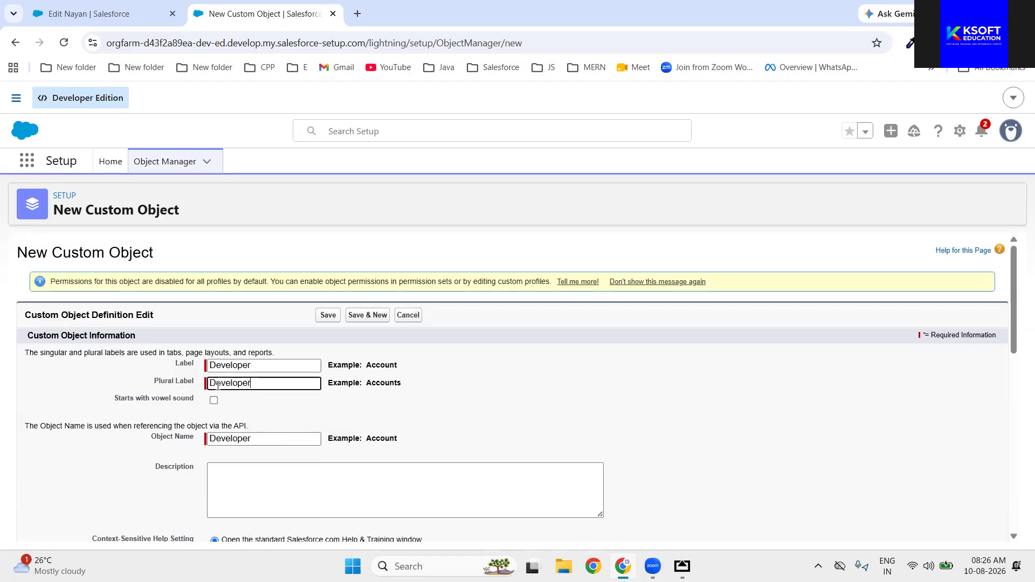
type("s")
left_click(367, 409)
Step: Enable the optional features Allow Reports, Allow Activities and Allow in Chatter Groups for the Developer object
scroll(367, 409, "down", 5)
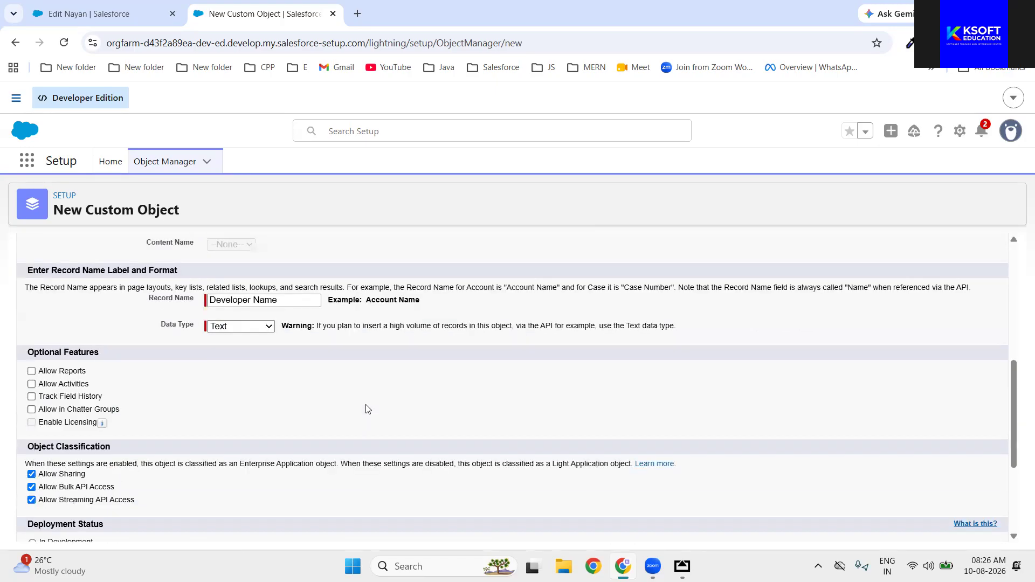
left_click(31, 346)
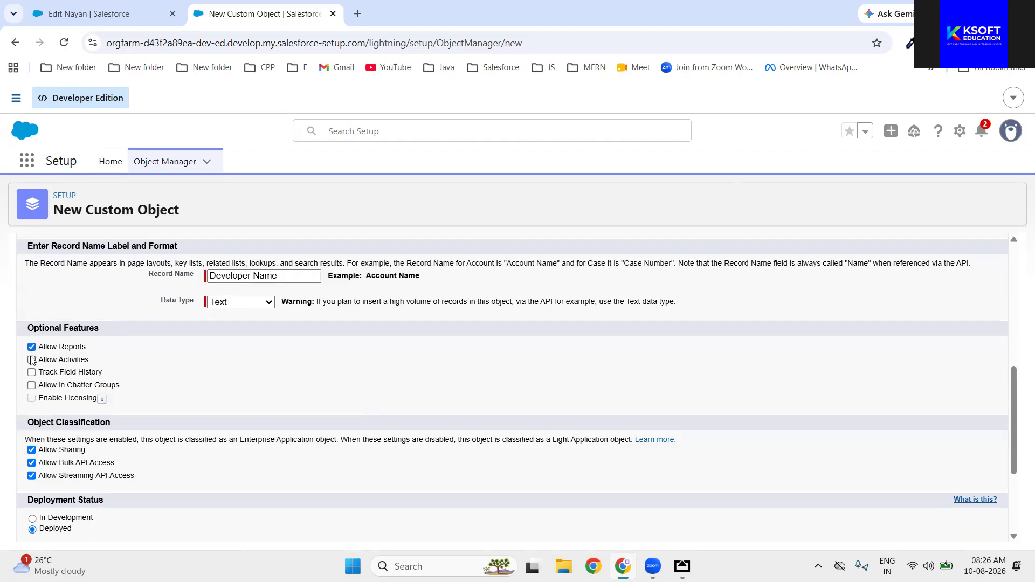
left_click(31, 361)
left_click(32, 385)
Step: Enable Allow Search, the Notes and Attachments related list and the New Custom Tab Wizard launch, and save the Developer object
scroll(307, 436, "down", 3)
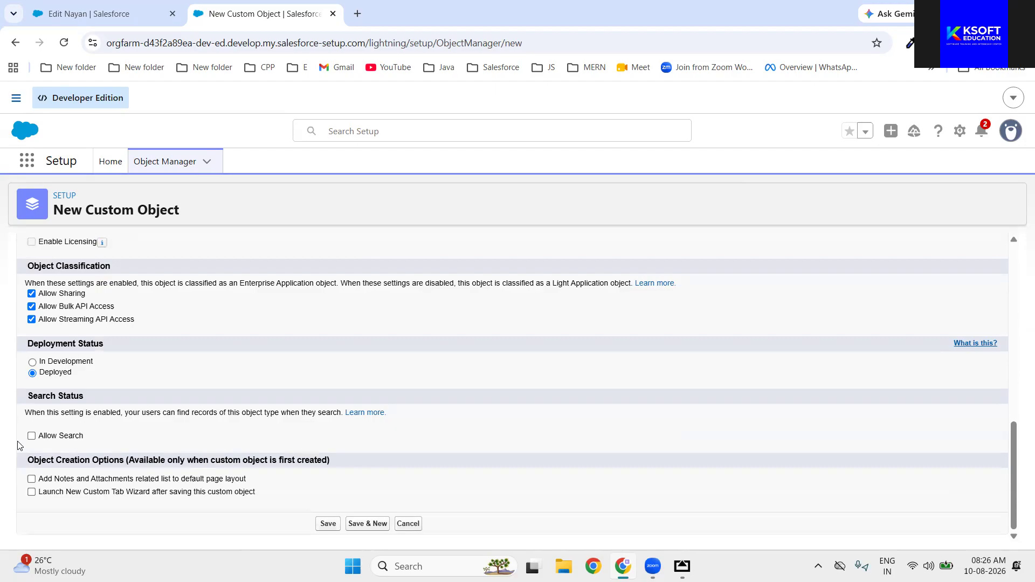
triple_click(31, 436)
left_click(32, 478)
left_click(32, 492)
left_click(328, 523)
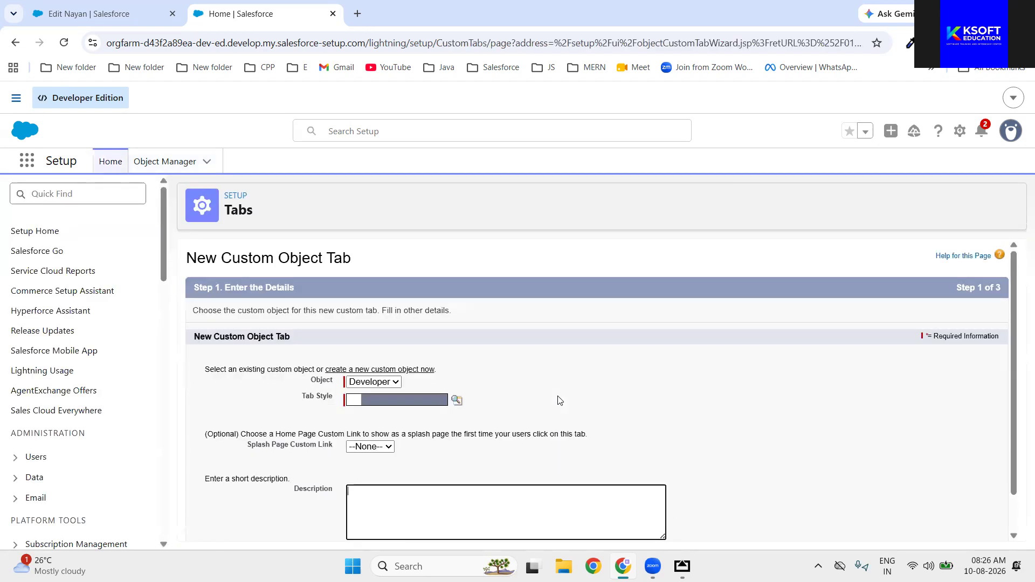
Step: Leave the New Custom Object Tab wizard without completing it and go back to the Object Manager list
scroll(471, 379, "down", 1)
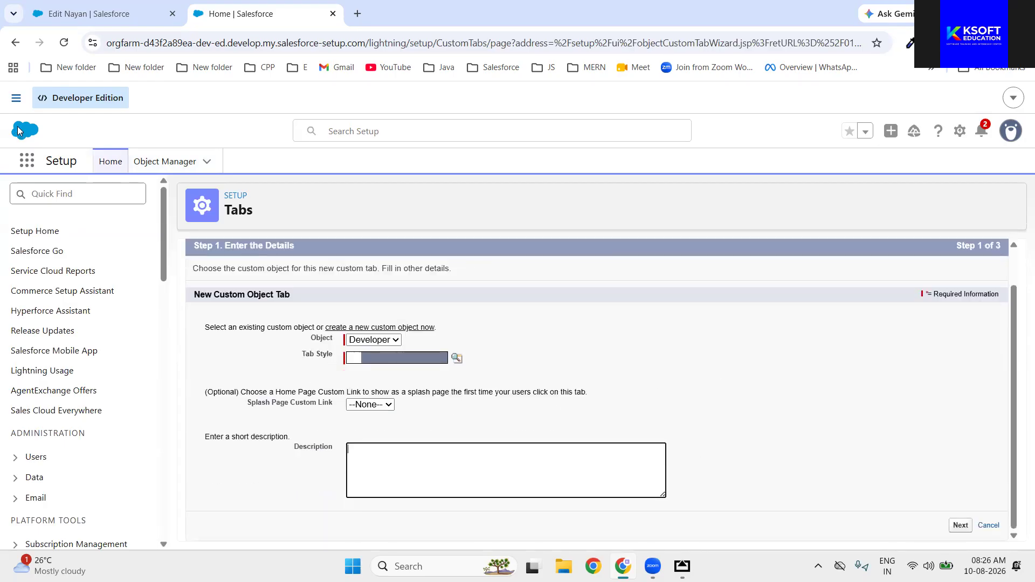
left_click(15, 43)
left_click(15, 42)
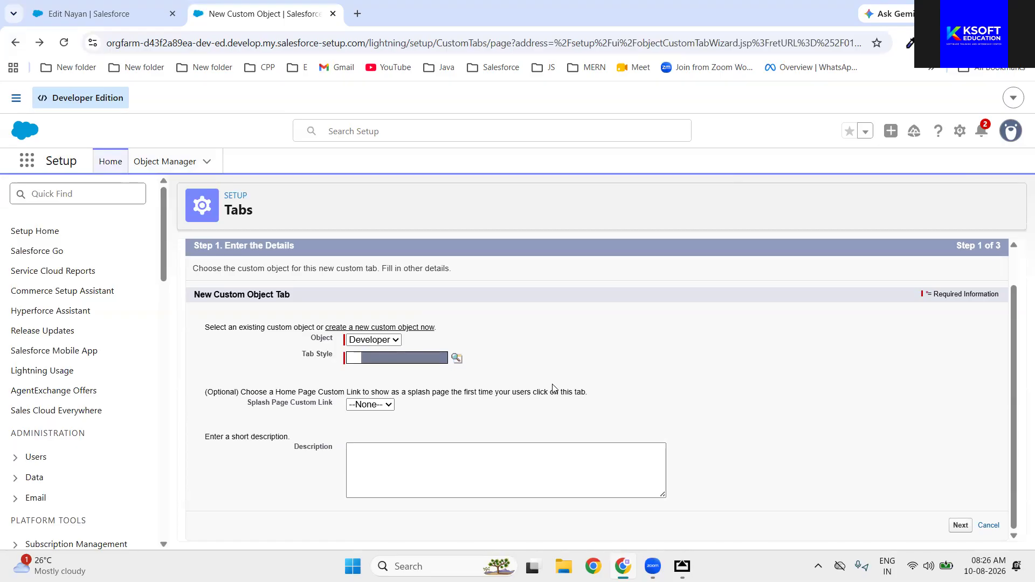
left_click(16, 44)
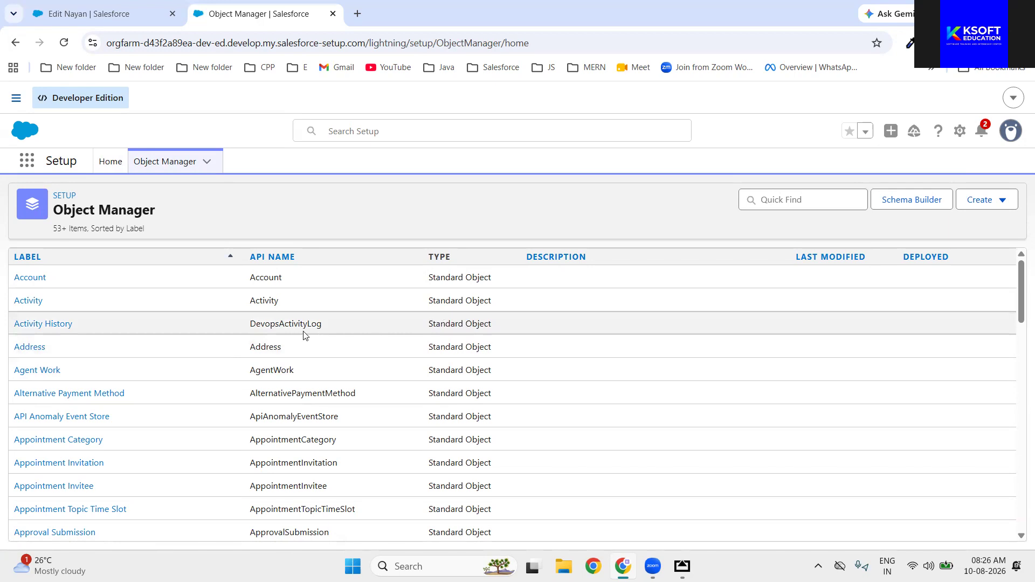
Step: Search the Object Manager for deve to find the Developer object
left_click(778, 203)
type("dee")
key("BackSpace")
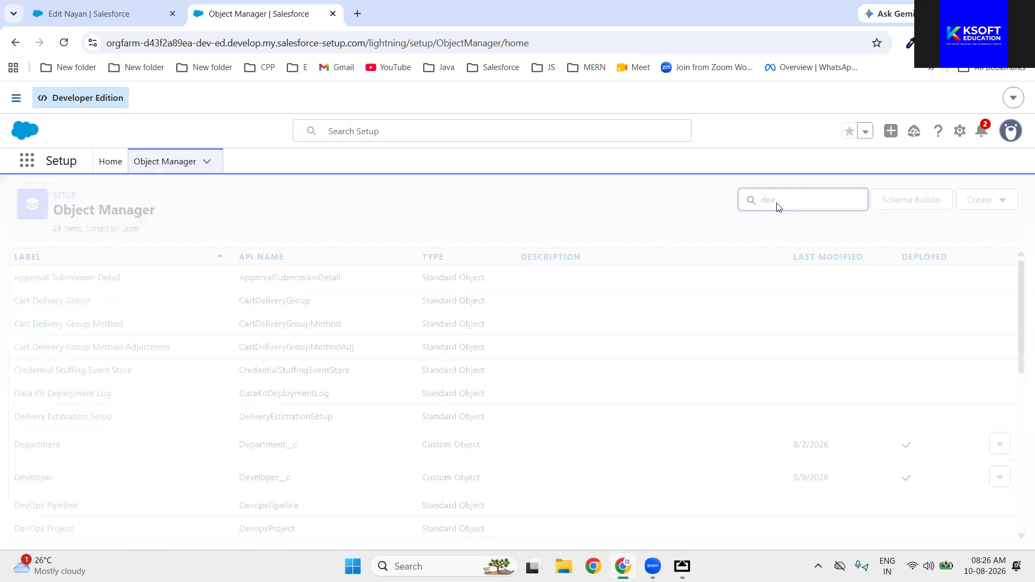
type("ve")
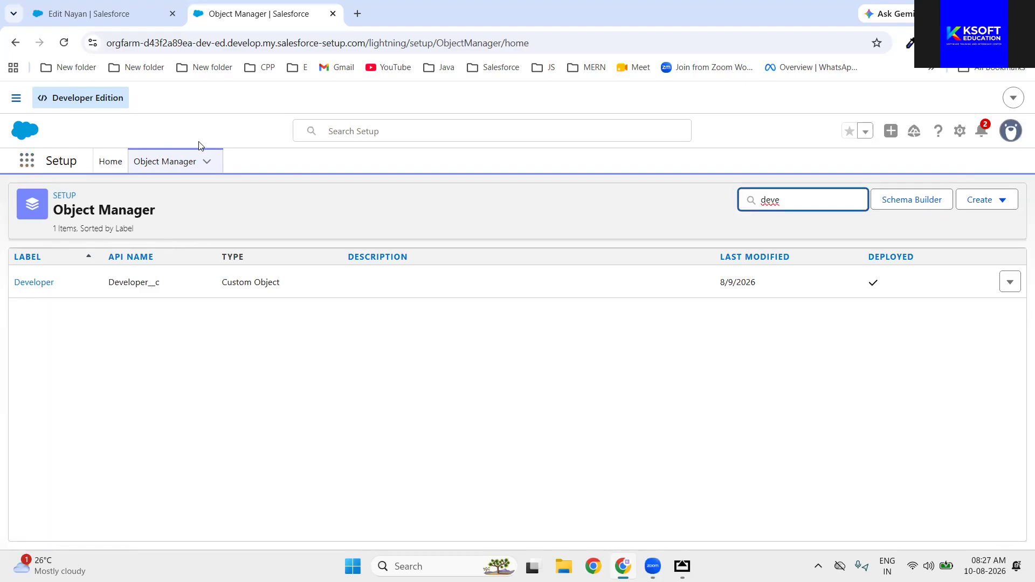
Step: Find Tabs from Setup Home and open the Custom Tabs page
left_click(107, 161)
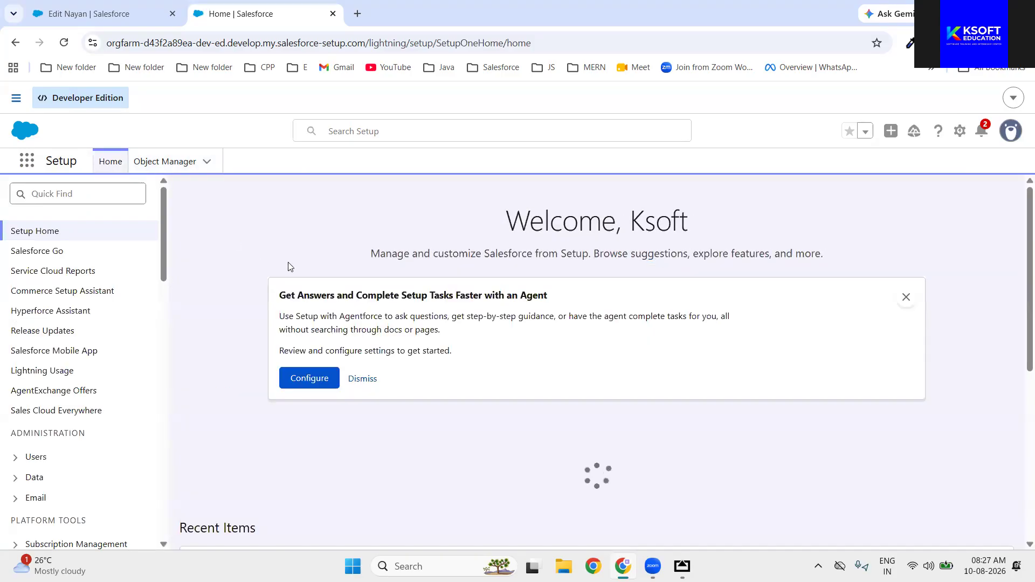
left_click(62, 197)
type("t")
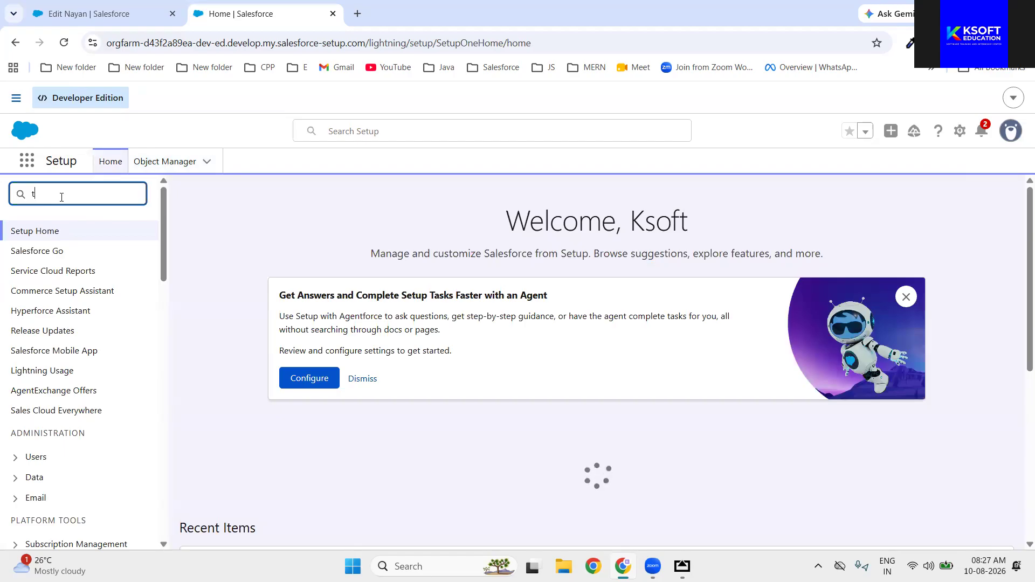
type("abs")
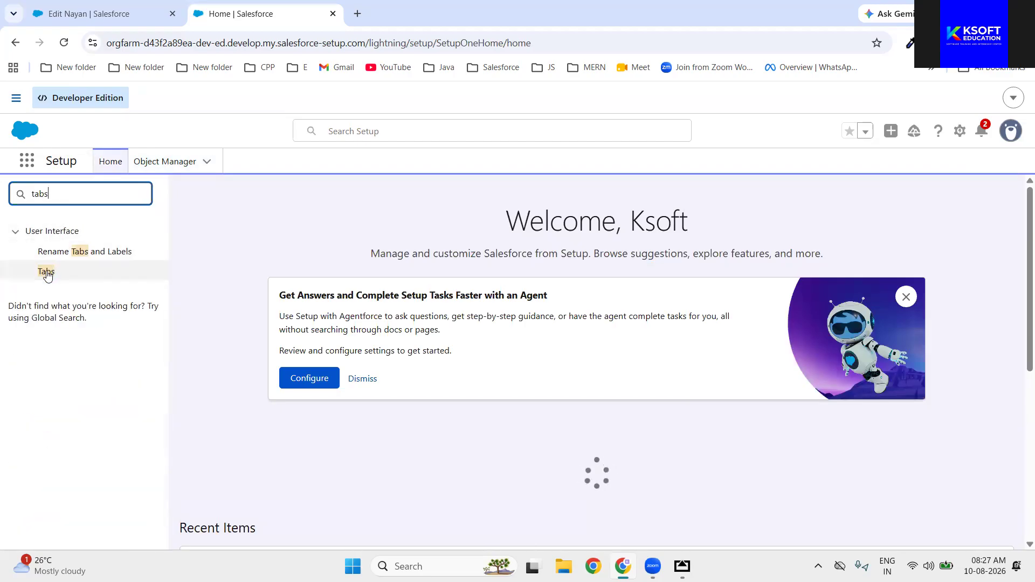
left_click(46, 273)
left_click(46, 272)
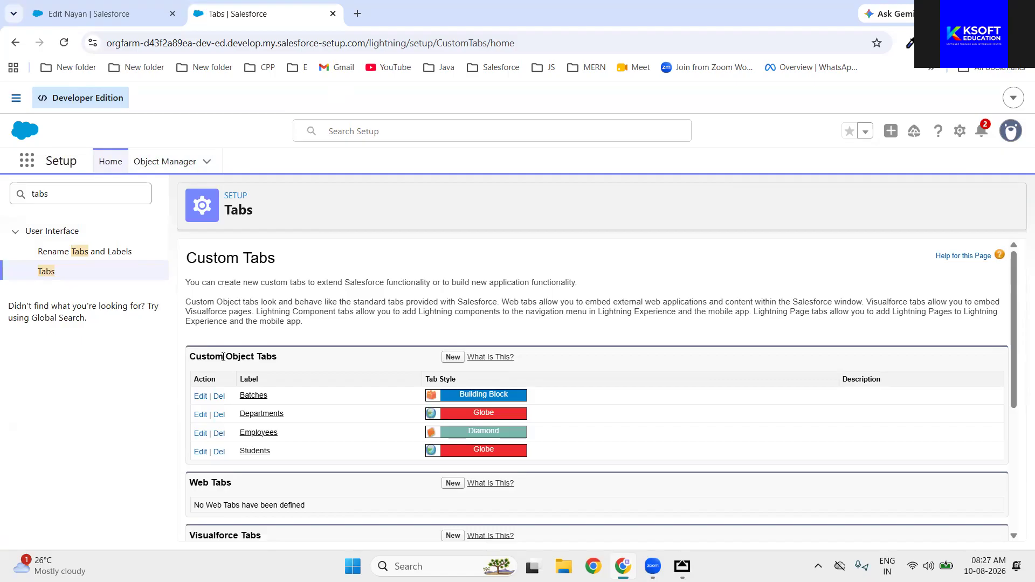
Step: Examine the Custom Object Tabs list and the Web, Visualforce, Lightning Component and Lightning Page tab sections
left_click_drag(223, 357, 281, 360)
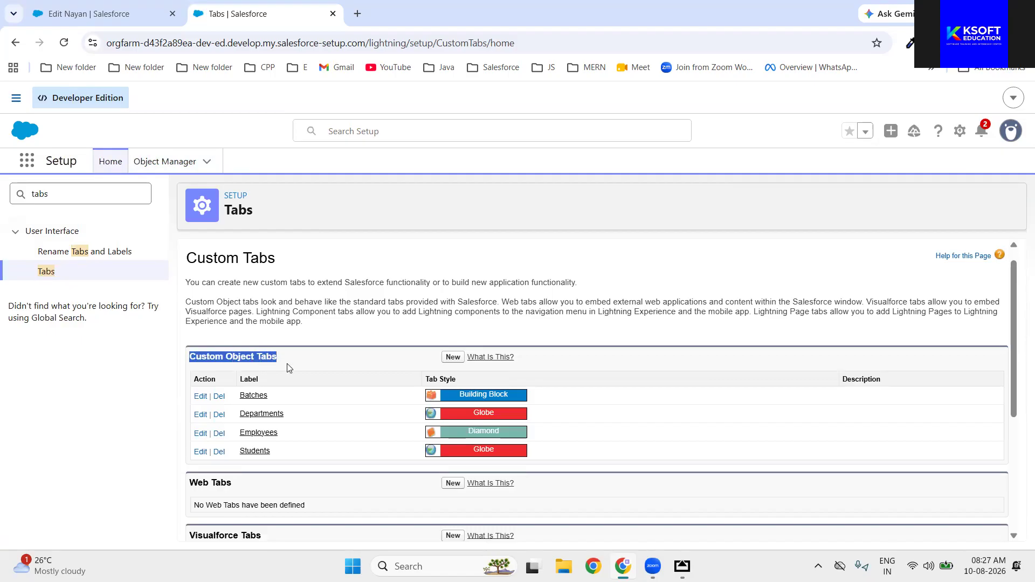
scroll(287, 366, "down", 2)
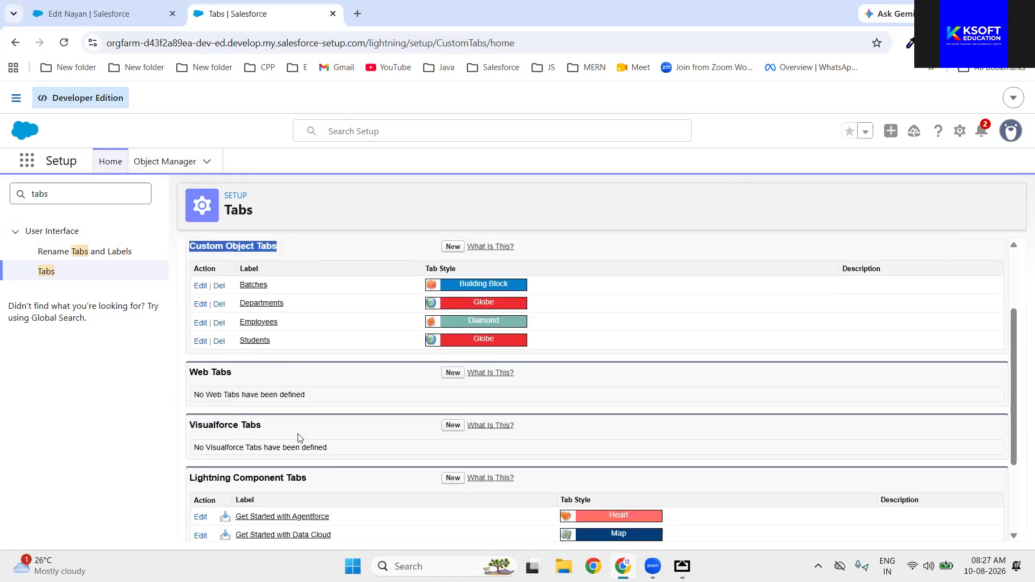
scroll(298, 437, "down", 2)
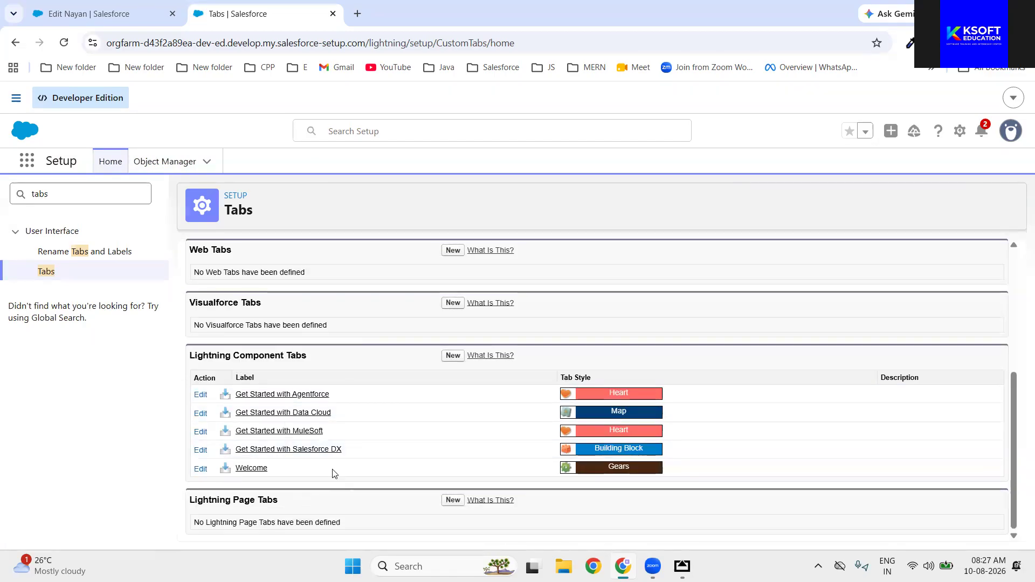
scroll(390, 427, "up", 2)
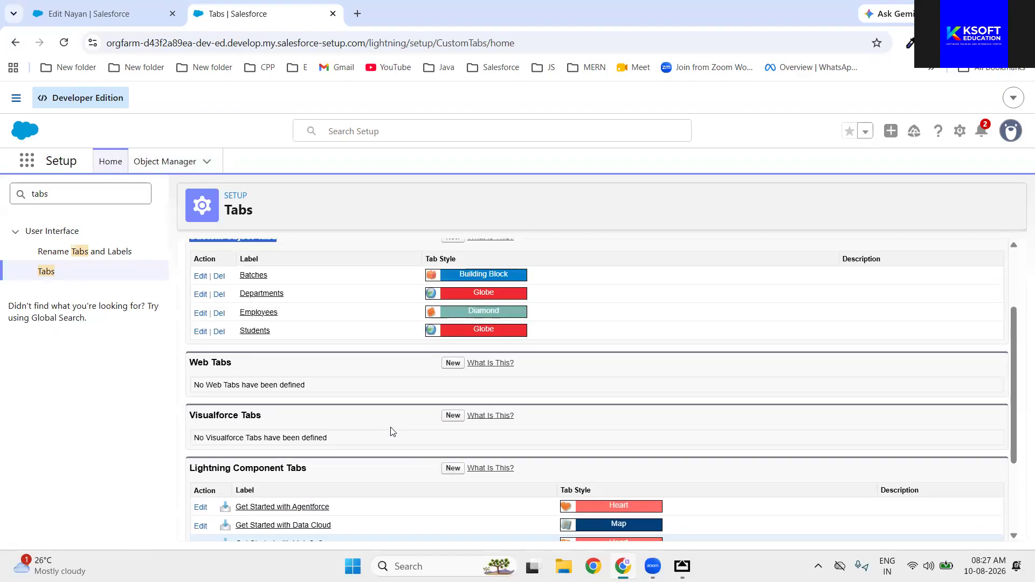
scroll(392, 431, "up", 2)
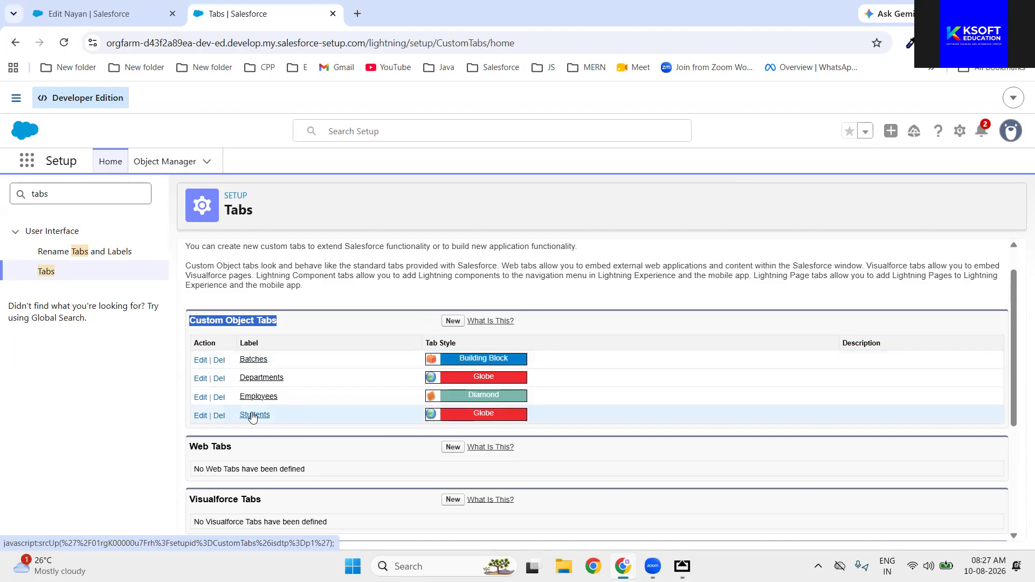
left_click(391, 318)
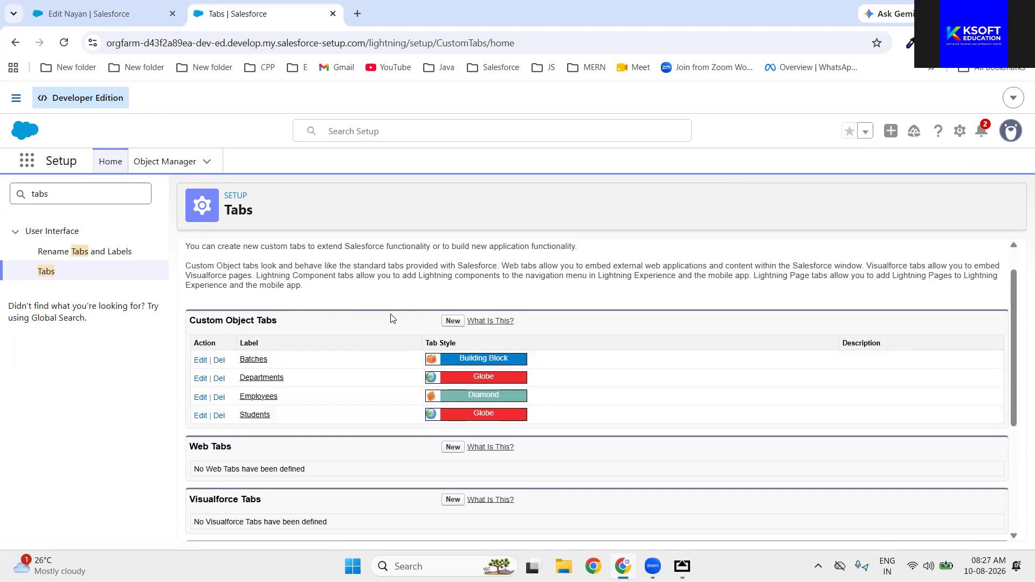
Step: Start a new custom object tab for the Developer object and give it the Factory tab style
left_click(453, 322)
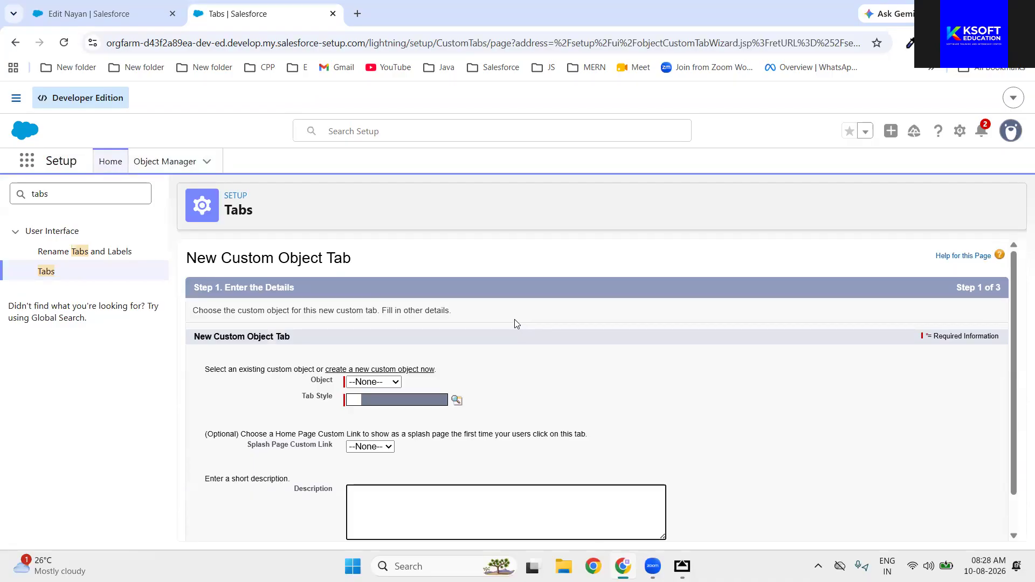
left_click(360, 382)
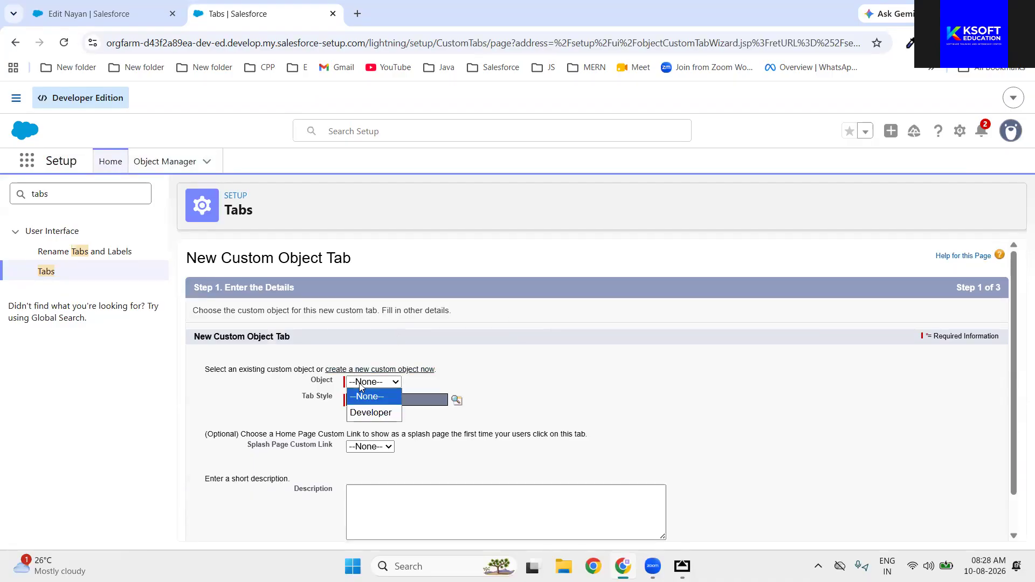
left_click(374, 416)
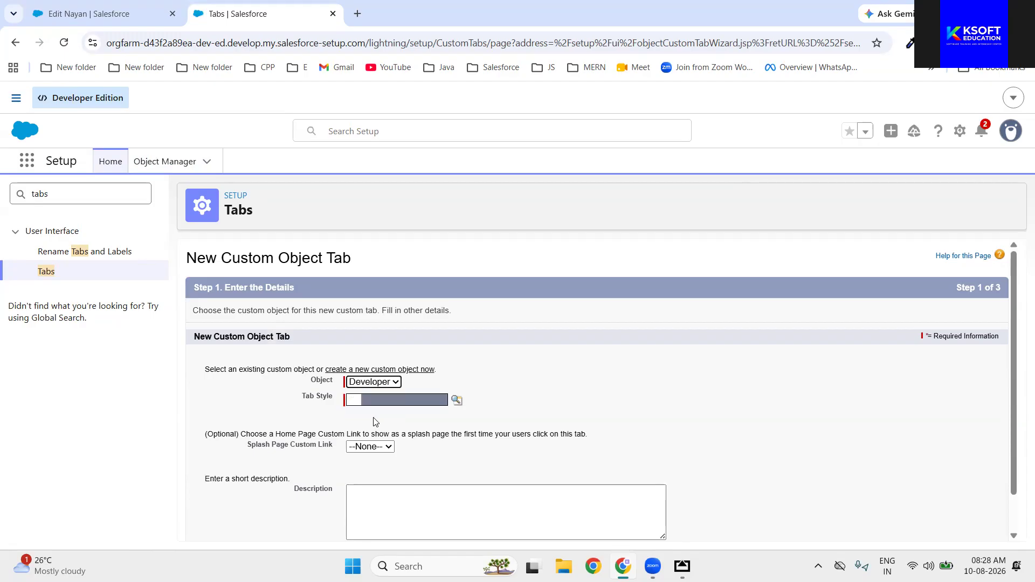
left_click(403, 407)
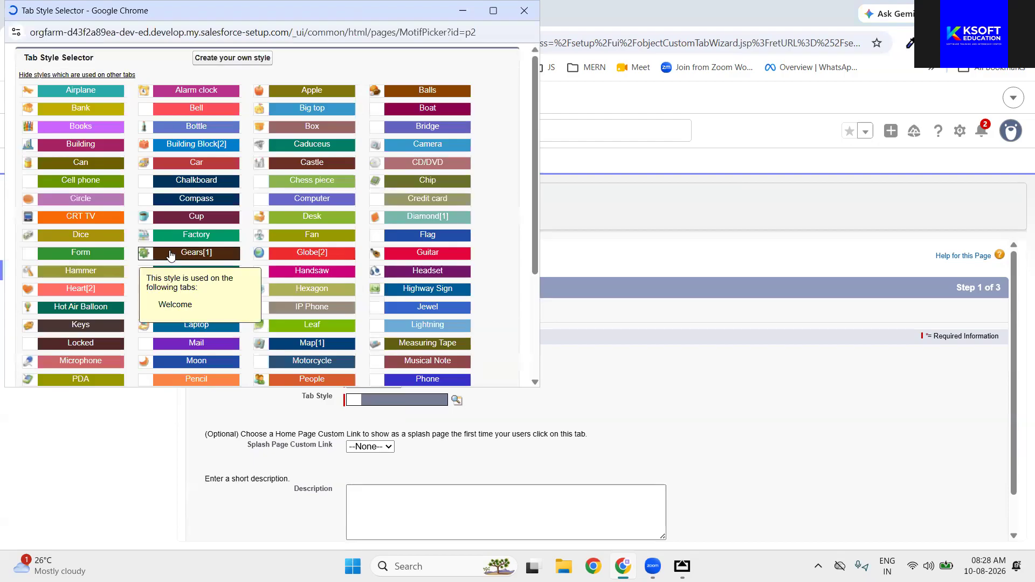
left_click(196, 234)
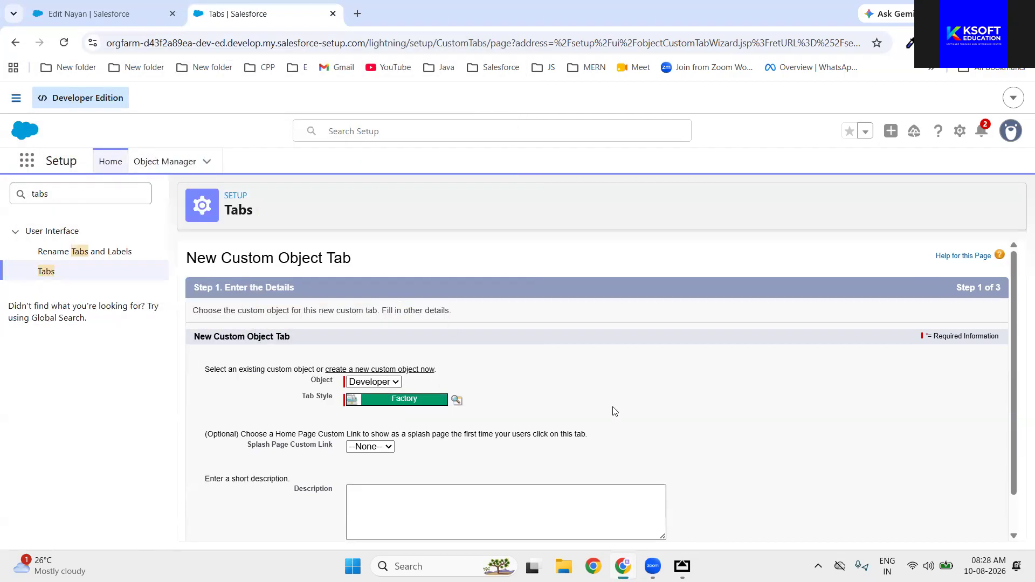
Step: Continue to the Add to Profiles step for the Developer object tab and look over the profile list
scroll(615, 412, "down", 1)
left_click(961, 525)
scroll(871, 466, "down", 10)
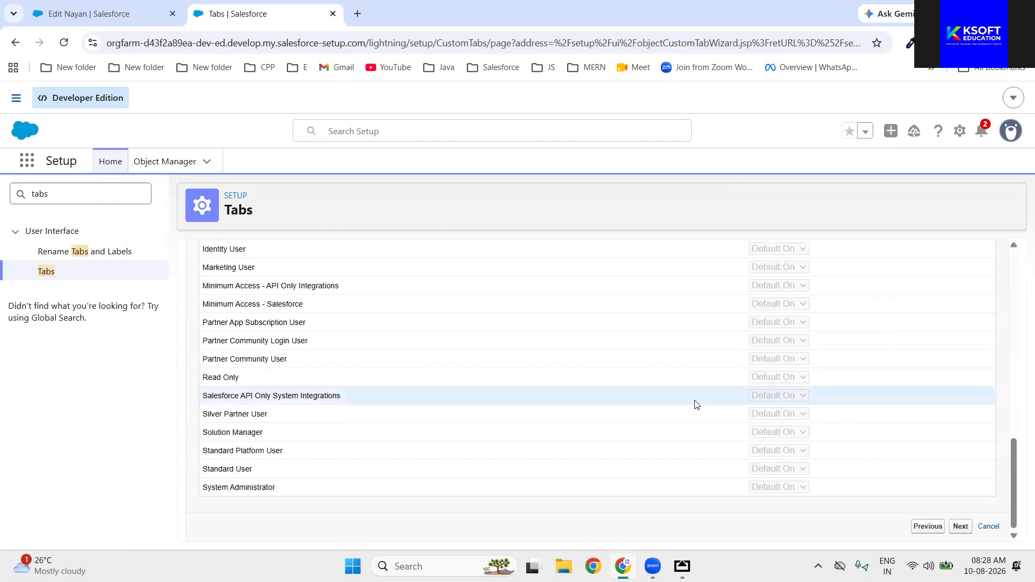
scroll(700, 405, "up", 10)
scroll(696, 405, "up", 1)
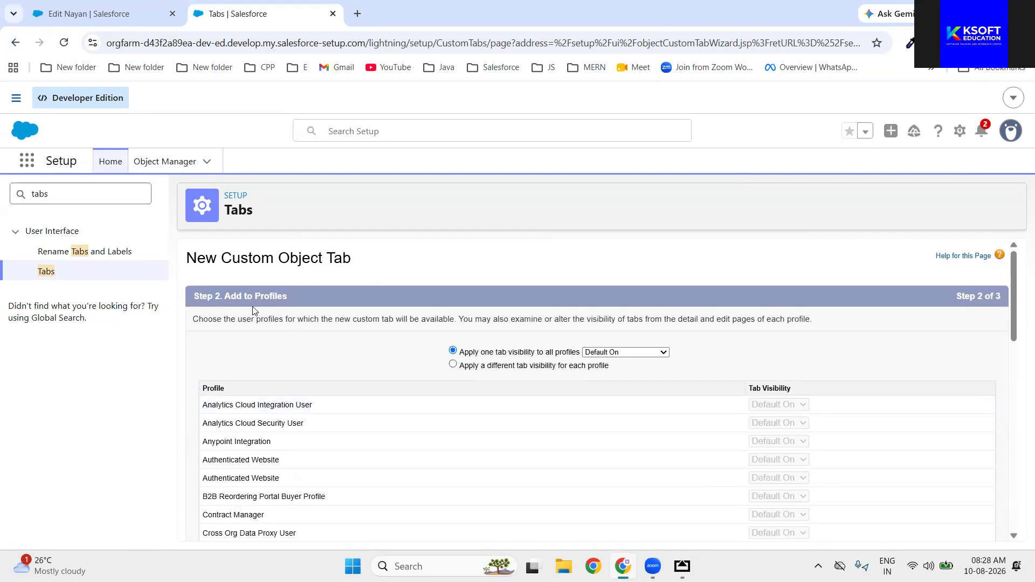
left_click_drag(255, 298, 296, 301)
left_click(321, 370)
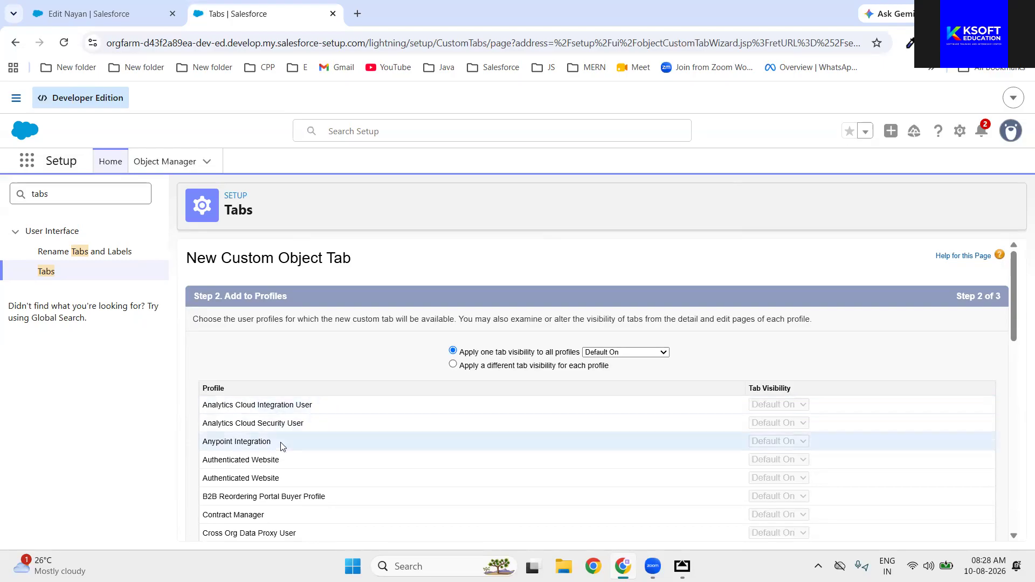
Step: Keep one tab visibility of Default On for all profiles and continue to Add to Custom Apps
scroll(278, 438, "down", 2)
scroll(270, 469, "down", 2)
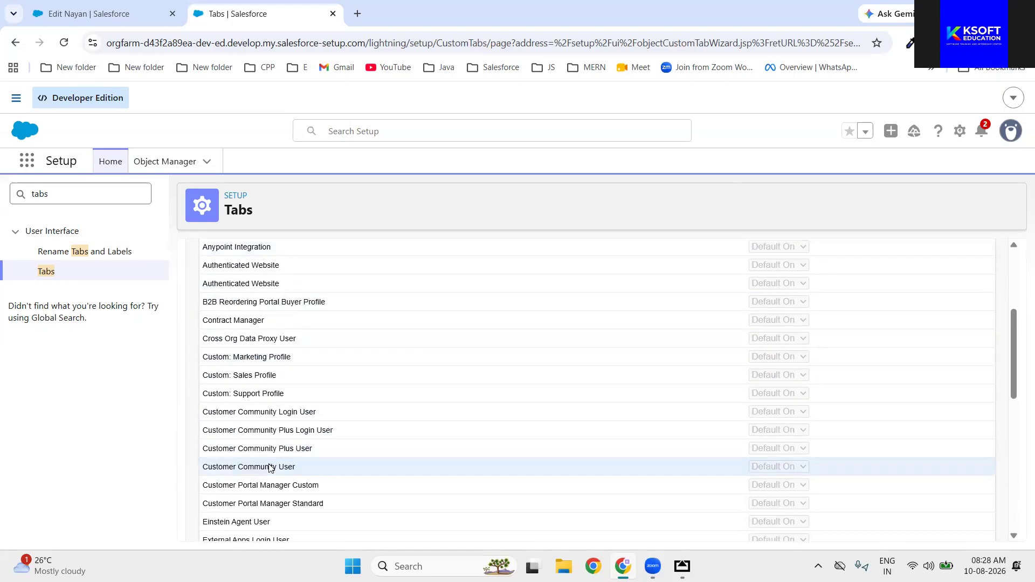
scroll(270, 467, "up", 3)
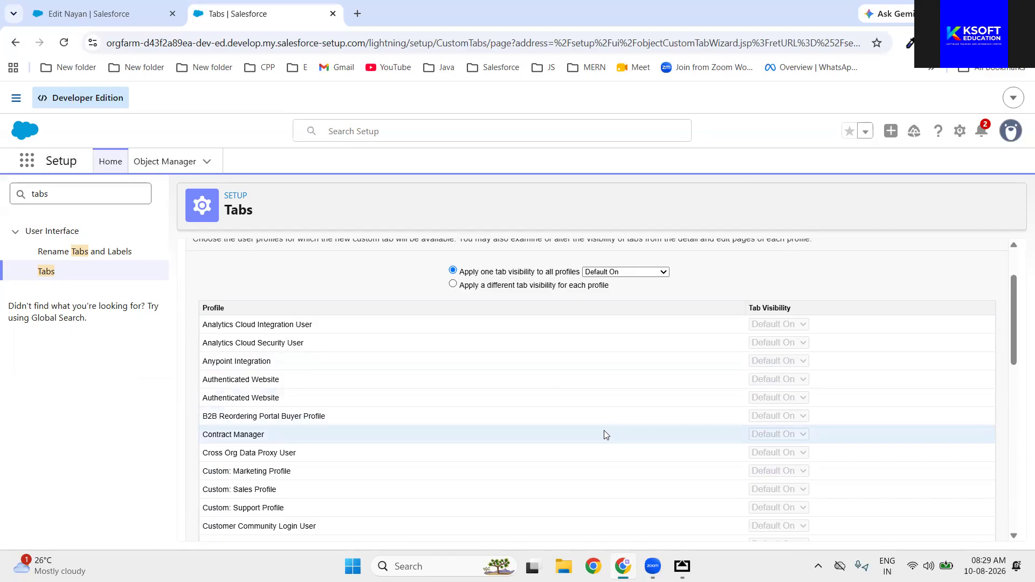
scroll(605, 432, "down", 10)
left_click(962, 528)
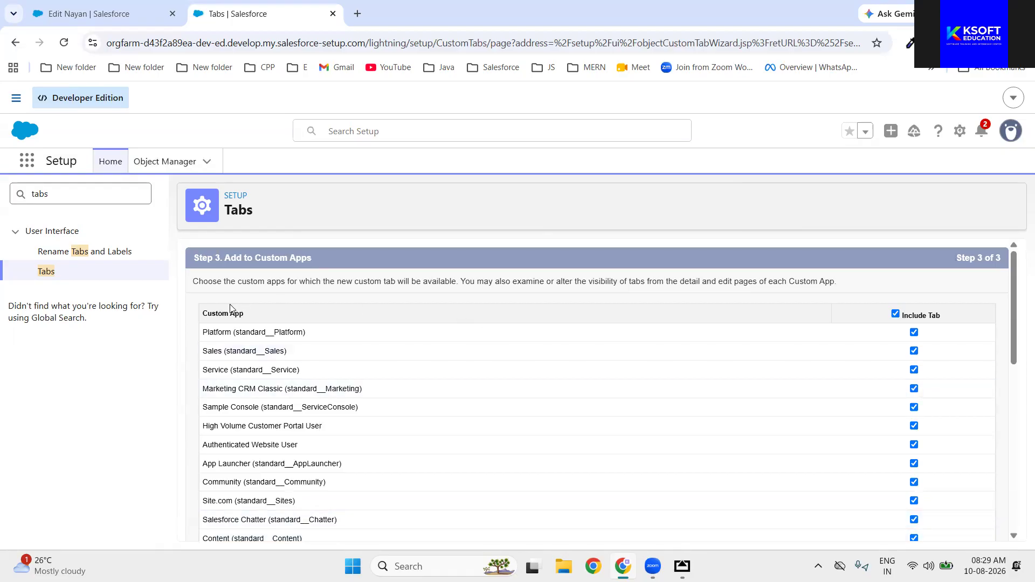
Step: Compare the Custom App list in the tab wizard with the apps offered in the App Launcher
left_click_drag(206, 315, 253, 318)
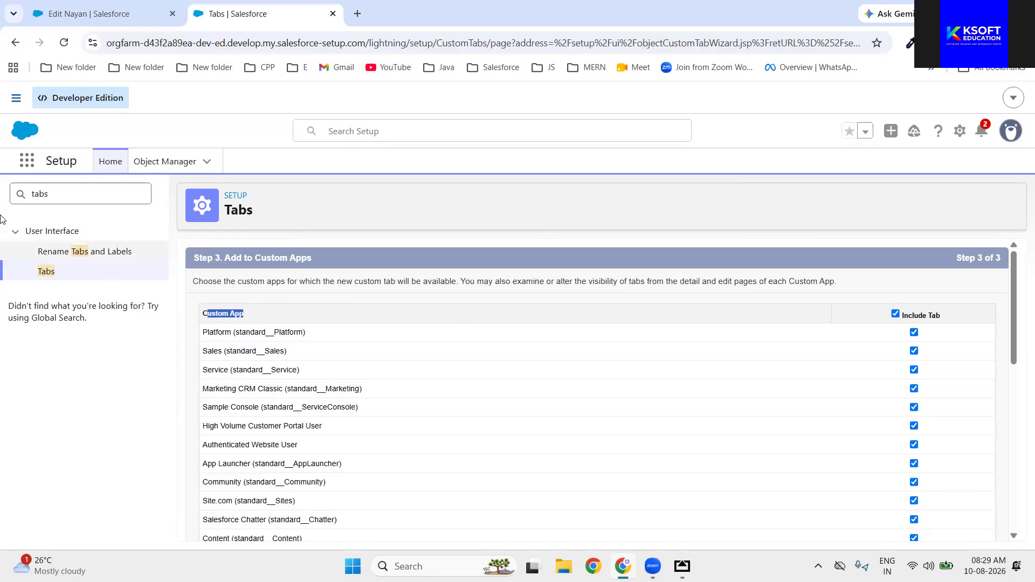
left_click(24, 165)
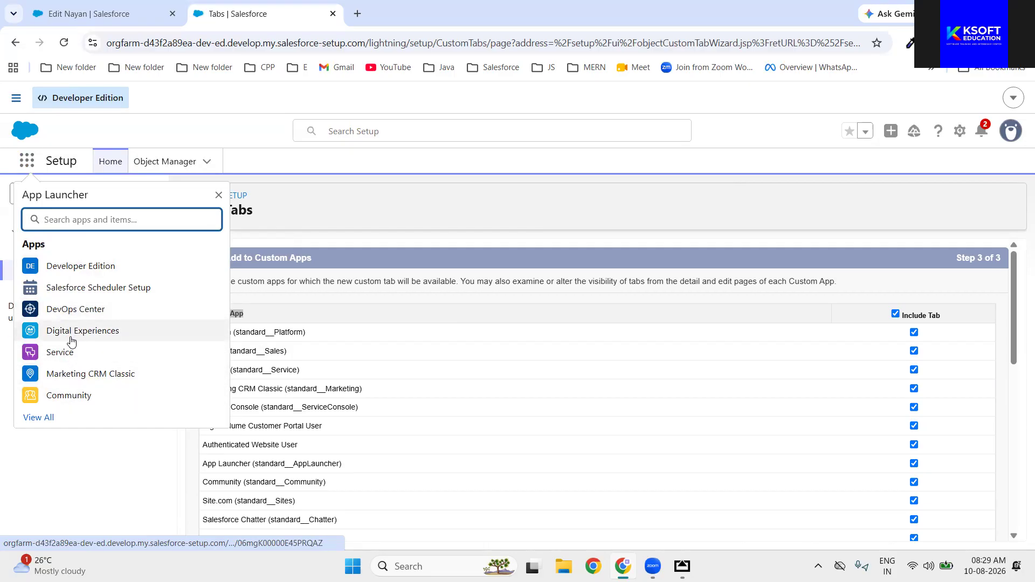
left_click(448, 179)
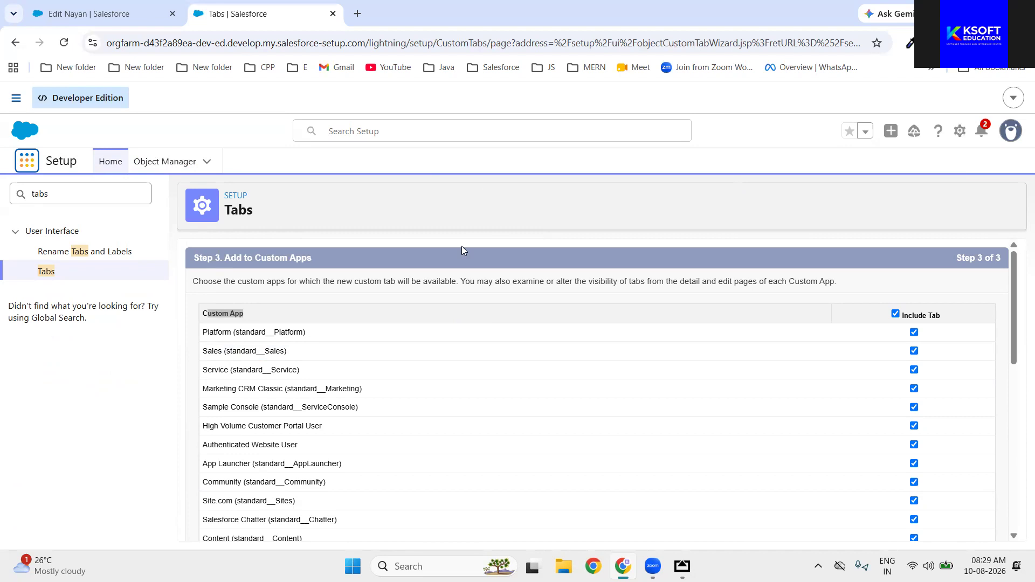
scroll(462, 248, "down", 1)
left_click(222, 293)
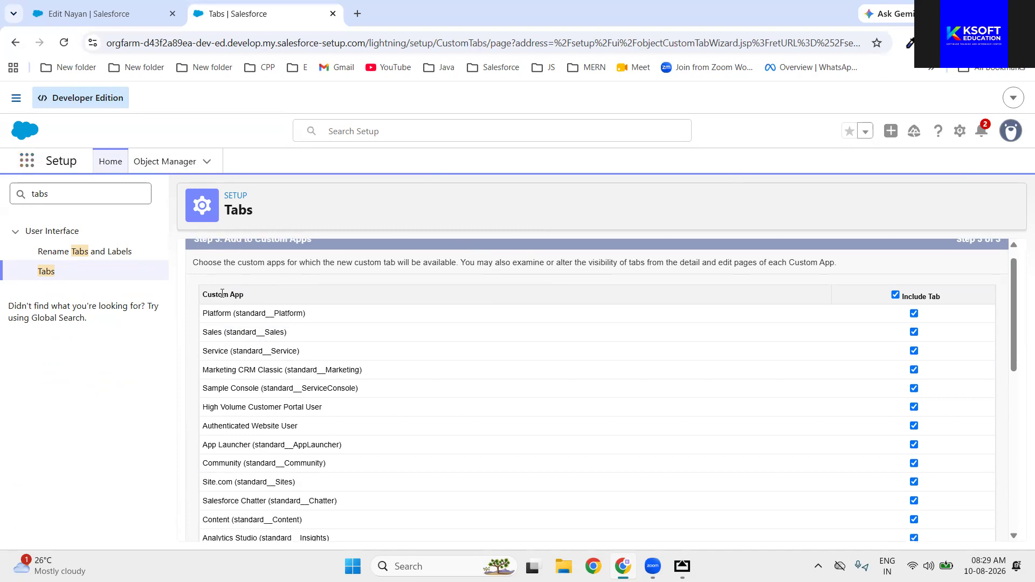
left_click_drag(222, 294, 250, 294)
left_click(263, 298)
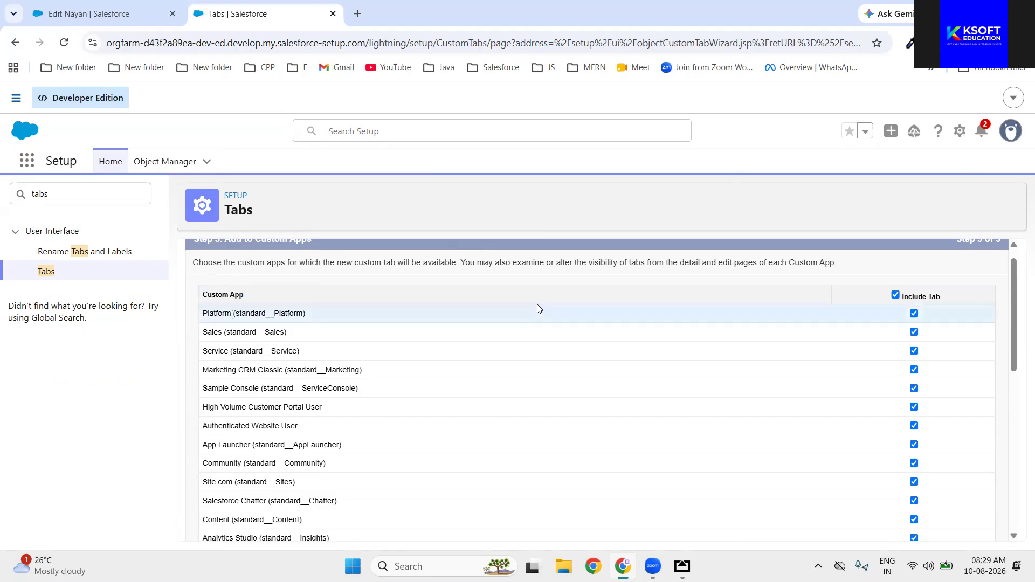
Step: Exclude the new tab from all custom apps except Sales (standard__Sales) and save the tab
left_click(895, 295)
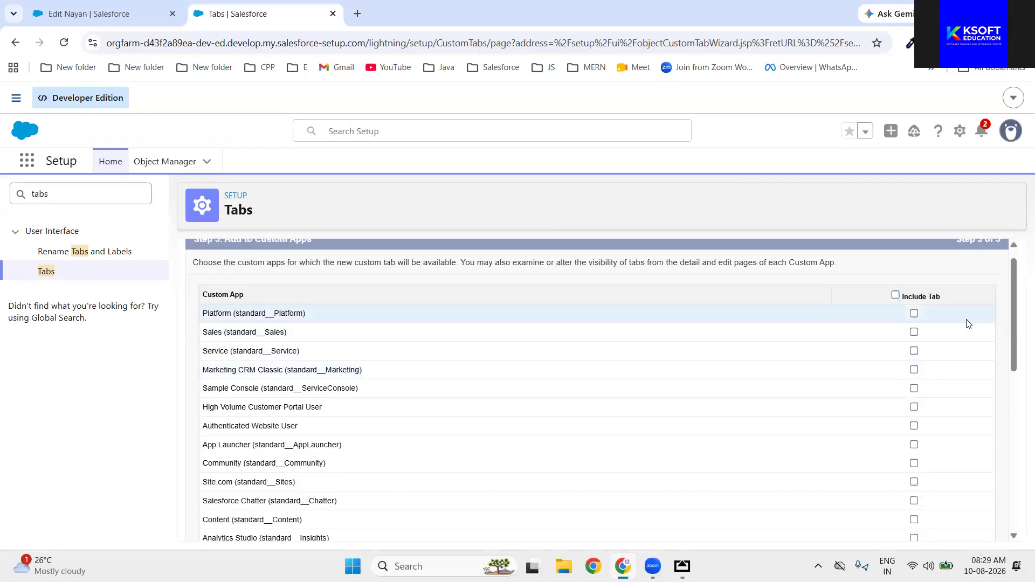
left_click(914, 333)
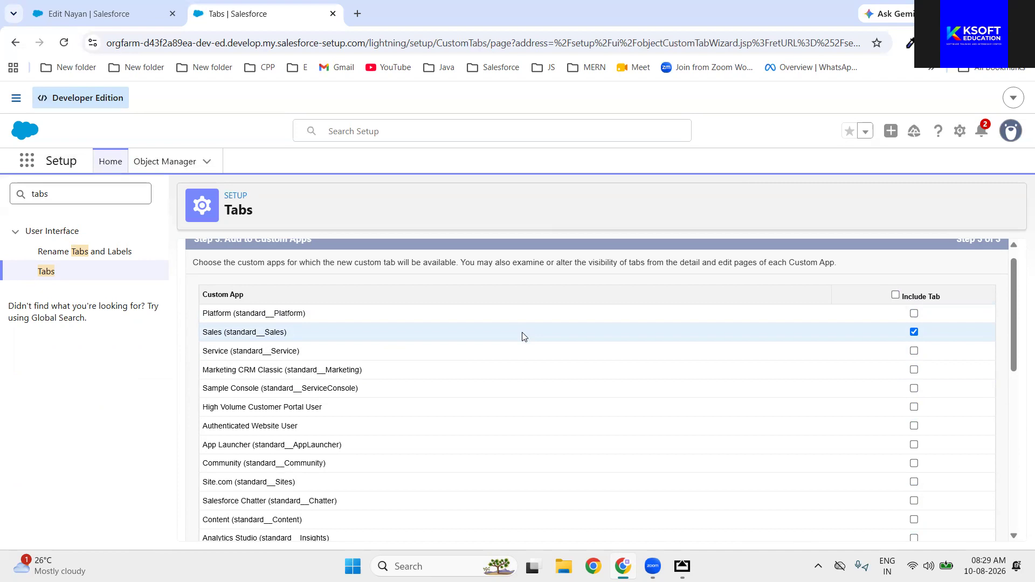
scroll(620, 364, "down", 1)
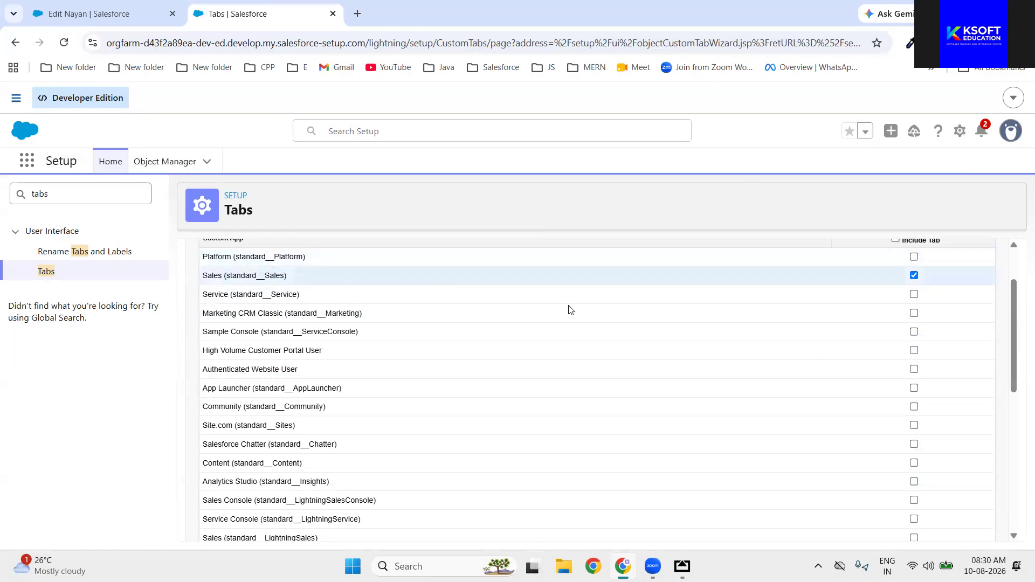
scroll(808, 423, "down", 10)
left_click(956, 533)
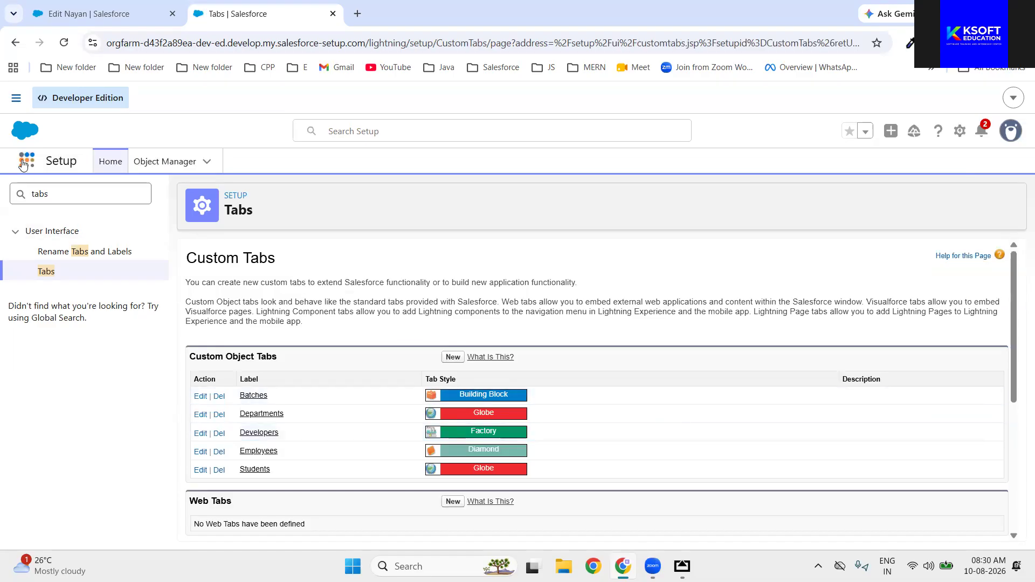
Step: Return to the student record in the Sales app, reload it discarding the unsaved changes, and close the edit form
left_click(96, 25)
left_click(64, 42)
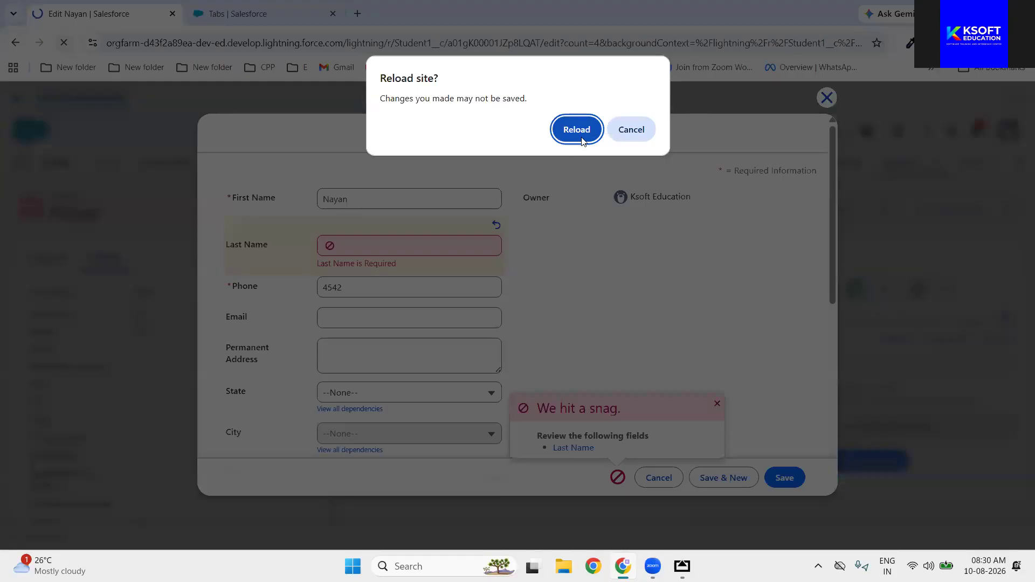
left_click(577, 129)
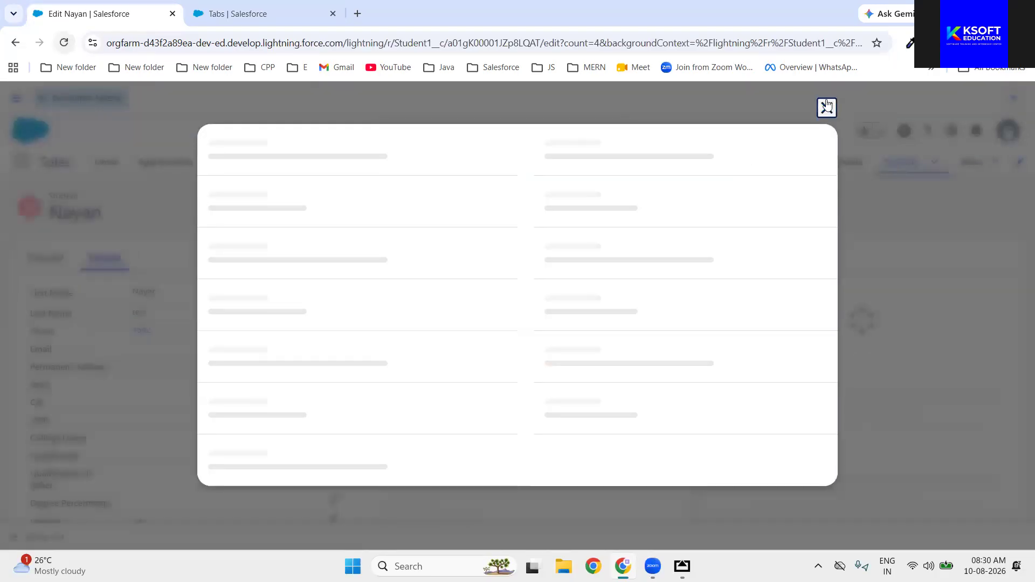
left_click(826, 104)
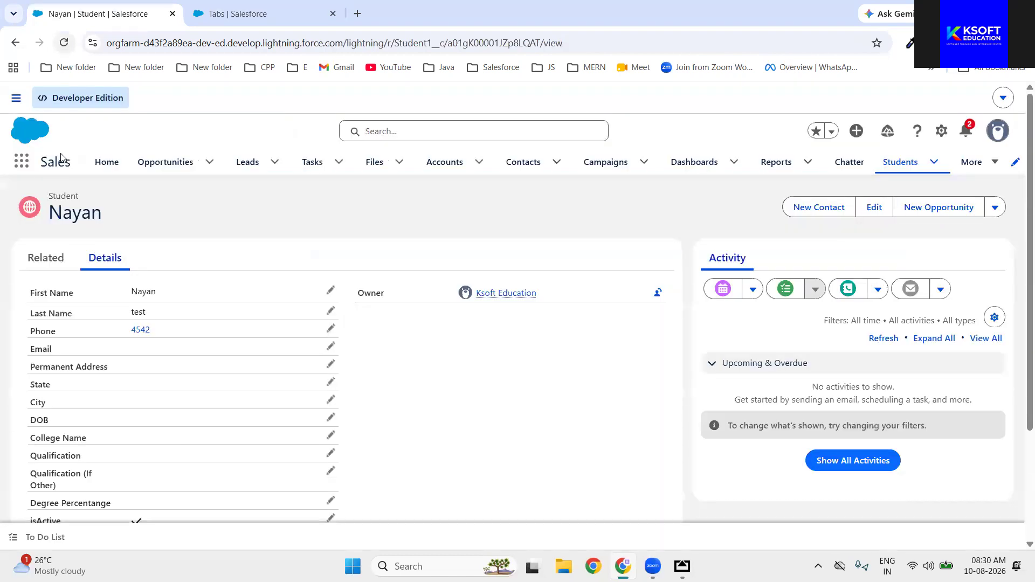
Step: Look for Developers among the additional Sales navigation items, reloading the page and checking the Custom Object Tabs list
left_click(991, 164)
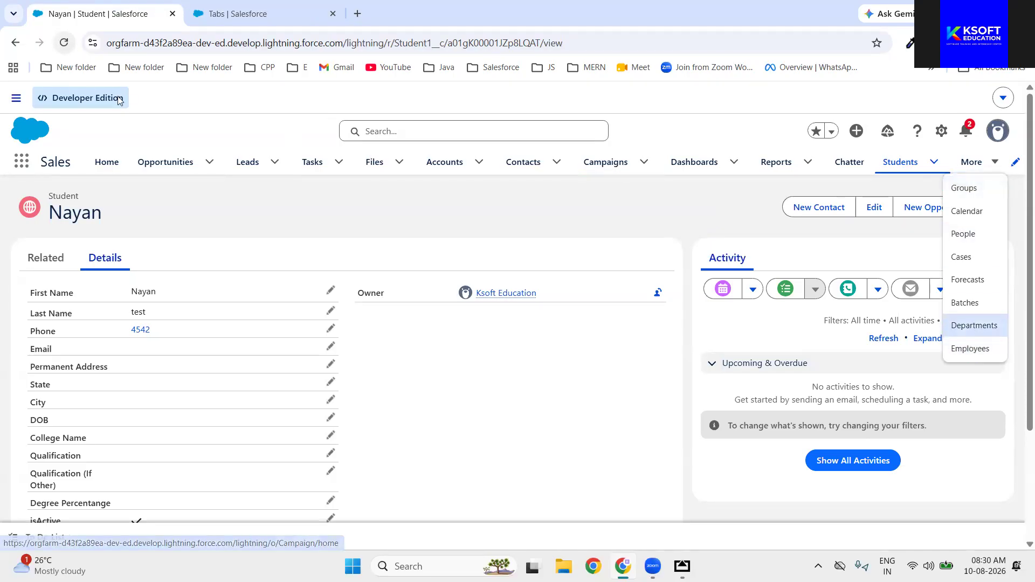
left_click(64, 42)
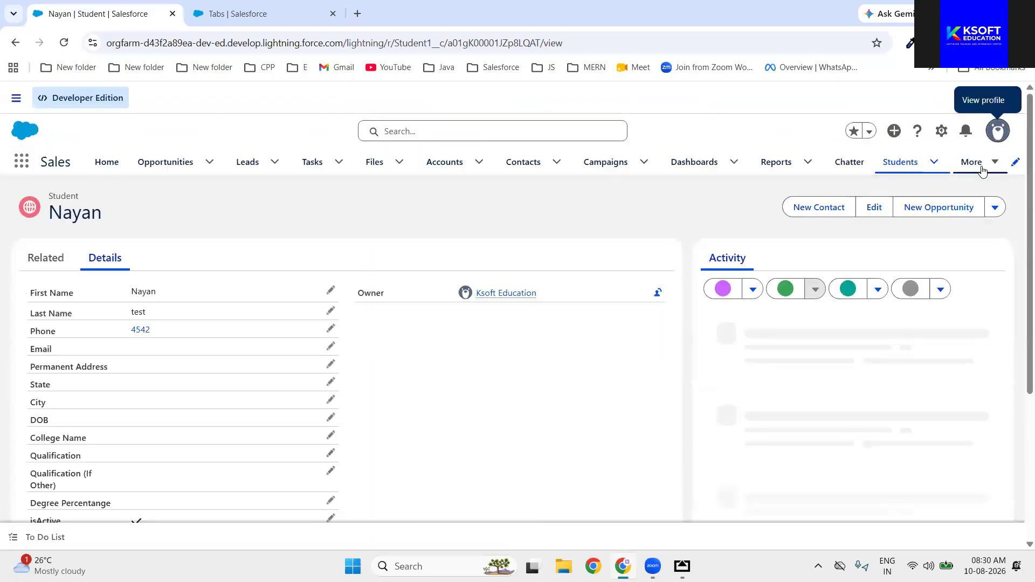
left_click(992, 169)
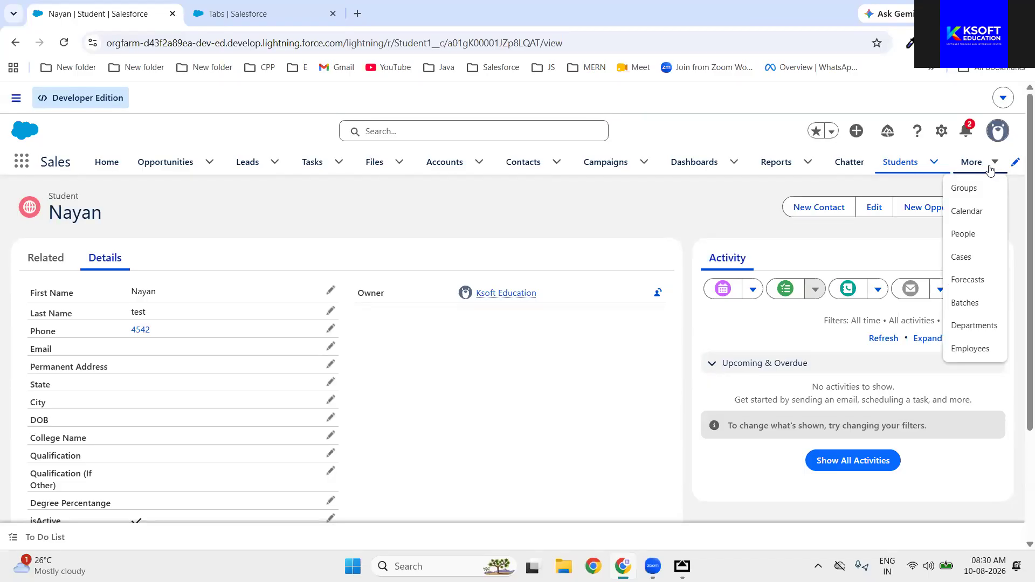
left_click(242, 8)
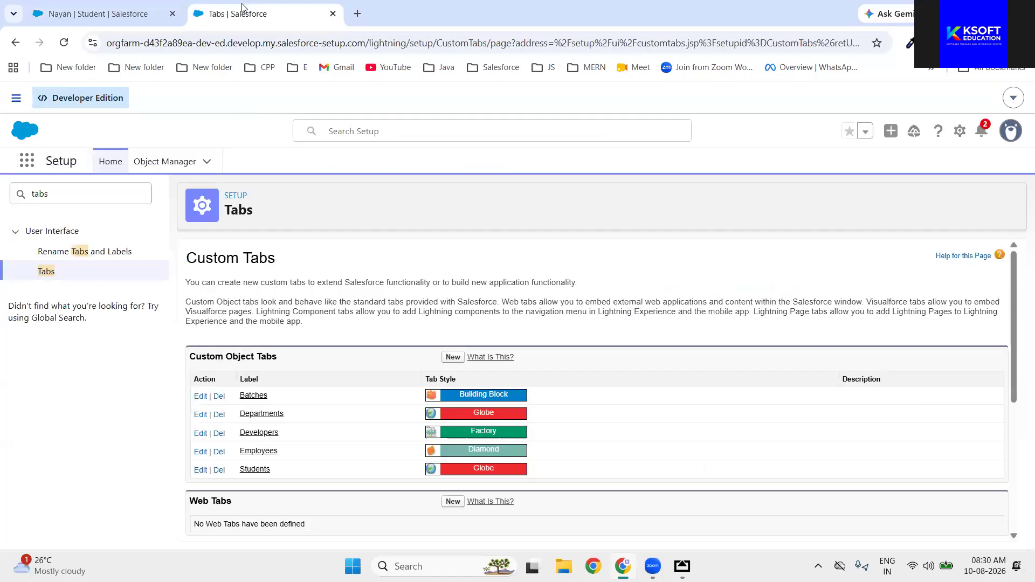
left_click(101, 21)
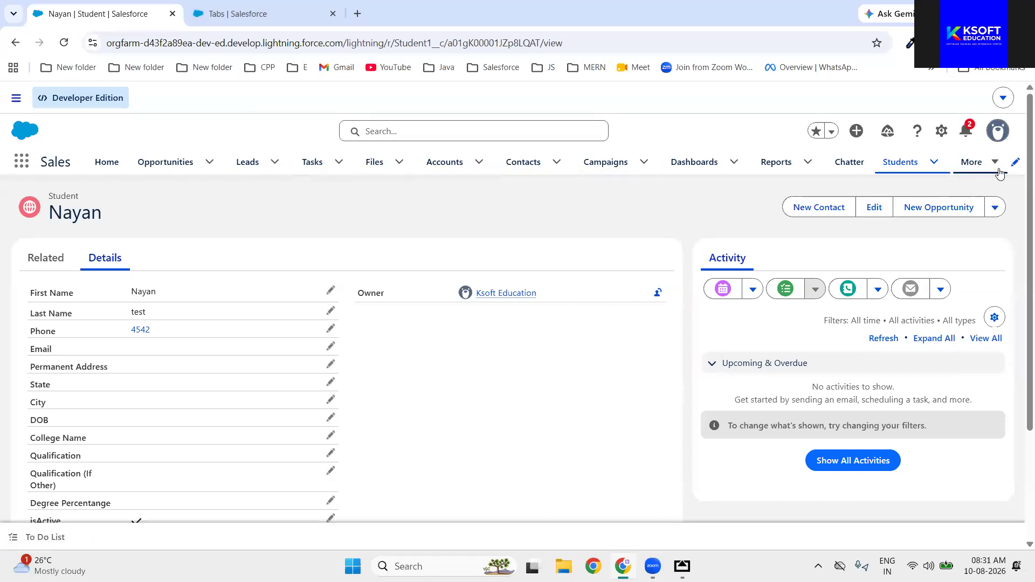
Step: Look through the Sales app's navigation items for the Developers tab and close the editor without changes
left_click(1015, 163)
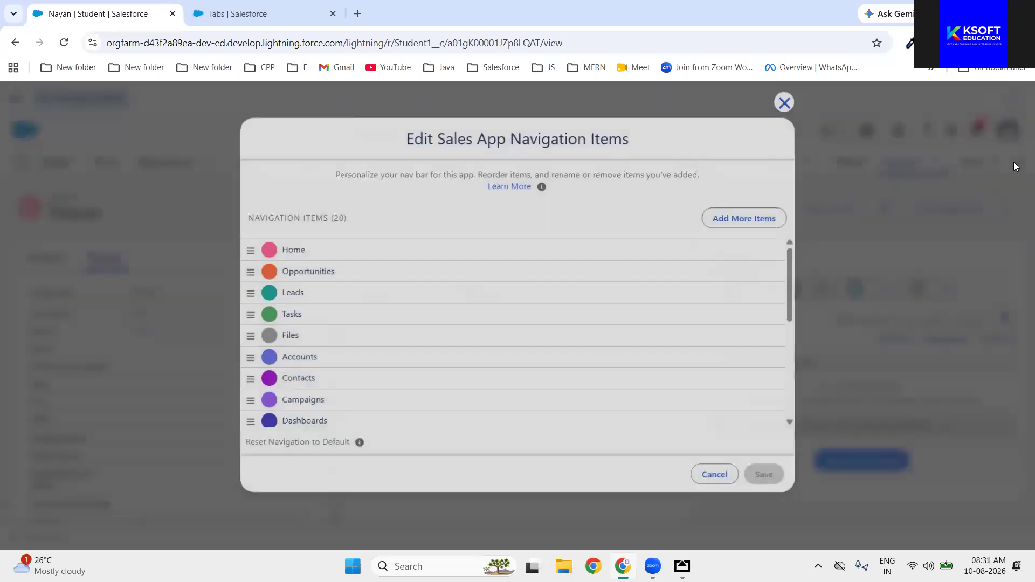
scroll(382, 352, "down", 5)
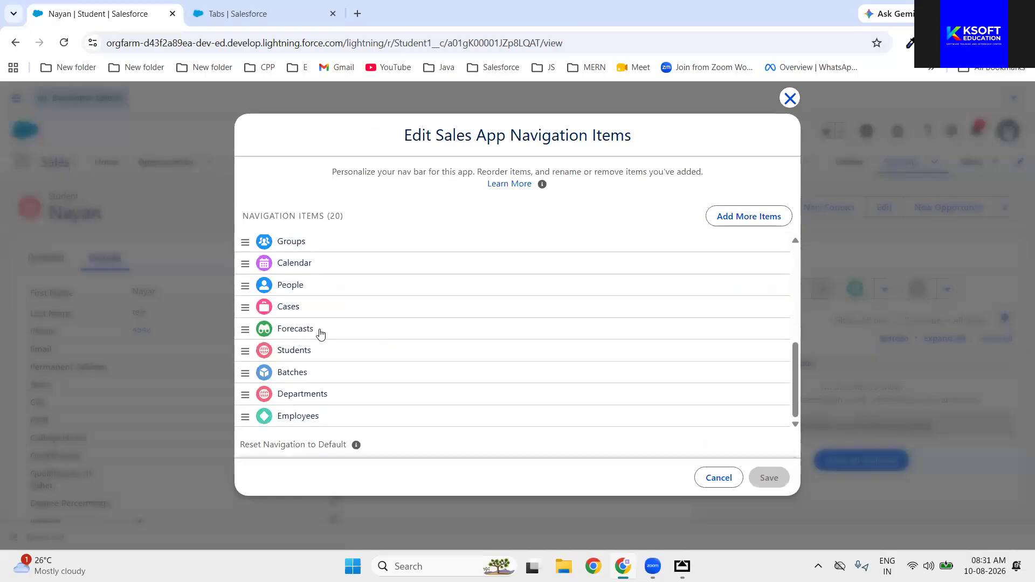
scroll(366, 332, "up", 5)
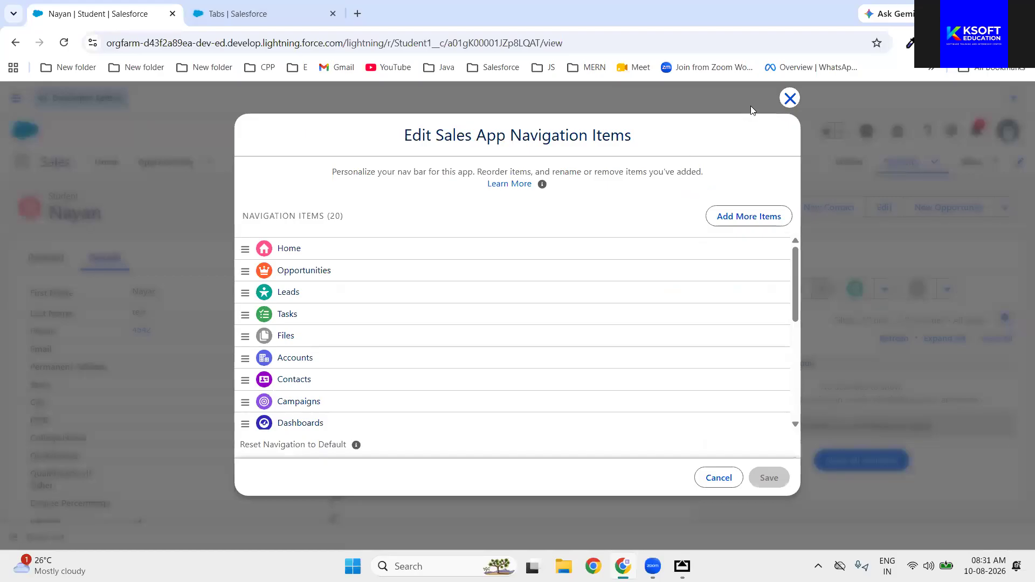
left_click(791, 98)
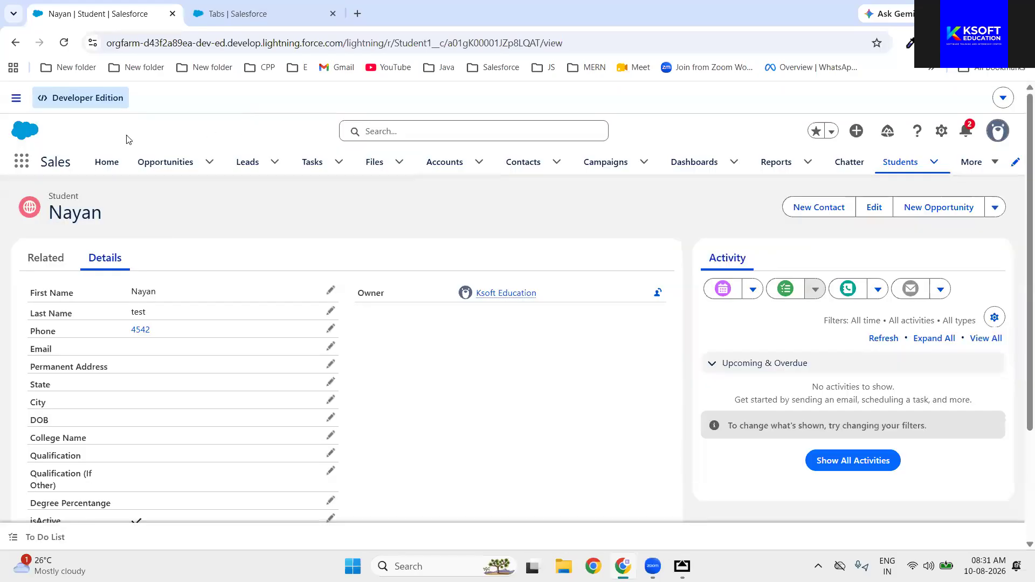
double_click(55, 164)
left_click(55, 164)
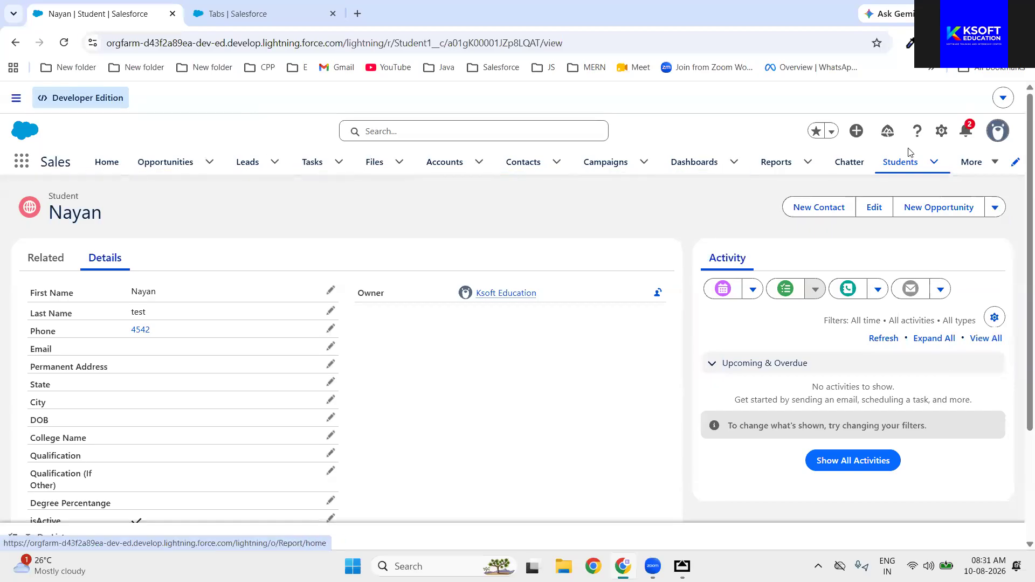
Step: Try reordering Opportunities and Home in the Sales app navigation items, restore Home to first place, and save
left_click(1013, 166)
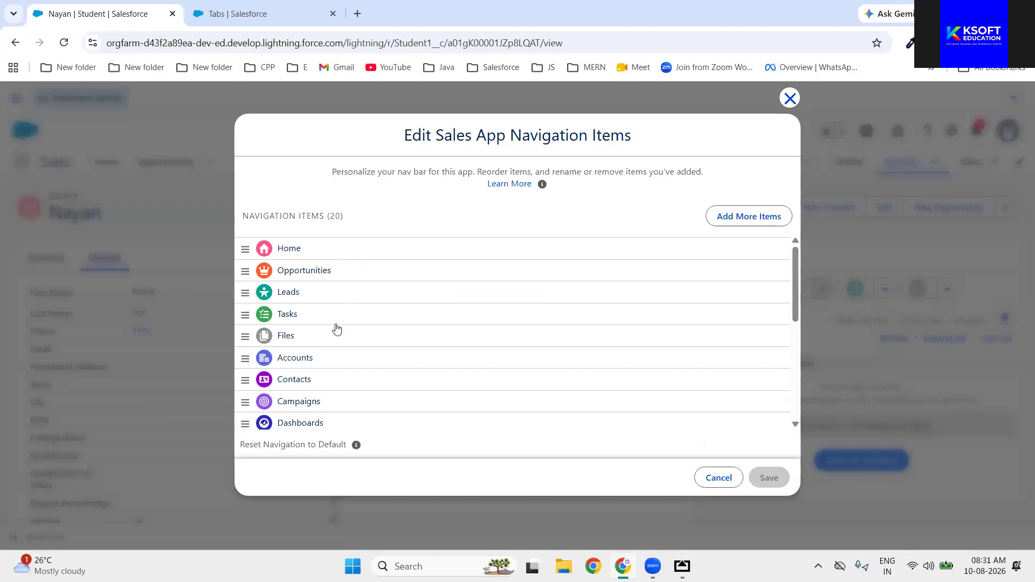
left_click_drag(304, 264, 292, 249)
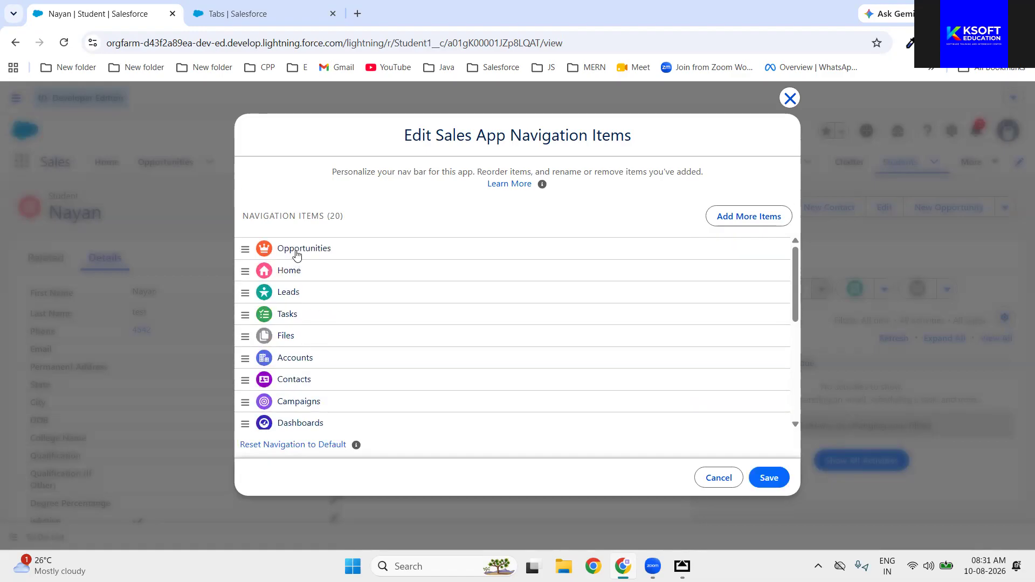
left_click_drag(296, 259, 296, 318)
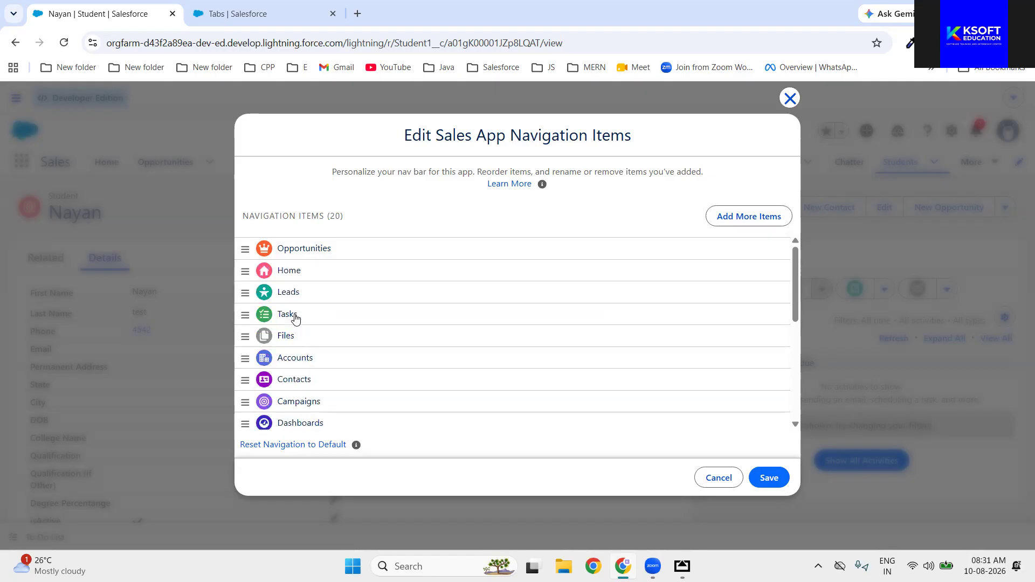
left_click_drag(292, 271, 290, 245)
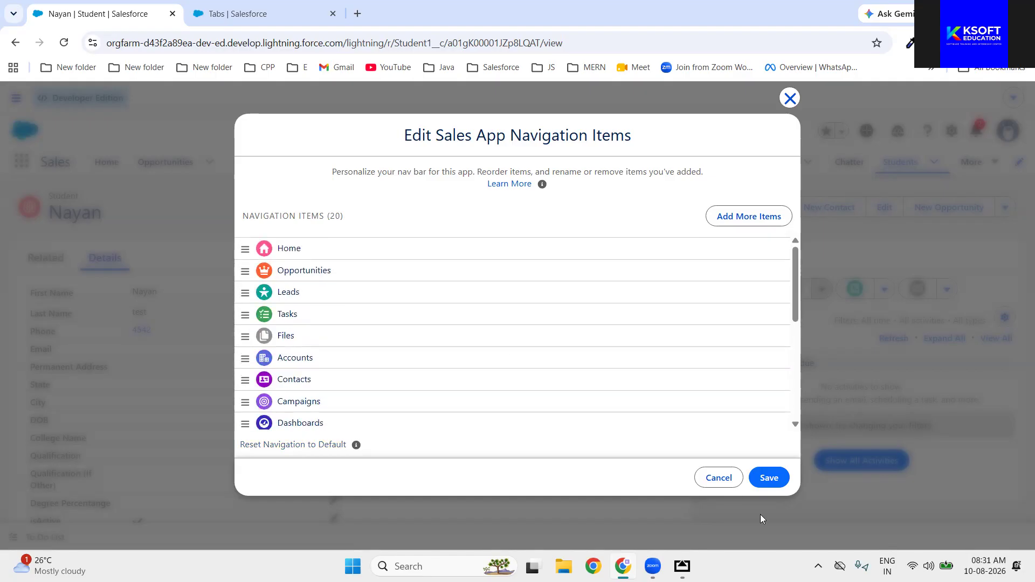
left_click(769, 478)
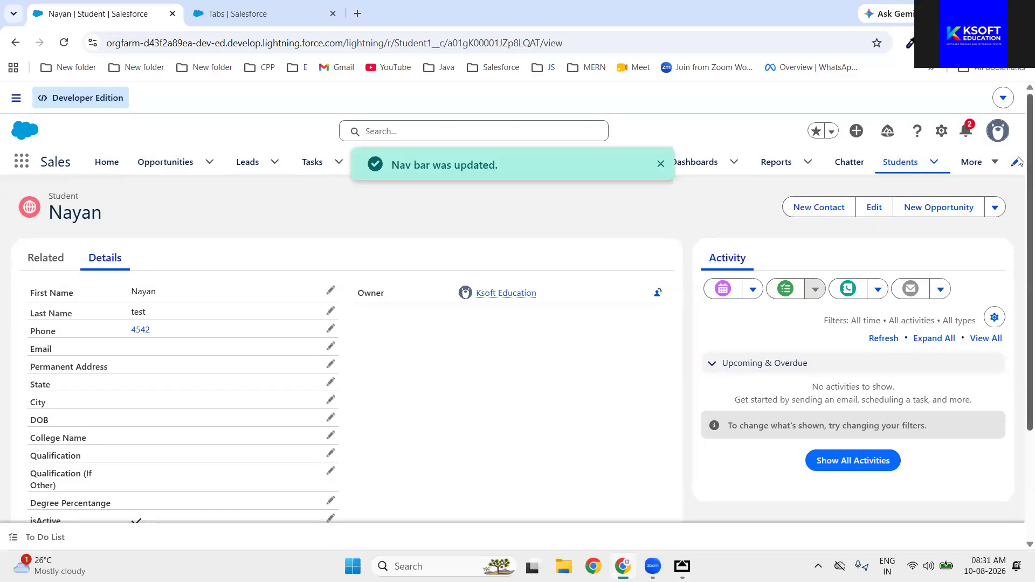
left_click(1017, 162)
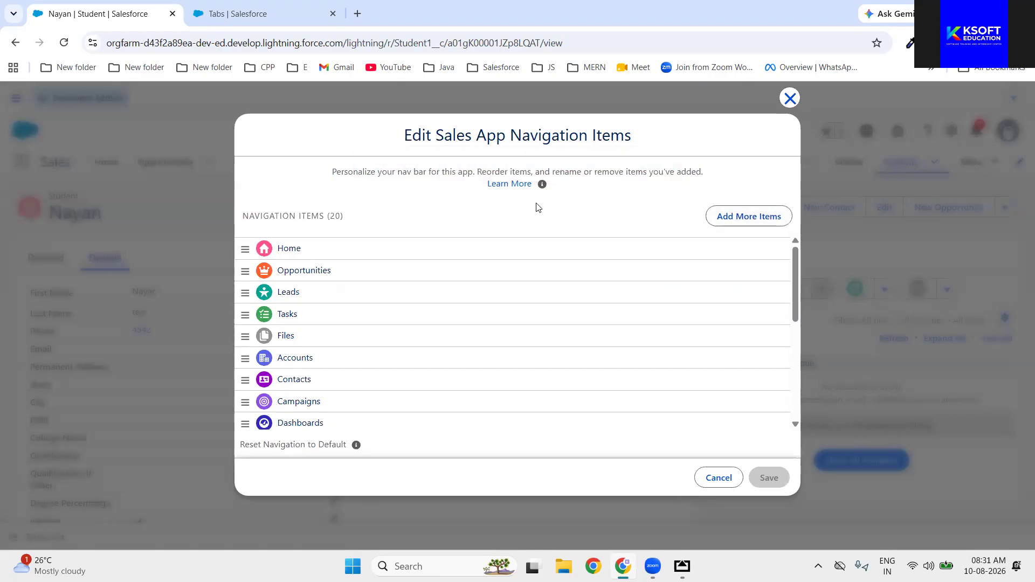
left_click(791, 99)
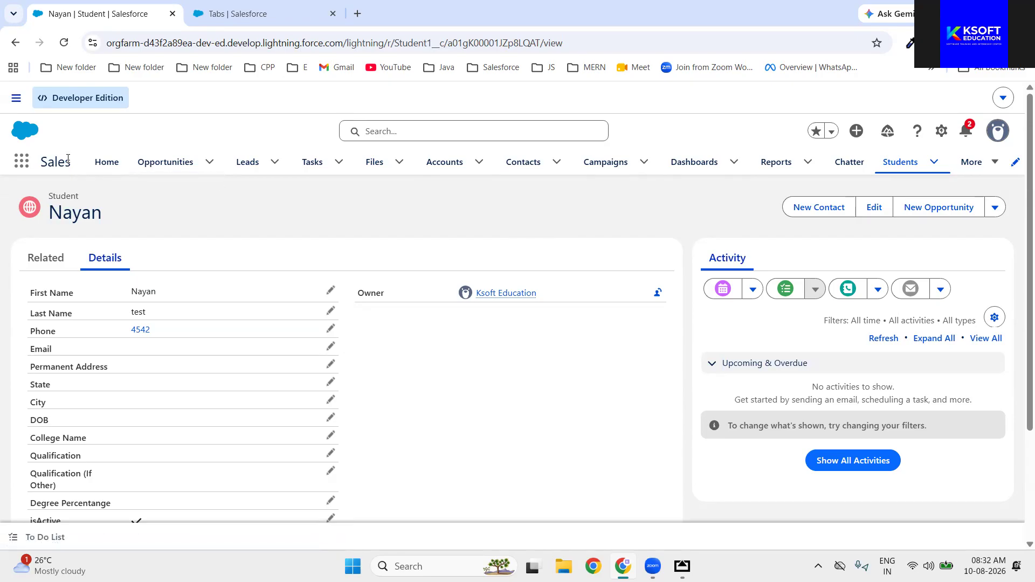
Step: Switch to the AirServer whiteboard with the tab and object notes and show it full screen
left_click(682, 566)
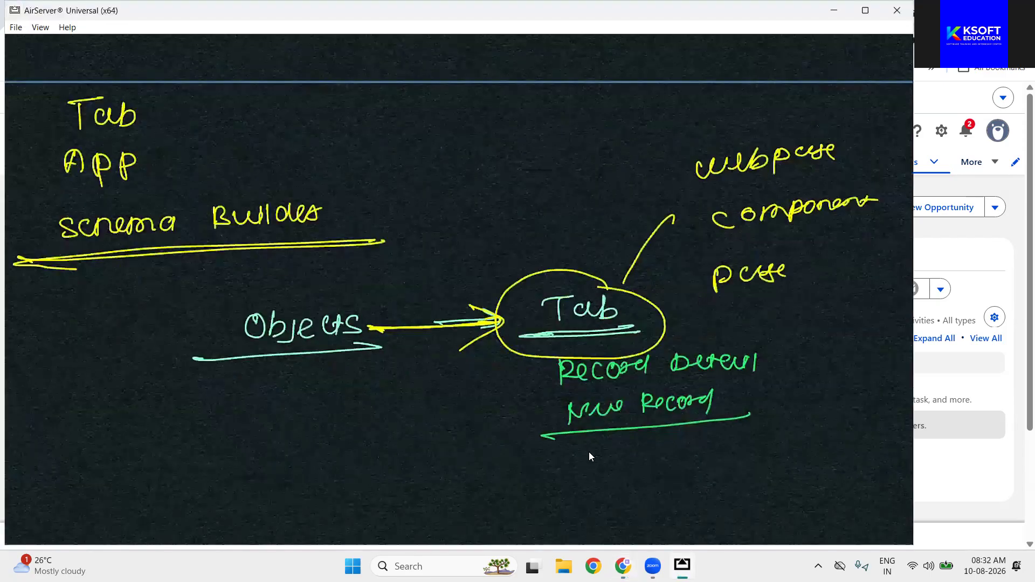
double_click(576, 433)
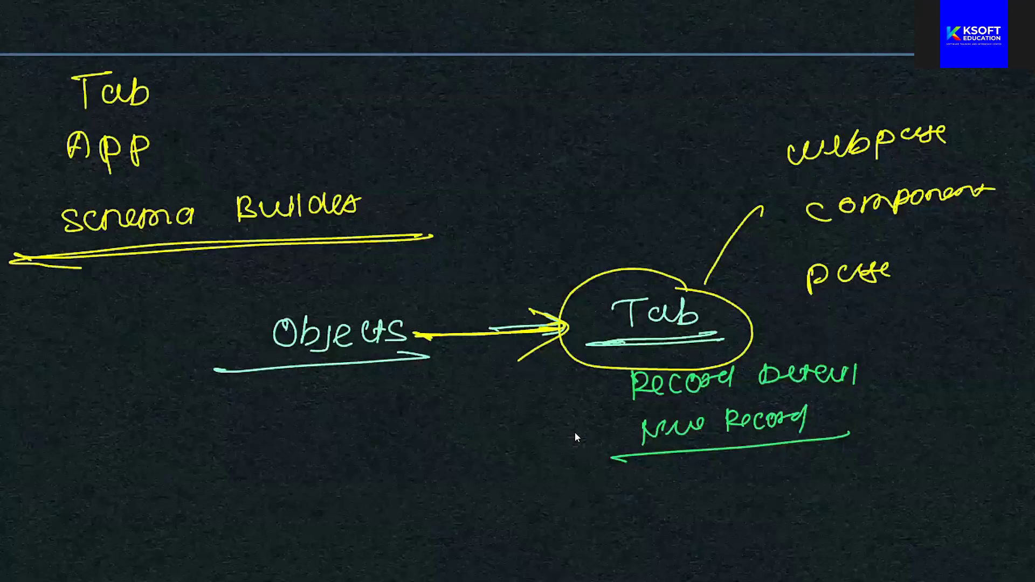
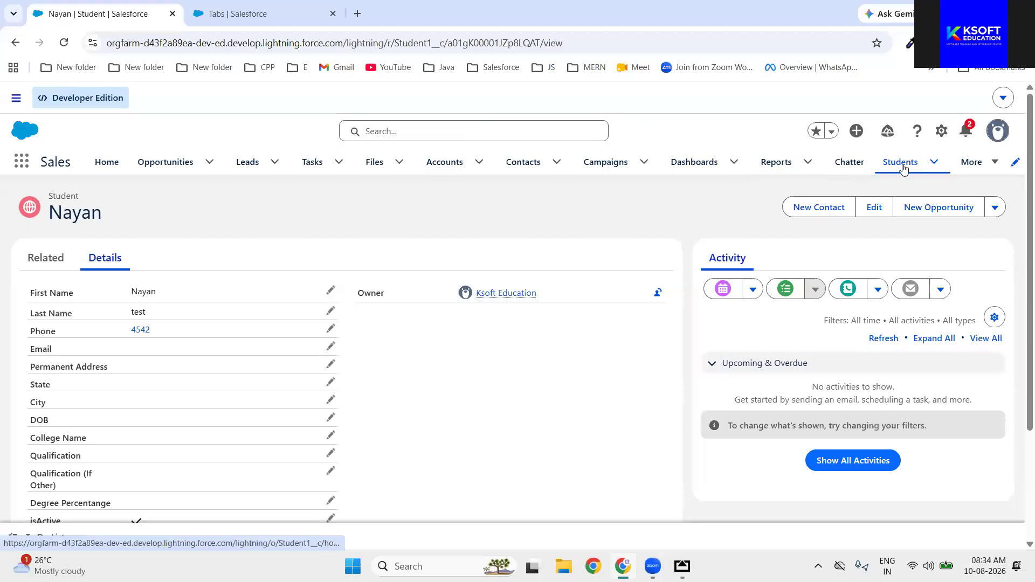
Step: Search the App Launcher for "ser" and open the Service app in a new browser tab
left_click(26, 163)
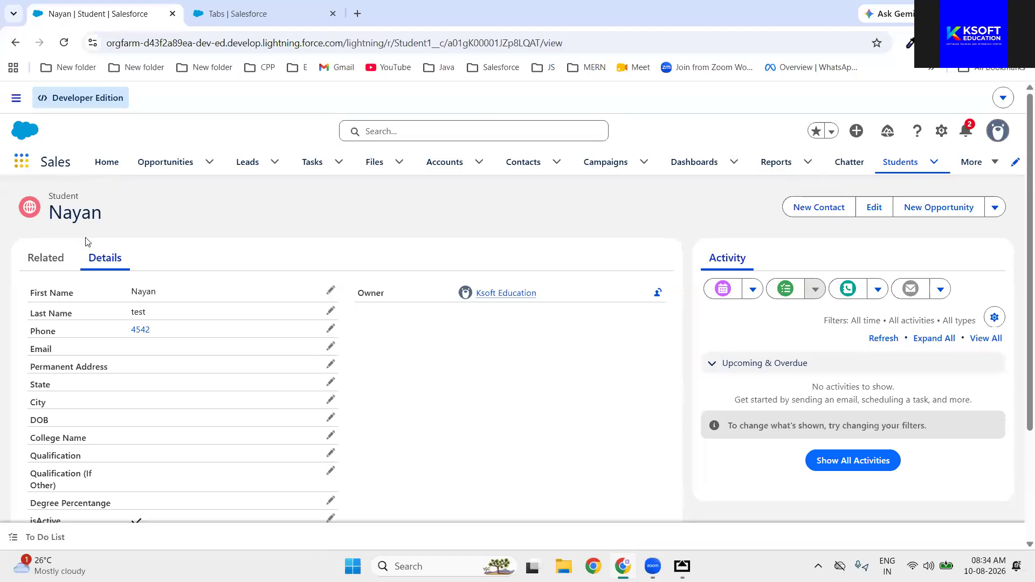
type("ser")
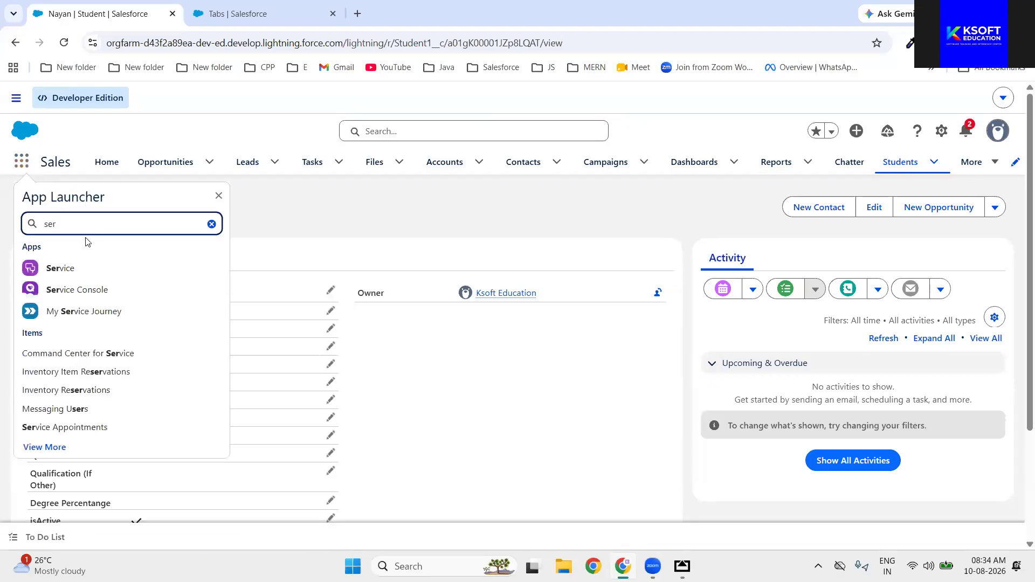
right_click(48, 268)
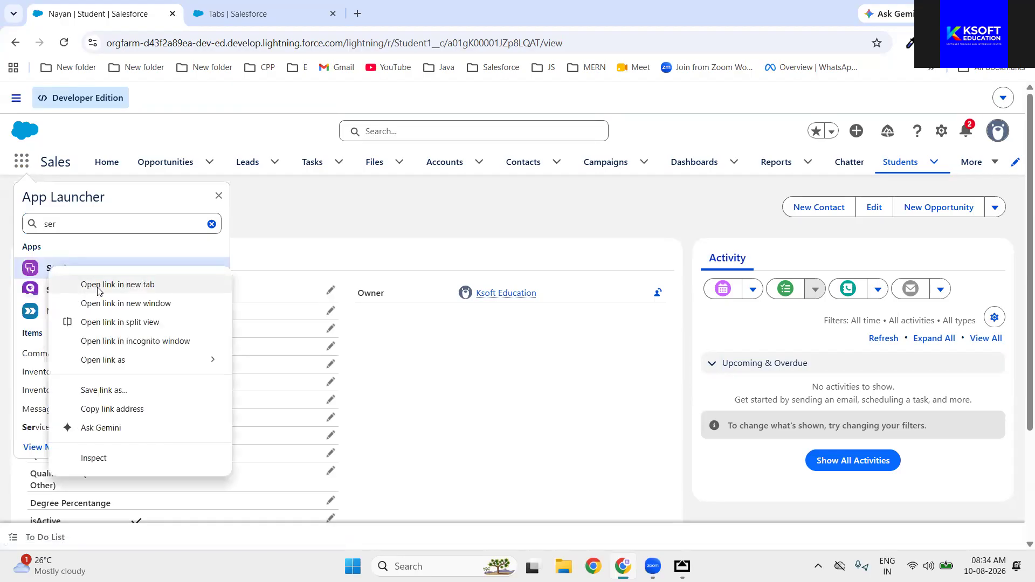
left_click(99, 284)
left_click(409, 13)
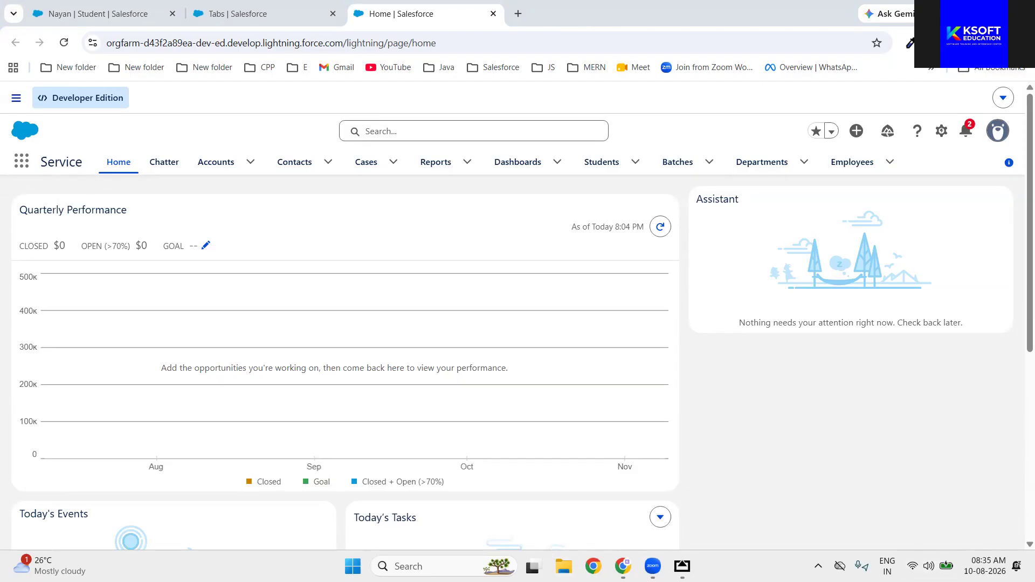
Step: On a blank area of the AirServer whiteboard, handwrite the heading "Student APP" and underline it
left_click(609, 430)
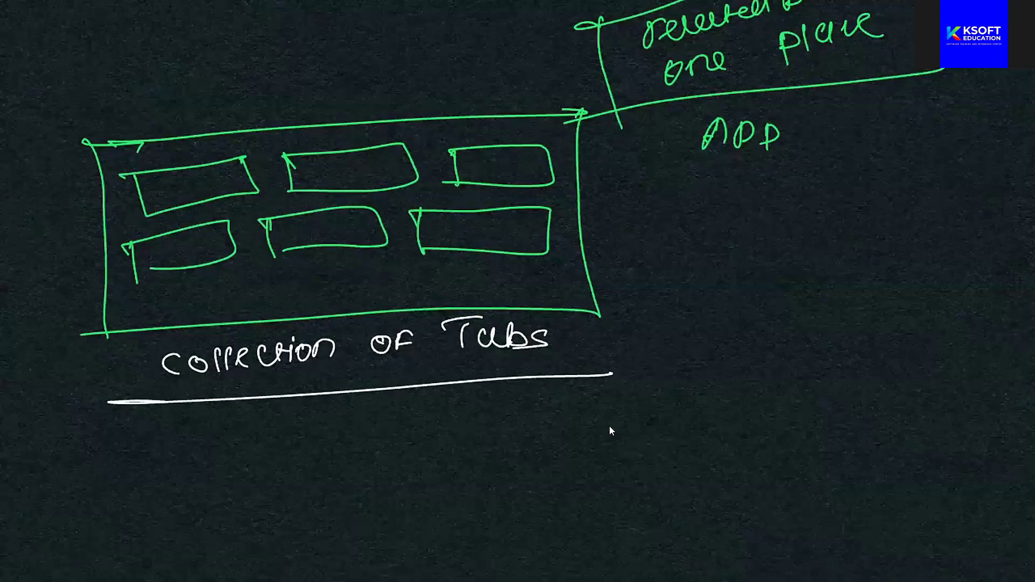
scroll(609, 426, "down", 5)
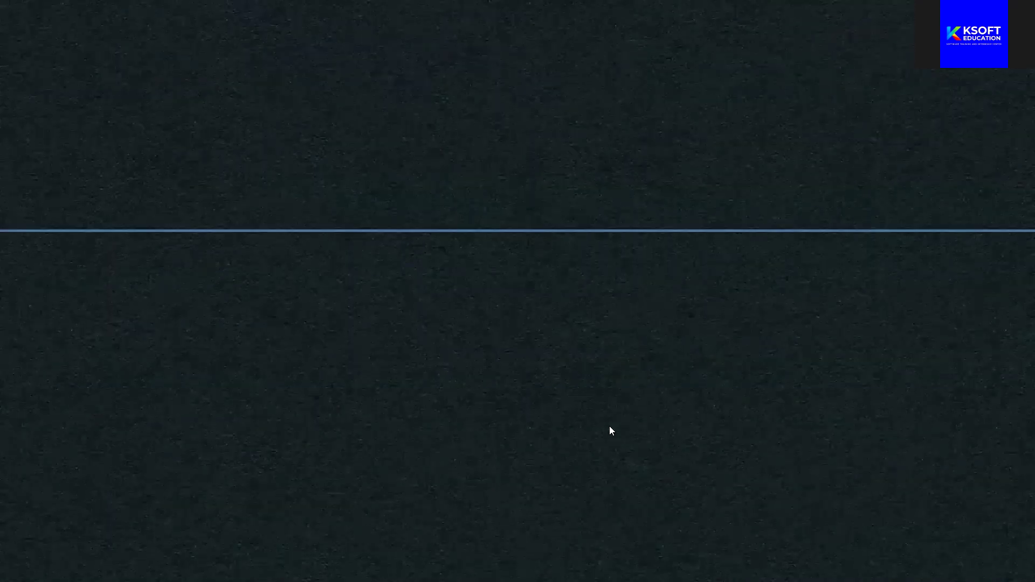
mouse_move(138, 65)
left_mouse_down()
mouse_move(121, 82)
mouse_move(152, 85)
left_mouse_up()
mouse_move(144, 71)
left_mouse_down()
mouse_move(307, 66)
mouse_move(303, 56)
left_mouse_up()
mouse_move(314, 70)
left_mouse_down()
mouse_move(323, 47)
mouse_move(324, 62)
left_mouse_up()
left_click_drag(339, 67, 343, 60)
mouse_move(146, 101)
left_mouse_down()
mouse_move(101, 96)
mouse_move(380, 68)
left_mouse_up()
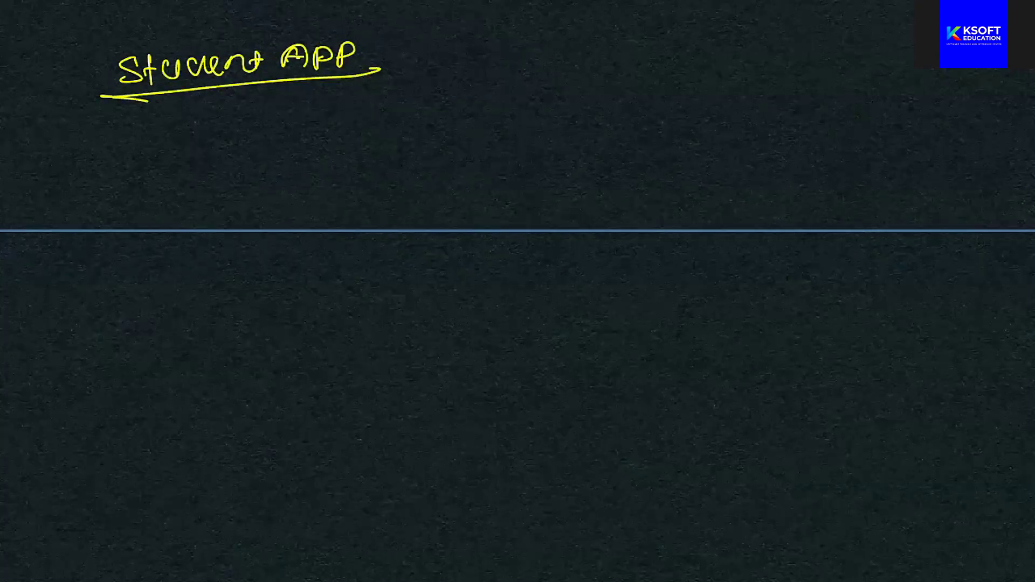
Step: Handwrite the list "student, instalment, course, batch" below the heading, and minimize the whiteboard to return to the browser
left_click_drag(252, 112, 236, 139)
left_click_drag(271, 110, 270, 138)
left_click_drag(263, 122, 276, 120)
mouse_move(285, 116)
left_mouse_down()
mouse_move(297, 134)
mouse_move(303, 116)
left_mouse_up()
mouse_move(312, 130)
left_mouse_down()
mouse_move(330, 112)
mouse_move(368, 128)
mouse_move(386, 106)
left_mouse_up()
mouse_move(378, 114)
left_mouse_down()
mouse_move(390, 112)
mouse_move(401, 134)
left_mouse_up()
mouse_move(449, 96)
left_mouse_down()
mouse_move(449, 116)
mouse_move(471, 102)
mouse_move(479, 110)
left_mouse_up()
mouse_move(497, 86)
left_mouse_down()
mouse_move(484, 107)
mouse_move(504, 107)
left_mouse_up()
left_click_drag(498, 97, 516, 88)
mouse_move(531, 86)
left_mouse_down()
mouse_move(520, 100)
mouse_move(556, 81)
mouse_move(575, 92)
mouse_move(637, 89)
left_mouse_up()
left_click_drag(643, 71, 650, 101)
left_click_drag(722, 69, 724, 84)
left_click_drag(738, 71, 742, 71)
mouse_move(758, 69)
left_mouse_down()
mouse_move(771, 85)
mouse_move(789, 74)
left_mouse_up()
left_click_drag(803, 62, 794, 77)
left_click_drag(797, 73, 830, 86)
mouse_move(875, 52)
left_mouse_down()
mouse_move(894, 72)
mouse_move(926, 69)
left_mouse_up()
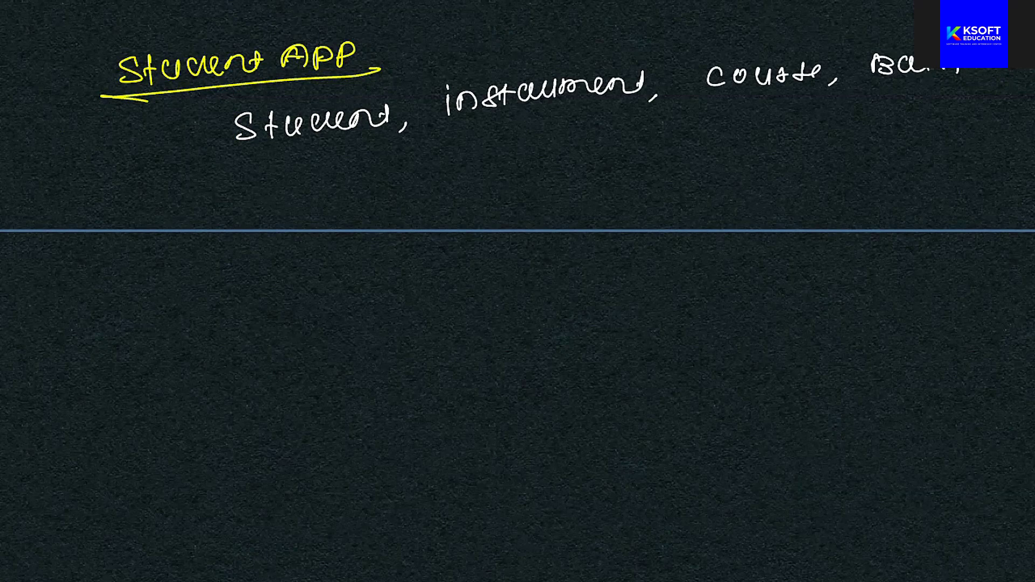
double_click(596, 280)
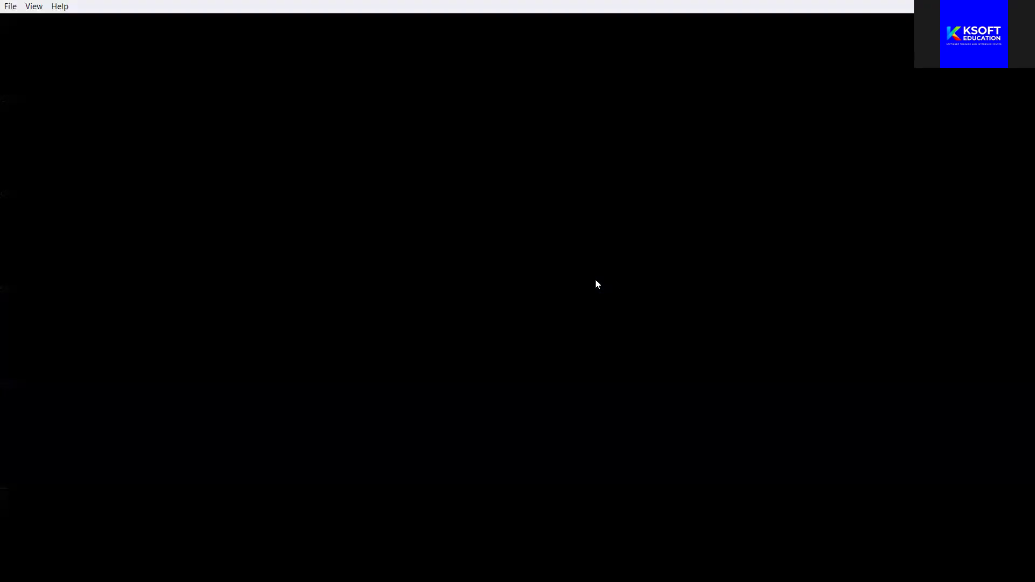
left_click(835, 12)
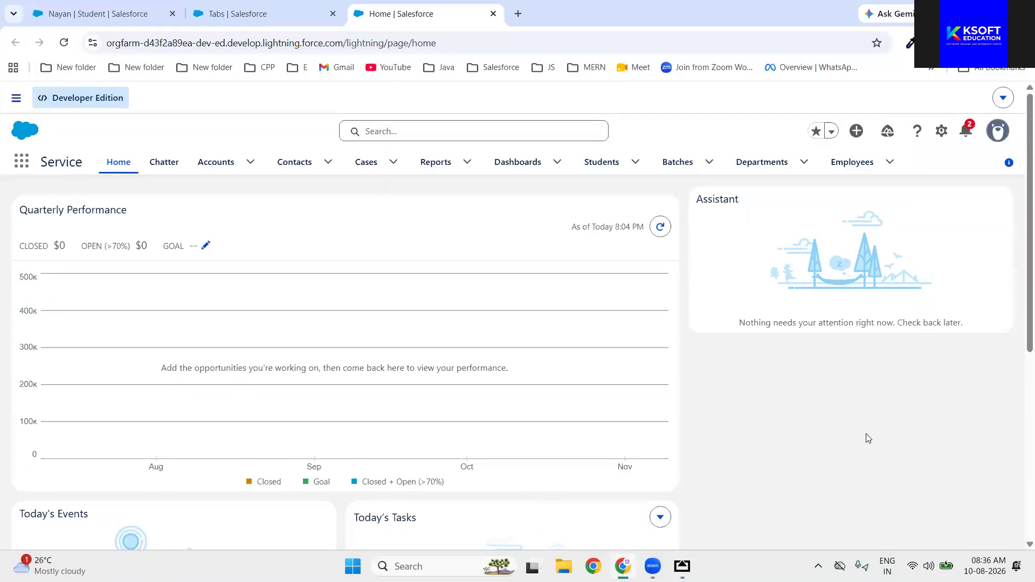
Step: Open App Manager in Salesforce Setup and dismiss the security contact notice
left_click(941, 132)
left_click(862, 199)
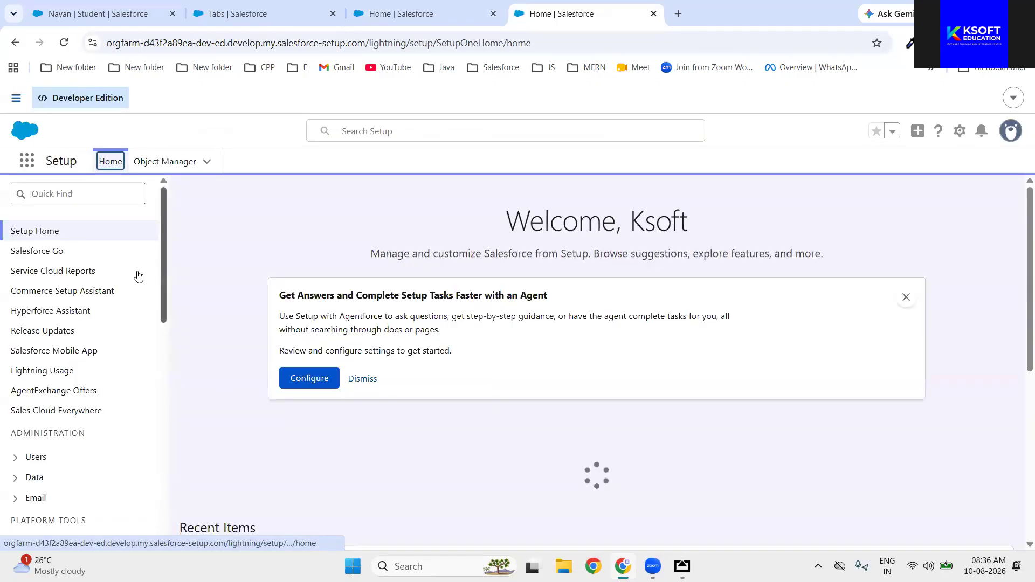
left_click(60, 193)
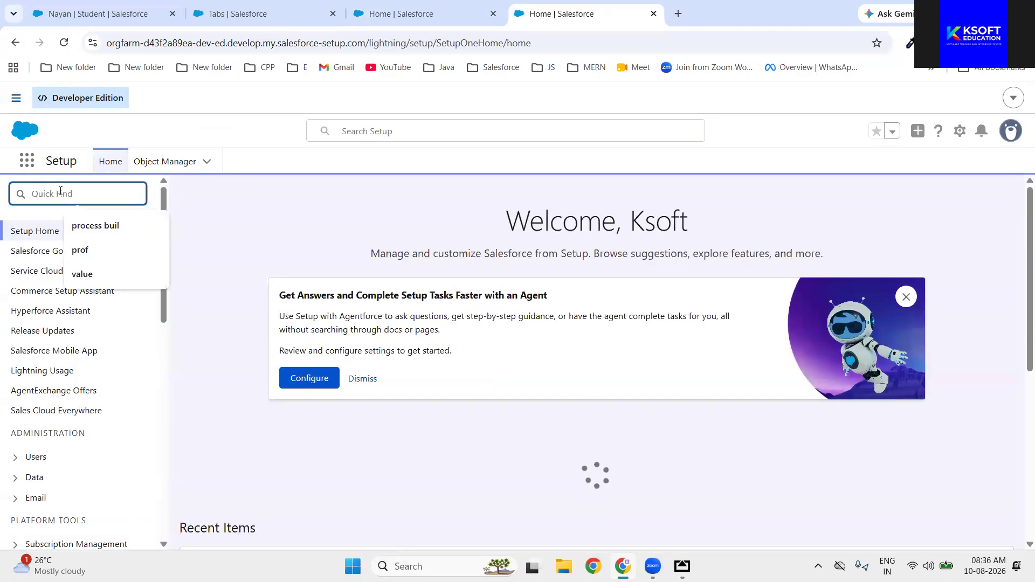
type("ap")
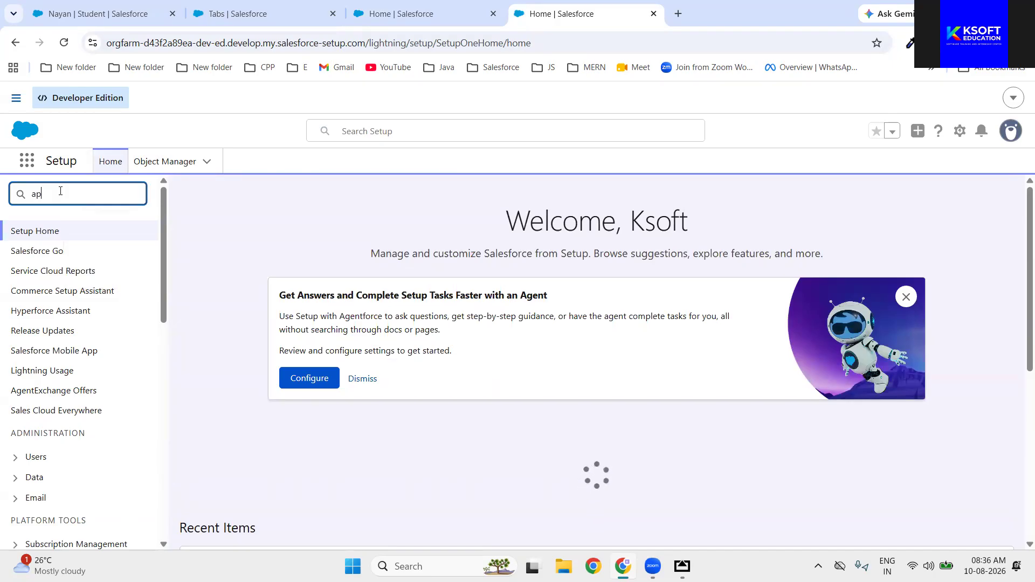
type("p man")
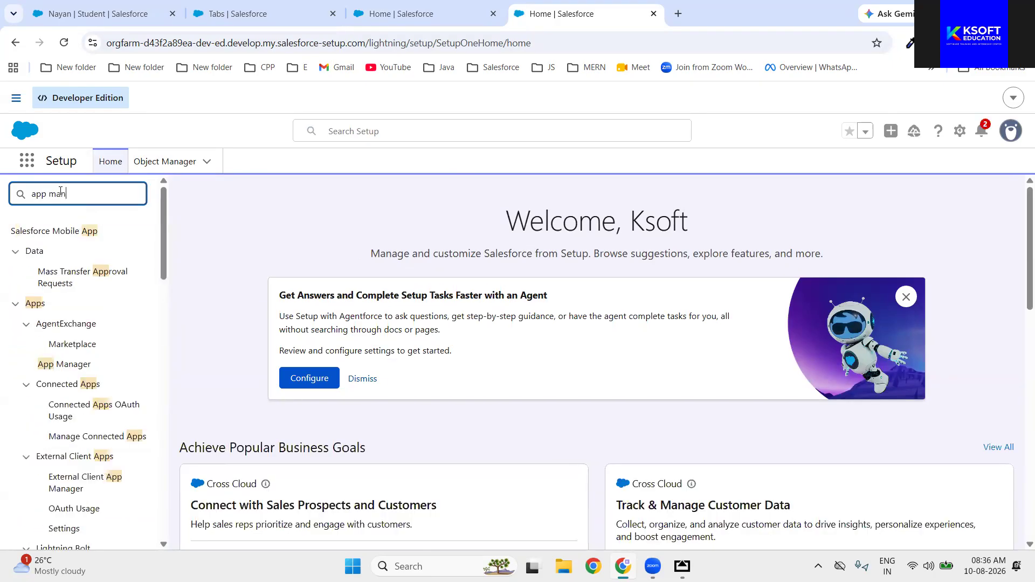
left_click(72, 258)
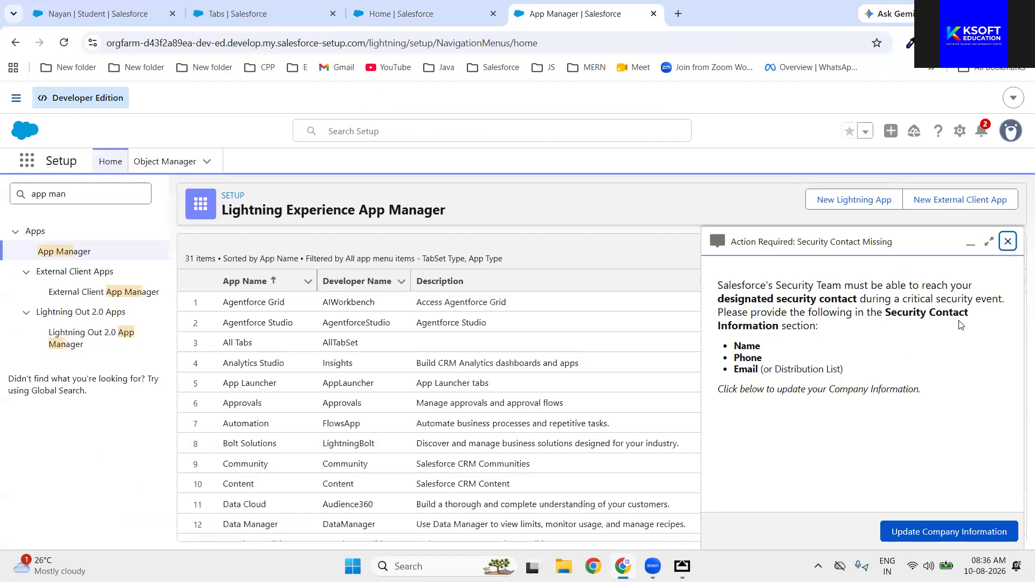
left_click(1014, 241)
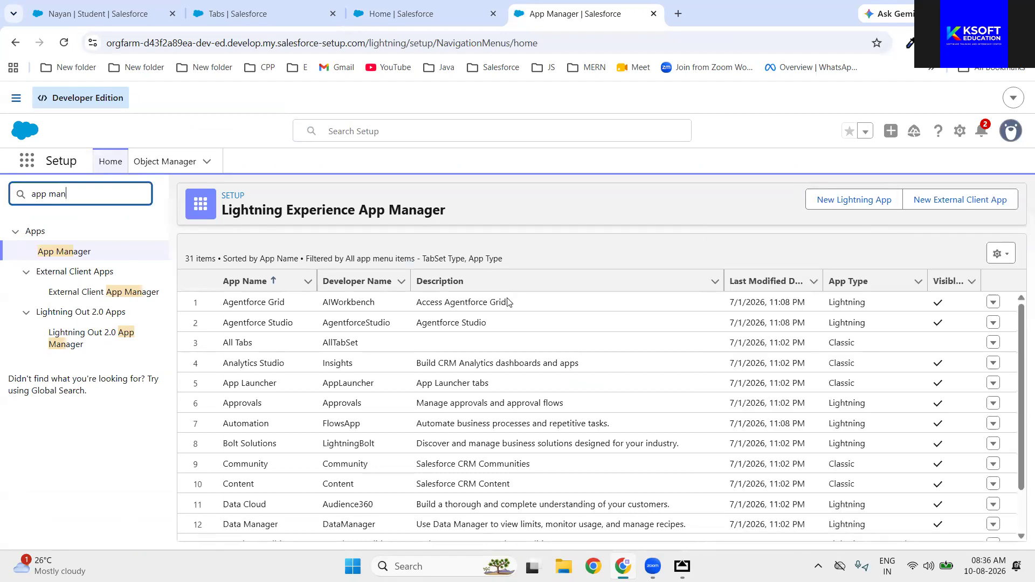
Step: Look through the full list of Lightning and Classic apps in App Manager
scroll(243, 378, "down", 3)
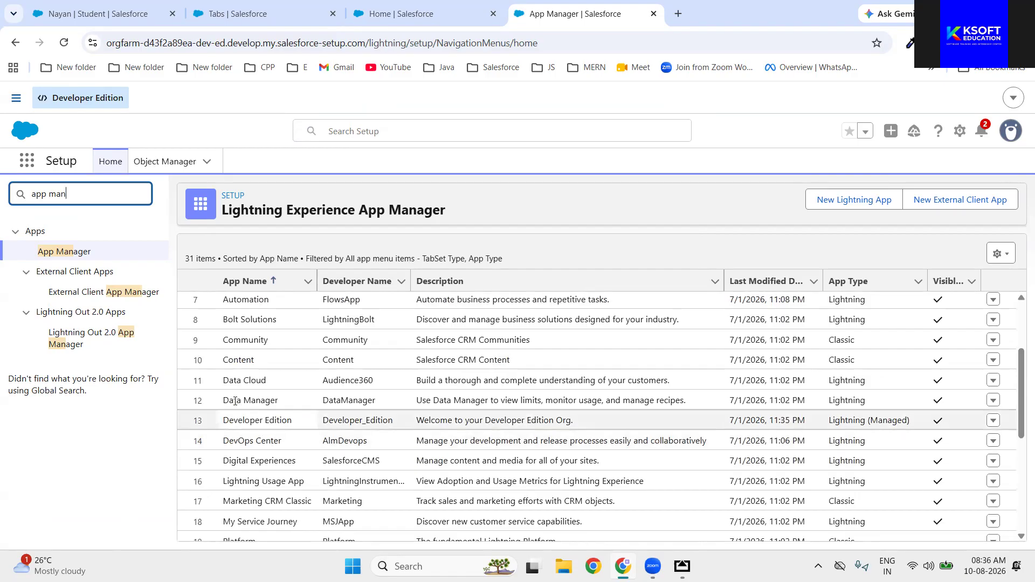
scroll(269, 431, "down", 3)
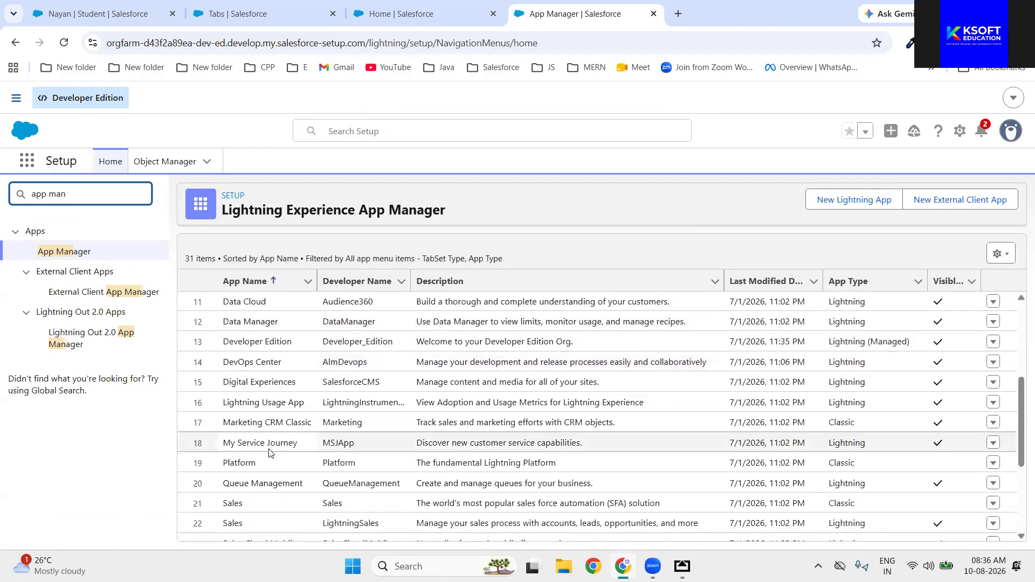
scroll(231, 464, "down", 1)
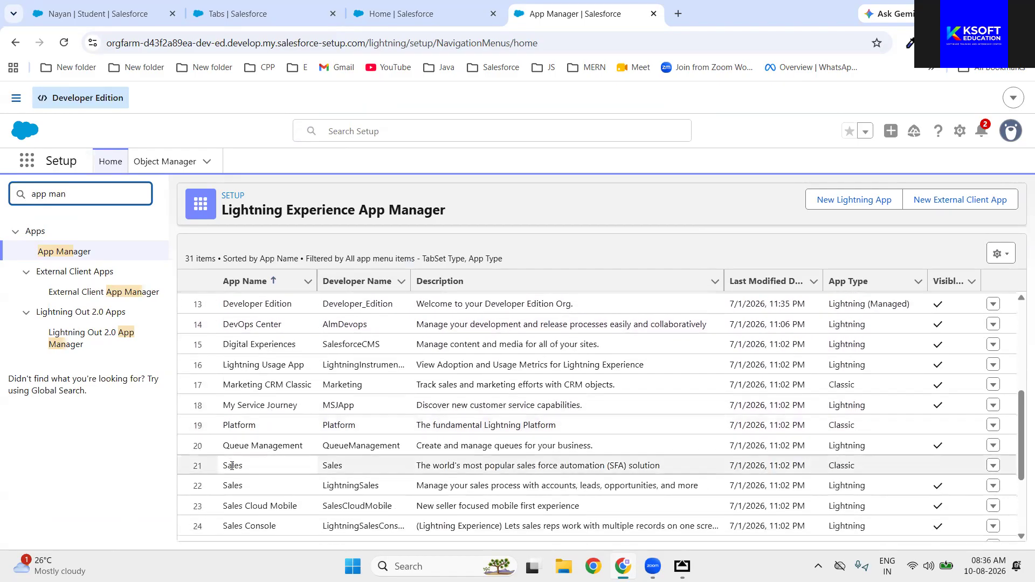
scroll(237, 479, "down", 2)
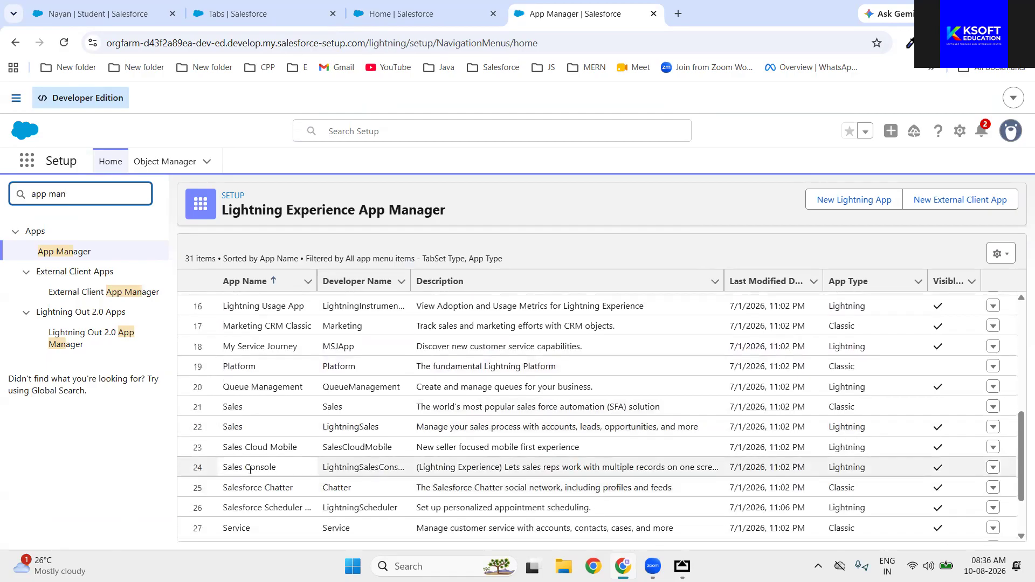
scroll(245, 482, "down", 1)
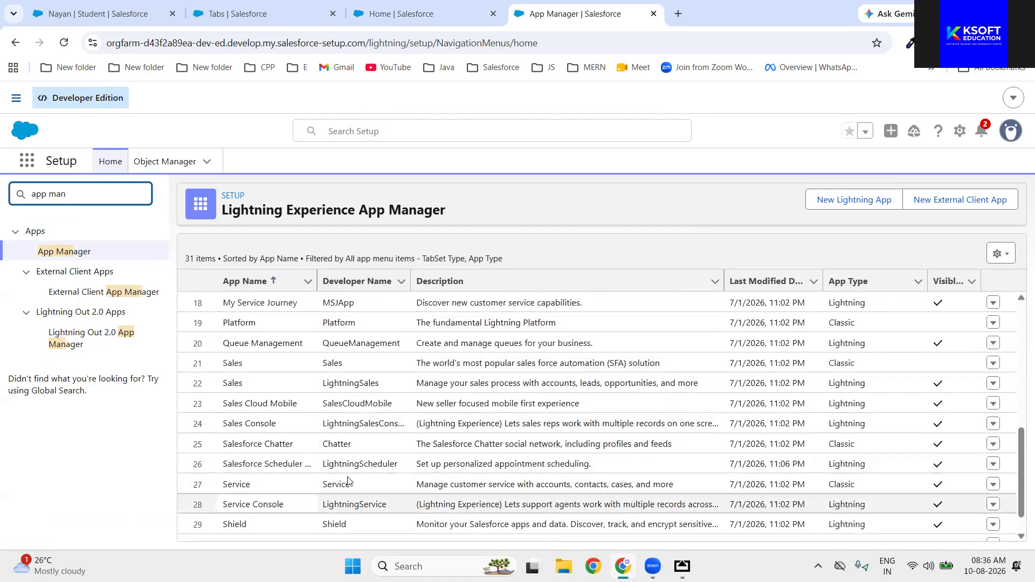
scroll(522, 453, "down", 1)
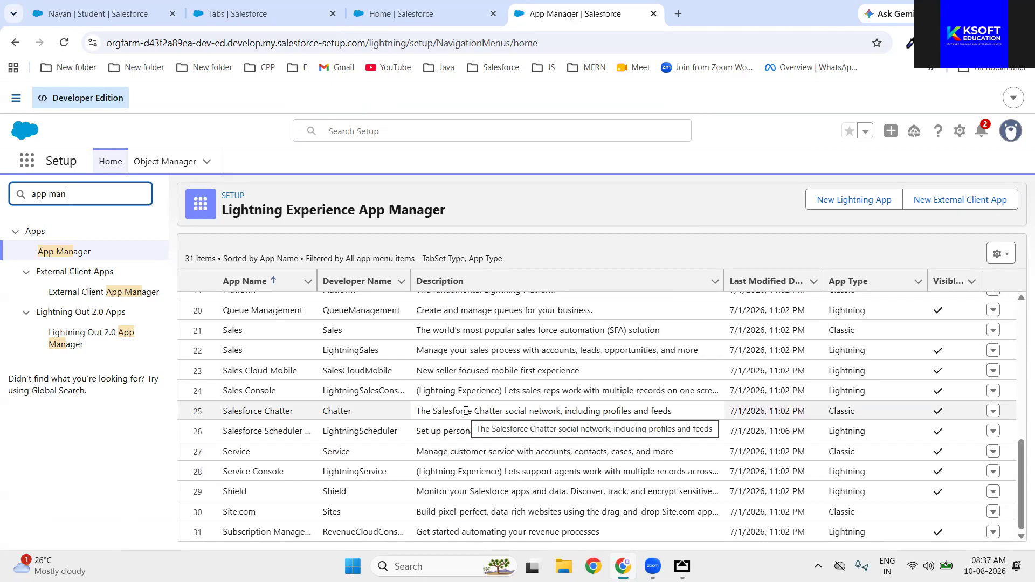
scroll(534, 384, "up", 7)
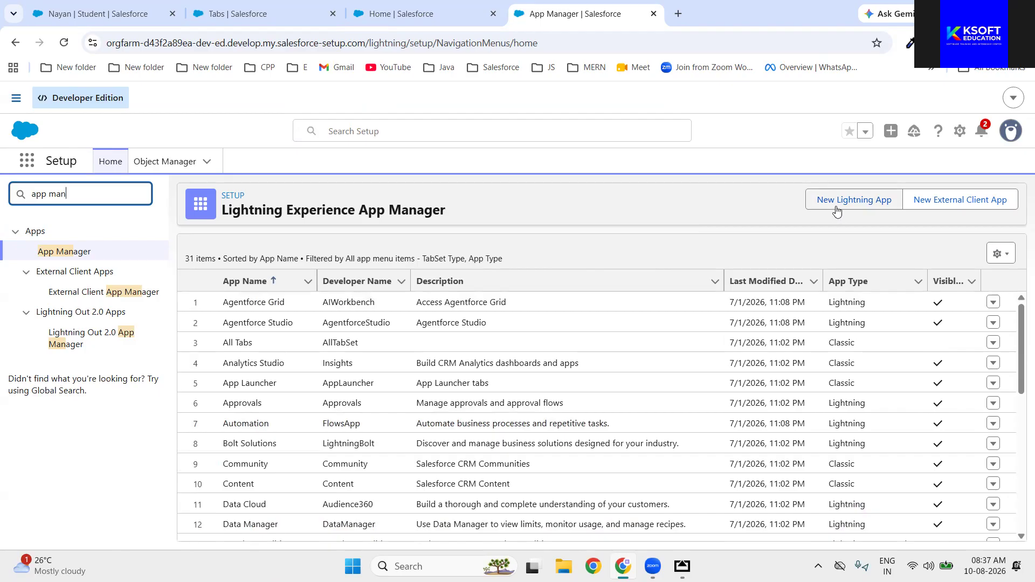
Step: Start a new Lightning app named "Student App" with the developer name Student_App
left_click(860, 203)
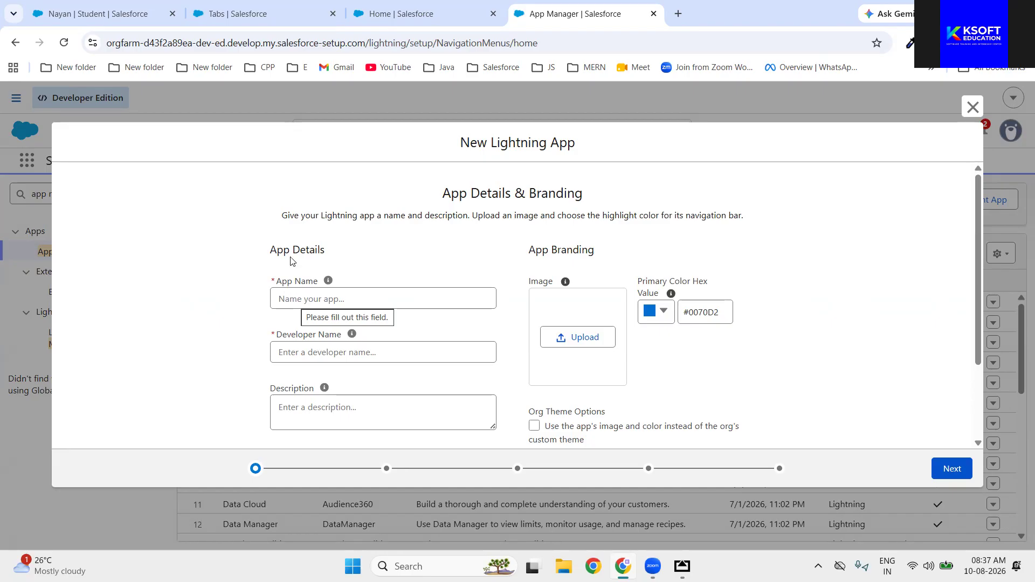
left_click_drag(444, 195, 604, 200)
left_click(353, 296)
type("Stu")
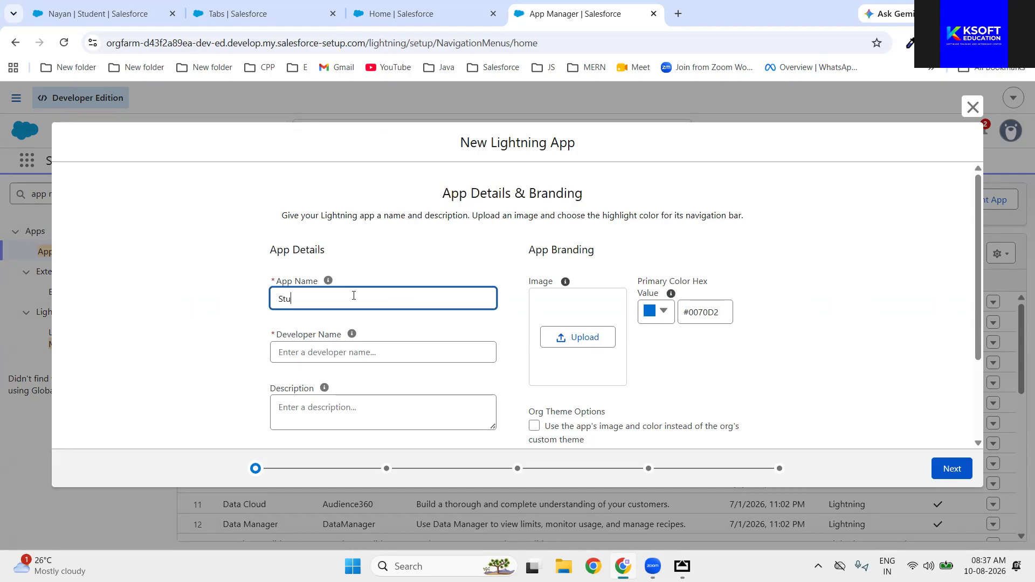
type("dent App")
left_click(430, 249)
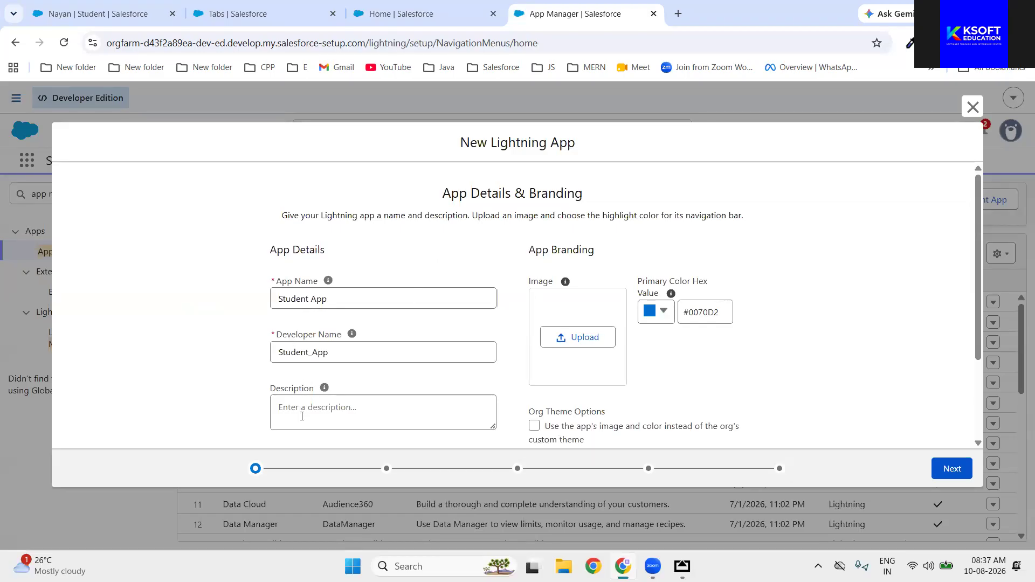
Step: Upload the blue K logo from the Downloads folder as the app's branding image
left_click(575, 338)
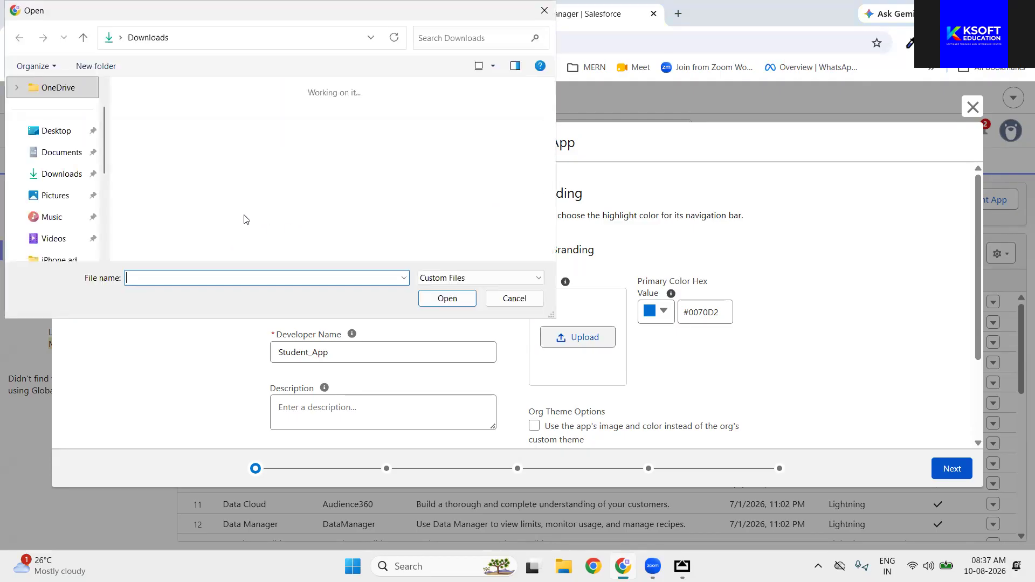
left_click(49, 176)
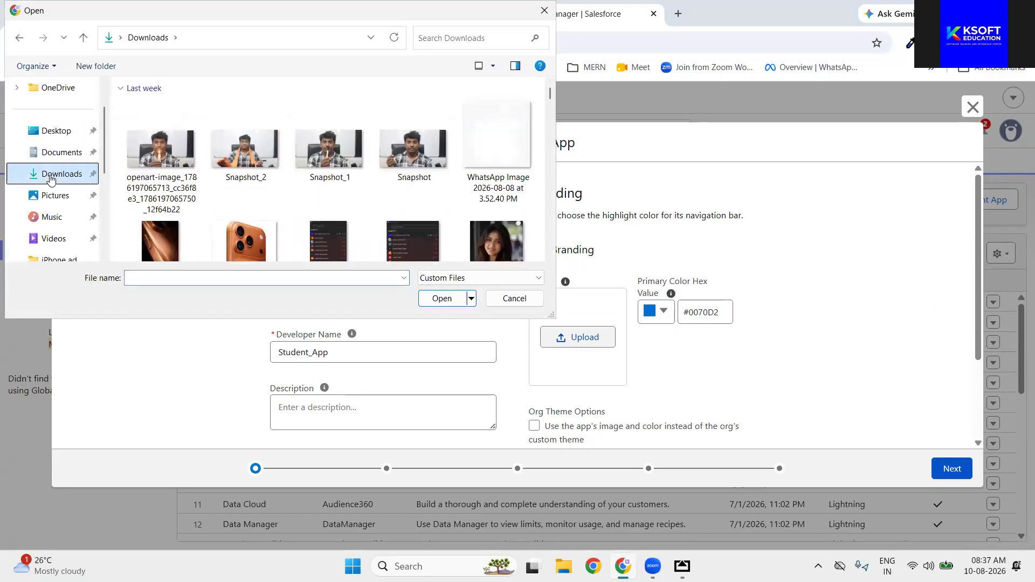
left_click(67, 135)
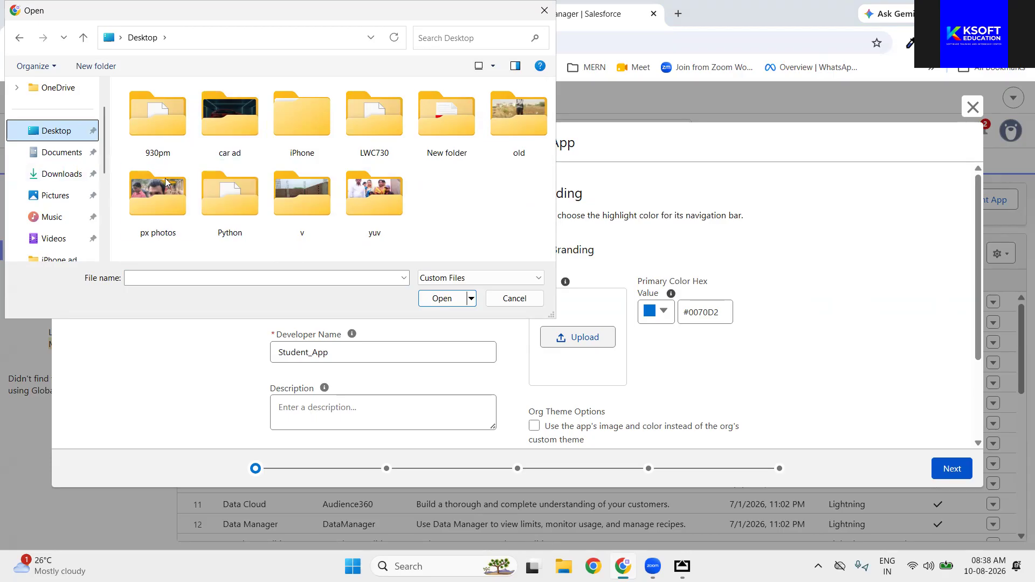
left_click(47, 173)
scroll(341, 192, "down", 5)
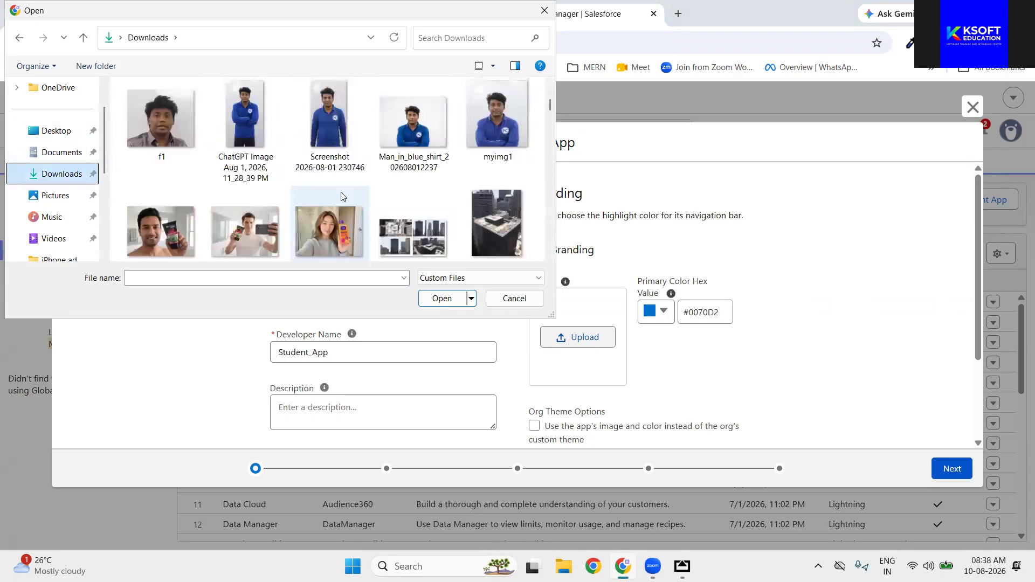
scroll(341, 192, "up", 3)
left_click(341, 207)
left_click(435, 294)
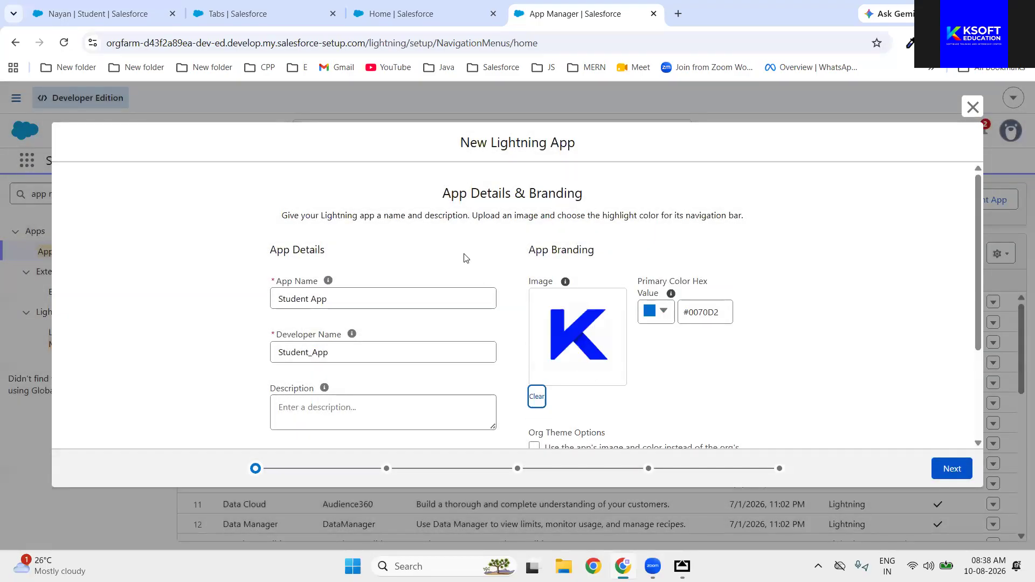
Step: Set the app's primary branding color to the blue-violet #2514E1
left_click(666, 317)
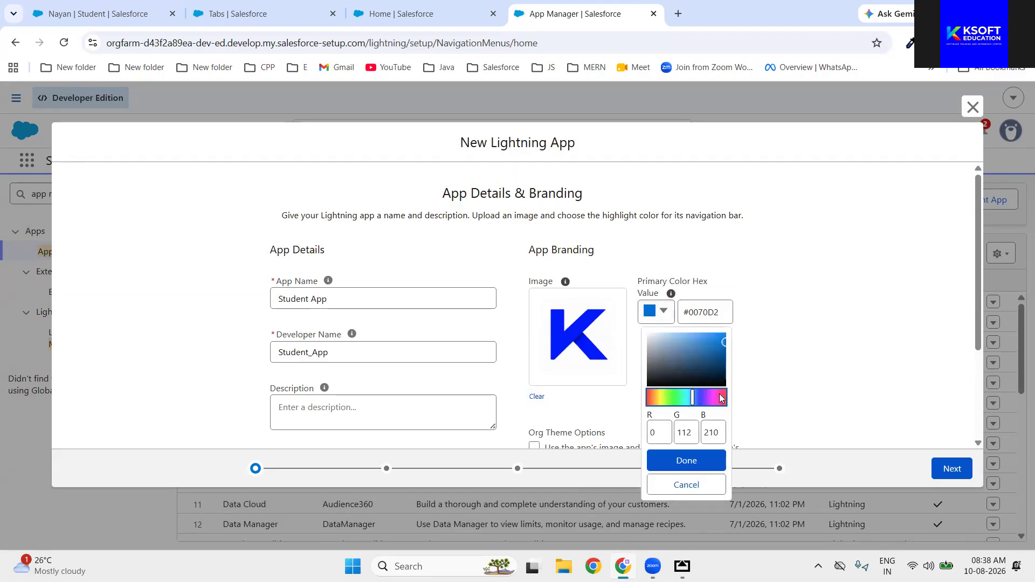
left_click_drag(725, 351, 712, 364)
left_click_drag(693, 402, 701, 402)
left_click_drag(712, 367, 720, 345)
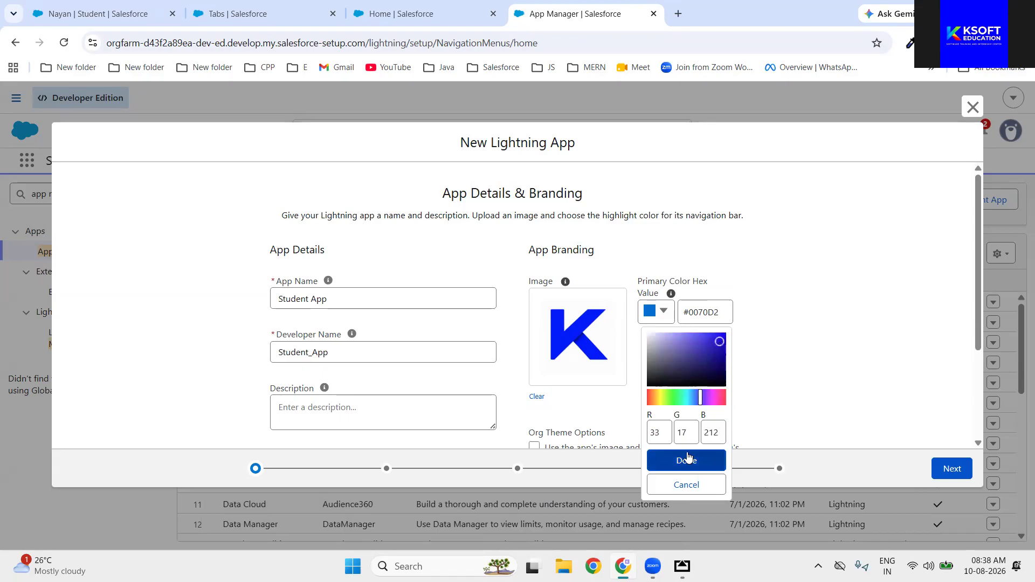
left_click_drag(720, 358, 720, 343)
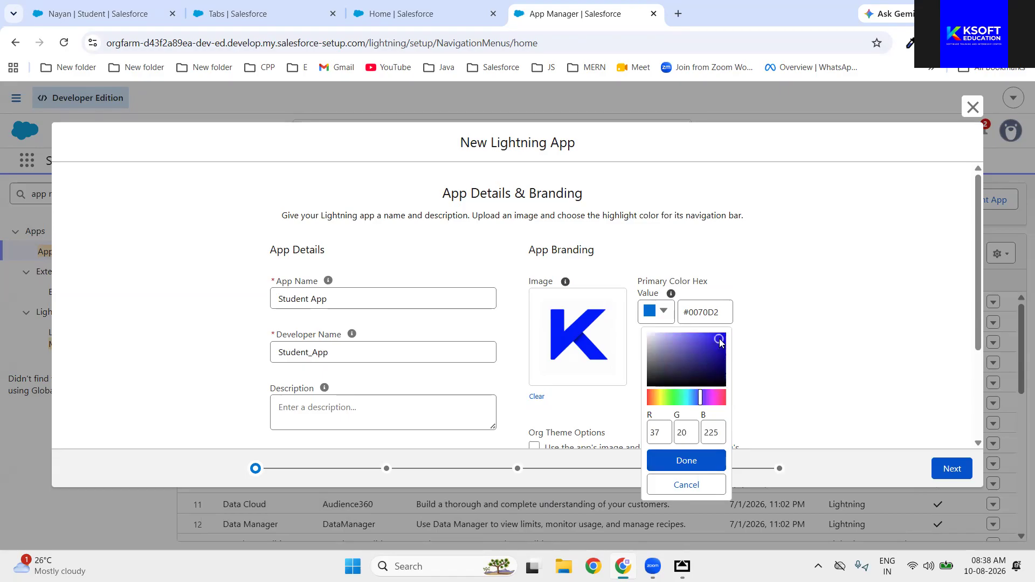
left_click(688, 464)
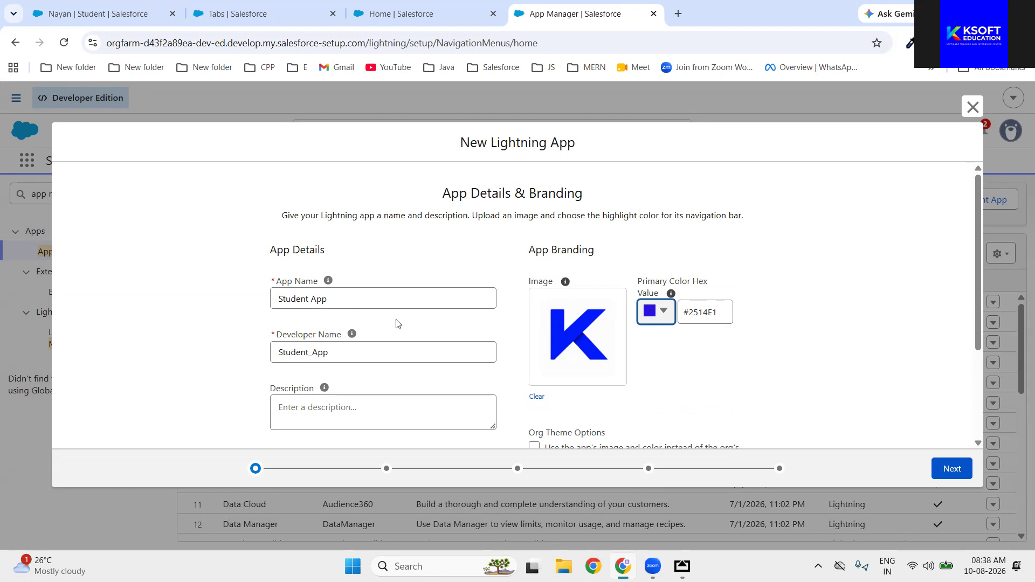
Step: Review the App Launcher preview, enable the app's image and color instead of the org's custom theme, and continue to App Options
scroll(604, 384, "down", 3)
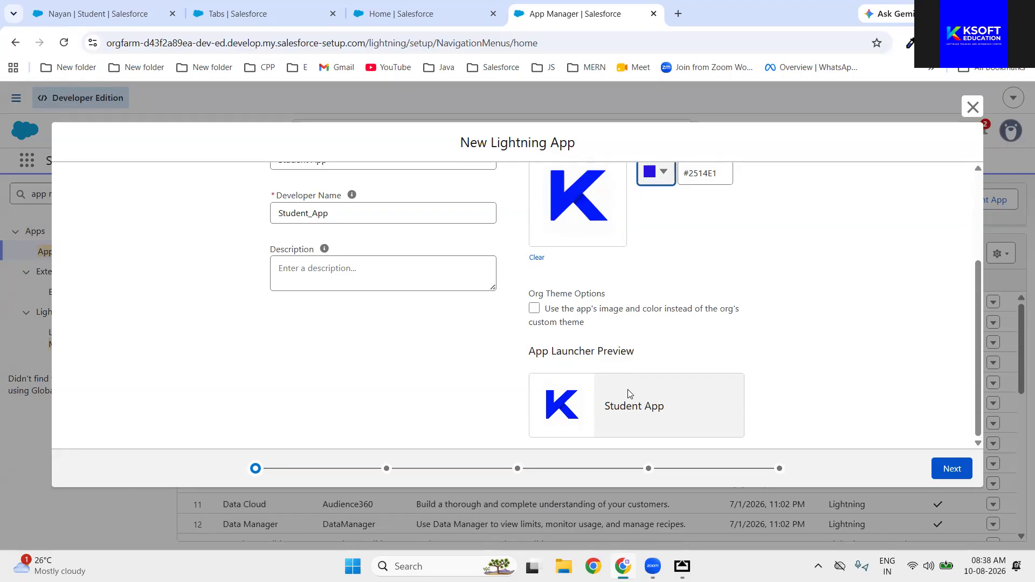
left_click_drag(607, 406, 703, 415)
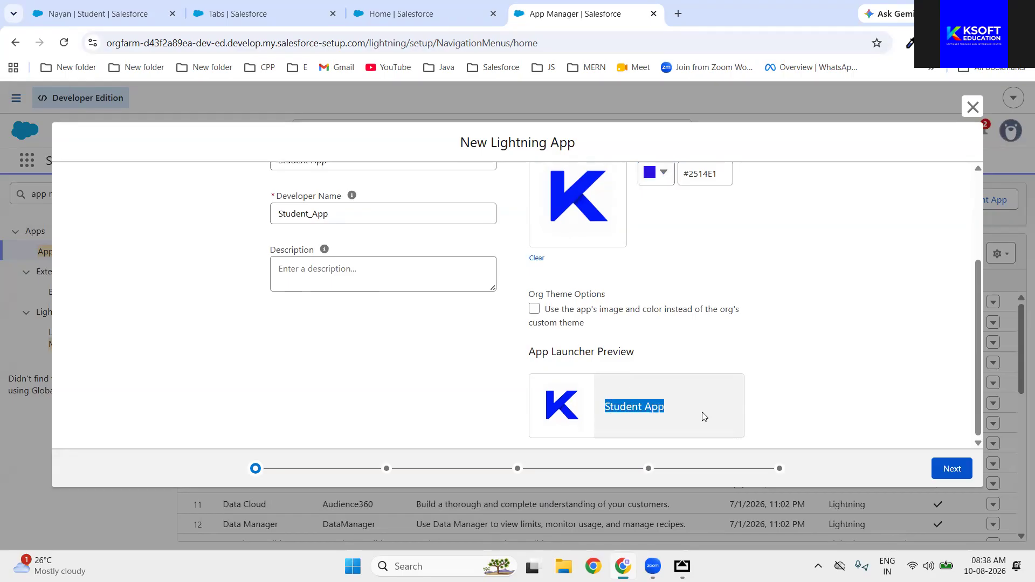
left_click(836, 397)
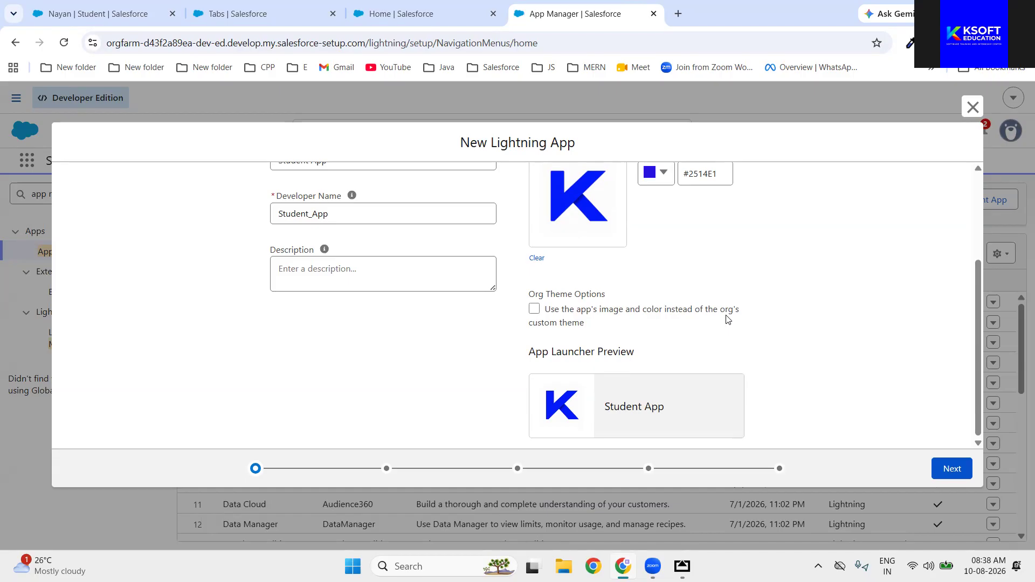
left_click(534, 309)
left_click(585, 341)
scroll(532, 318, "up", 3)
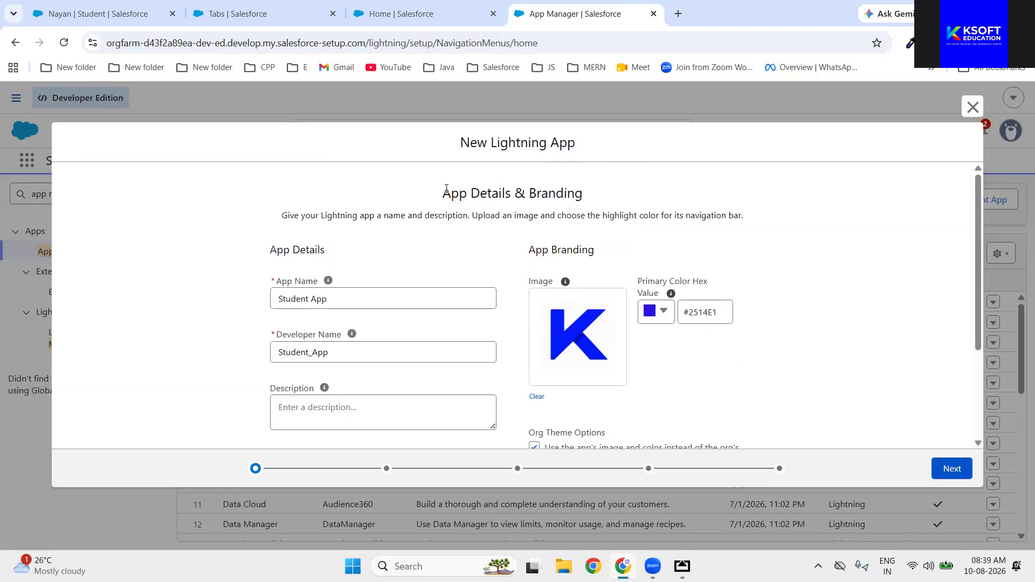
left_click_drag(447, 189, 609, 196)
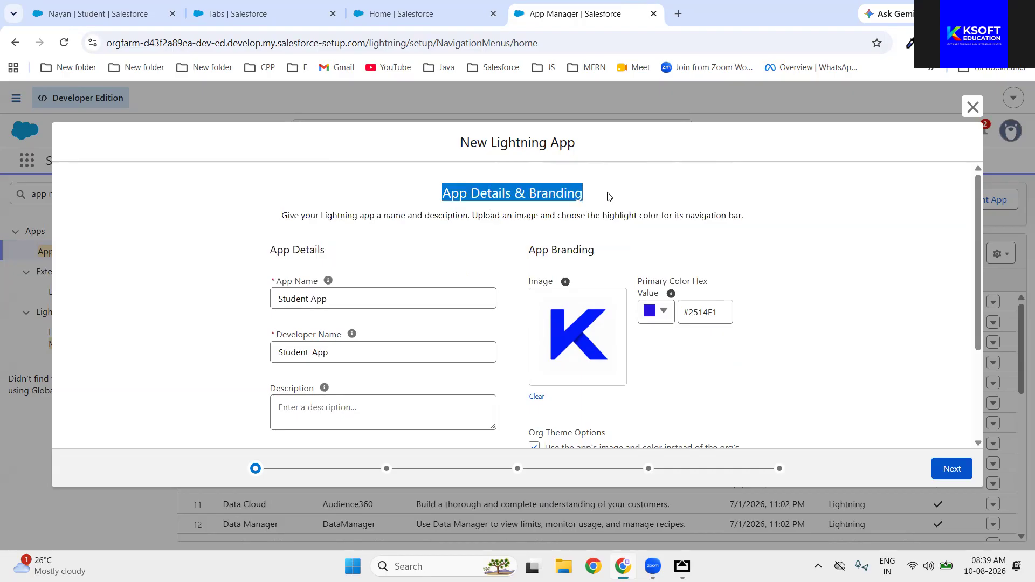
left_click(609, 196)
left_click(952, 469)
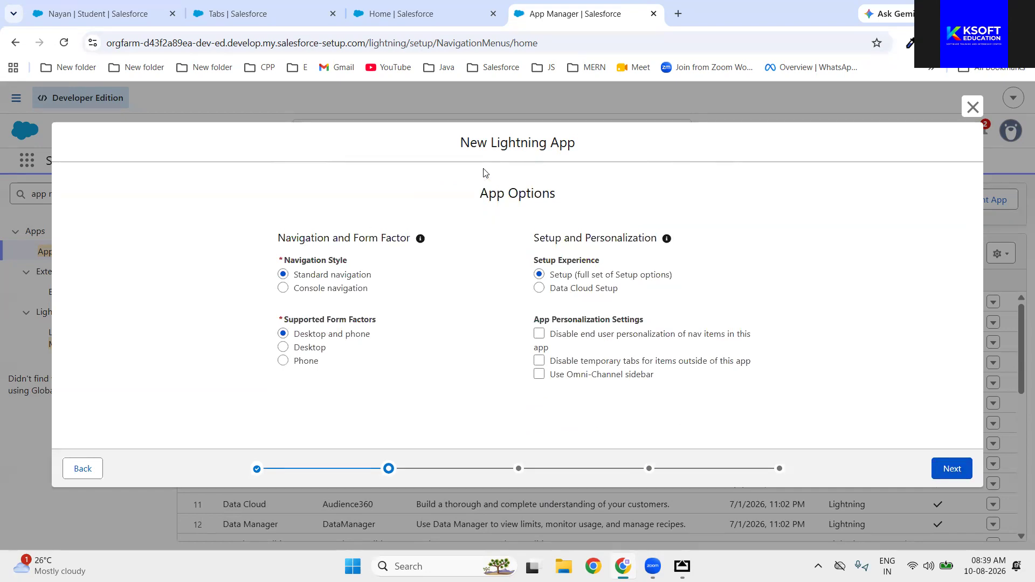
Step: Compare Console navigation with Standard navigation in the app options, ending on Standard navigation
left_click_drag(498, 196, 566, 203)
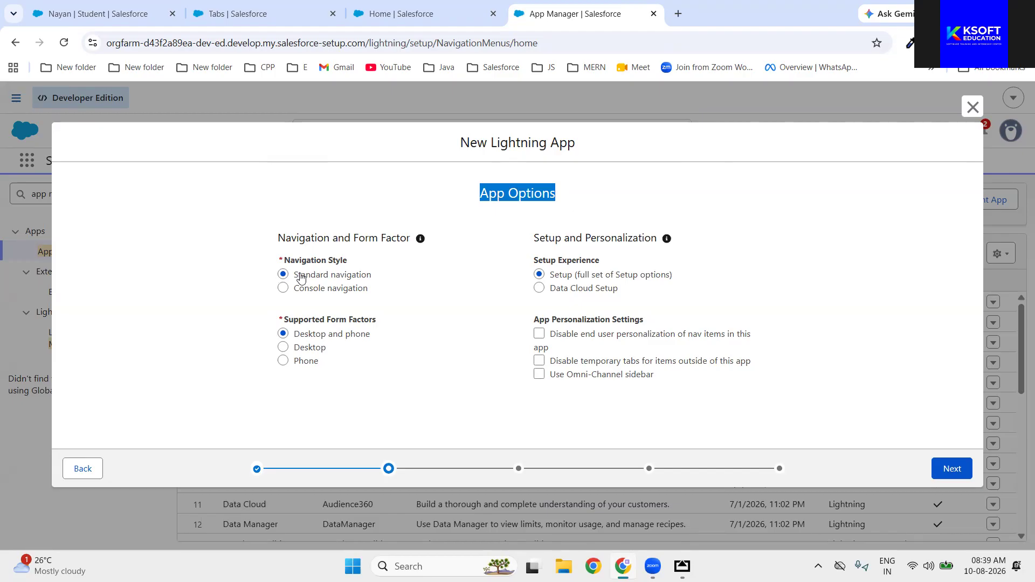
left_click_drag(293, 275, 380, 284)
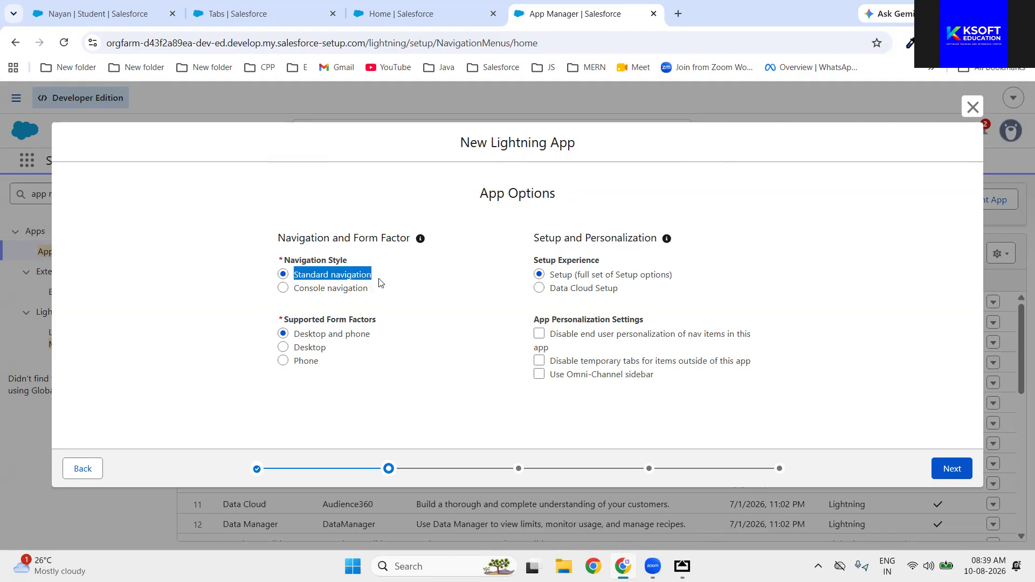
left_click(284, 298)
left_click(283, 294)
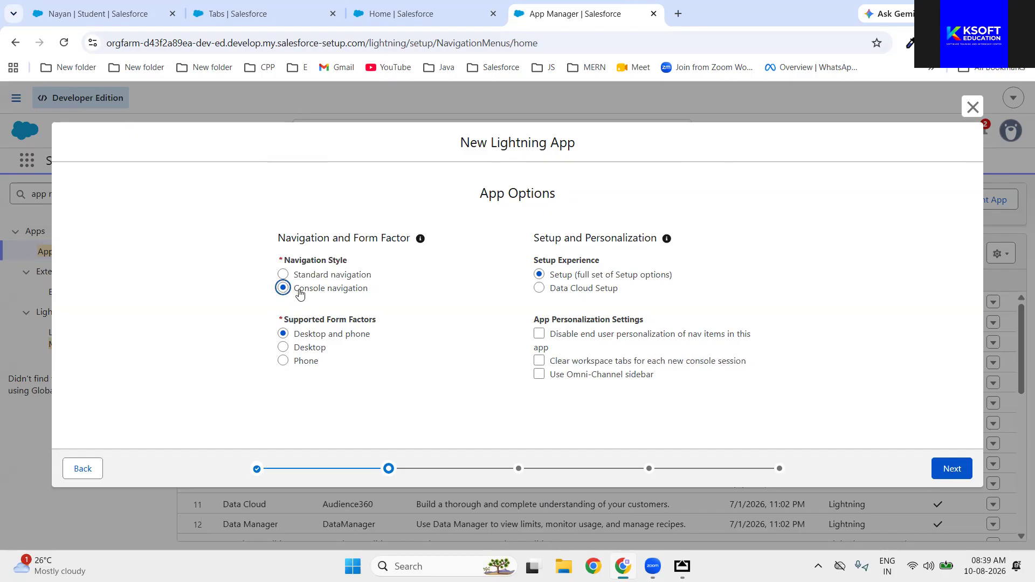
left_click_drag(294, 290, 386, 294)
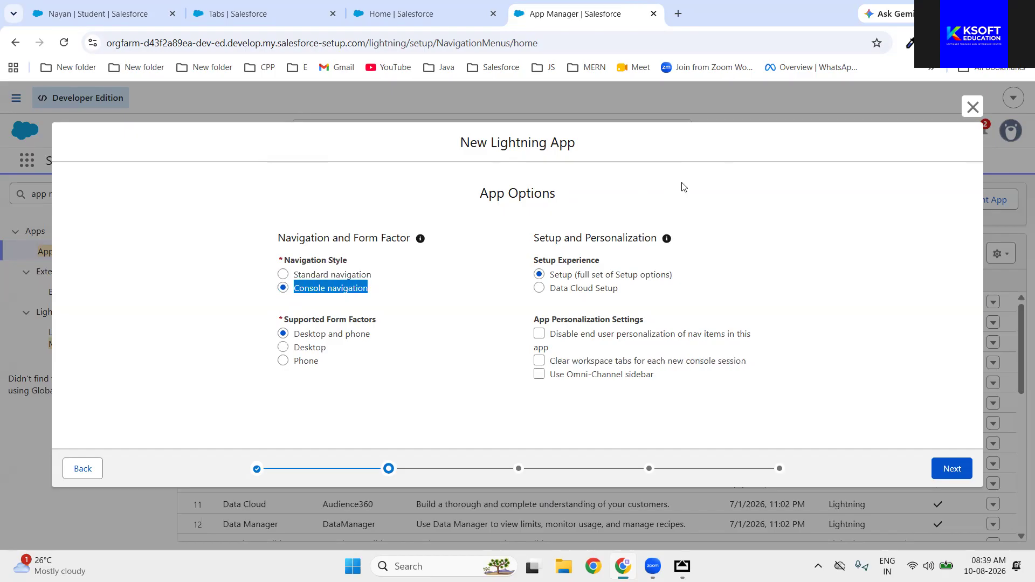
left_click(753, 191)
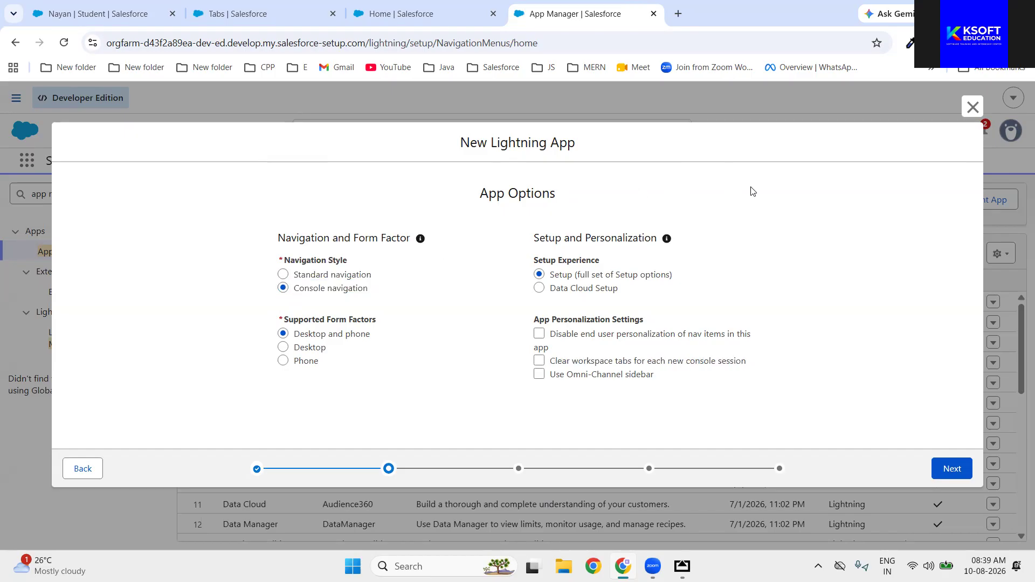
left_click(284, 275)
left_click(282, 291)
left_click_drag(295, 288, 392, 294)
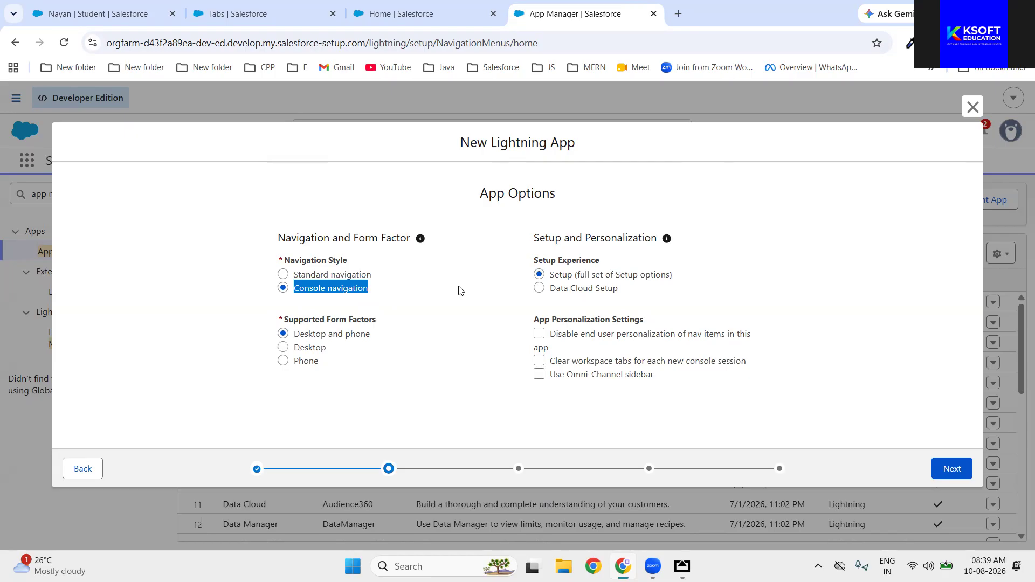
left_click(284, 275)
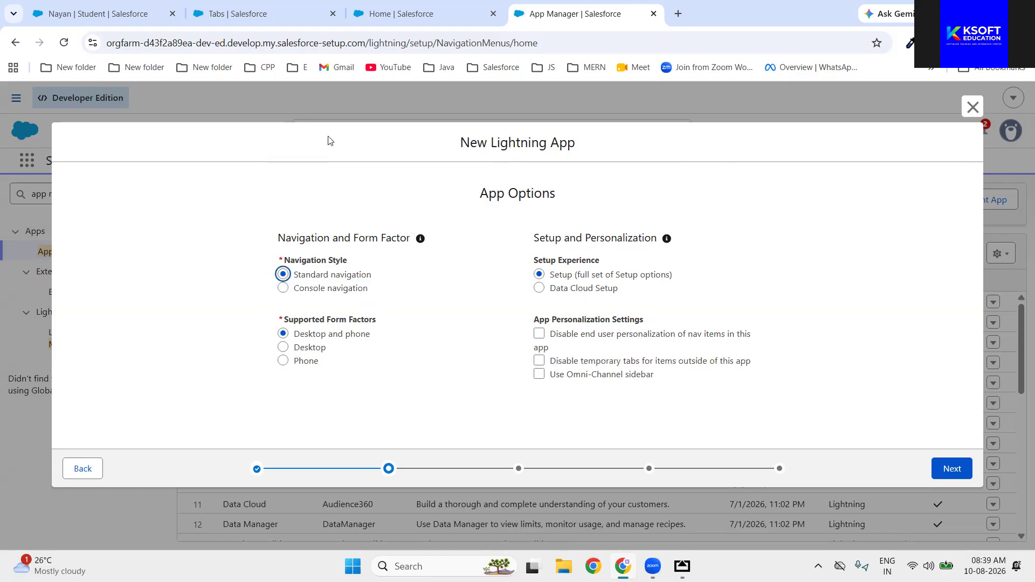
Step: Switch to the Sales app's browser tab and open the Burlington Textiles Corp of America account
left_click(120, 14)
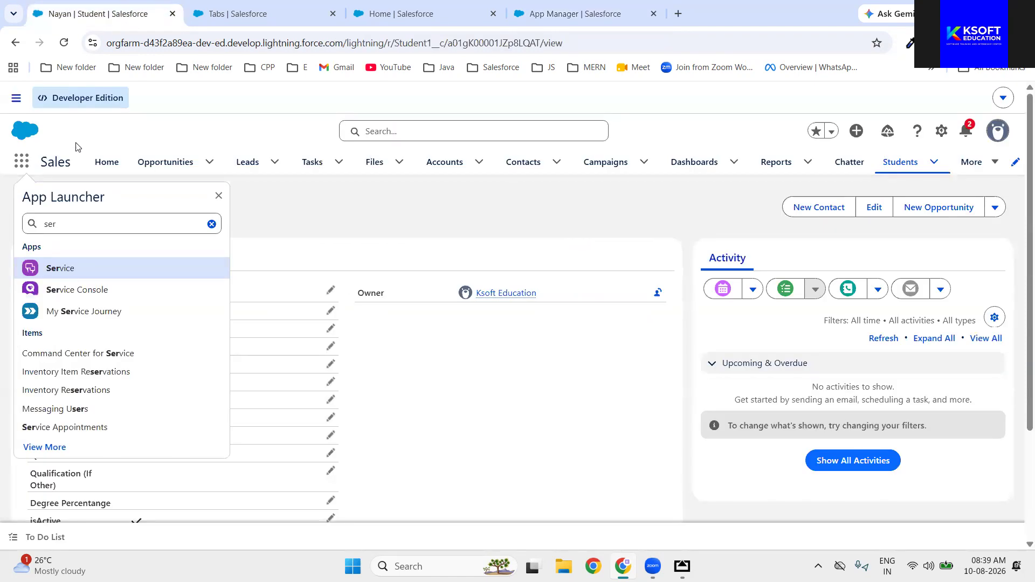
left_click(111, 140)
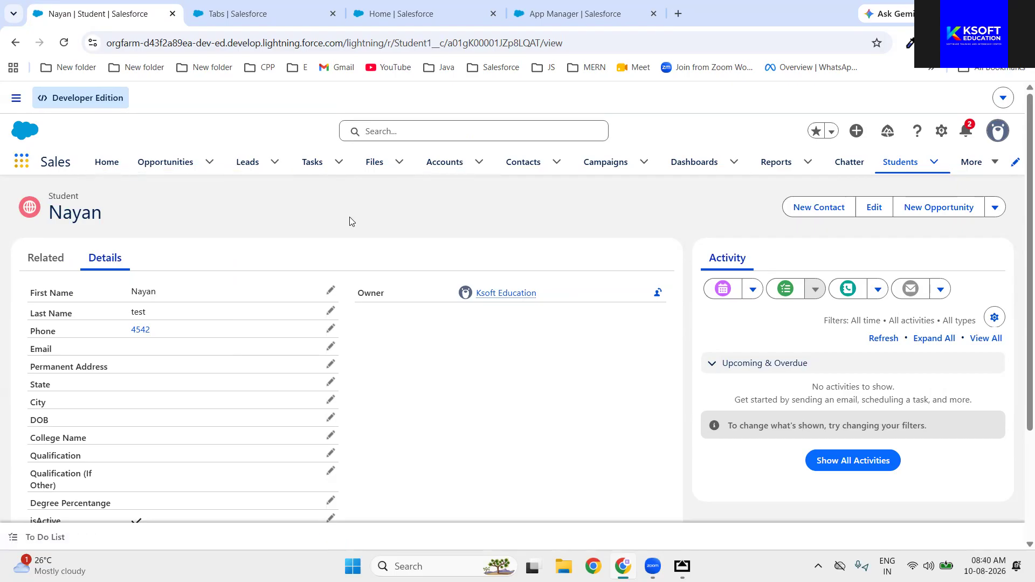
left_click(441, 164)
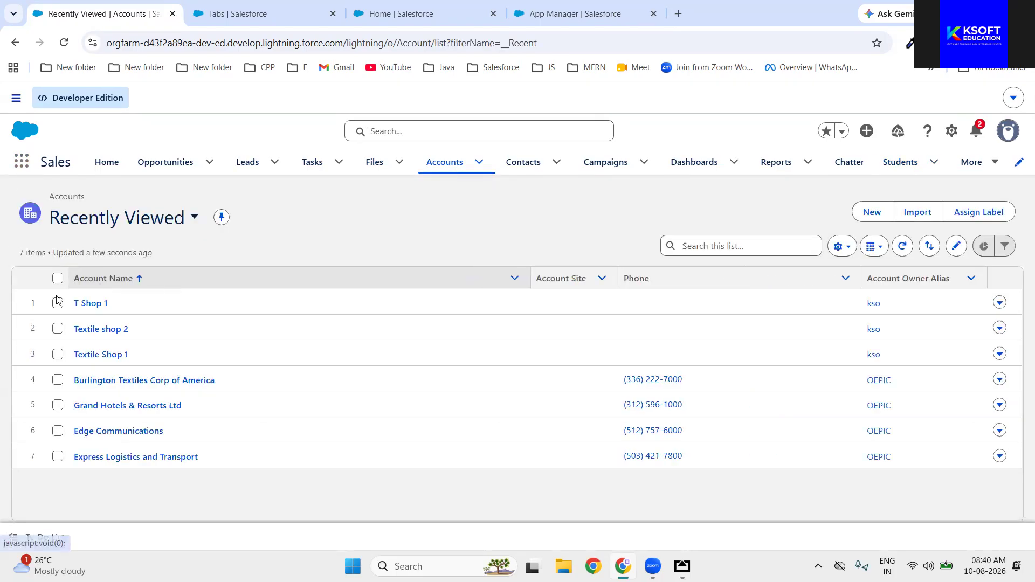
left_click(127, 383)
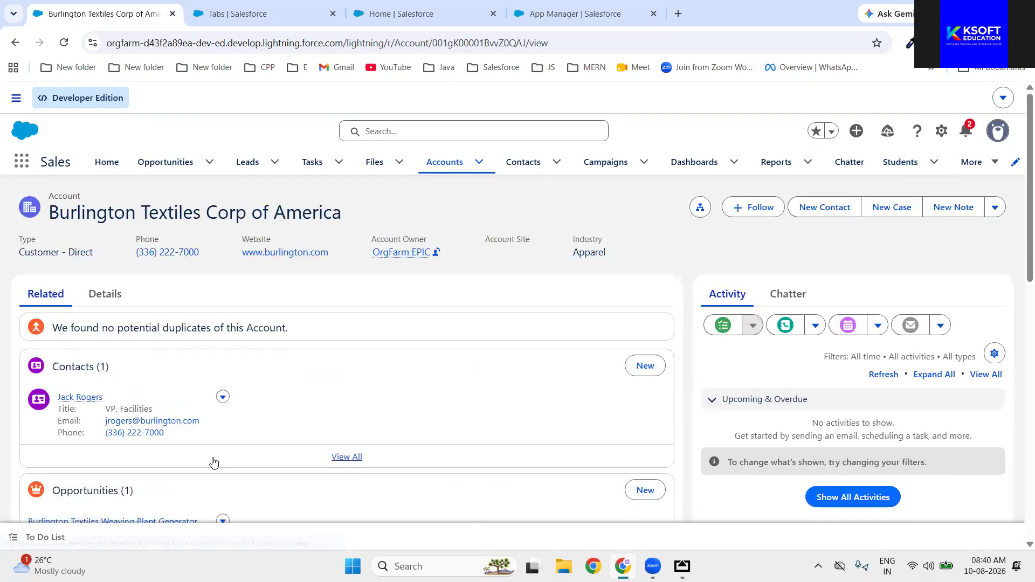
Step: View the account's related contact, return to the account, and open its Burlington Textiles Weaving Plant Generator opportunity
mouse_move(80, 400)
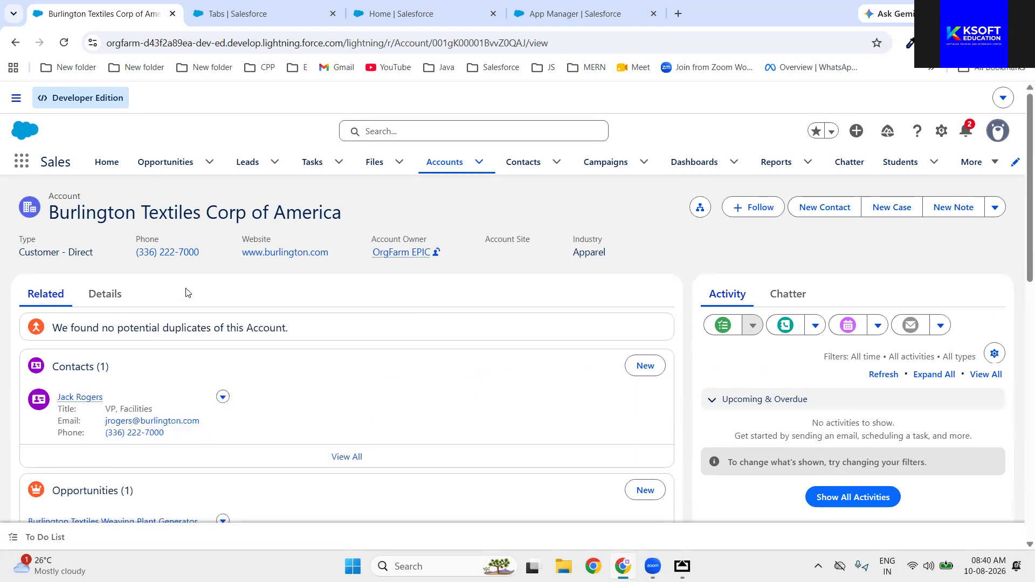
left_click(79, 399)
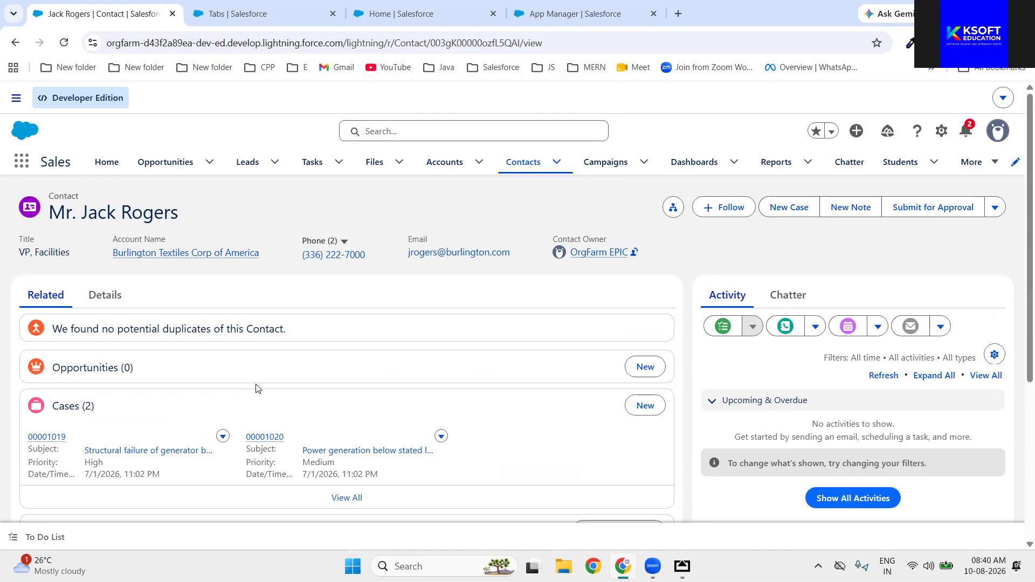
left_click(15, 43)
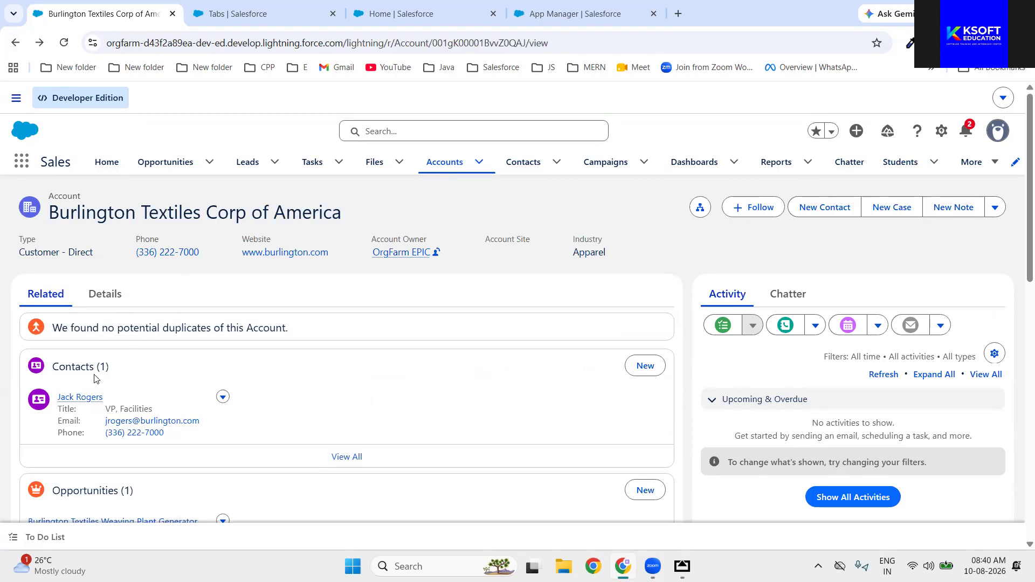
scroll(113, 409, "down", 1)
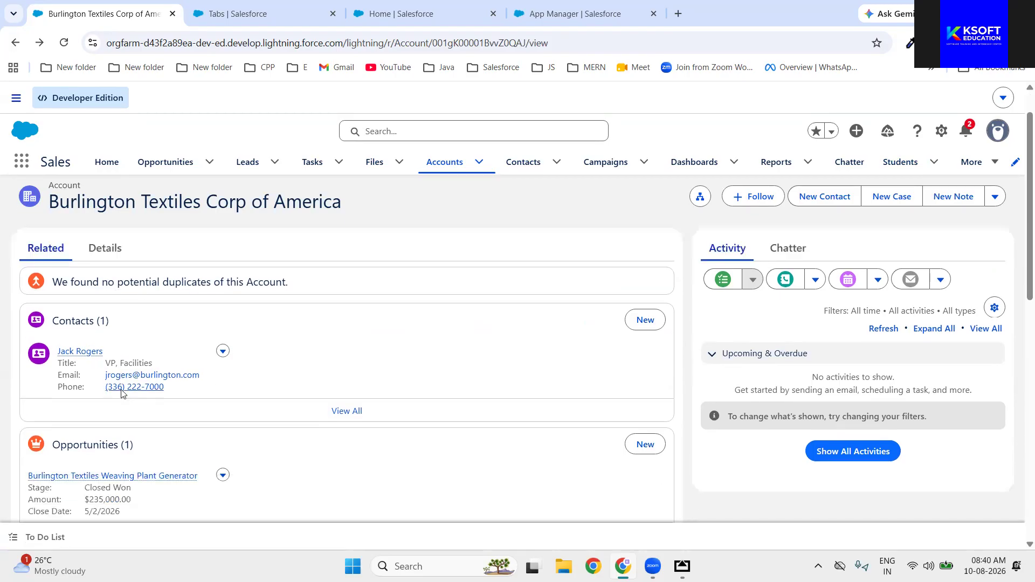
left_click(167, 465)
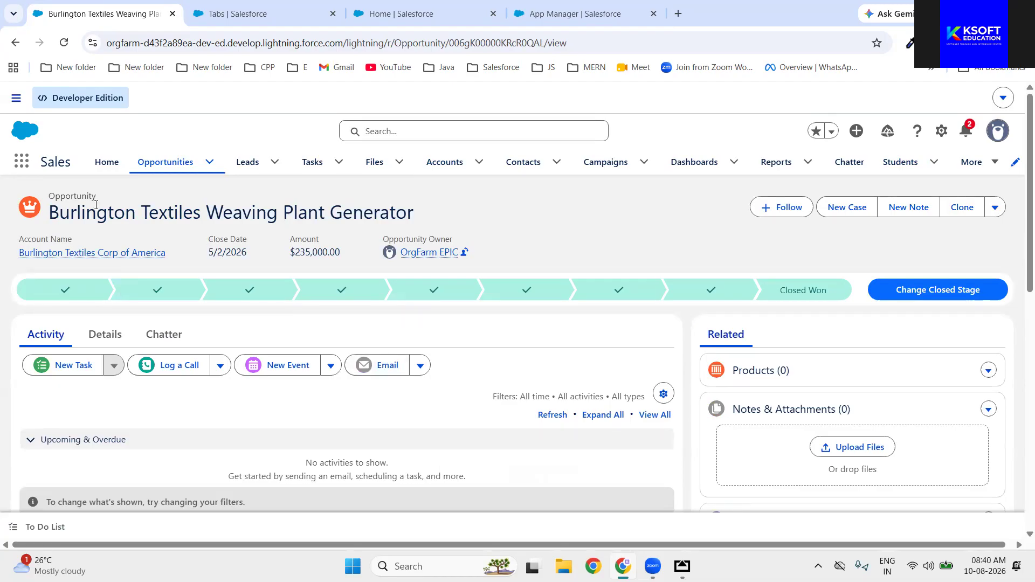
Step: Search the App Launcher for "sales" and open the Sales Console app in a new browser tab
left_click(22, 161)
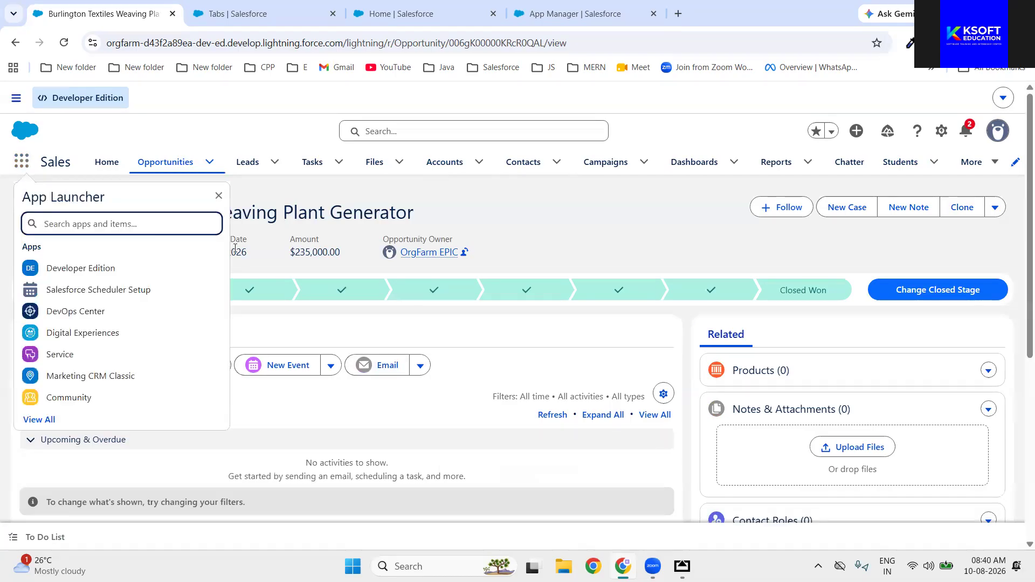
type("sales")
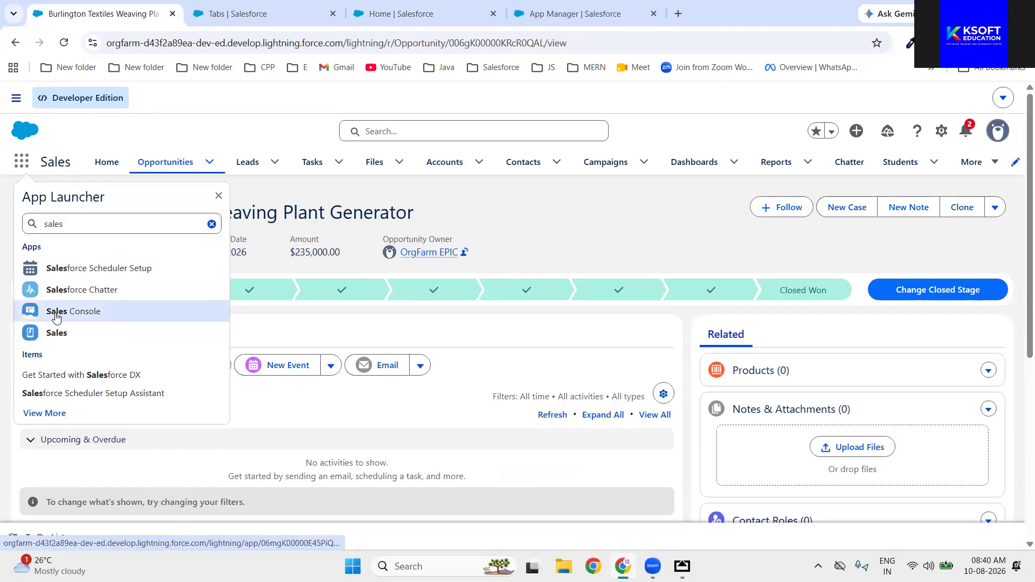
right_click(59, 318)
left_click(100, 331)
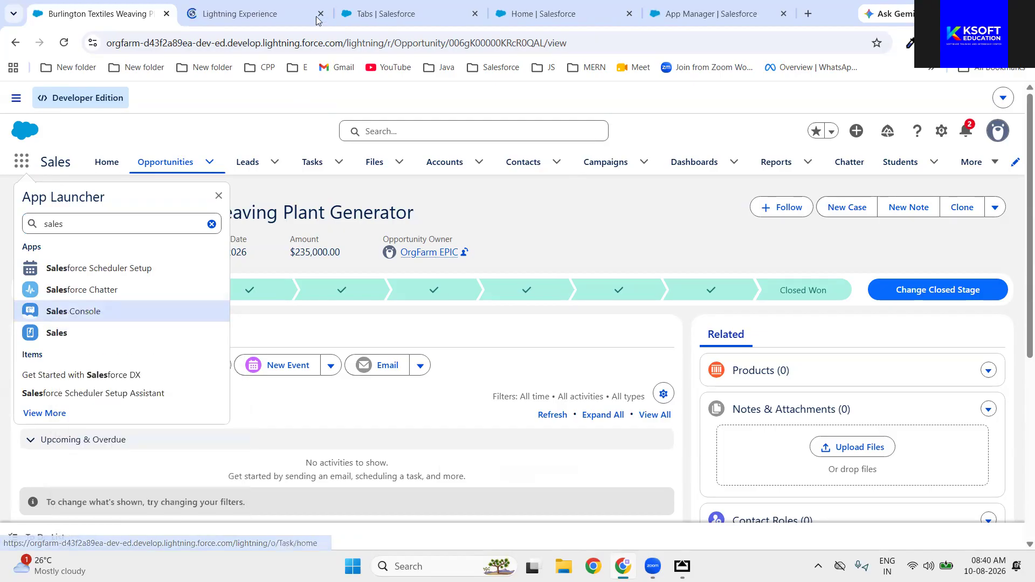
left_click(252, 19)
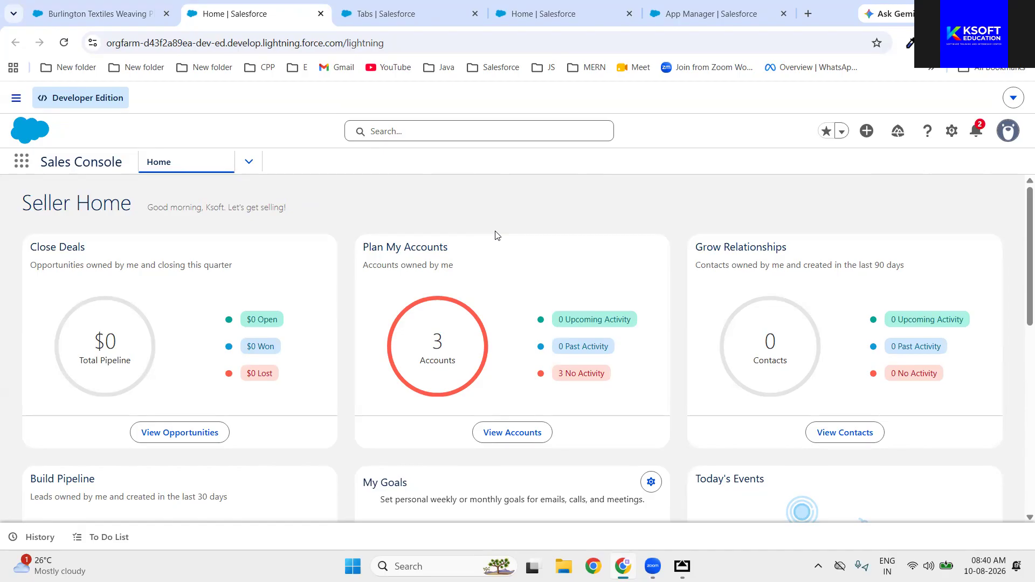
Step: Open the Burlington Textiles Corp of America account from the Sales Console's Accounts list and collapse the split-view list
left_click(248, 163)
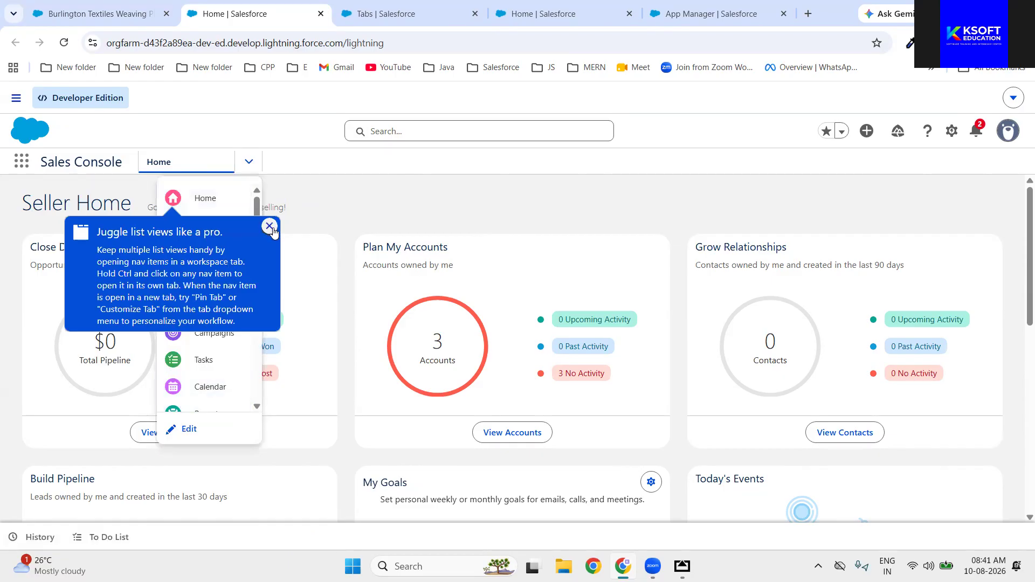
left_click(271, 226)
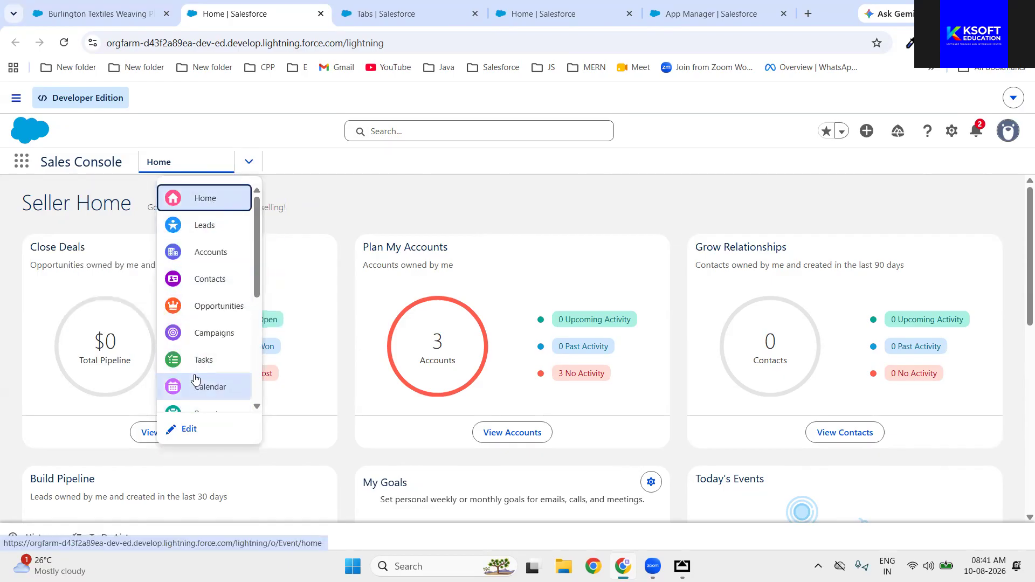
left_click(208, 259)
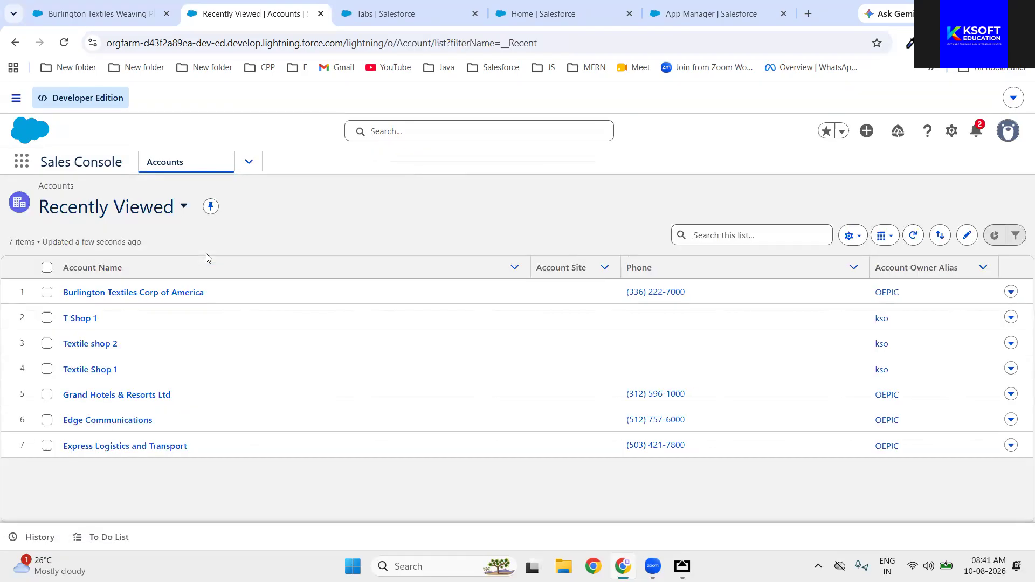
left_click(143, 295)
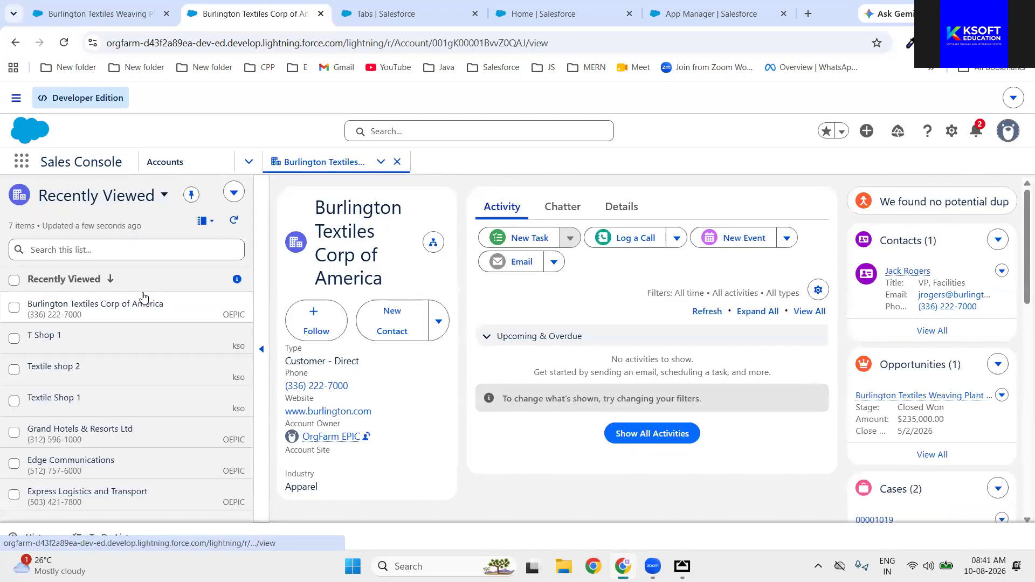
left_click(261, 349)
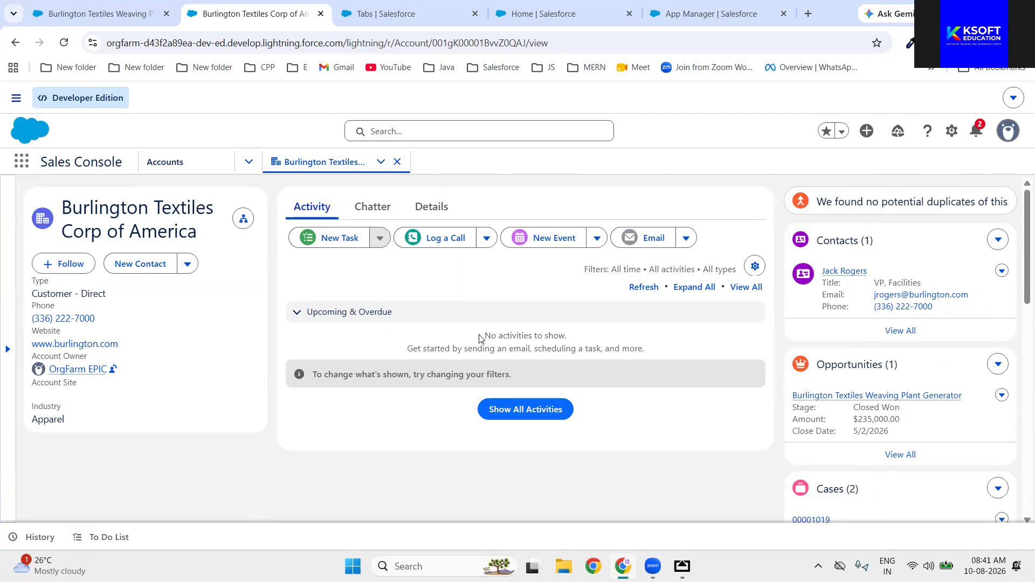
Step: Open the Burlington Textiles account's related contact as a console subtab and return to the account subtab
left_click(853, 274)
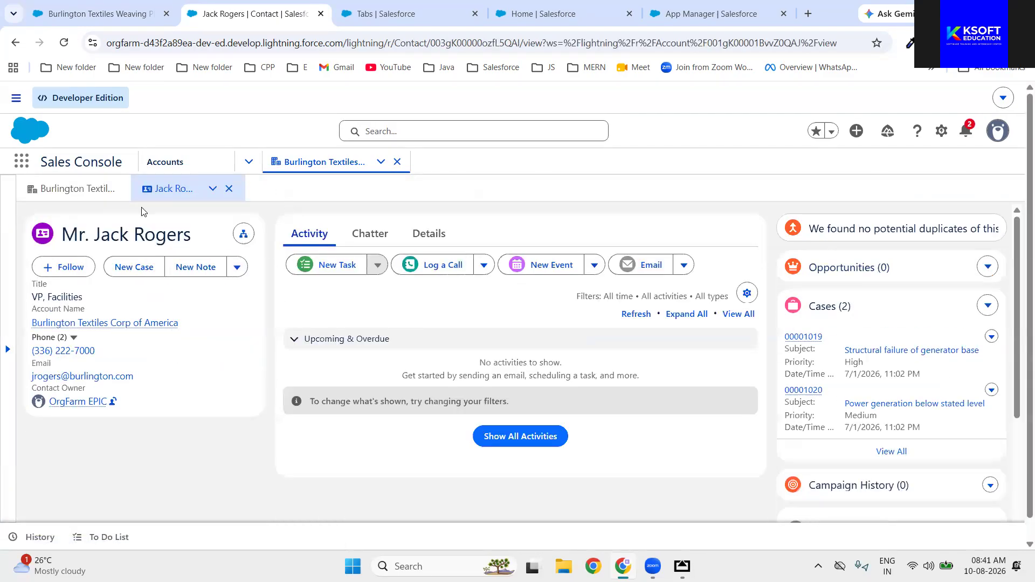
left_click(50, 191)
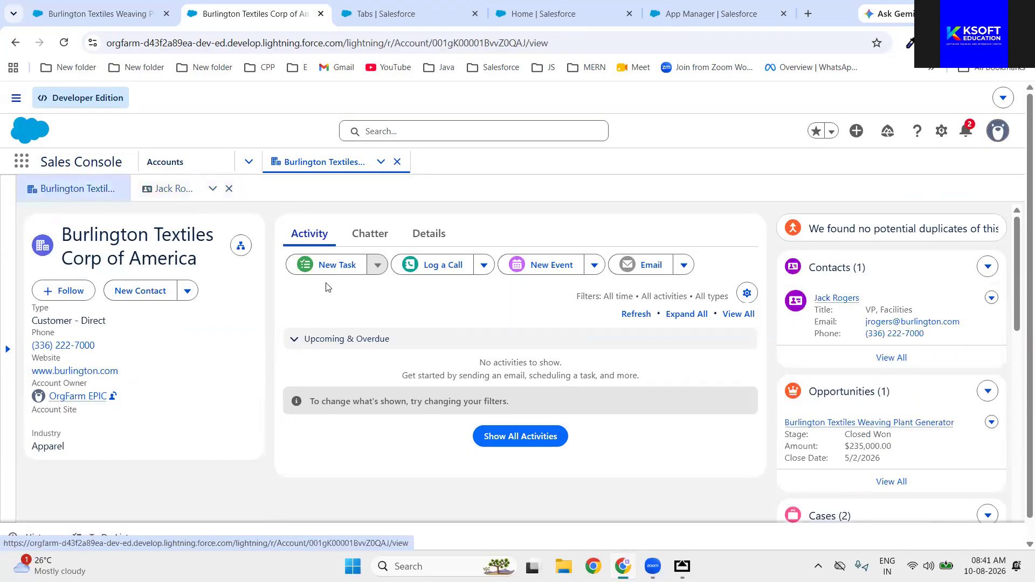
left_click(173, 200)
left_click(66, 191)
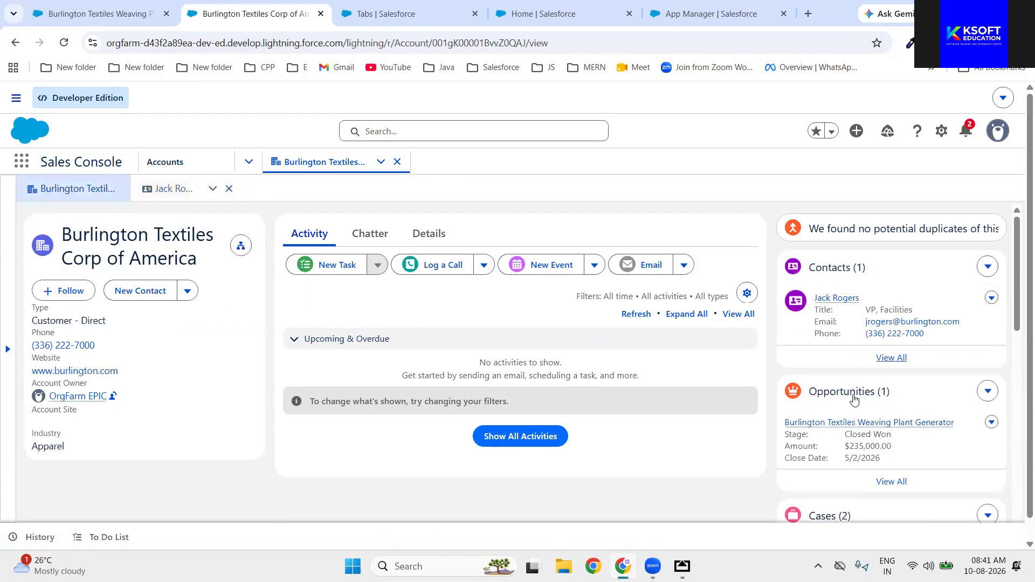
Step: Open the Burlington Textiles Weaving Plant Generator opportunity as a subtab and switch between the account, contact and opportunity subtabs
left_click(882, 423)
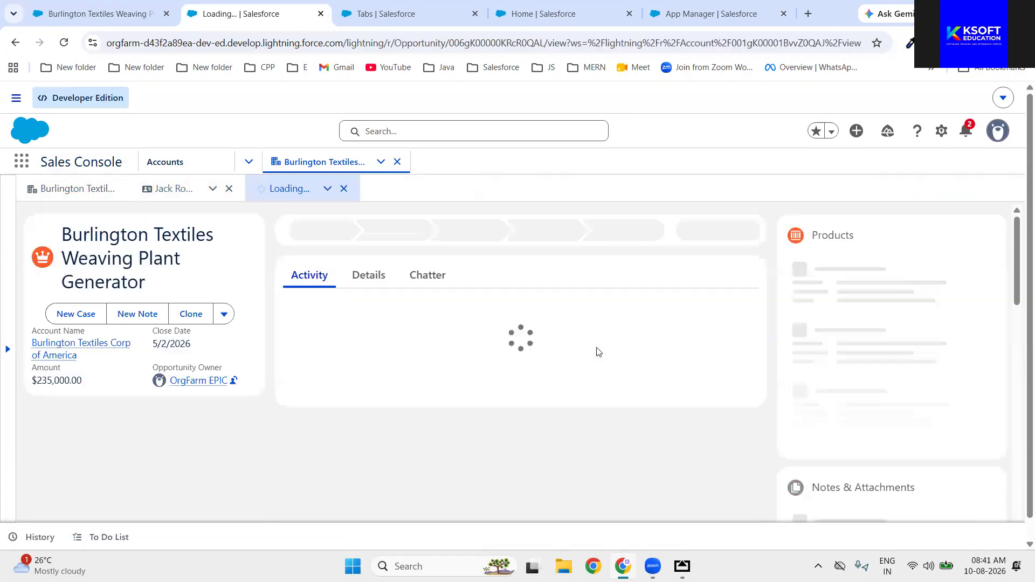
left_click(77, 192)
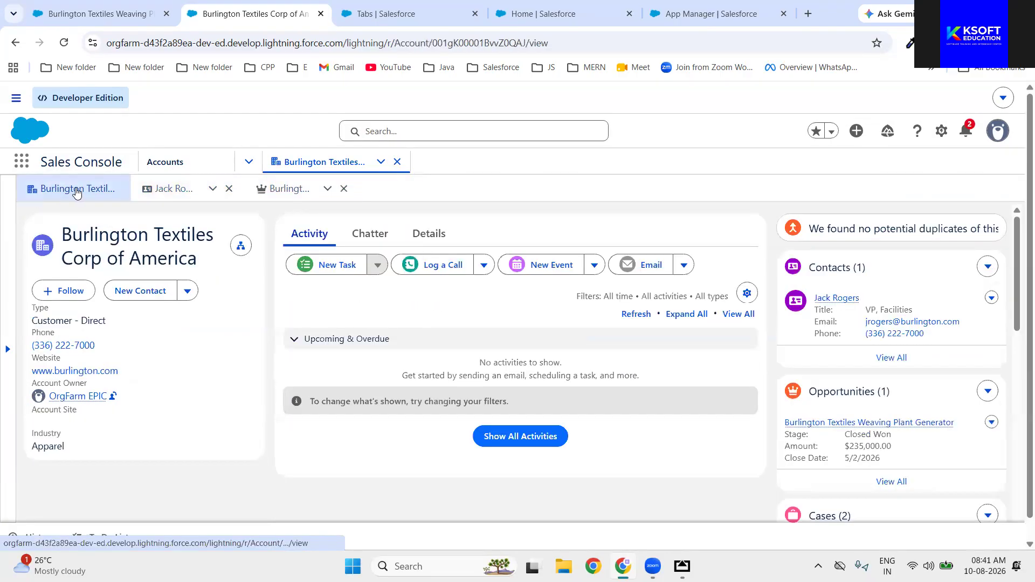
left_click(181, 192)
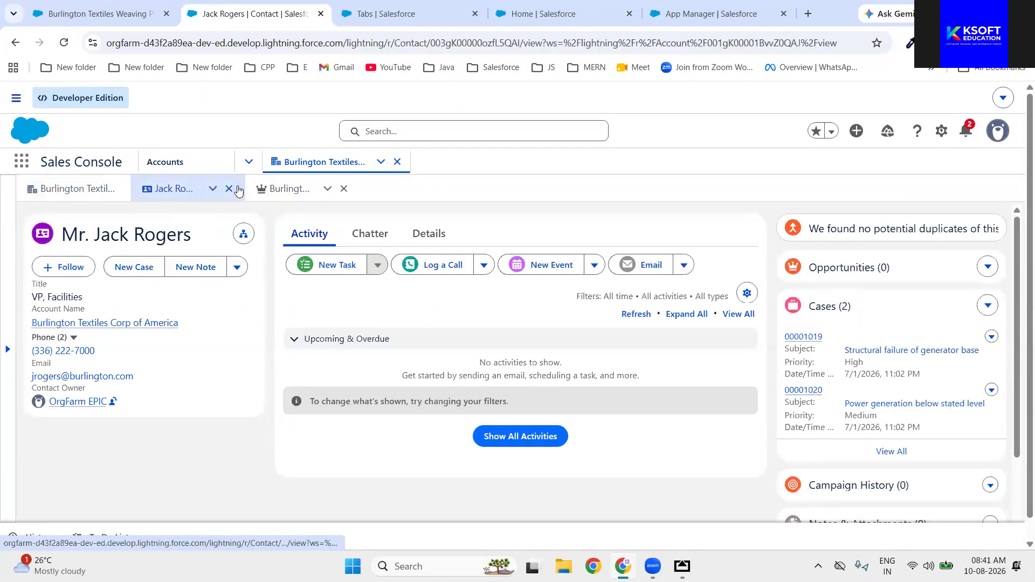
left_click(288, 197)
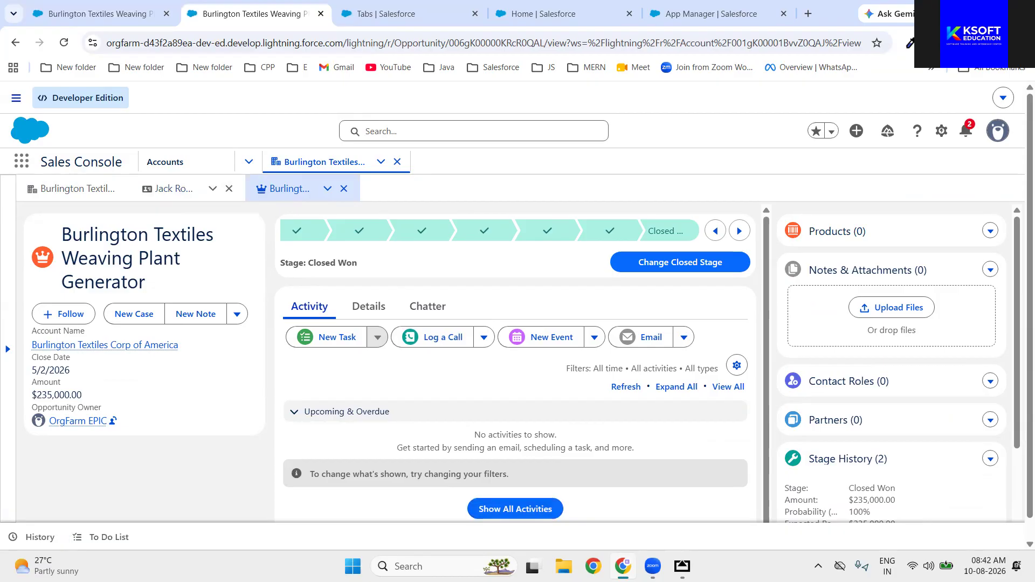
Step: Return to the App Options page of the New Lightning App wizard in the App Manager browser tab
left_click(622, 566)
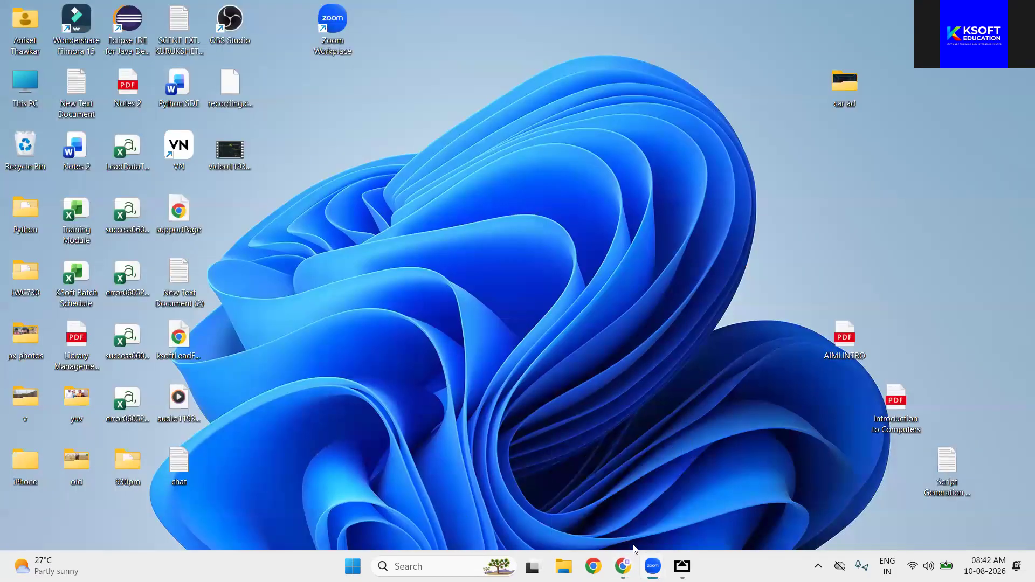
left_click(607, 527)
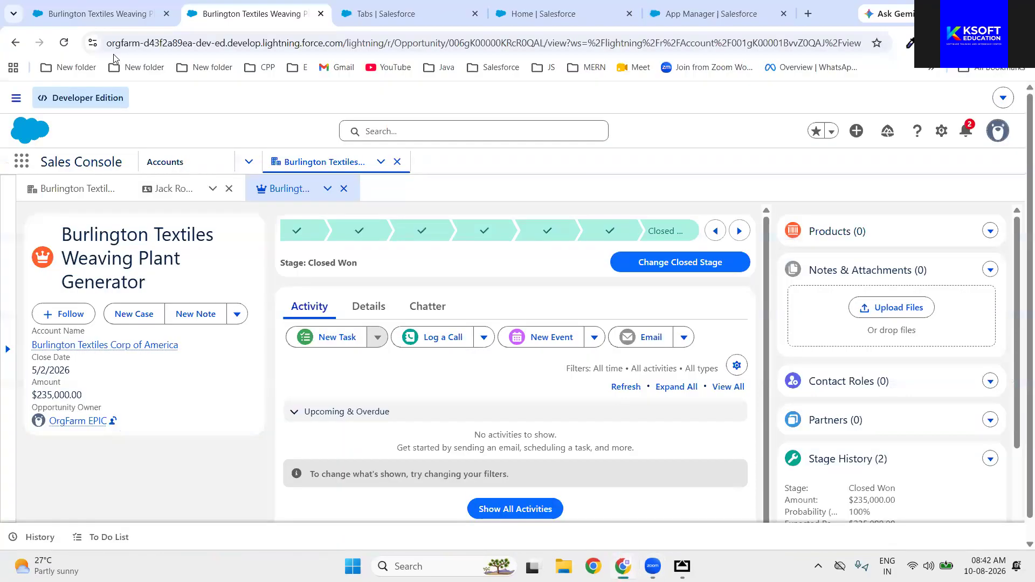
left_click(94, 11)
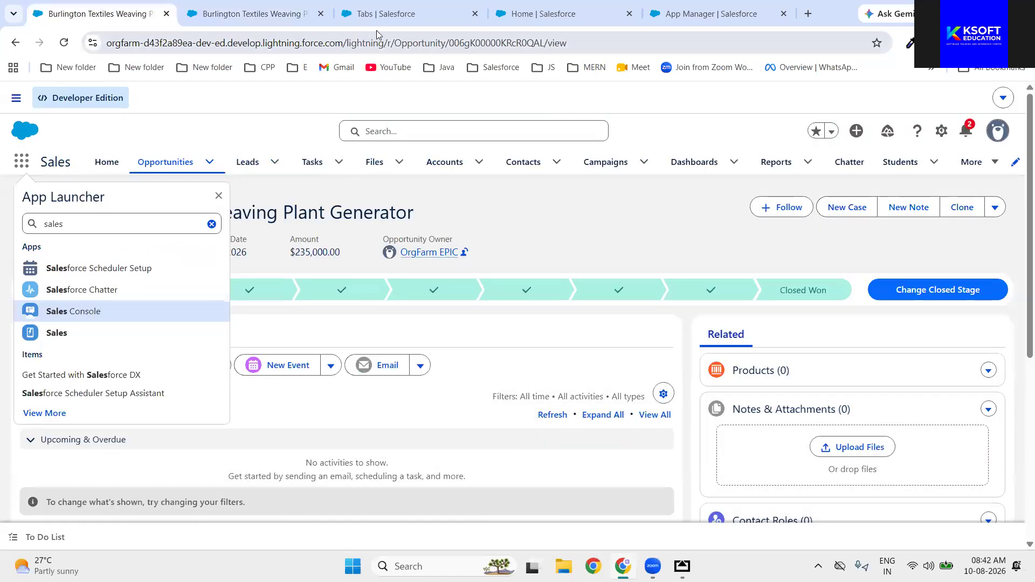
left_click(387, 18)
left_click(545, 20)
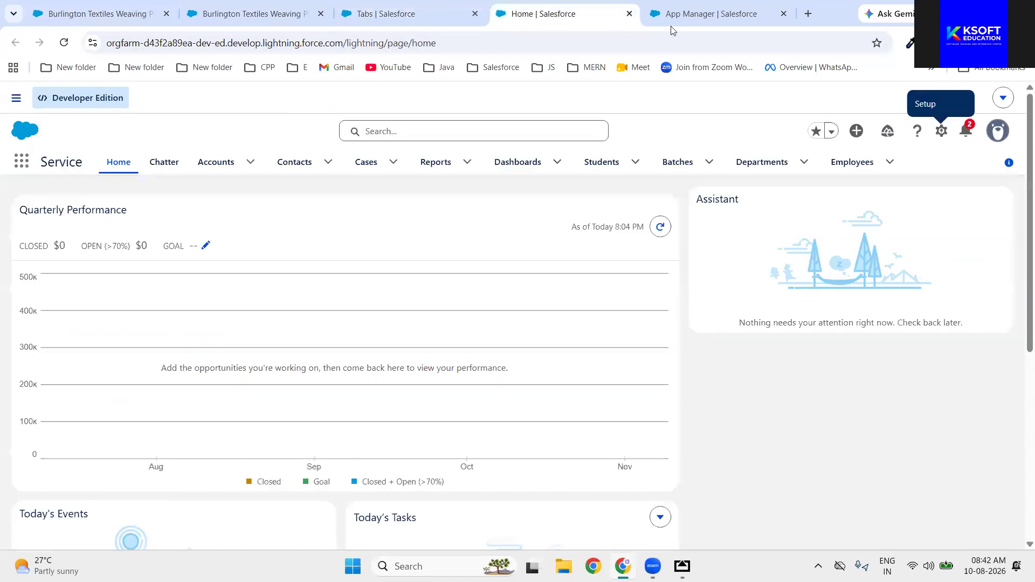
left_click(693, 26)
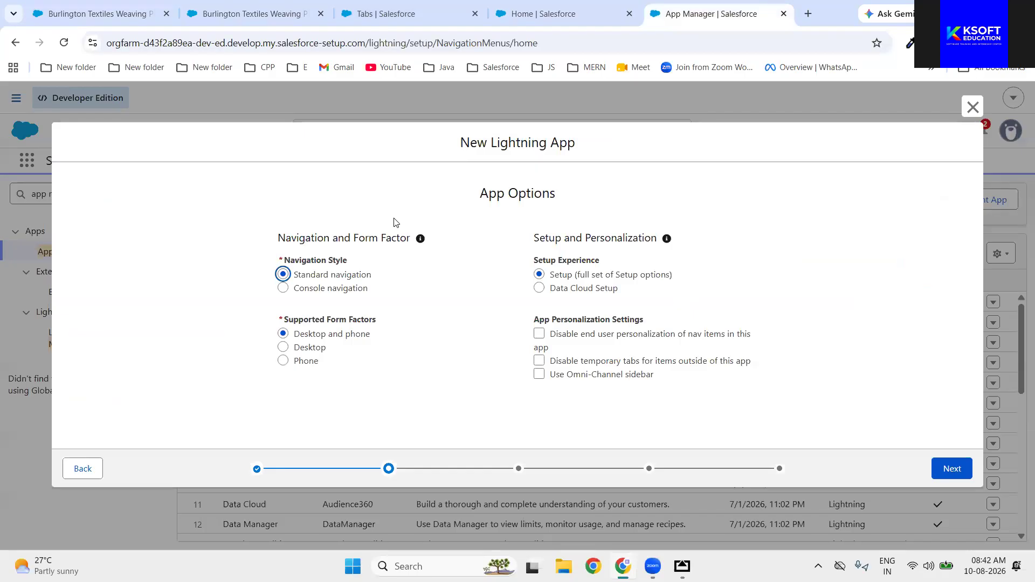
Step: Examine the App Personalization Settings, especially the option that disables end user personalization of nav items in this app
left_click(198, 286)
mouse_move(575, 279)
left_click_drag(536, 321, 652, 323)
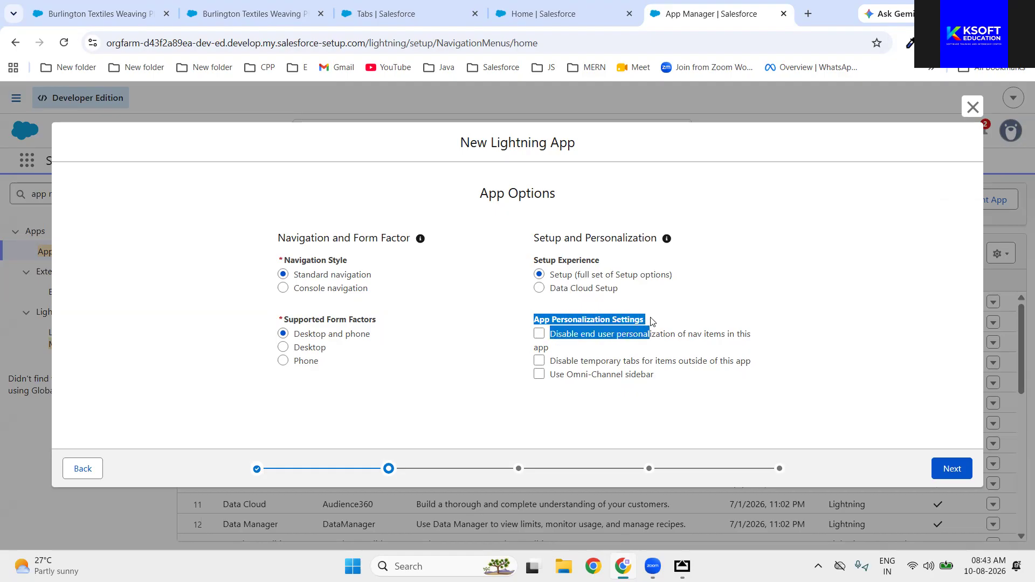
left_click(608, 422)
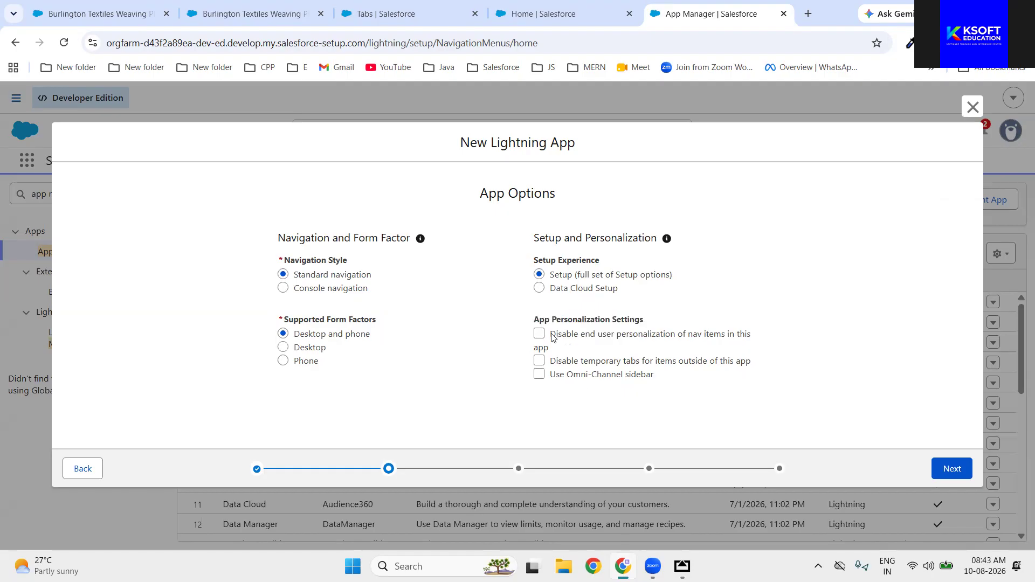
left_click_drag(552, 337, 569, 349)
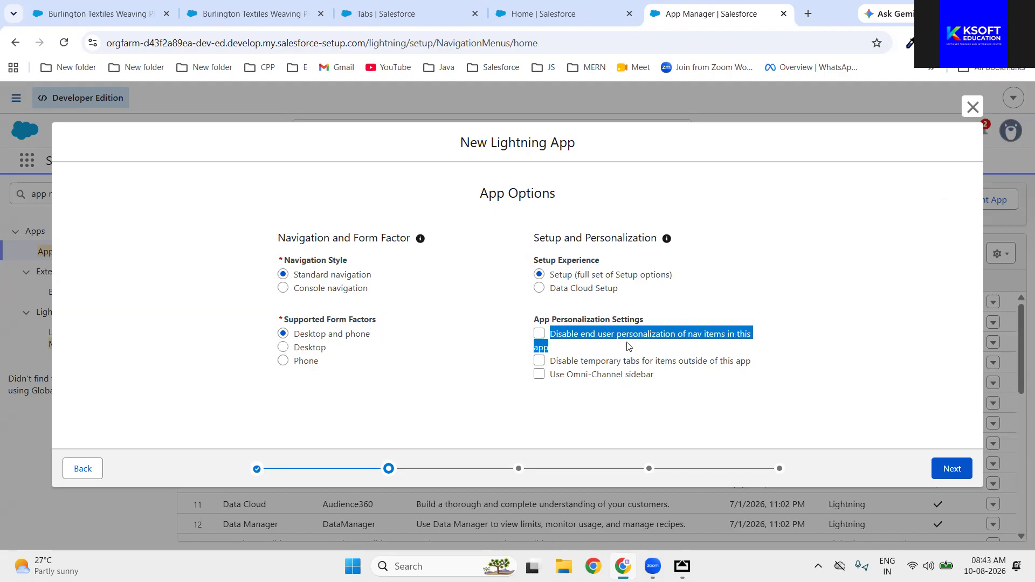
left_click(643, 415)
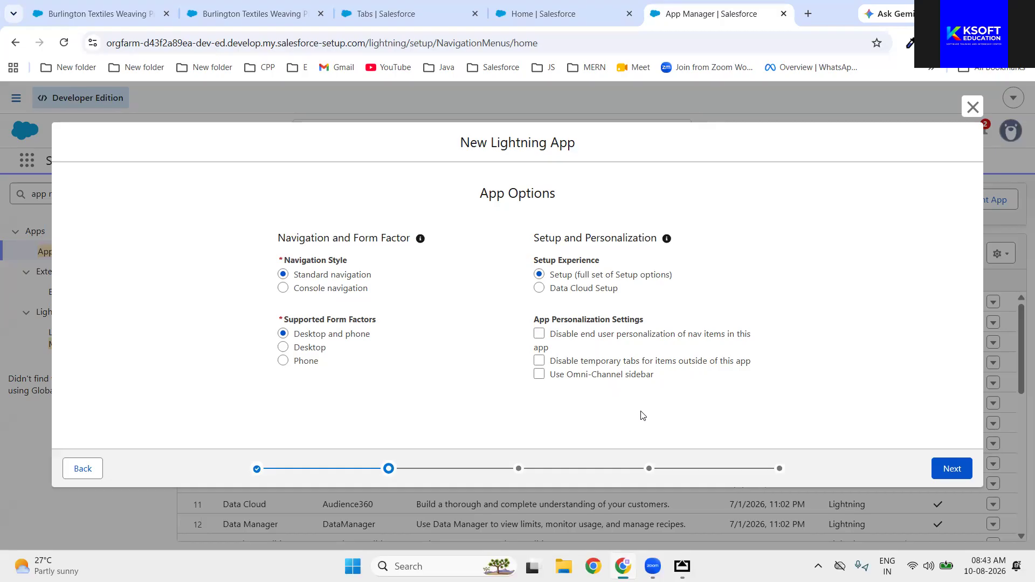
Step: View the Sales app's navigation items editor and close it without making changes
left_click(89, 15)
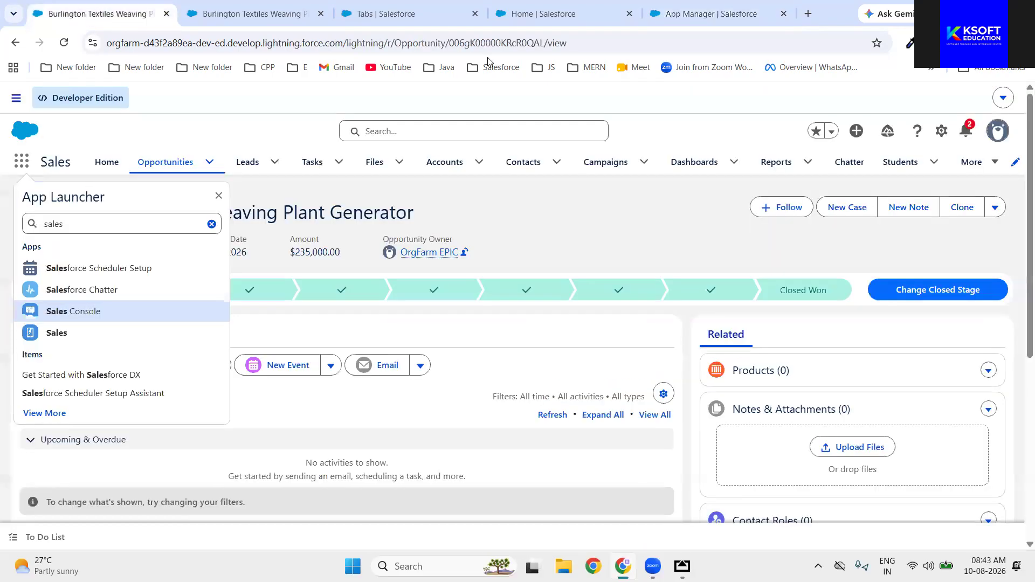
left_click(1016, 165)
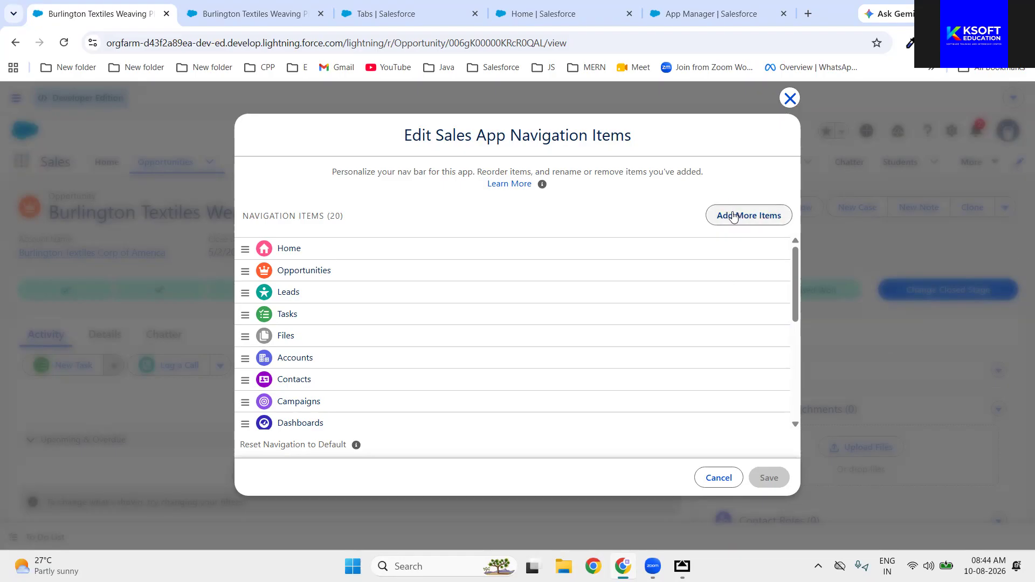
left_click(790, 100)
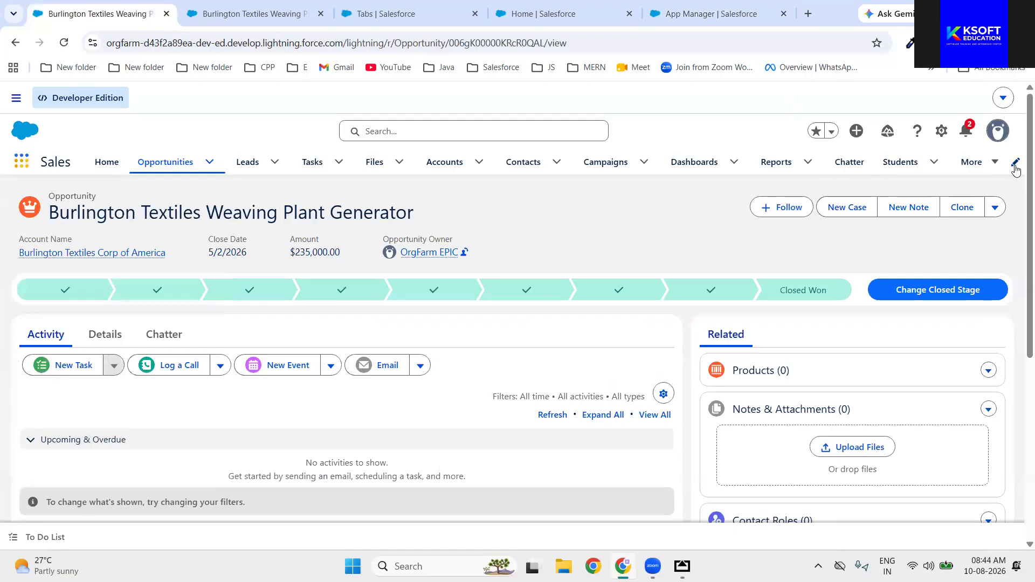
Step: Enable "Disable end user personalization of nav items in this app" for the new app and check the Service app's navigation personalization note
left_click(698, 15)
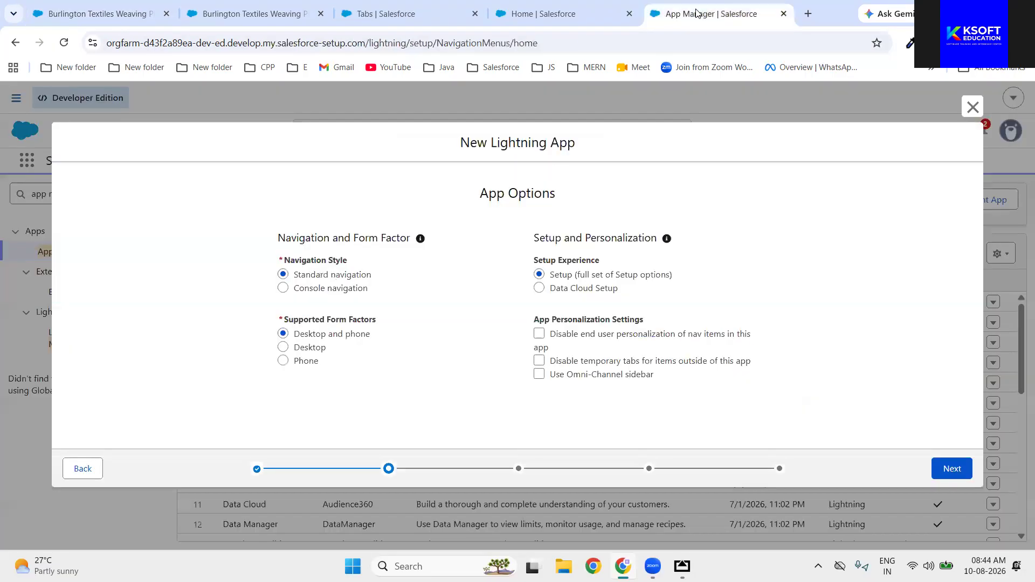
left_click(537, 336)
left_click(565, 19)
mouse_move(1009, 165)
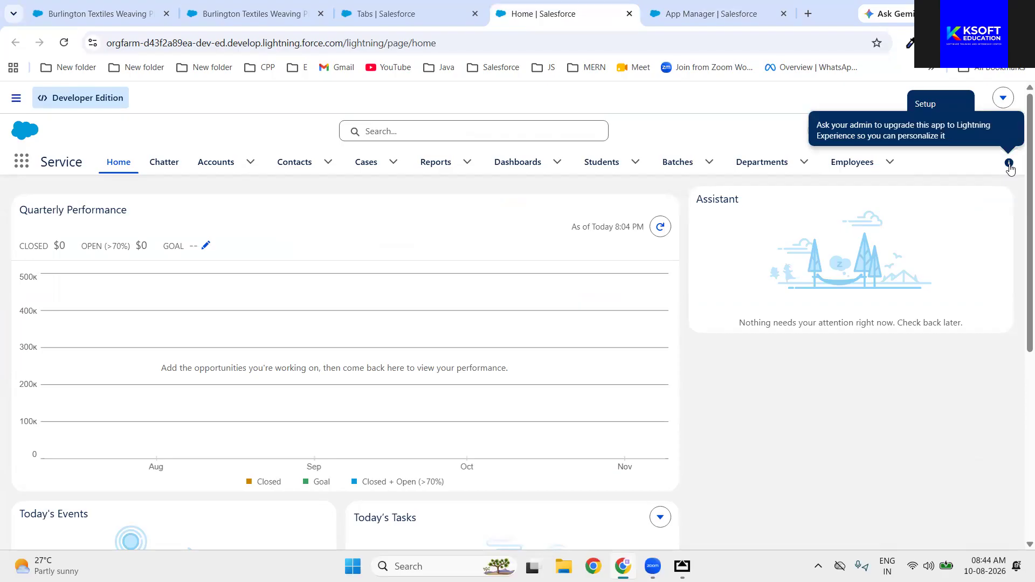
left_click(700, 15)
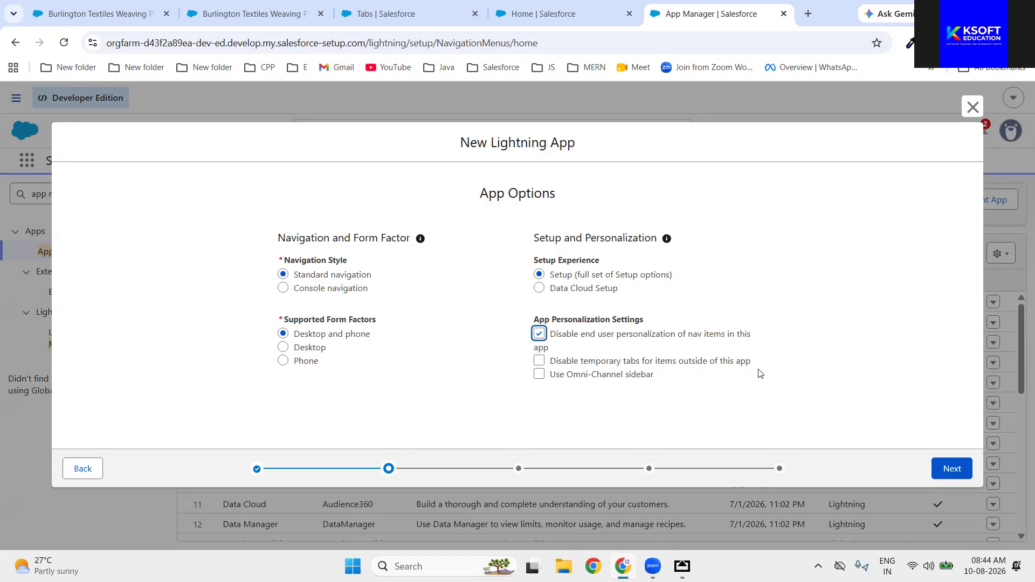
Step: Search the Service app's App Launcher for "deve" and open the Developers item as a temporary tab
left_click(390, 22)
left_click(259, 16)
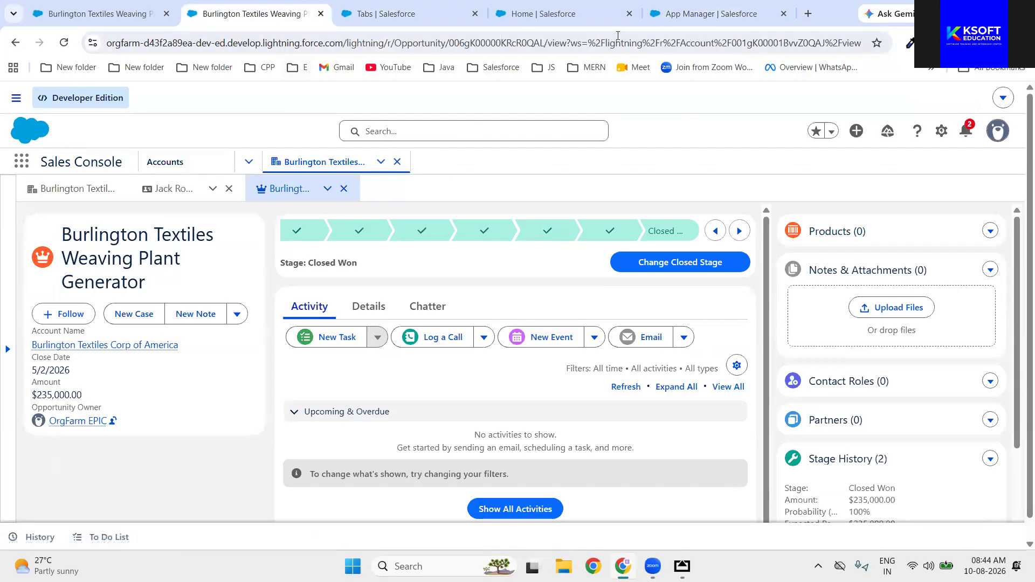
left_click(684, 16)
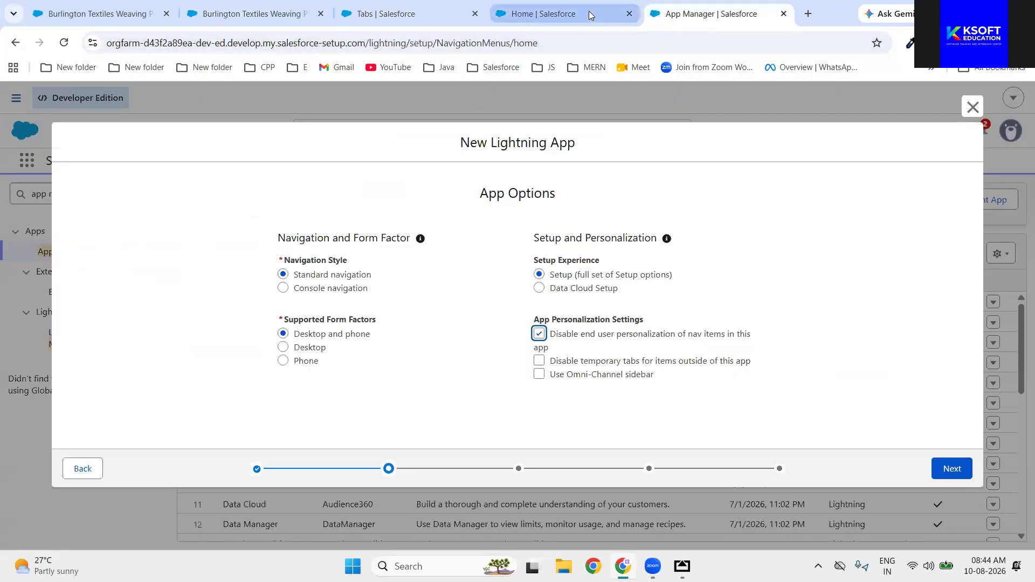
left_click(552, 16)
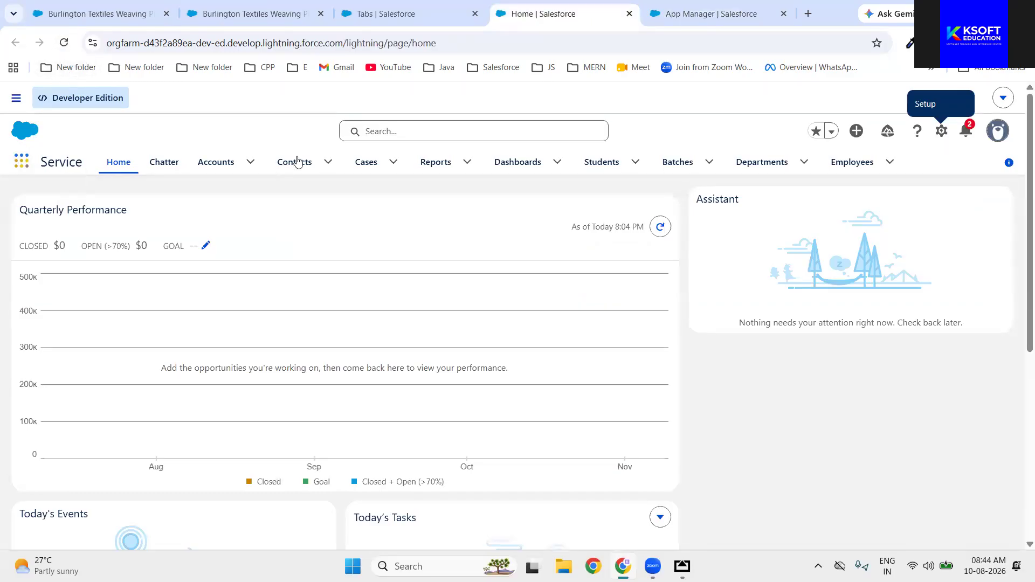
left_click(23, 162)
type("deve")
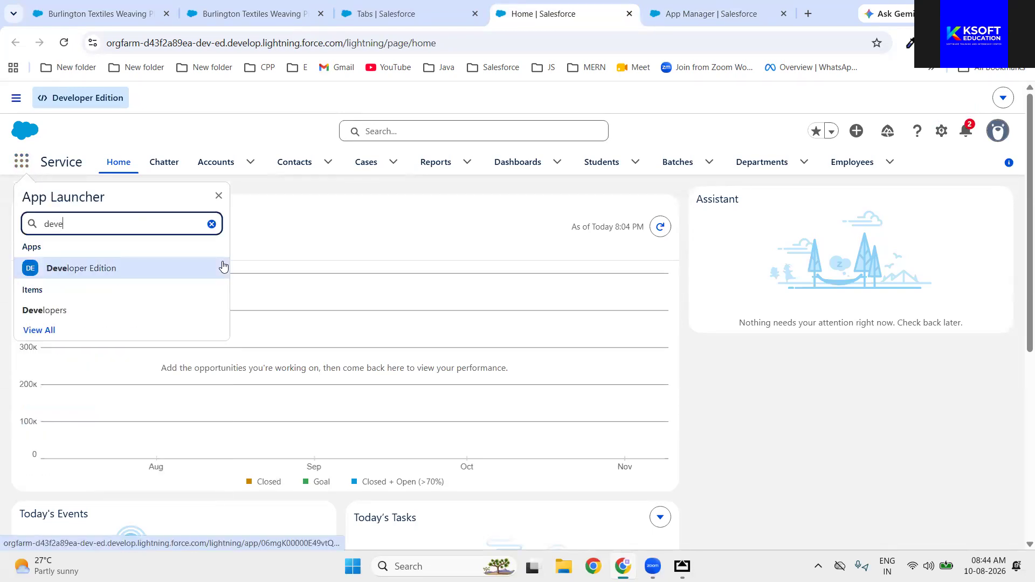
left_click(56, 316)
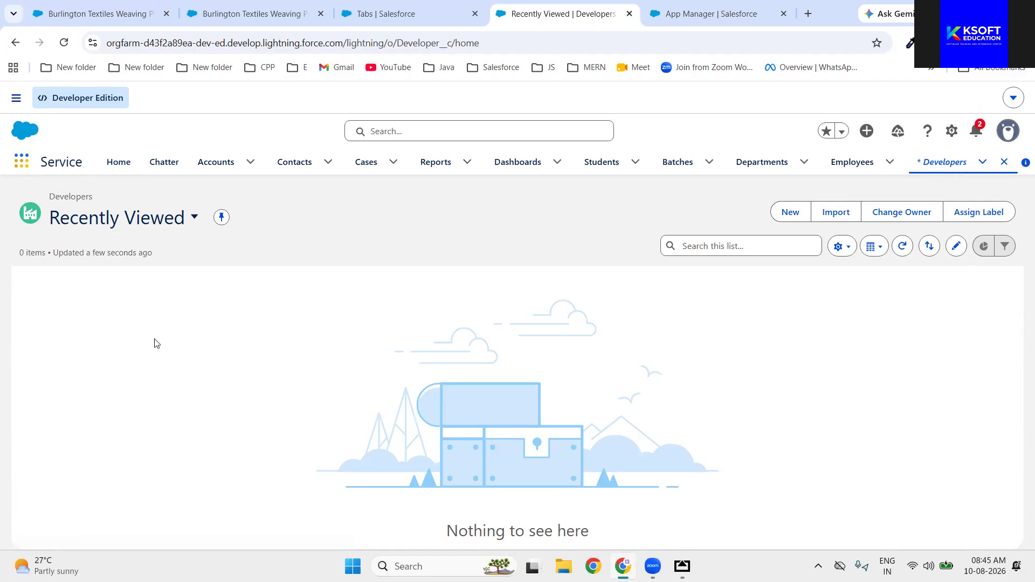
Step: Return to the New Lightning App wizard and advance from App Options to the Utility Items page
left_click(690, 21)
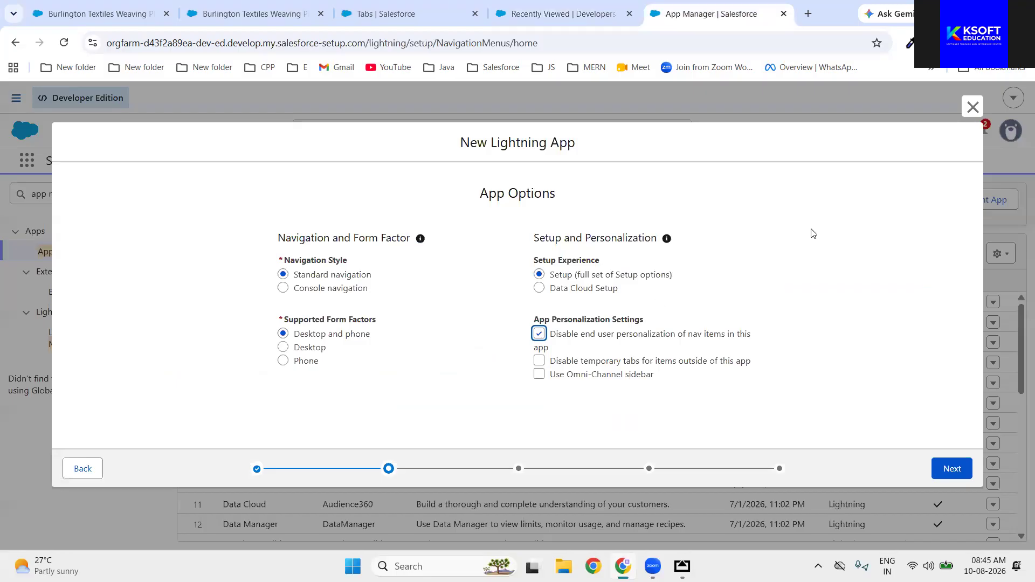
left_click(883, 203)
triple_click(573, 193)
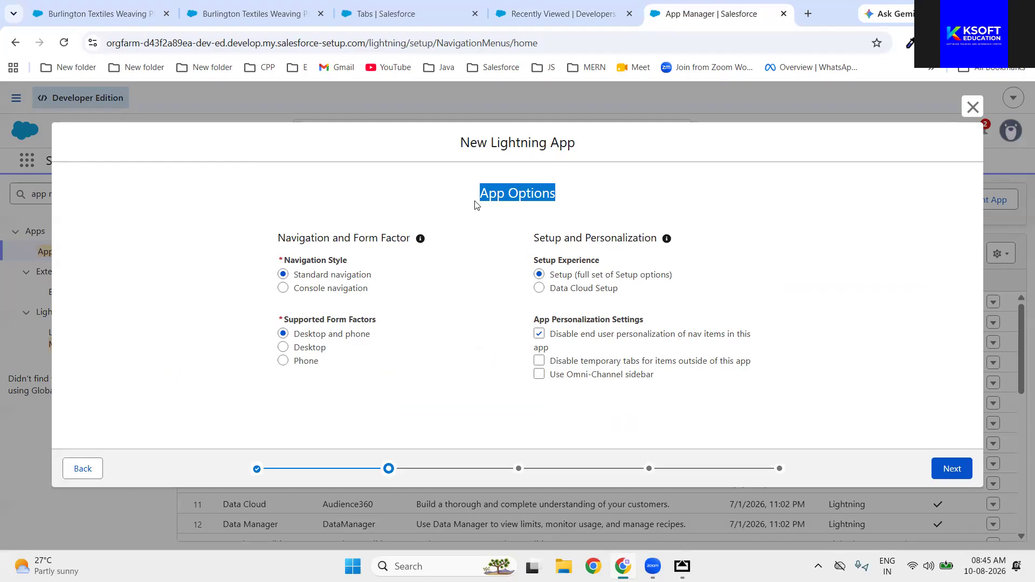
left_click(952, 470)
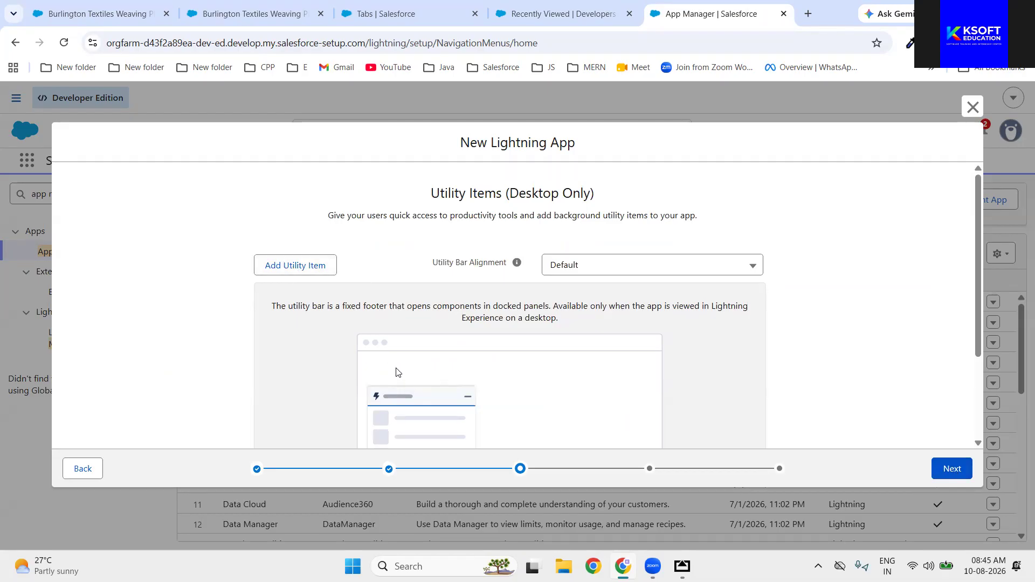
Step: Compare the utility bar illustration in the New Lightning App wizard with the To Do List utility bar in the Sales app
scroll(397, 372, "down", 3)
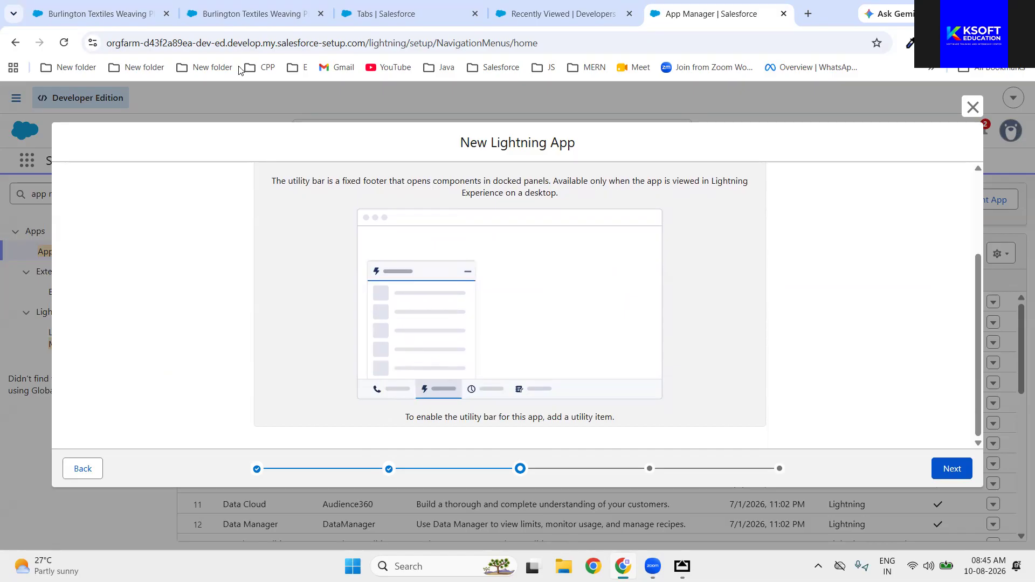
left_click(99, 13)
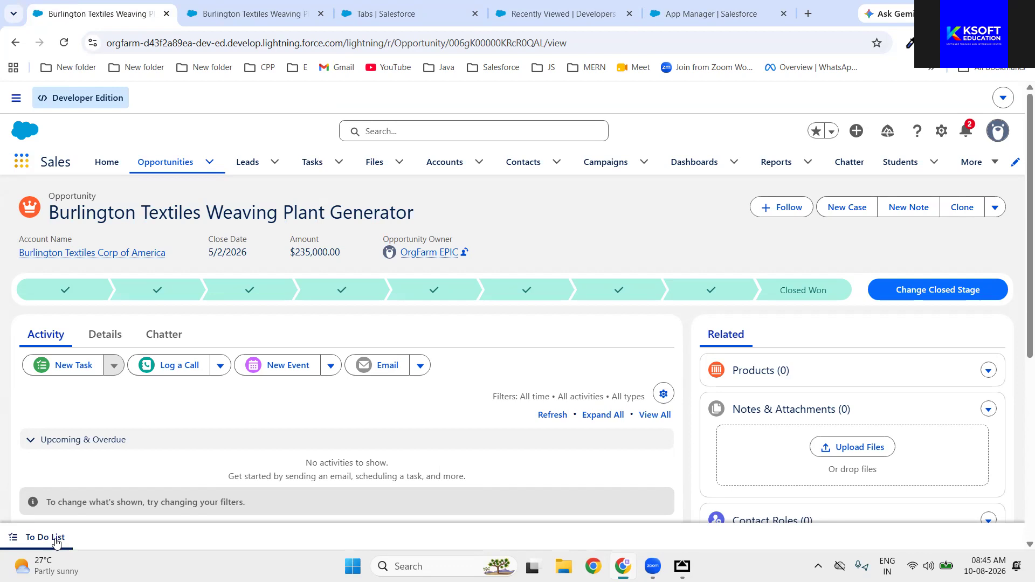
left_click(700, 24)
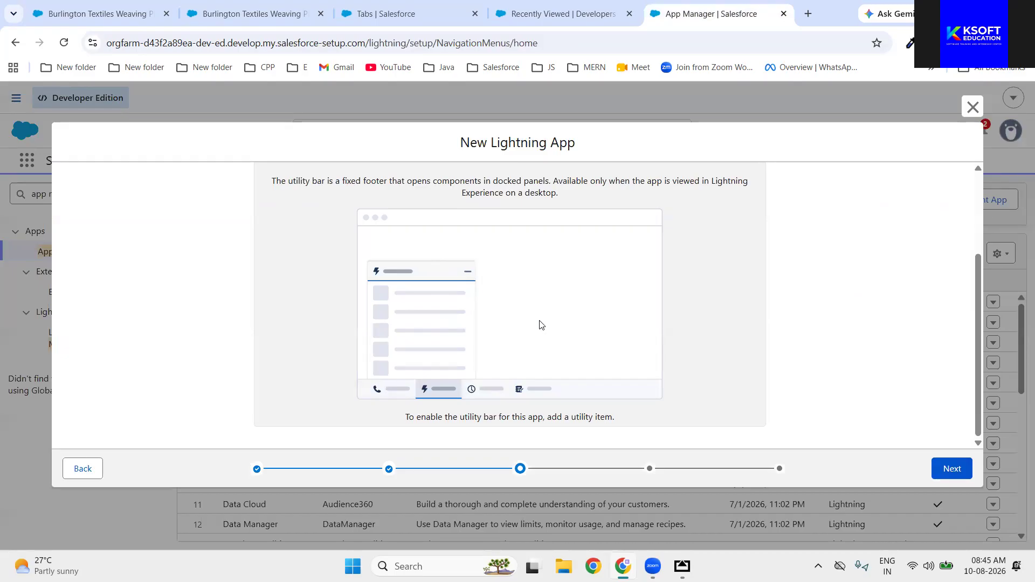
scroll(540, 323, "up", 3)
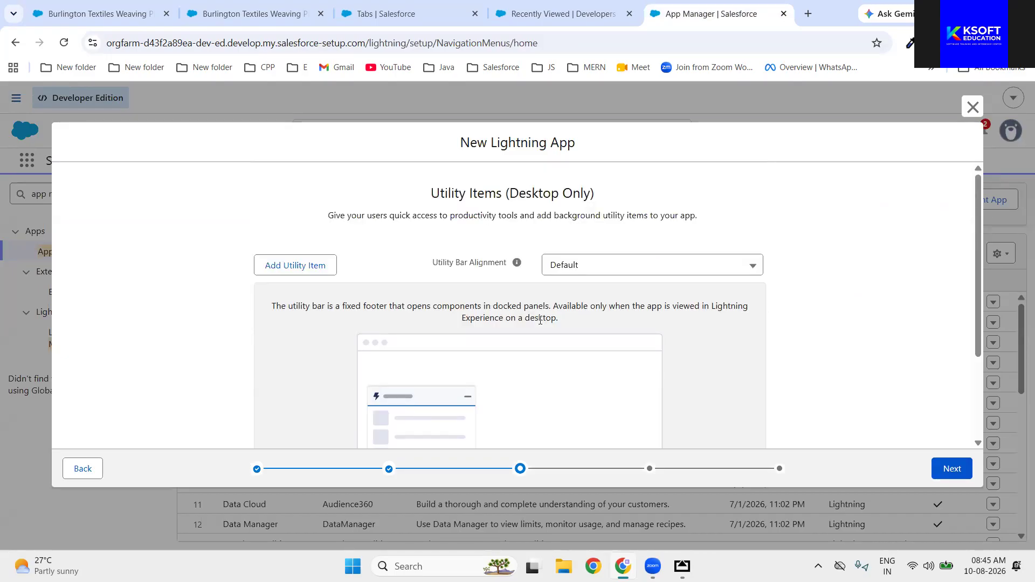
Step: Add the Notes utility item to the new app's utility bar and continue to the Navigation Items page
left_click(290, 266)
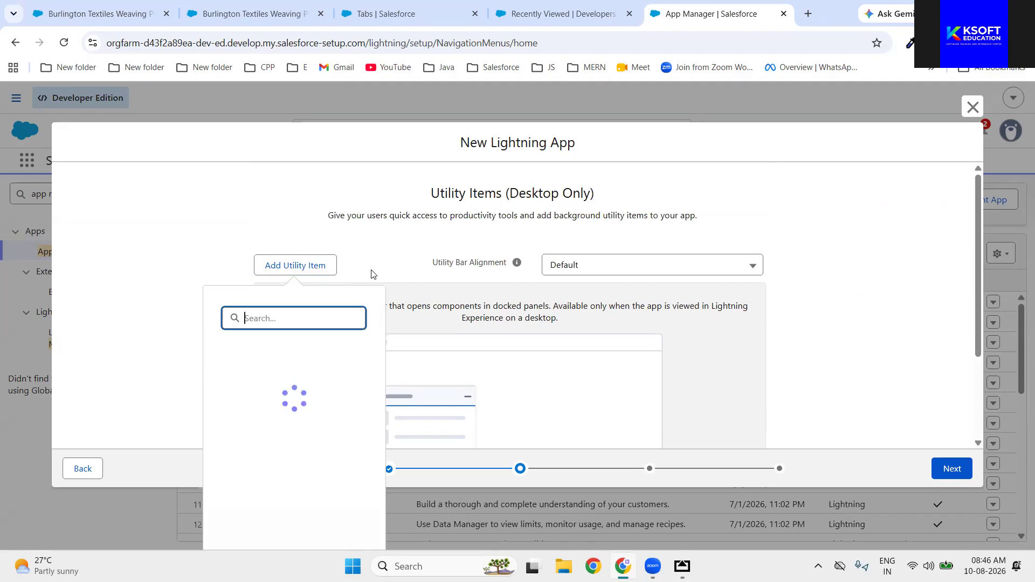
type("note")
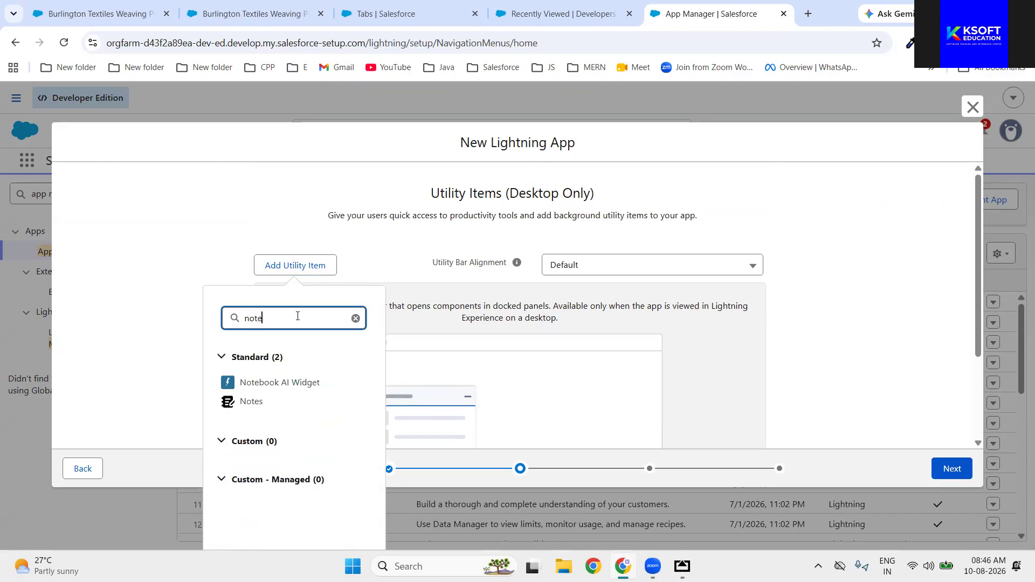
left_click(262, 403)
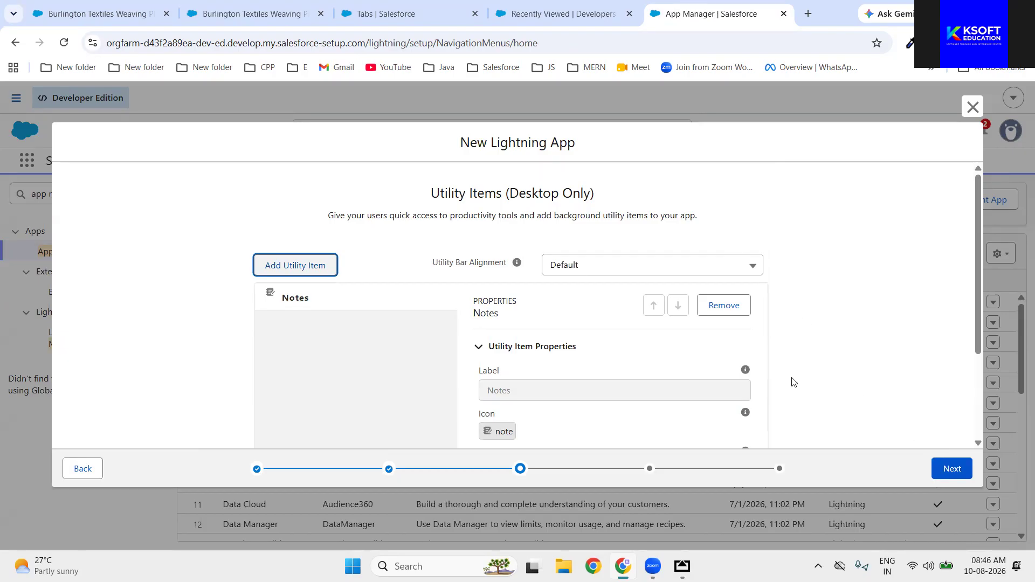
left_click(962, 473)
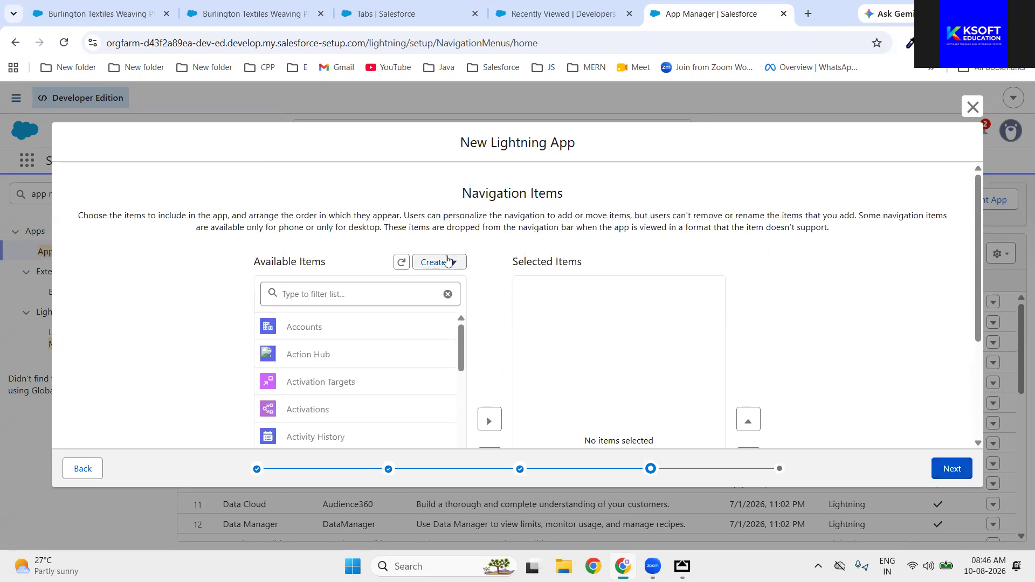
Step: Filter the available navigation items by "stude" and add Students to the app's selected items
left_click_drag(461, 193, 626, 194)
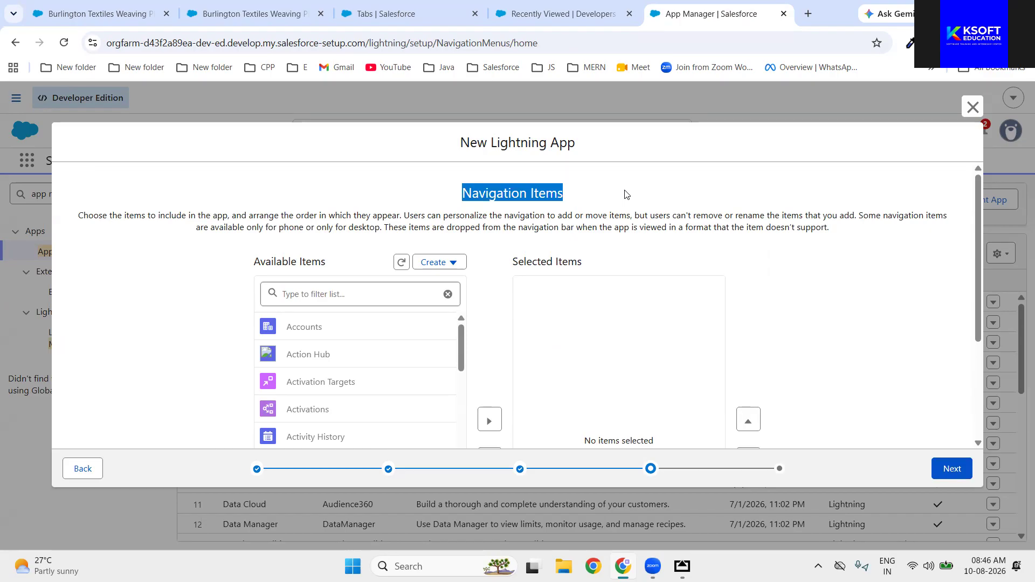
left_click(323, 299)
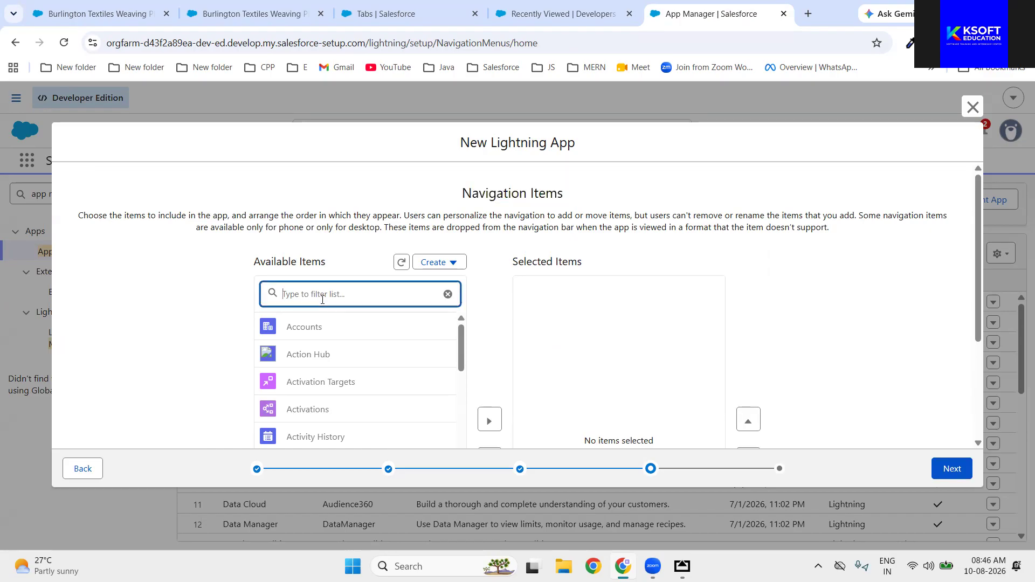
type("stude")
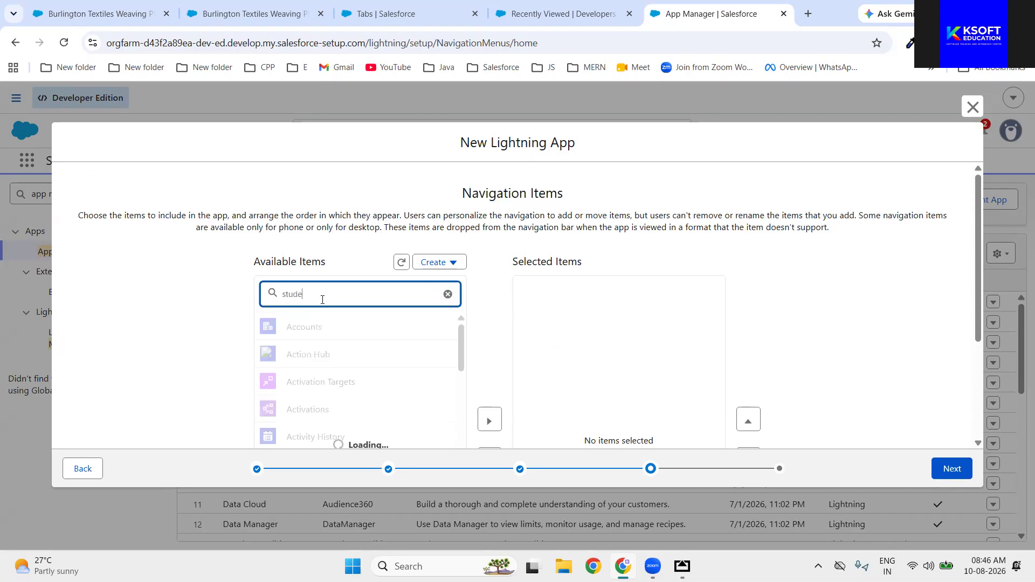
left_click(305, 327)
scroll(306, 327, "down", 2)
left_click(489, 291)
Step: Filter the available navigation items by "batch" and add Batches to the app's selected items
scroll(377, 311, "up", 2)
left_click_drag(326, 221, 270, 221)
key("BackSpace")
type("batch")
left_click(324, 253)
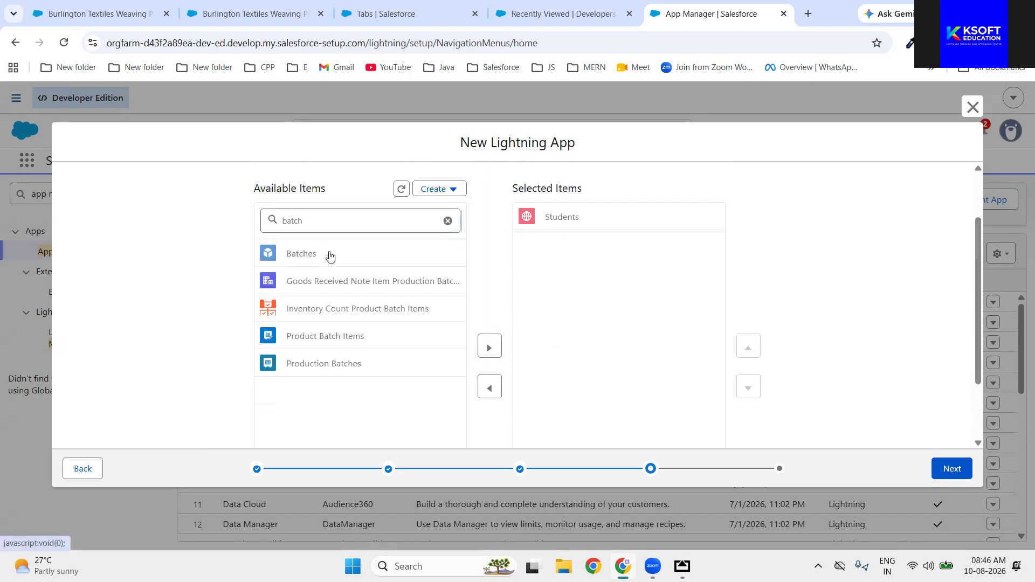
scroll(378, 275, "down", 1)
left_click(489, 293)
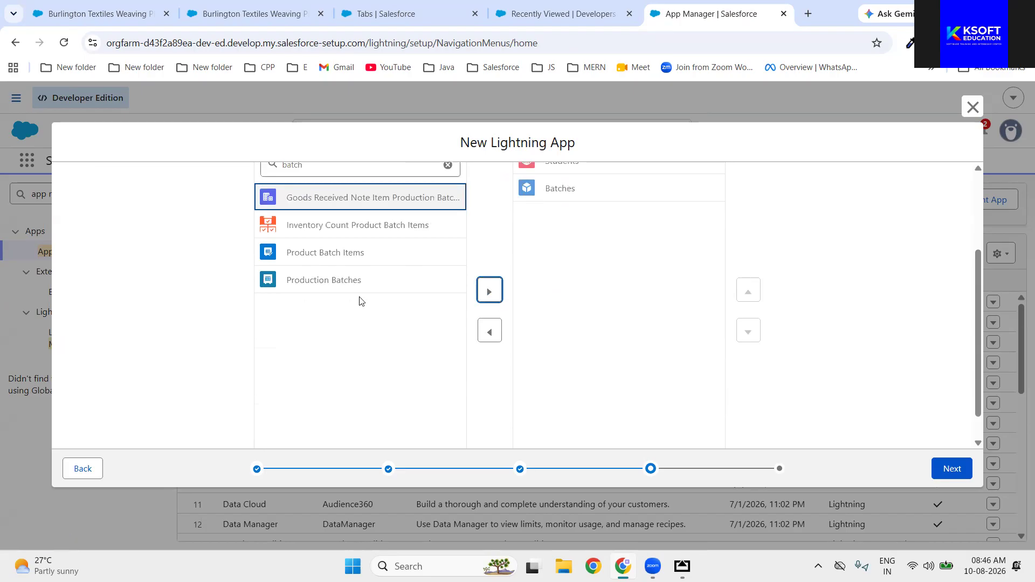
Step: Search the available navigation items for "cour" and "cou" and review the selected items list
left_click(335, 167)
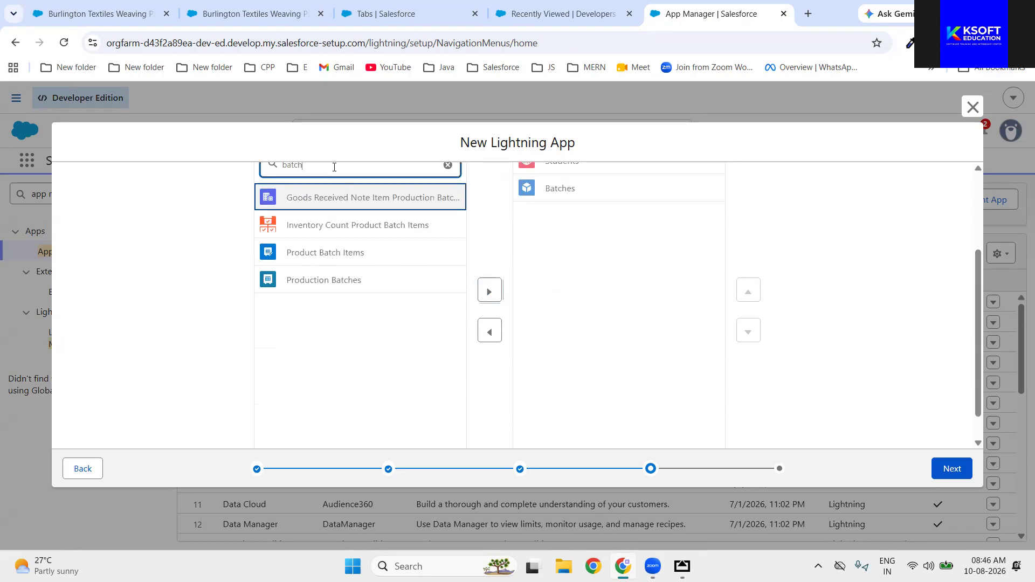
key("BackSpace")
key("BackSpace")
type("cour")
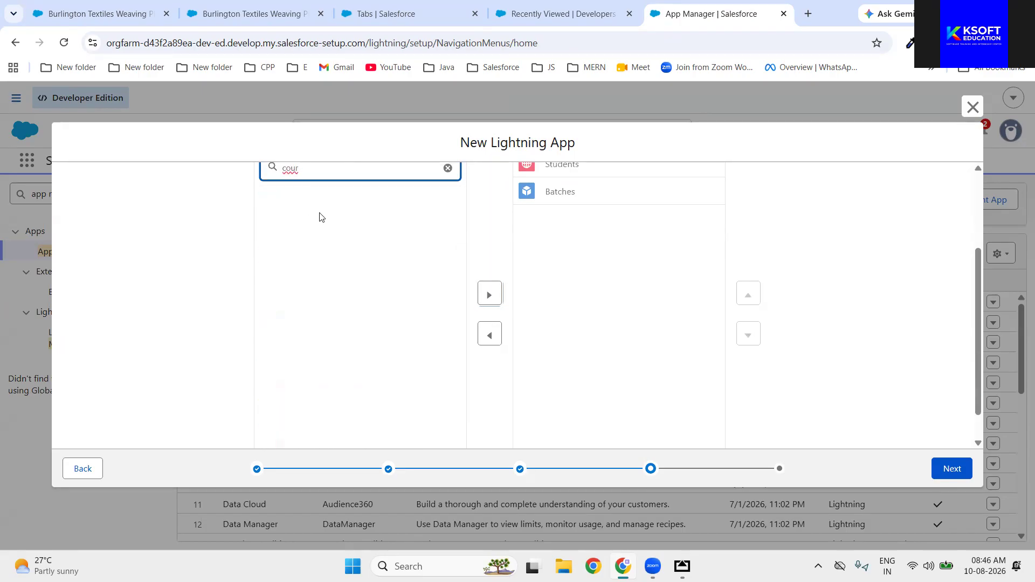
key("BackSpace")
key("BackSpace")
type("c")
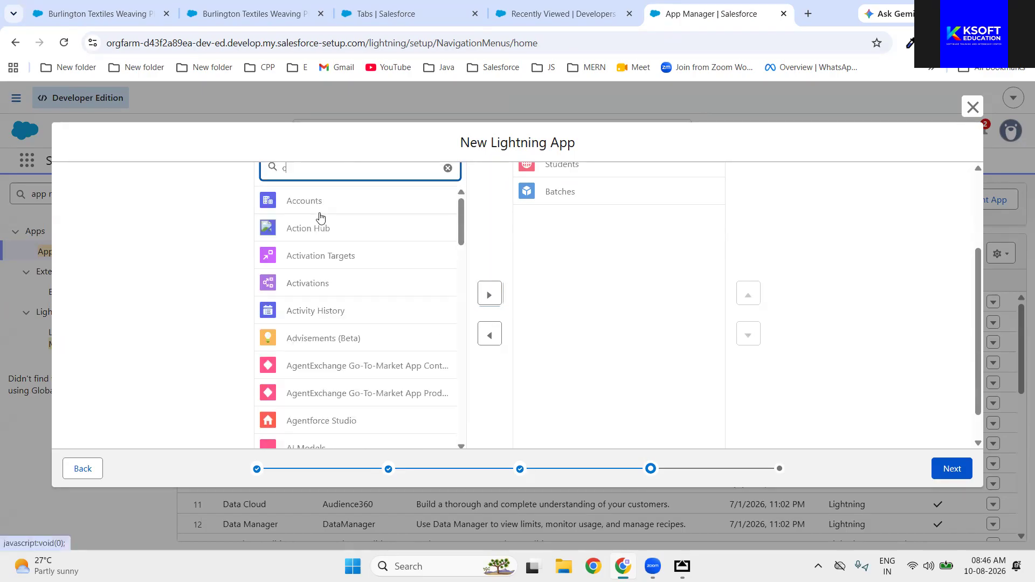
type("ou")
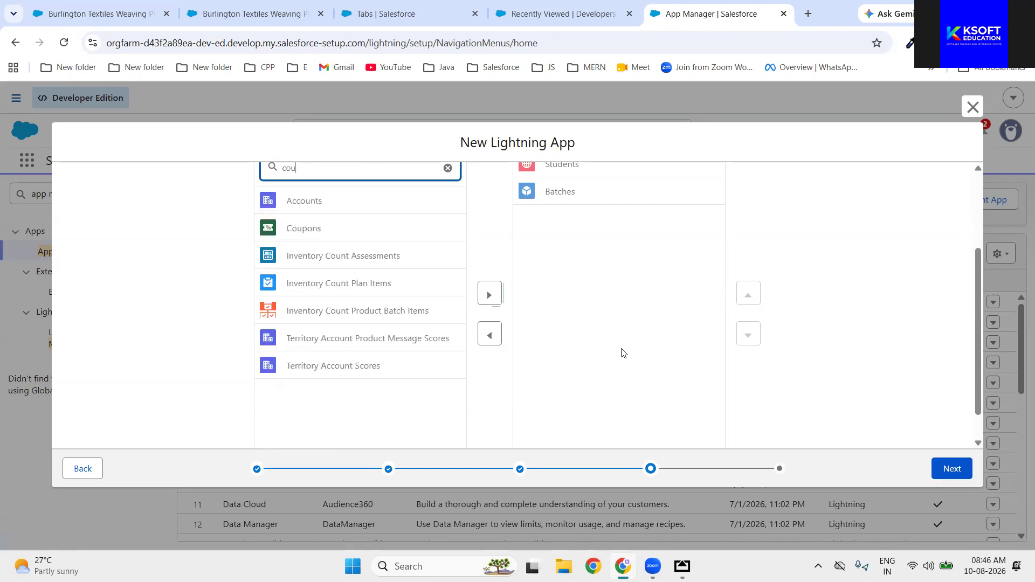
scroll(787, 315, "up", 1)
scroll(789, 315, "down", 1)
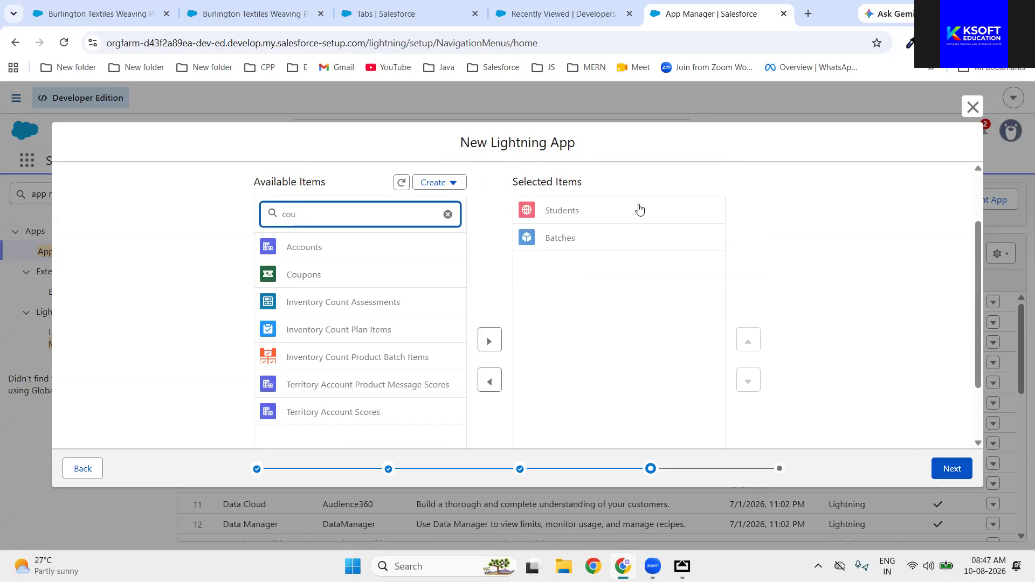
scroll(507, 253, "up", 2)
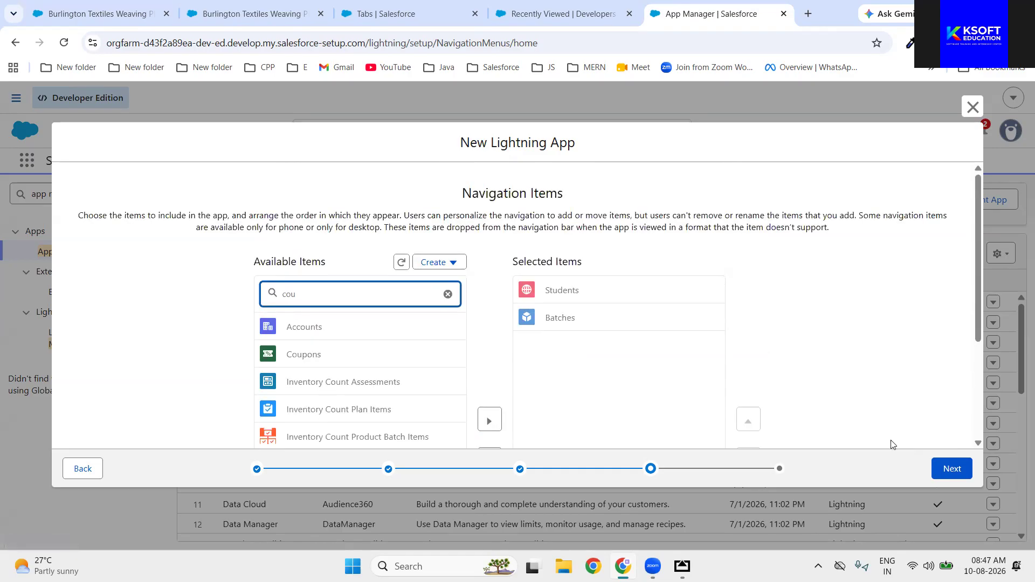
Step: Give the System Administrator profile access to the new app on the User Profiles page and save the app
left_click(906, 472)
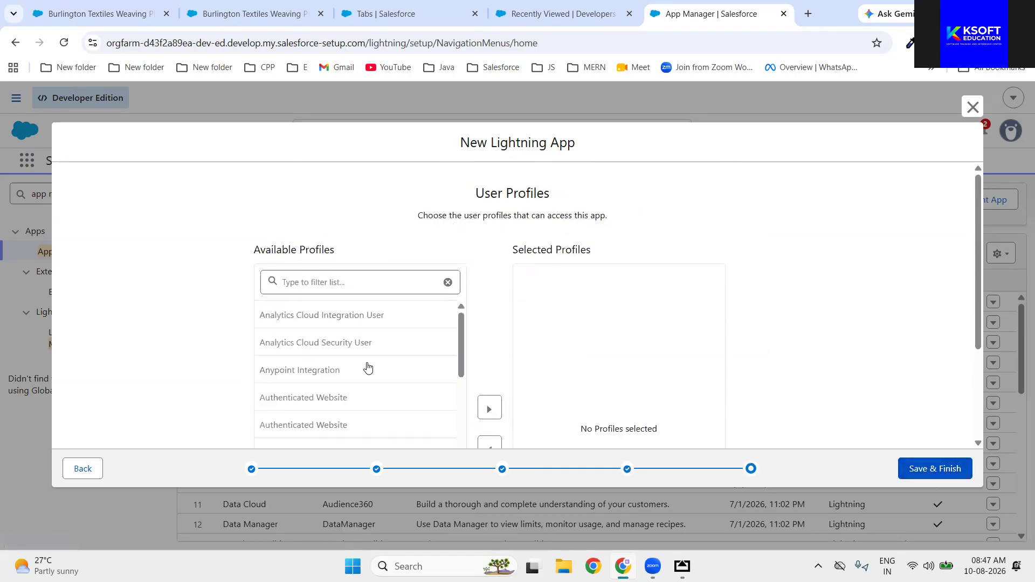
left_click(306, 281)
type("profl")
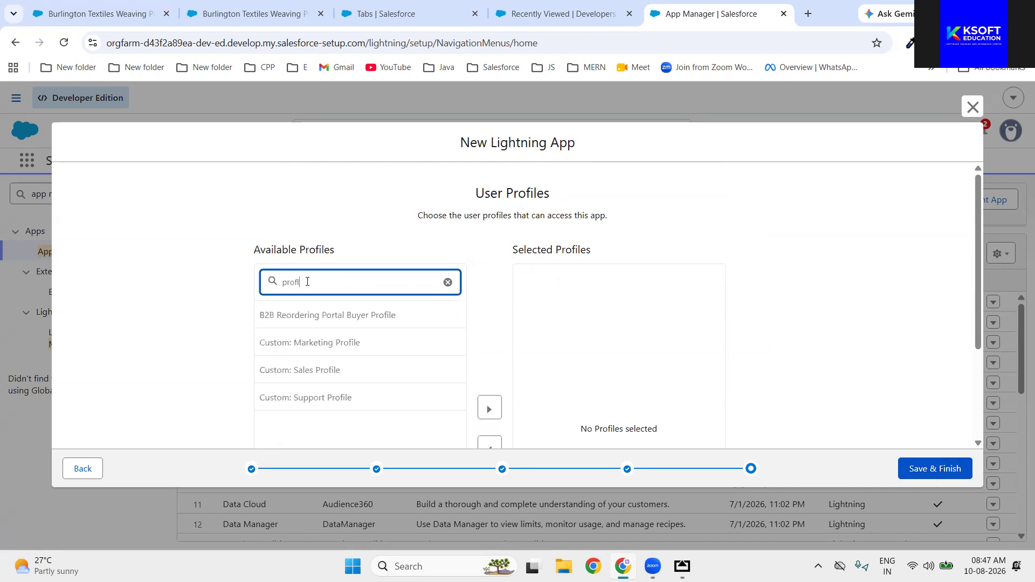
key("BackSpace")
key("BackSpace")
key("BackSpace")
type("syste")
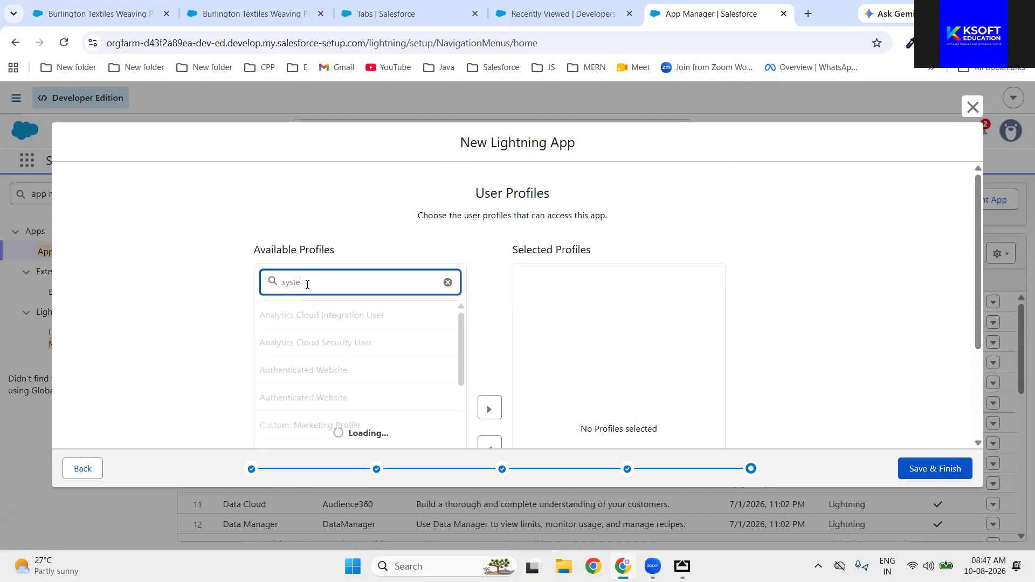
left_click(305, 345)
scroll(377, 356, "down", 2)
left_click(489, 291)
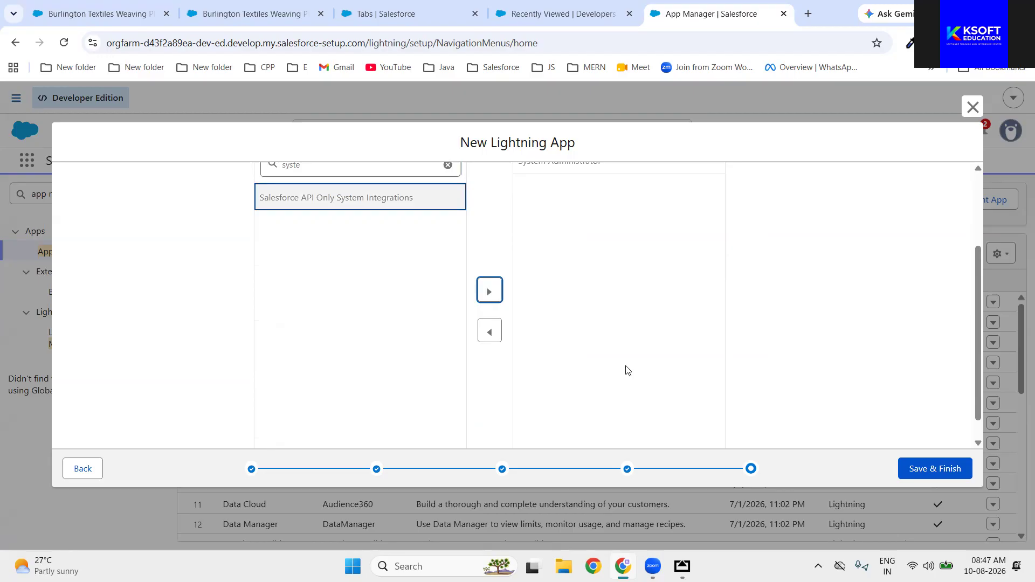
left_click(928, 474)
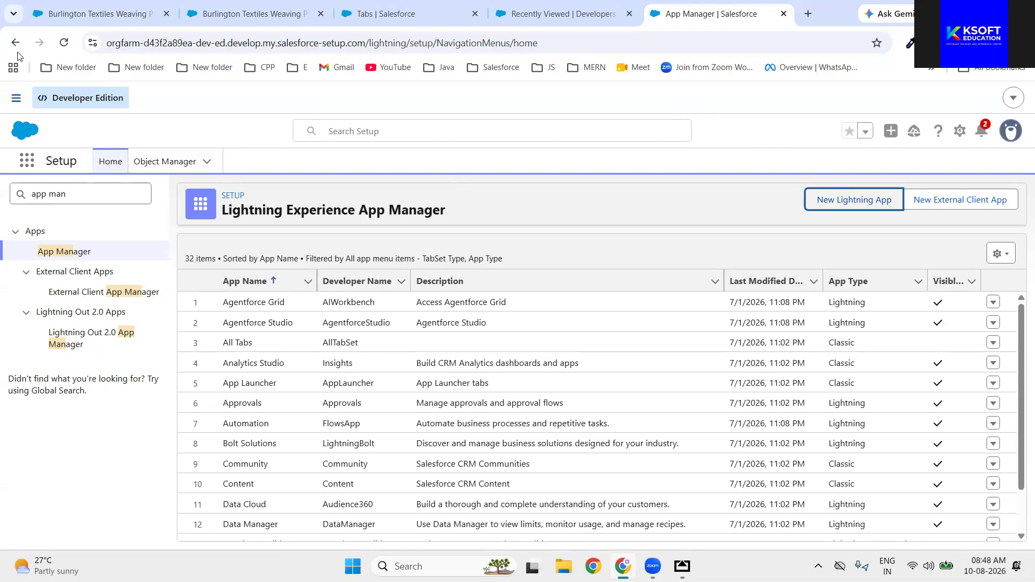
Step: Reload the App Manager page and open Student App from the full App Launcher list
left_click(65, 46)
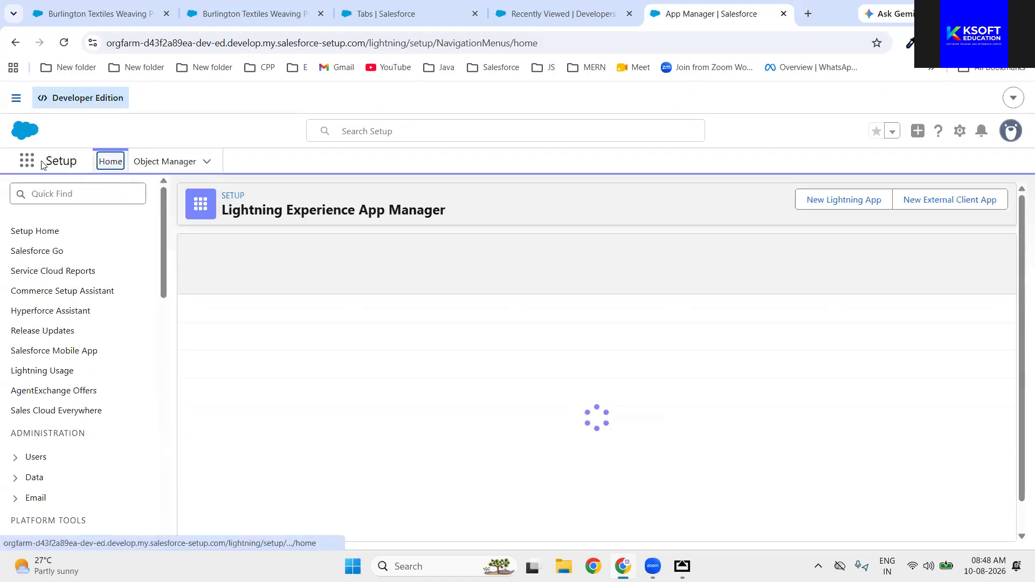
left_click(30, 168)
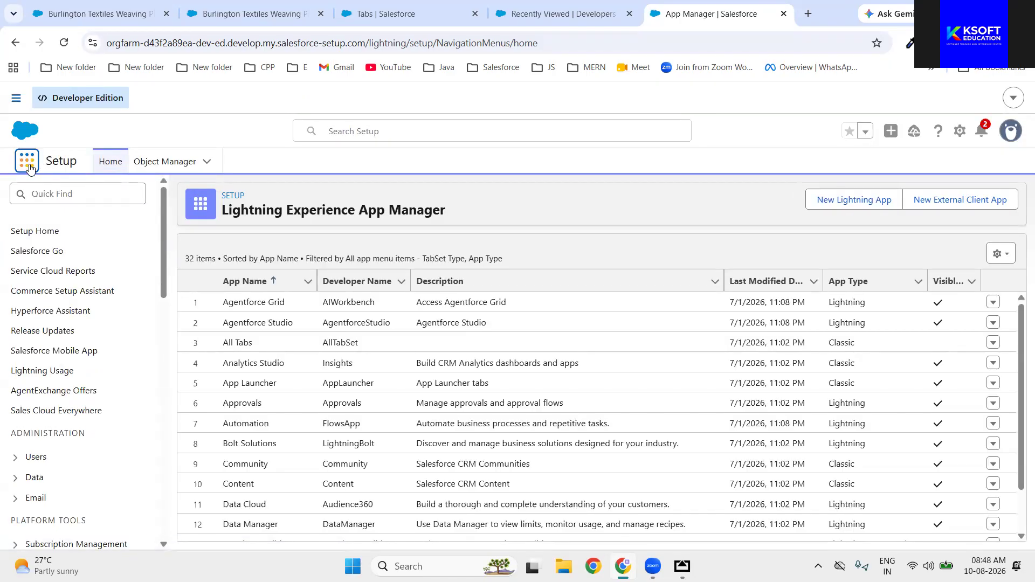
left_click(36, 422)
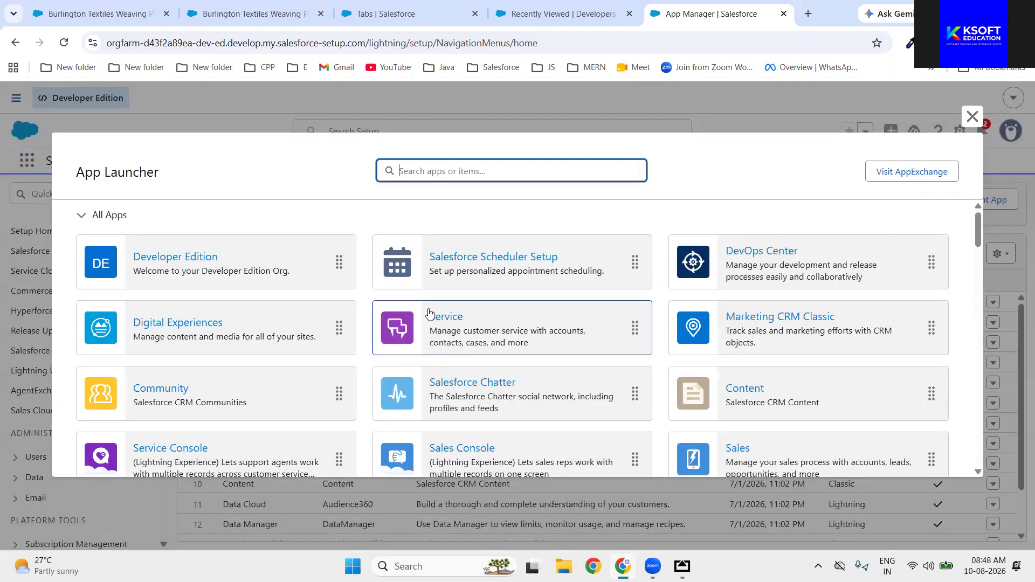
scroll(446, 341, "down", 5)
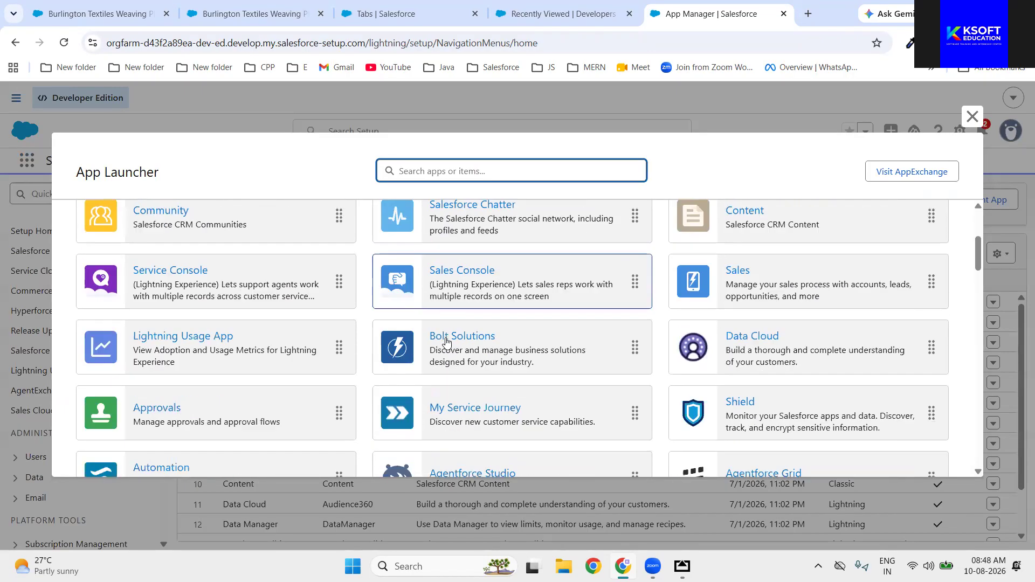
scroll(446, 342, "down", 2)
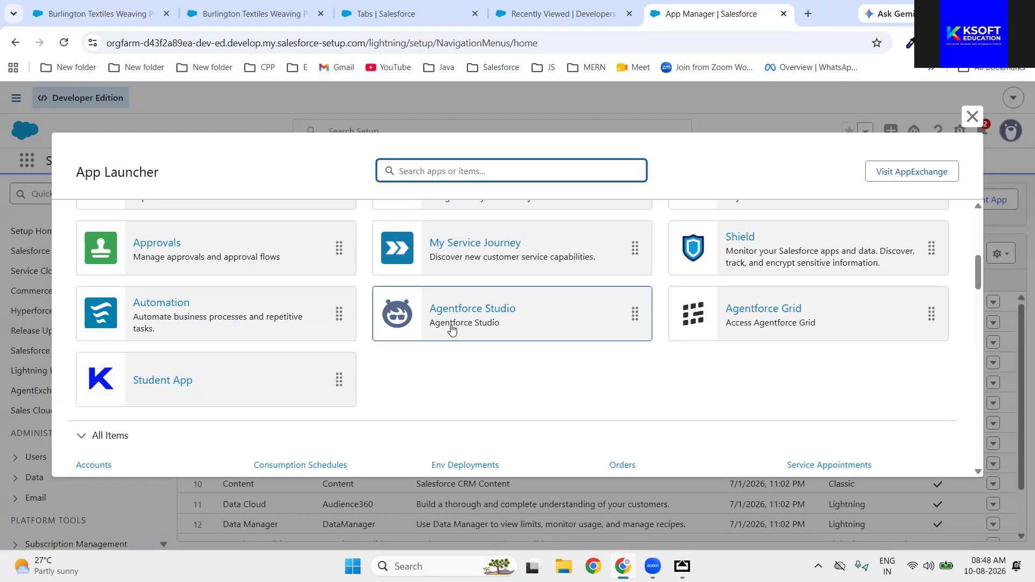
left_click(152, 382)
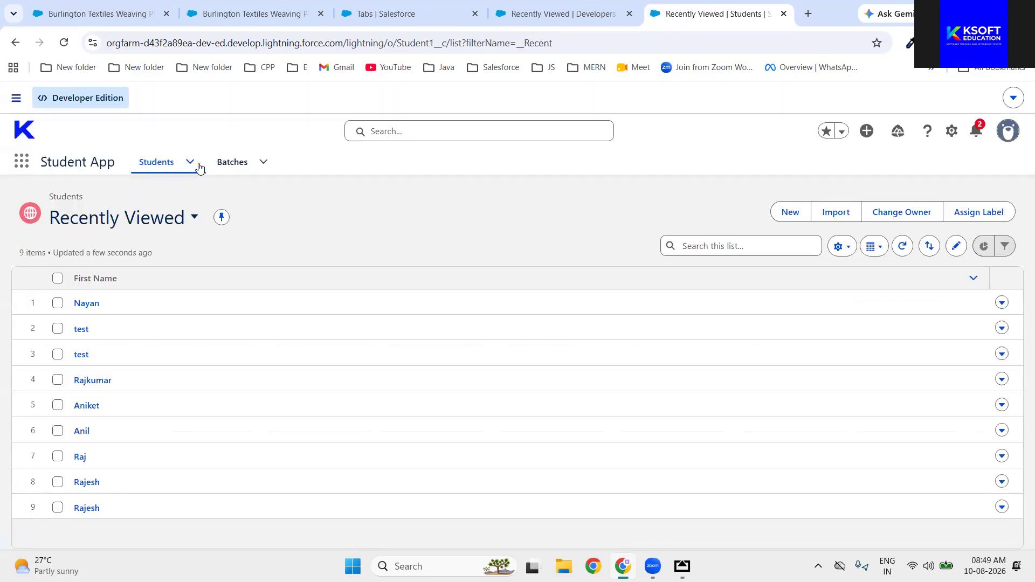
Step: View the Salesforce Sept 2026 record under Batches in the Student App and switch to the AirServer whiteboard
left_click(232, 162)
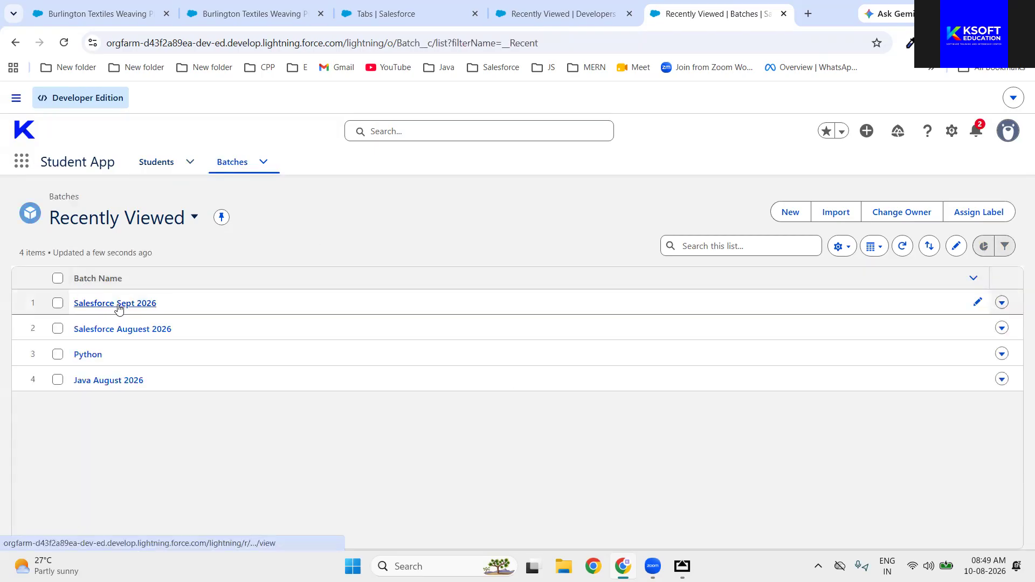
left_click(116, 304)
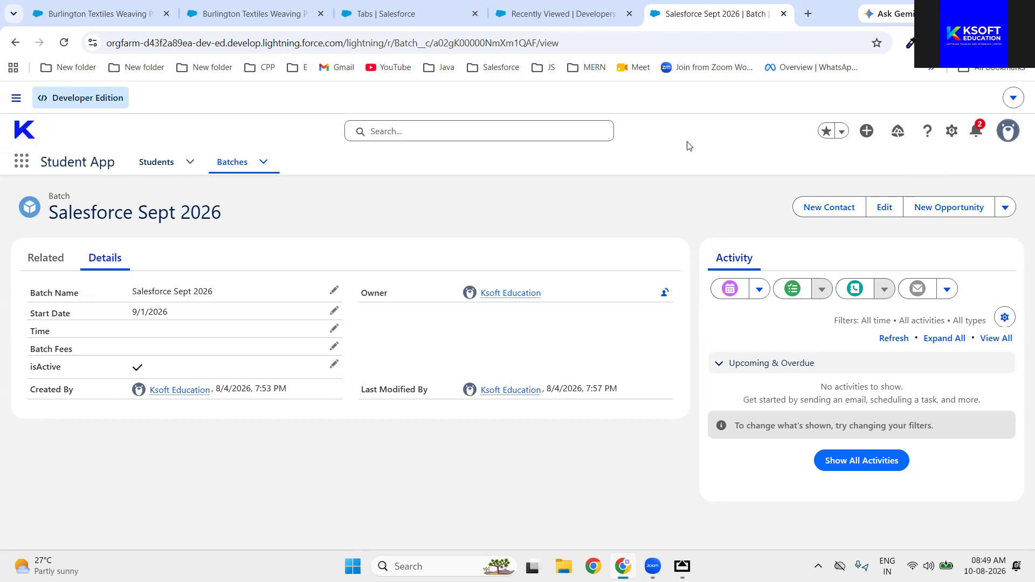
left_click(21, 162)
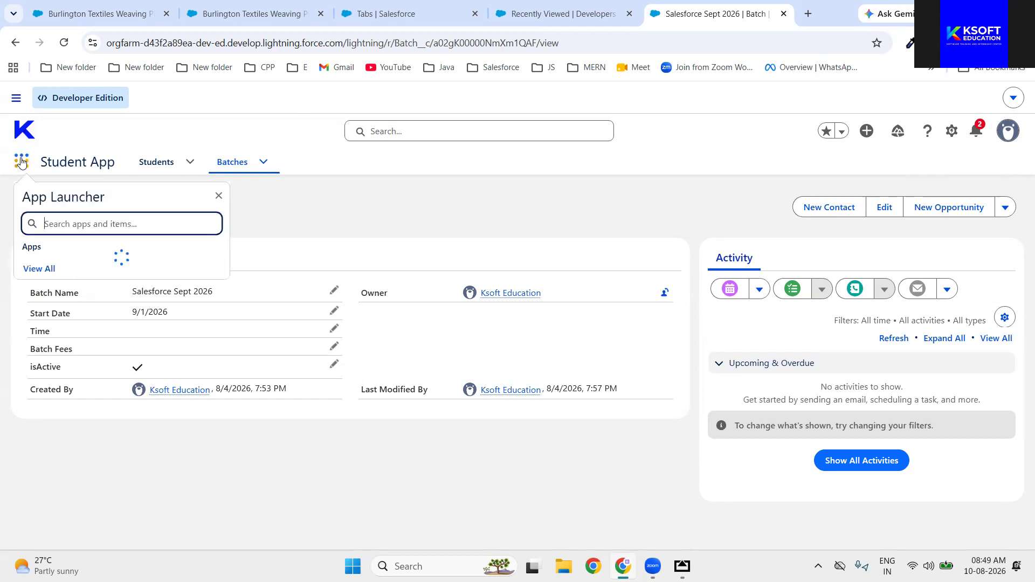
left_click(493, 215)
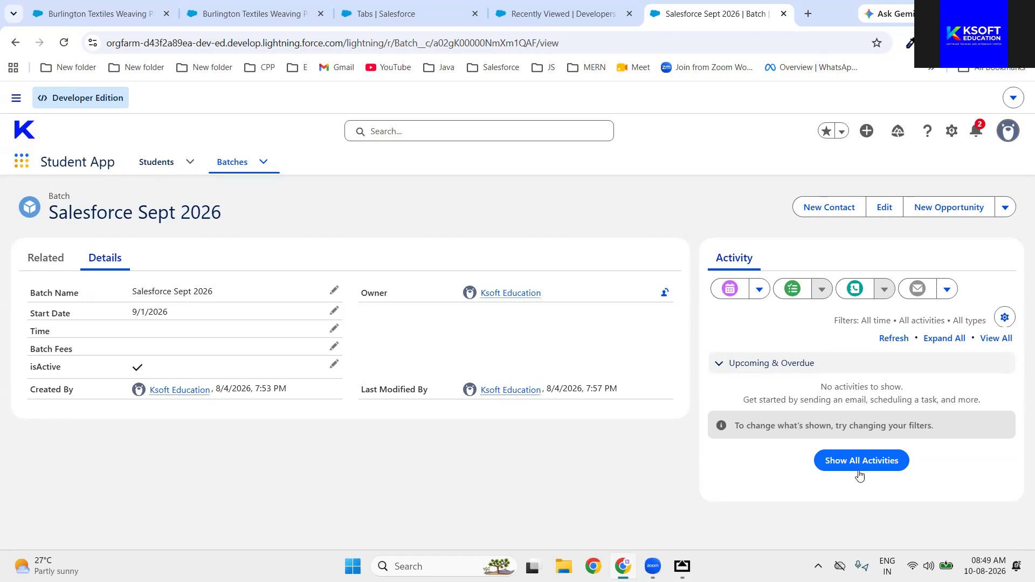
left_click(682, 566)
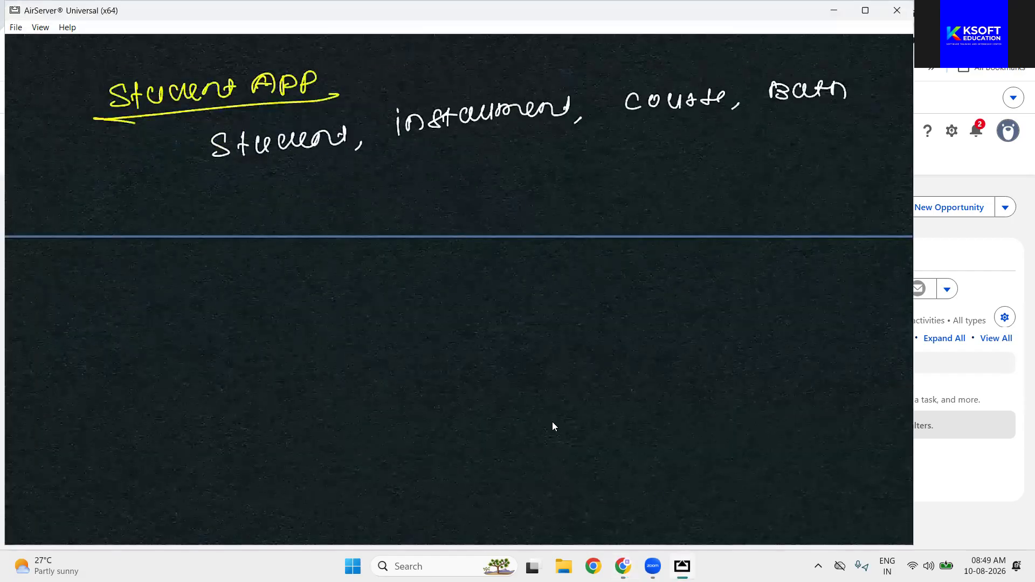
Step: Show the Student App whiteboard notes full screen and bring the blank area below them into view
double_click(553, 422)
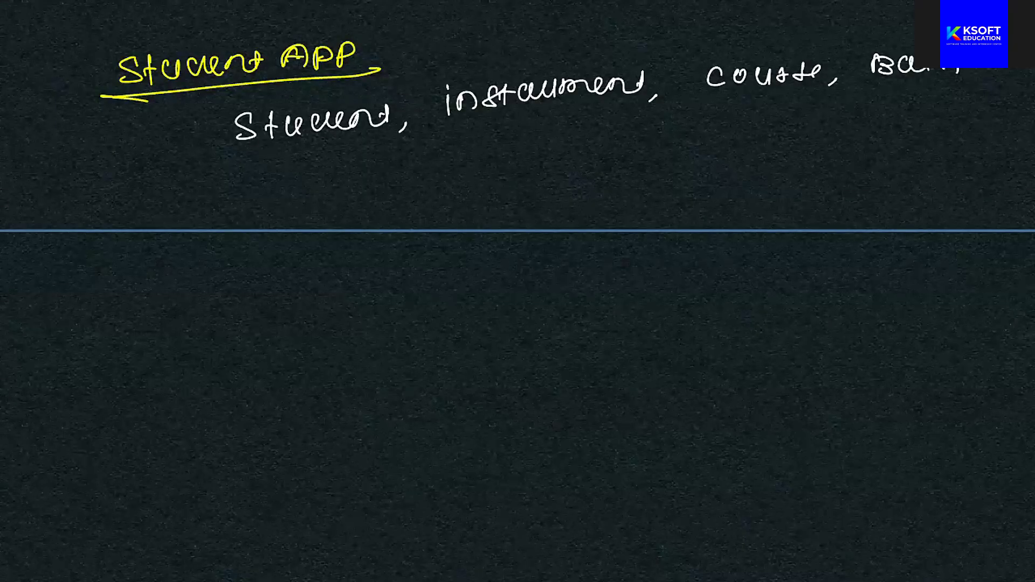
scroll(518, 291, "down", 4)
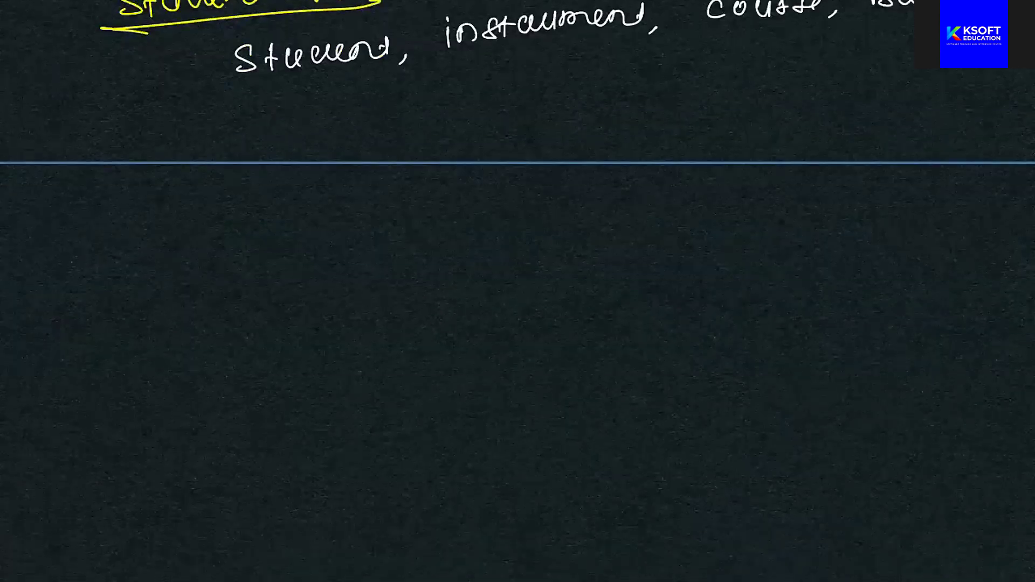
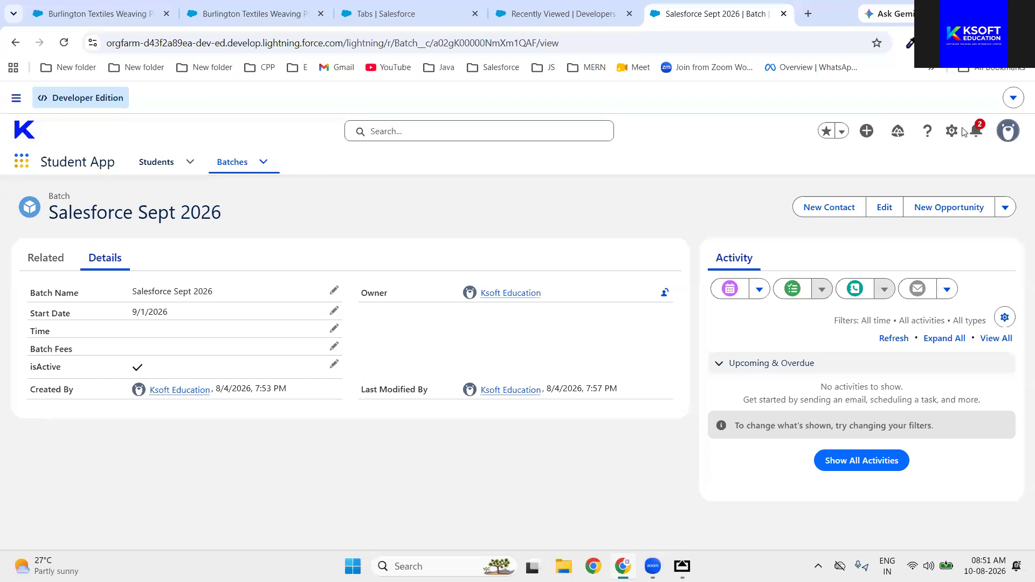
Step: Open Salesforce Setup from the Student App, search the setup items for "schema" and open Schema Builder
left_click(952, 132)
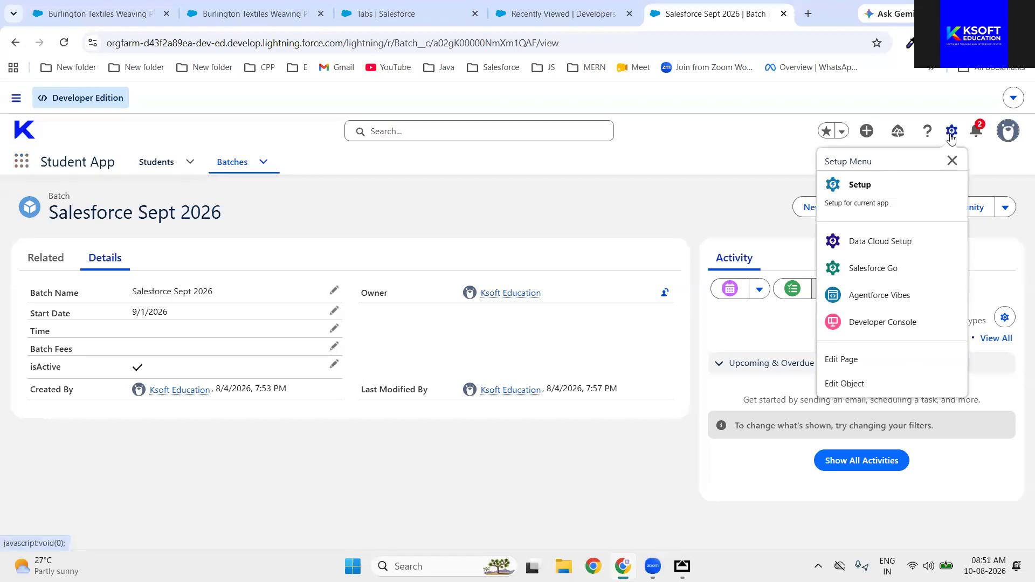
left_click(872, 205)
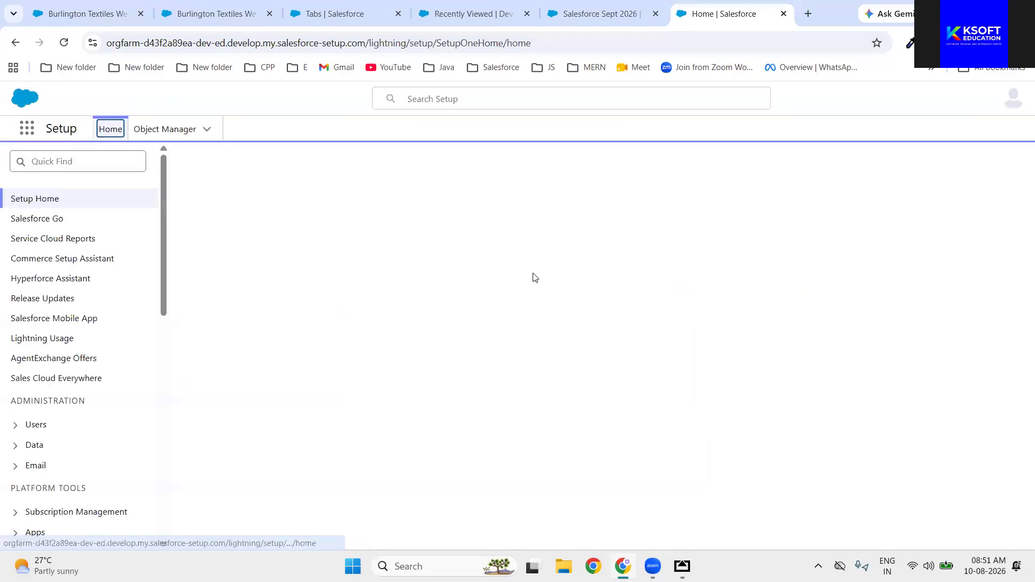
left_click(63, 194)
type("s")
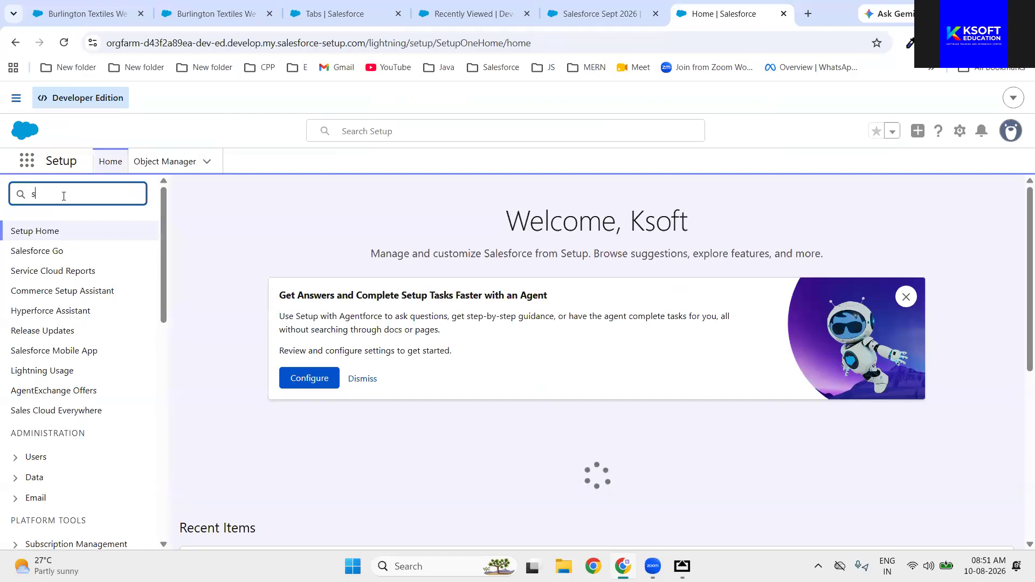
type("cem")
key("BackSpace")
key("BackSpace")
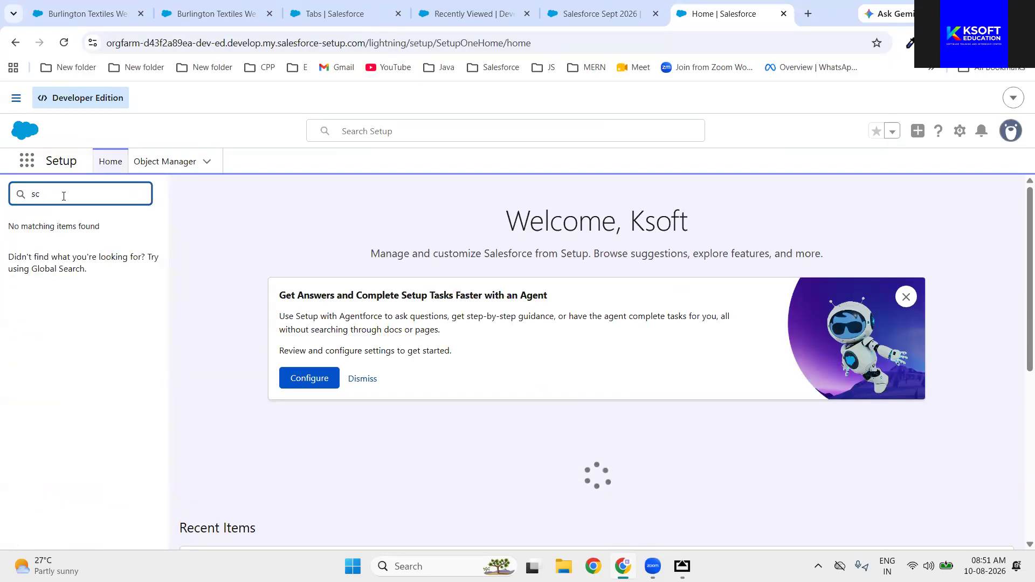
type("he,")
key("BackSpace")
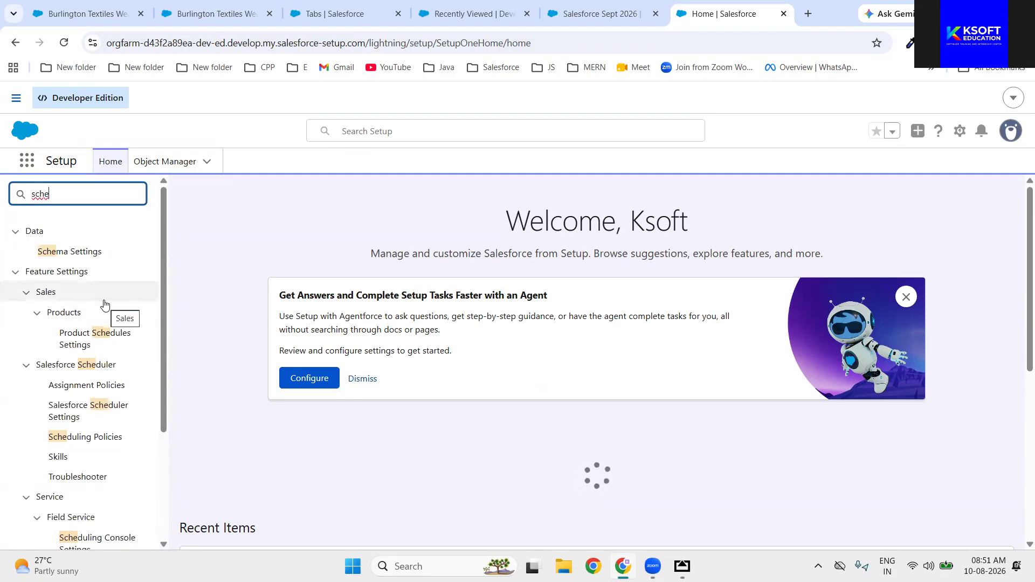
type("ma")
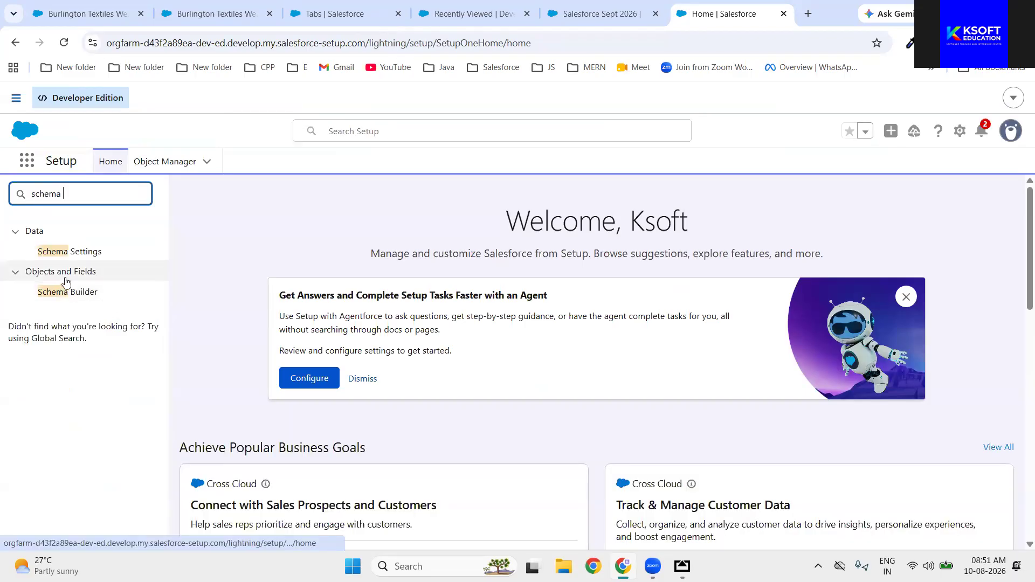
left_click(72, 300)
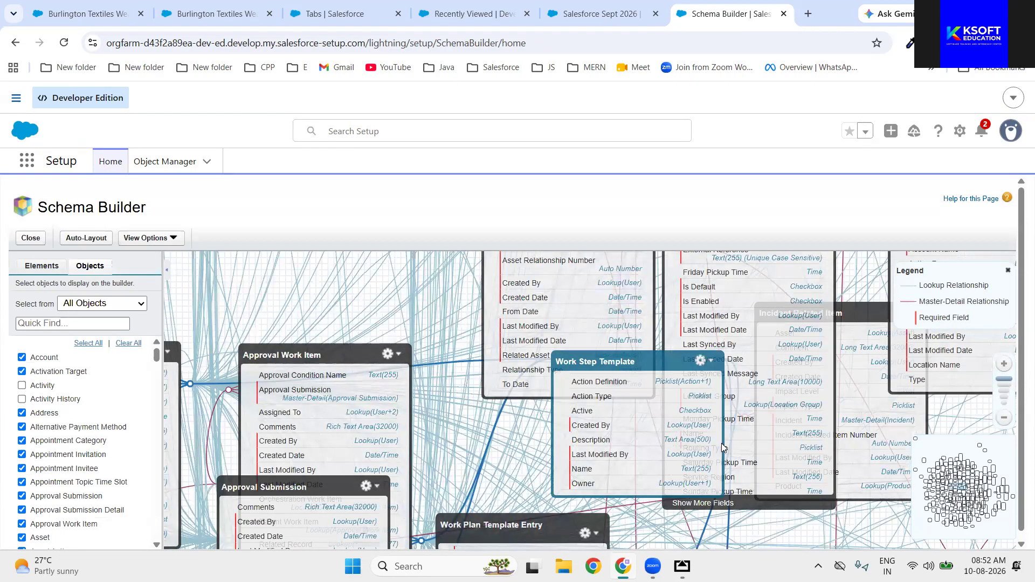
Step: Select all objects for display on the Schema Builder canvas, and clear the entire selection to empty the canvas
scroll(723, 448, "down", 4)
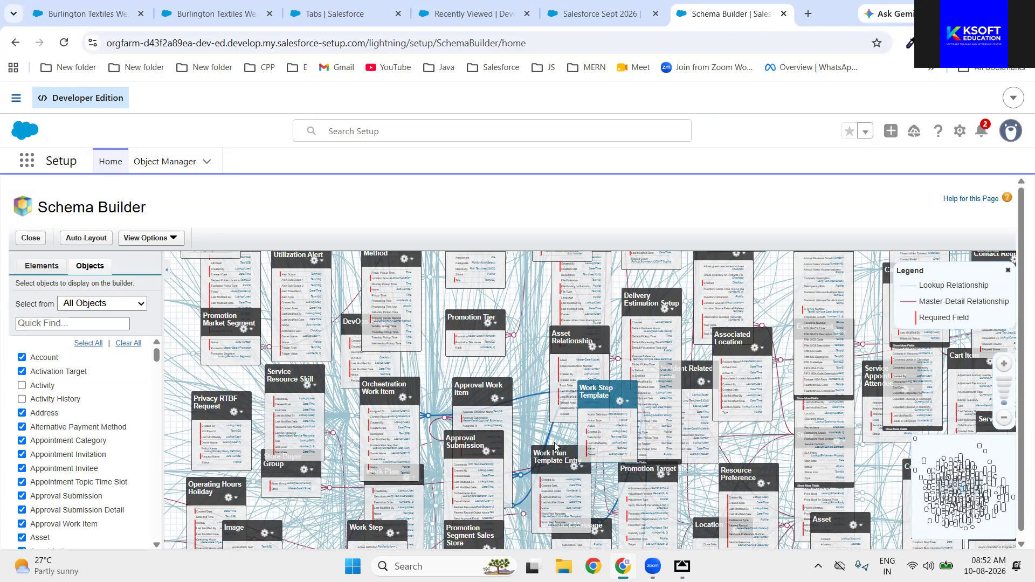
left_click(86, 343)
left_click(333, 389)
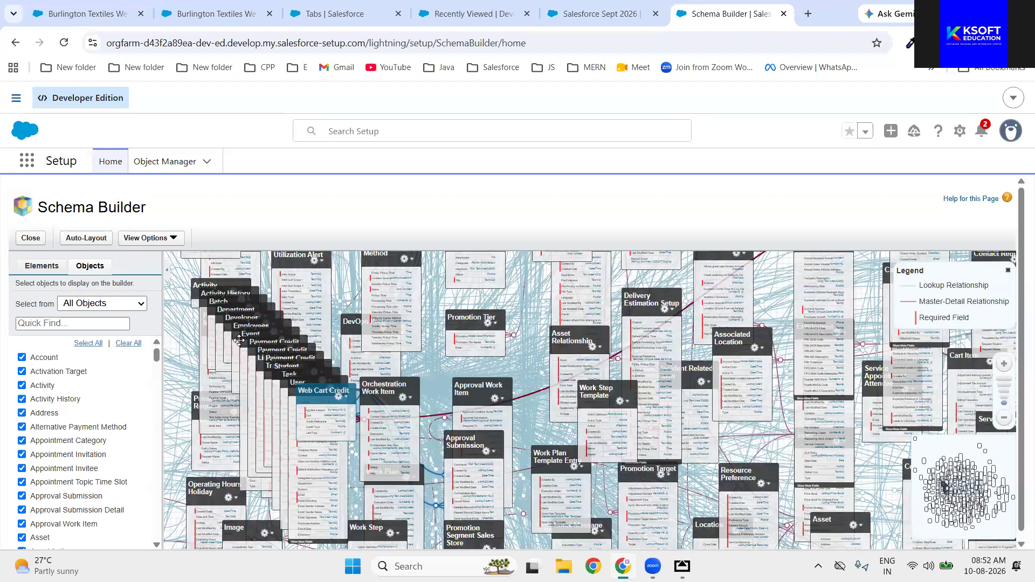
left_click(132, 343)
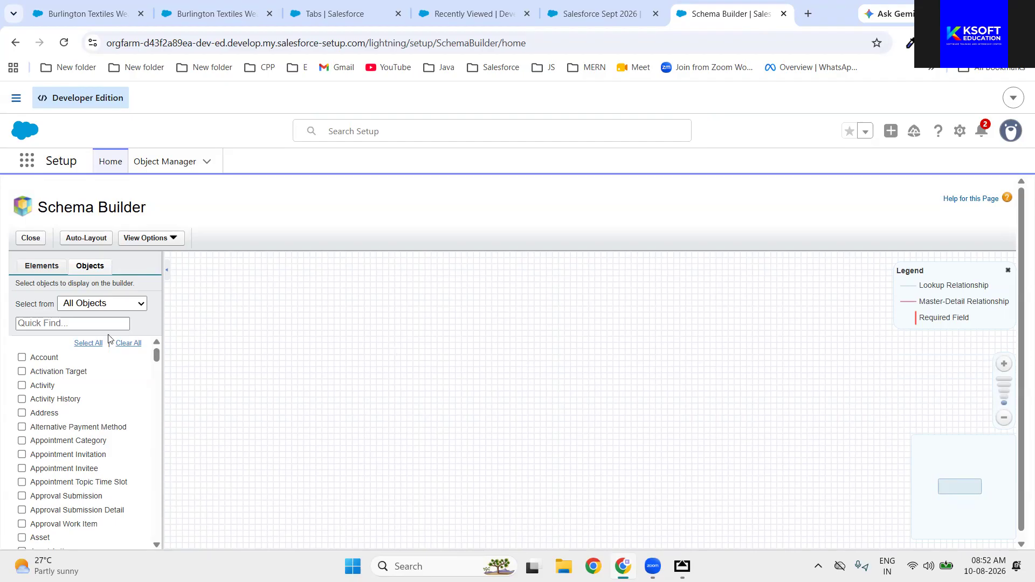
Step: Review the Schema Builder object list filtered by Selected Objects, Standard Objects and System Objects
left_click(84, 306)
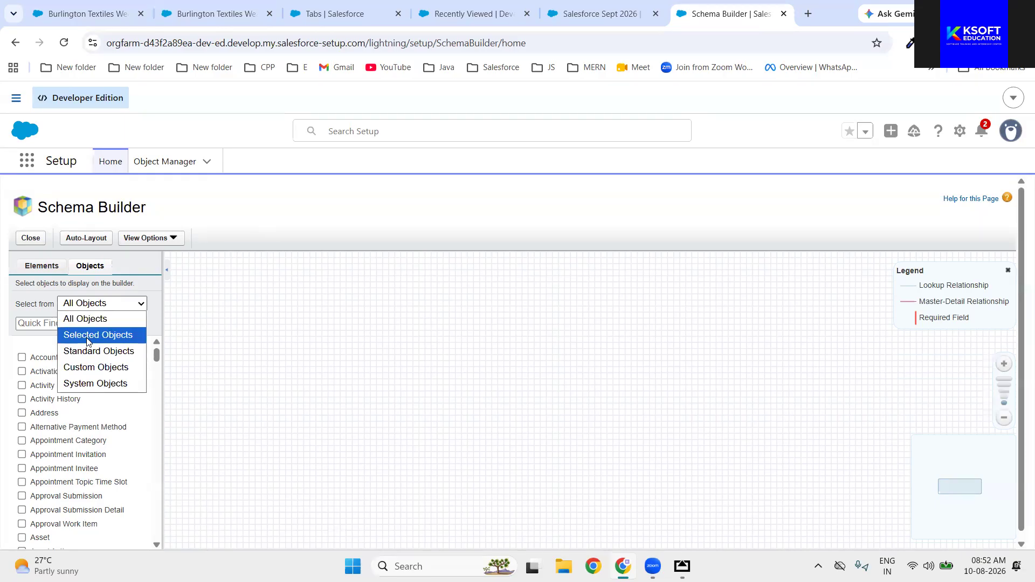
left_click(86, 335)
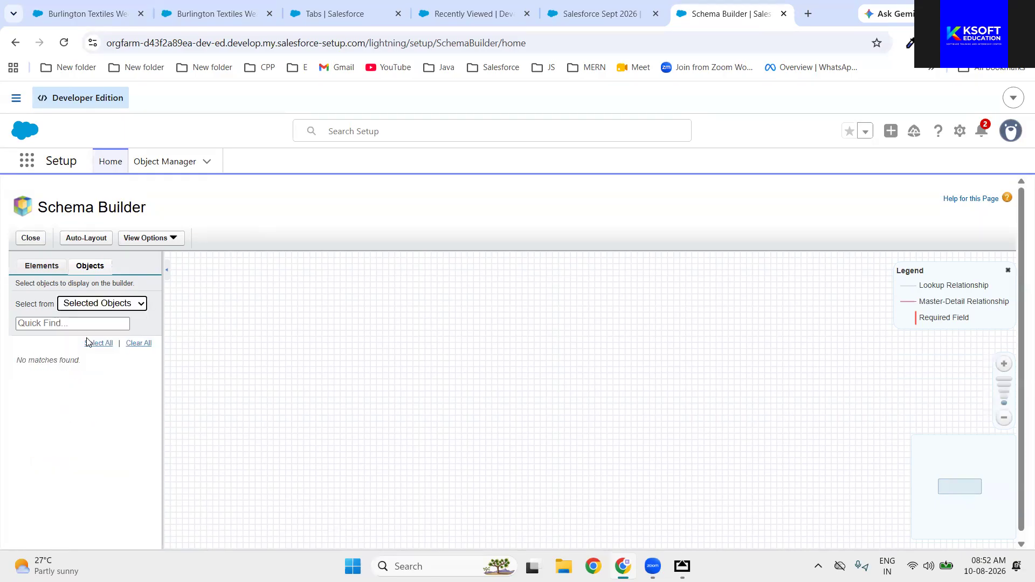
left_click(87, 309)
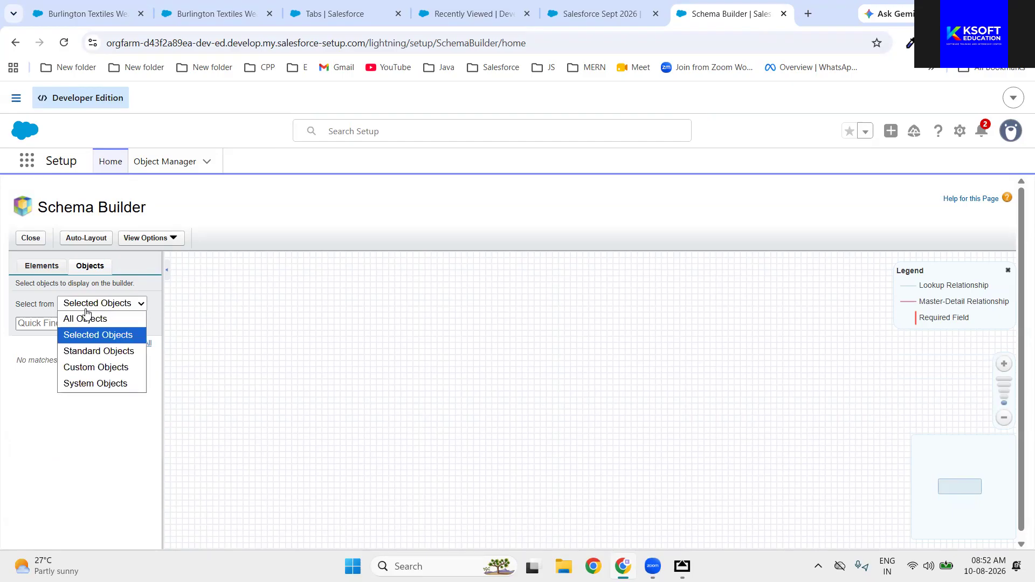
left_click(86, 351)
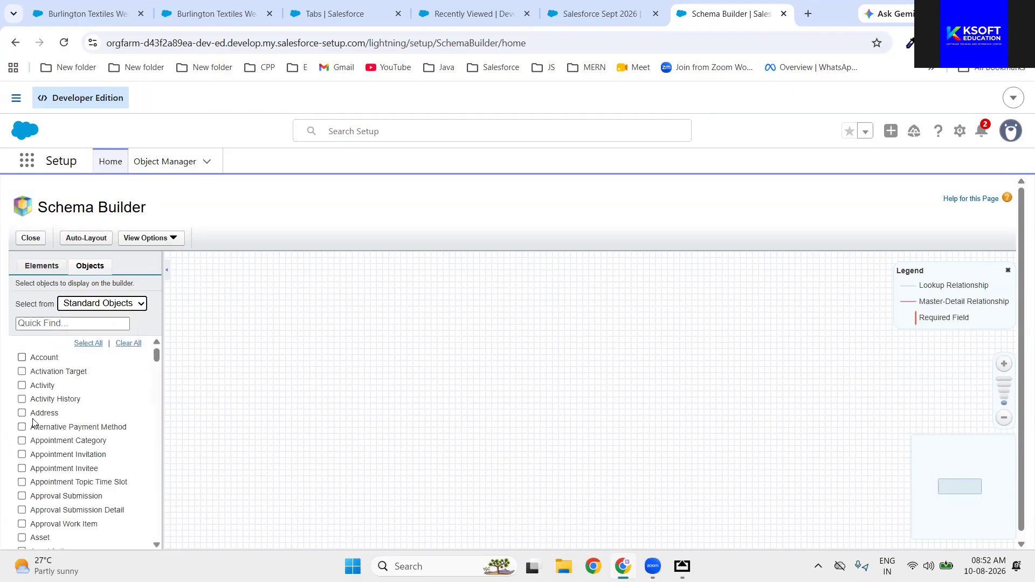
left_click(117, 309)
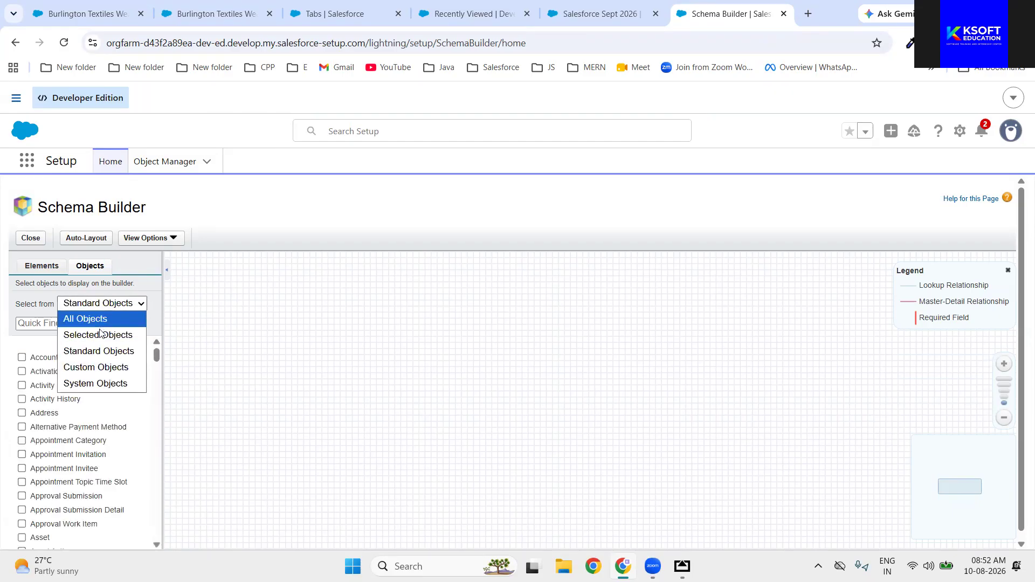
left_click(97, 384)
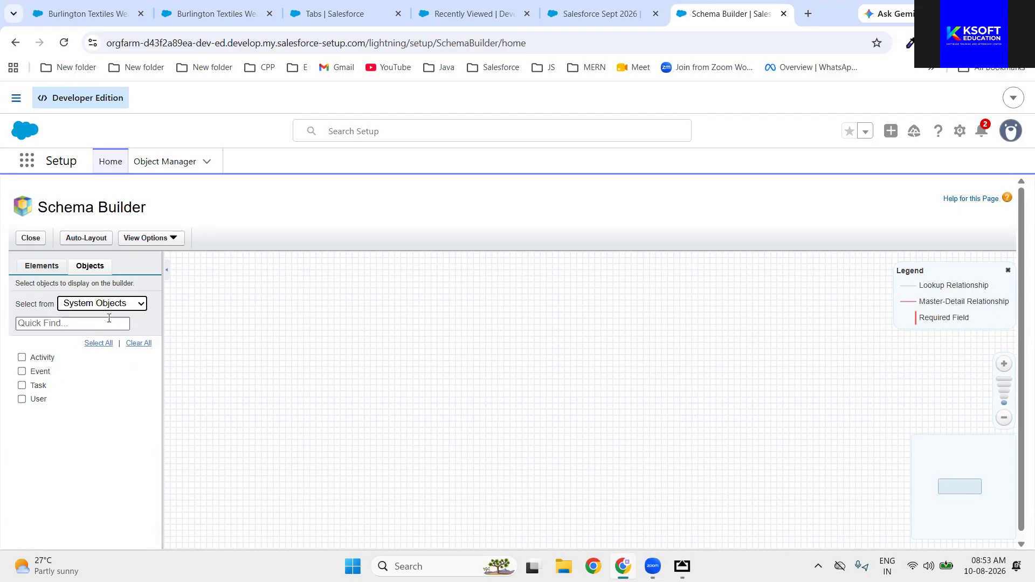
Step: Filter the object list to Custom Objects and display Batch and Student side by side on the canvas, with Student before Batch
left_click(89, 304)
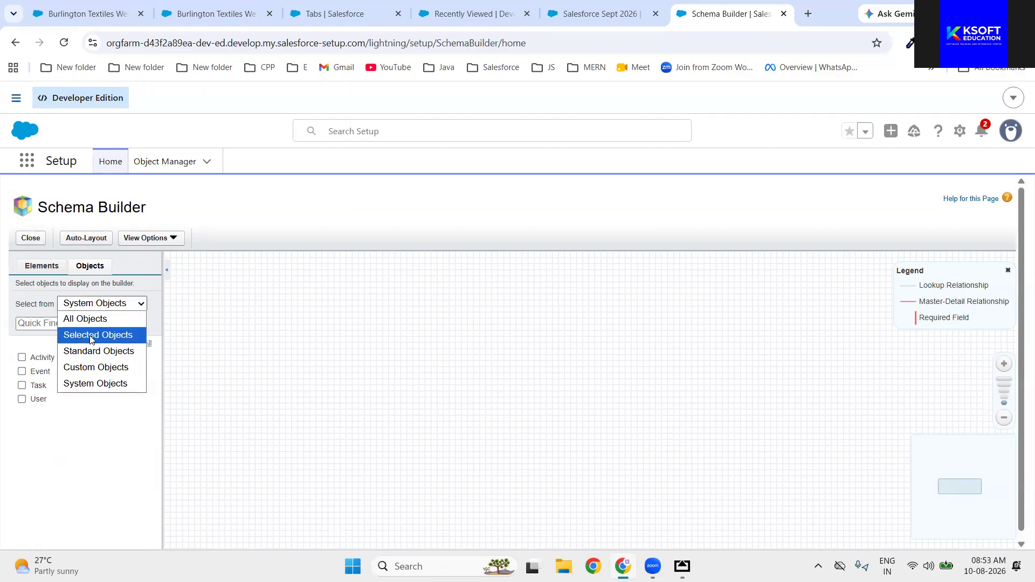
left_click(95, 369)
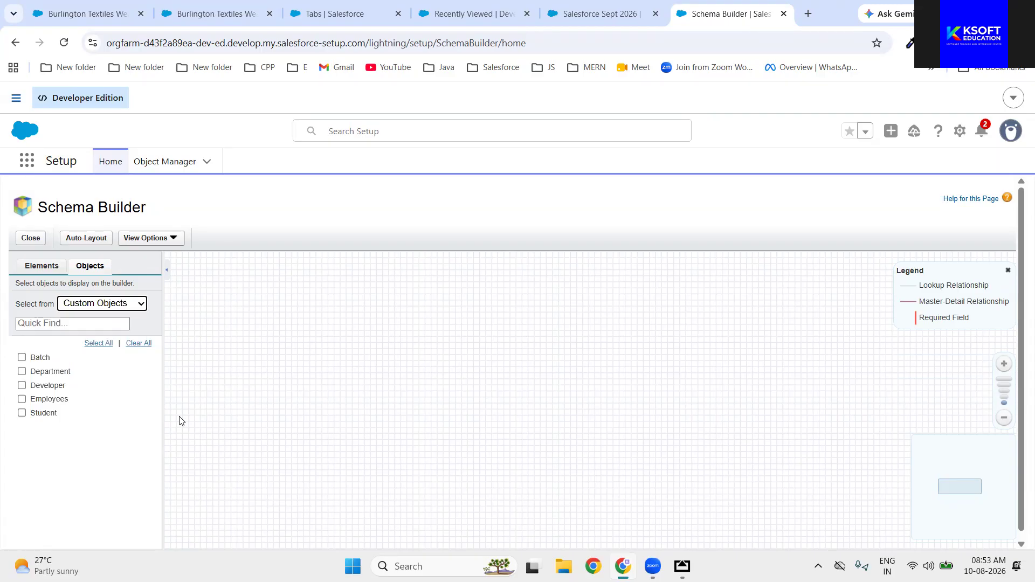
left_click(22, 357)
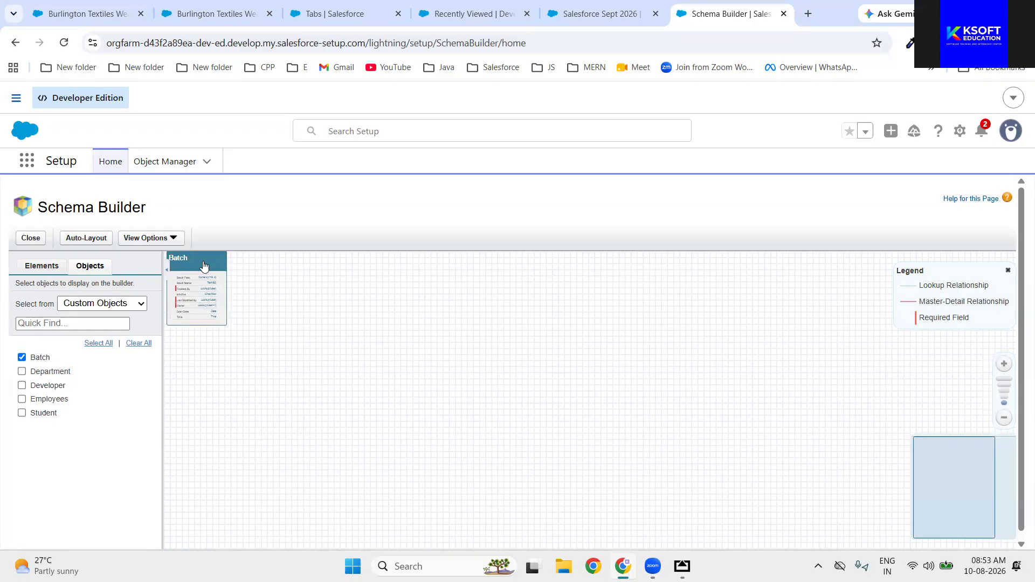
left_click_drag(200, 261, 349, 345)
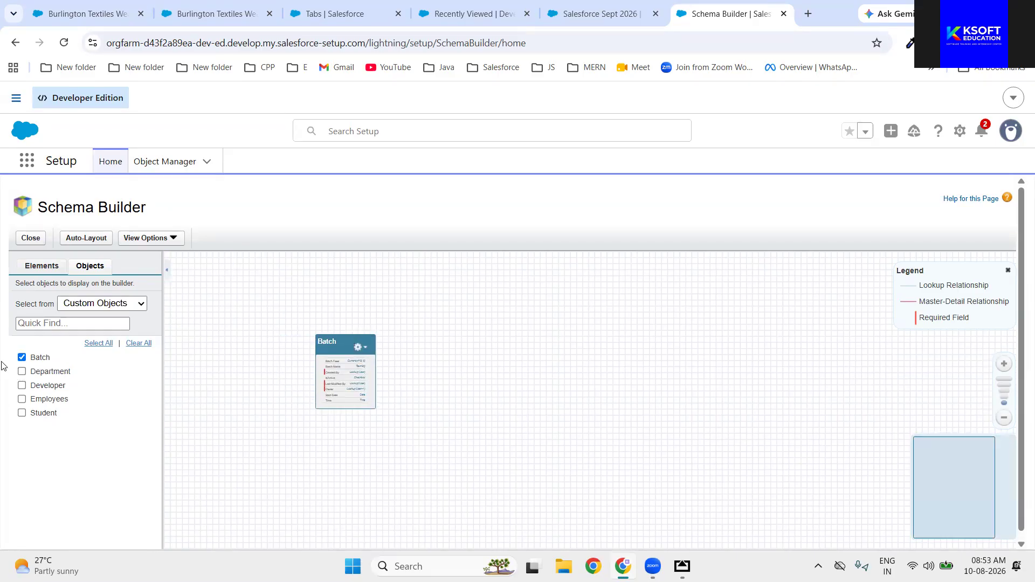
left_click(22, 413)
mouse_move(323, 346)
left_click_drag(336, 348, 480, 305)
left_click_drag(252, 326, 340, 303)
Step: Add Department and Employees to the canvas, place both apart below Batch, and move Student farther away from Batch
left_click(46, 373)
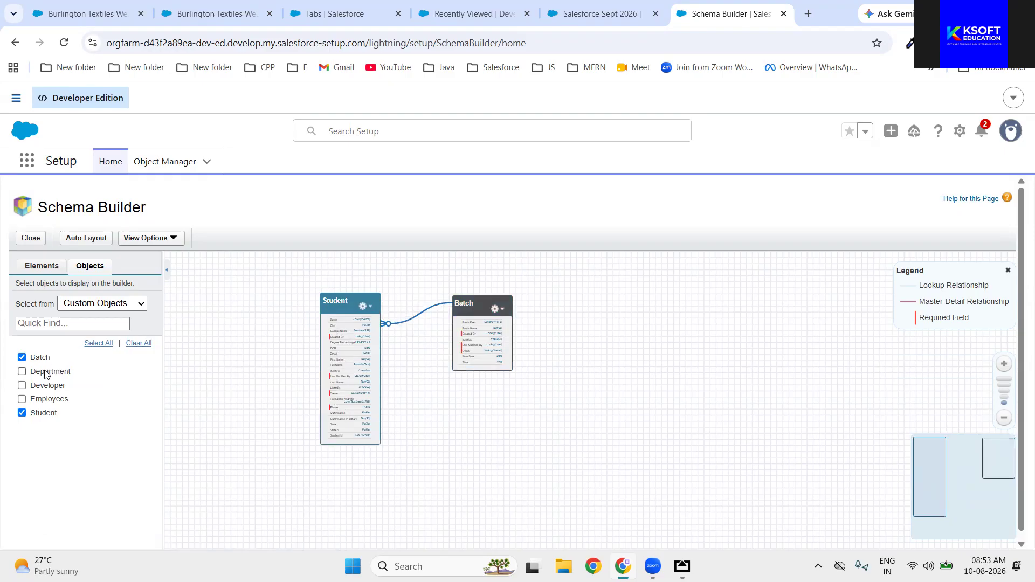
left_click(21, 401)
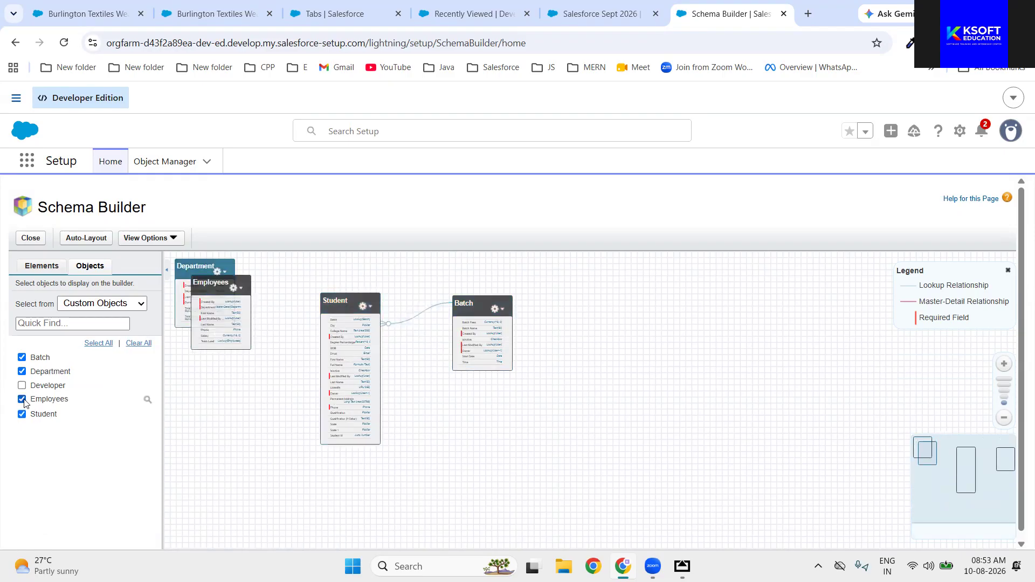
left_click_drag(227, 288, 541, 409)
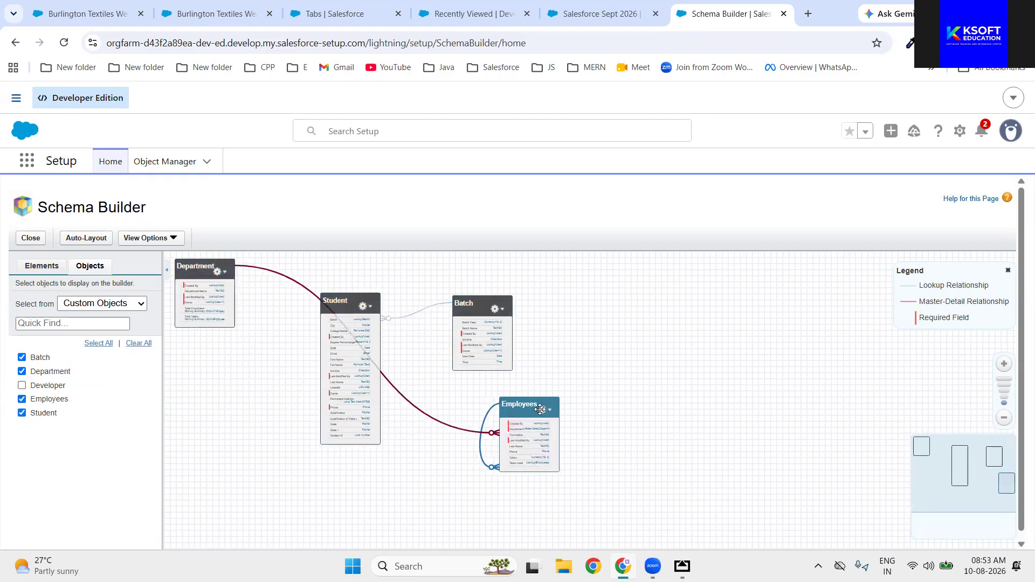
left_click_drag(184, 263, 658, 376)
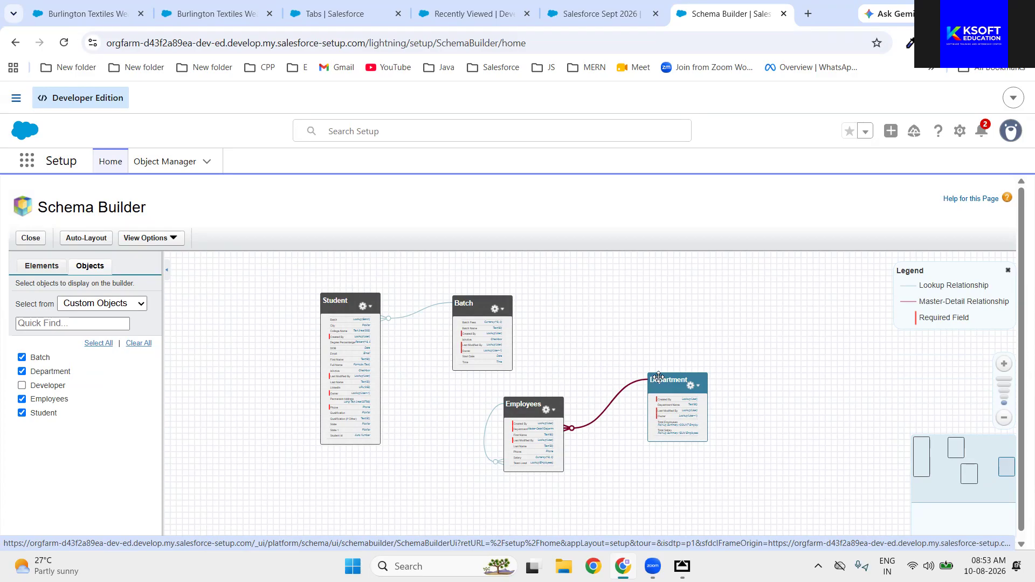
left_click_drag(362, 300, 329, 299)
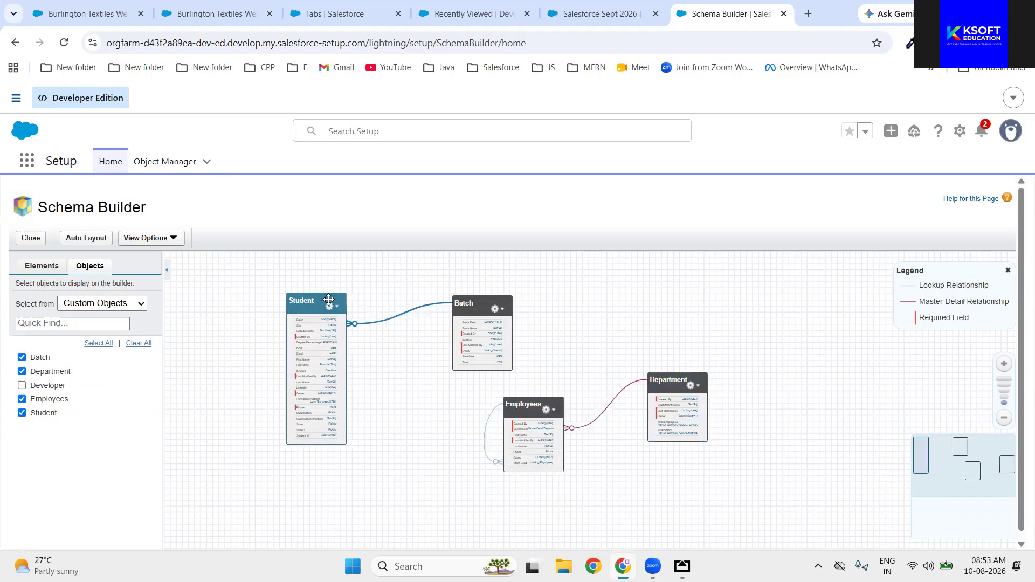
Step: Enlarge the schema diagram and compare the link between Student and Batch with the Lookup Relationship entry in the legend
left_click(1009, 378)
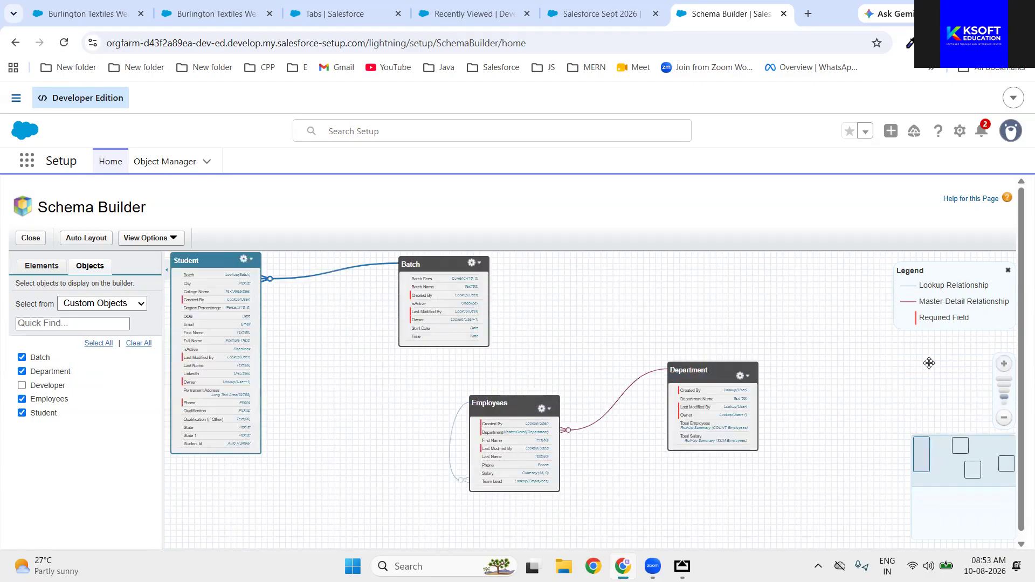
left_click_drag(521, 370, 626, 403)
left_click_drag(431, 389, 432, 428)
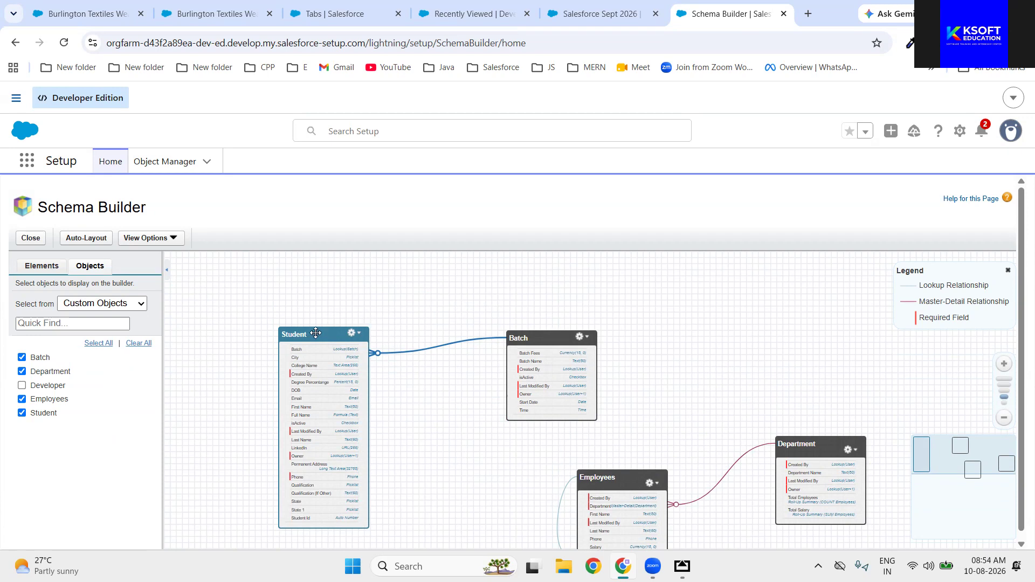
mouse_move(467, 348)
left_click_drag(930, 283, 995, 288)
left_click(995, 289)
Step: Move Department higher on the canvas and place Employees between Batch and Department so the objects form a row
left_click(812, 450)
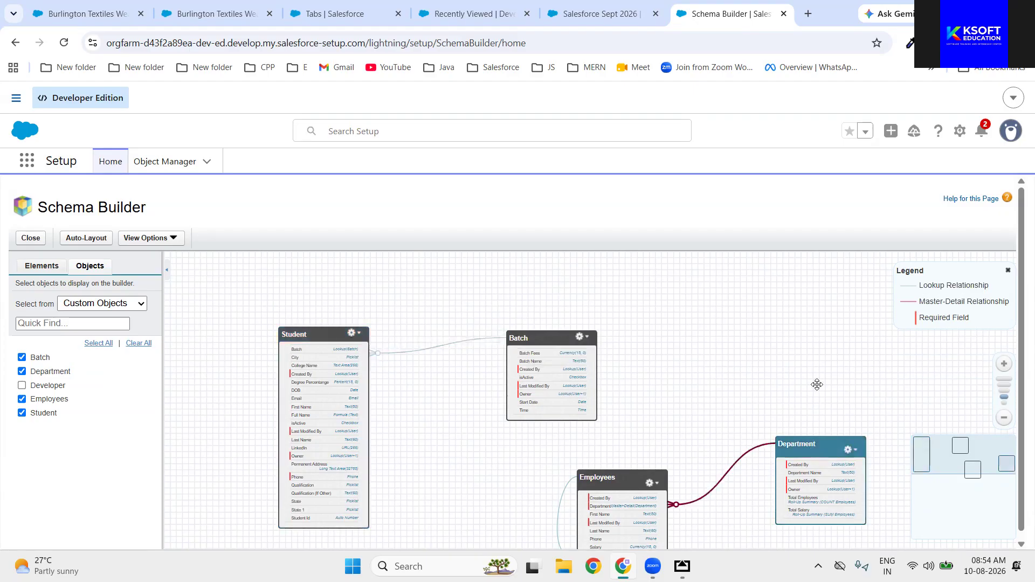
left_click_drag(817, 385, 813, 371)
left_click_drag(614, 483, 655, 464)
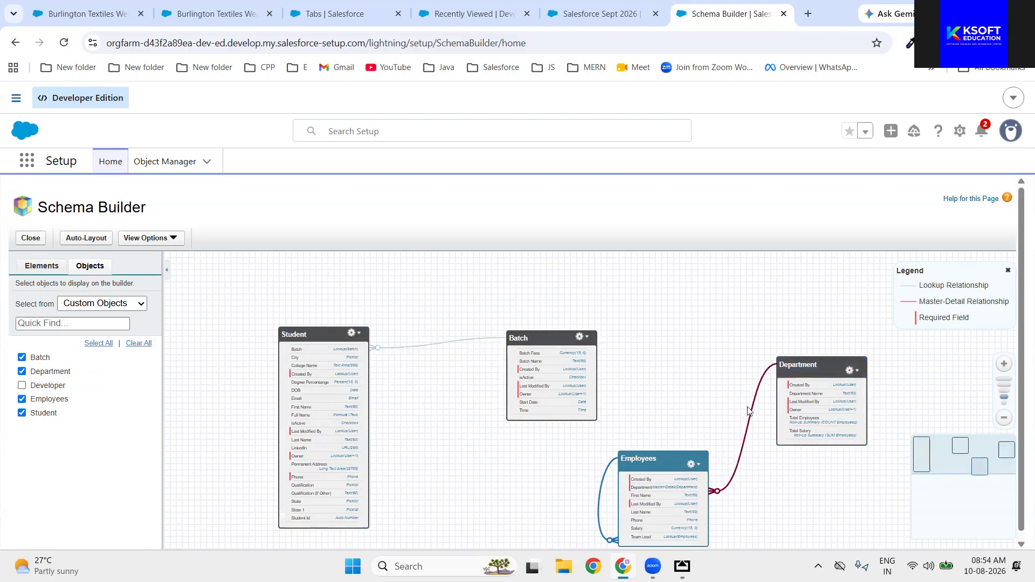
mouse_move(754, 404)
left_click_drag(663, 465, 683, 351)
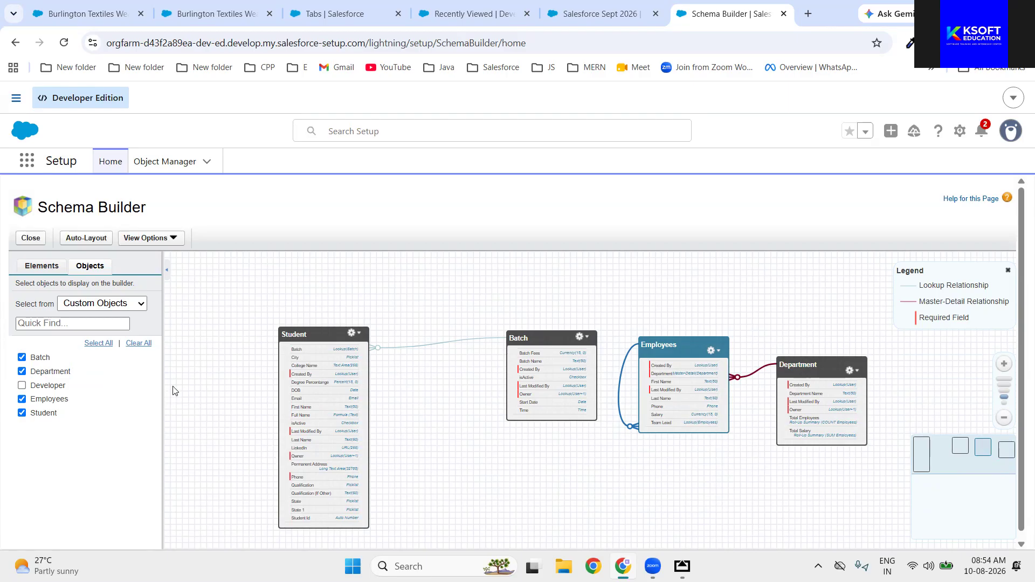
Step: Place a new object on the canvas, review the settings of its creation form, and close the form without saving
left_click(42, 267)
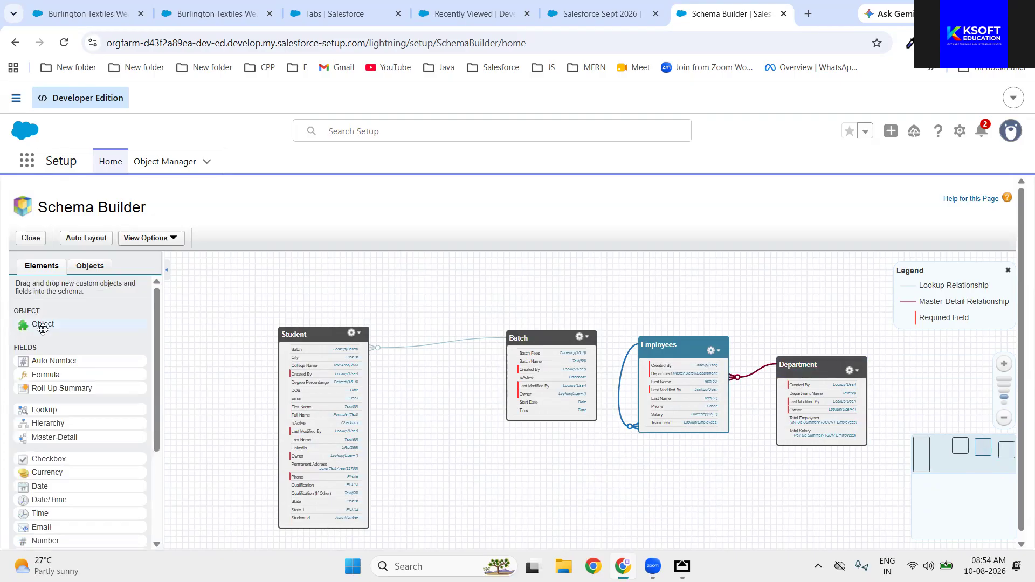
left_click_drag(41, 327, 447, 305)
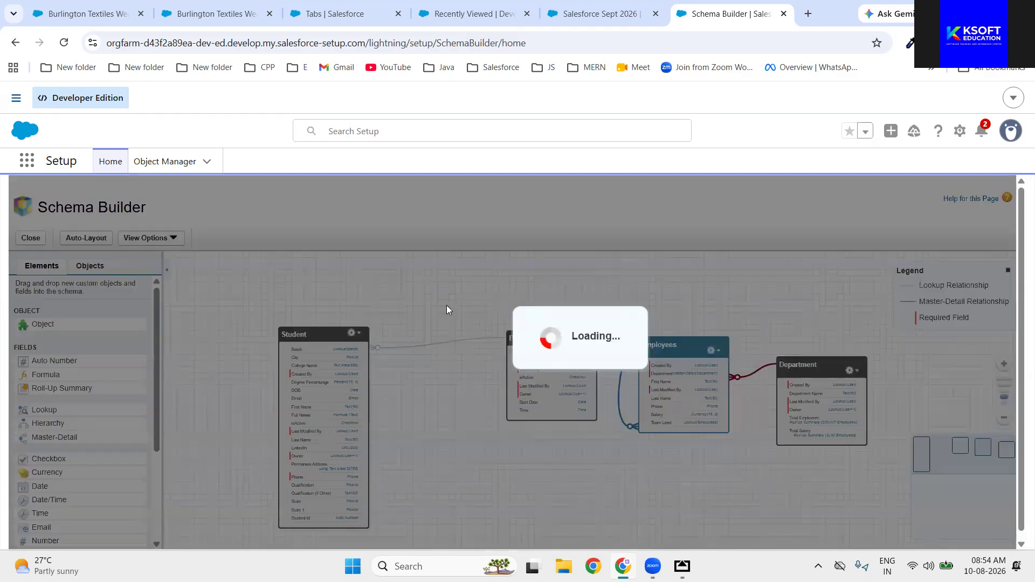
left_click_drag(341, 199, 431, 208)
left_click(443, 233)
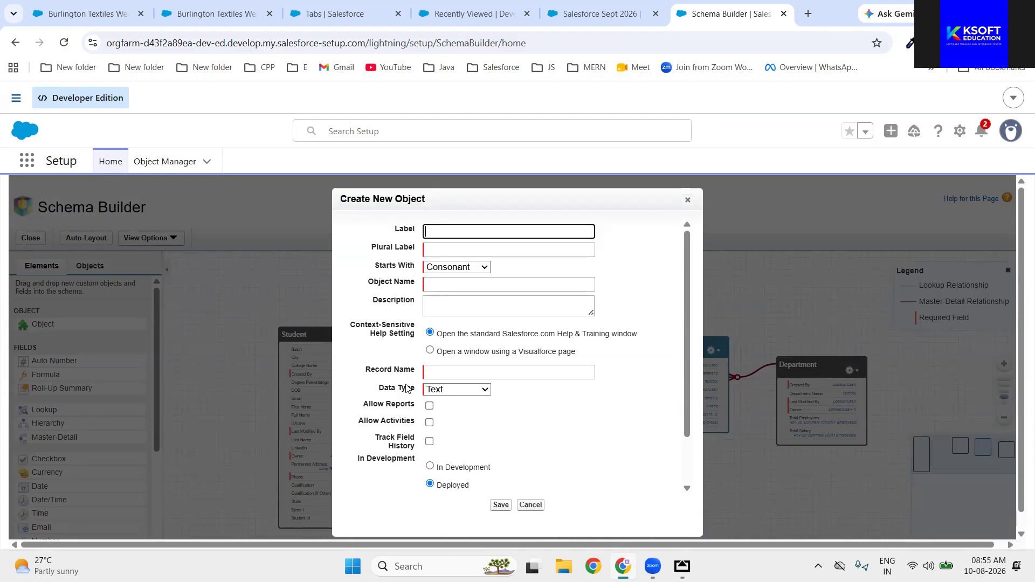
scroll(408, 388, "down", 1)
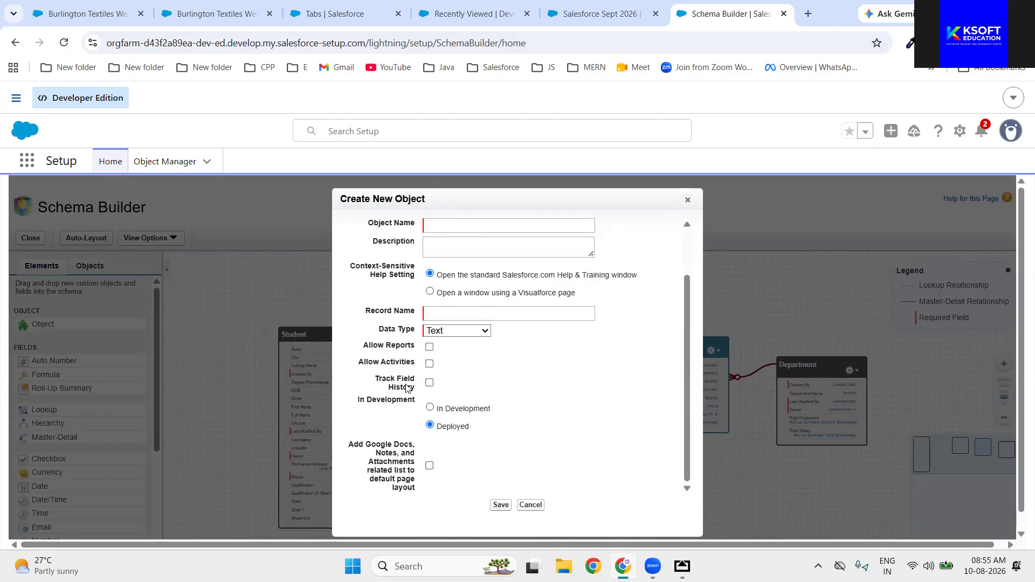
left_click(688, 200)
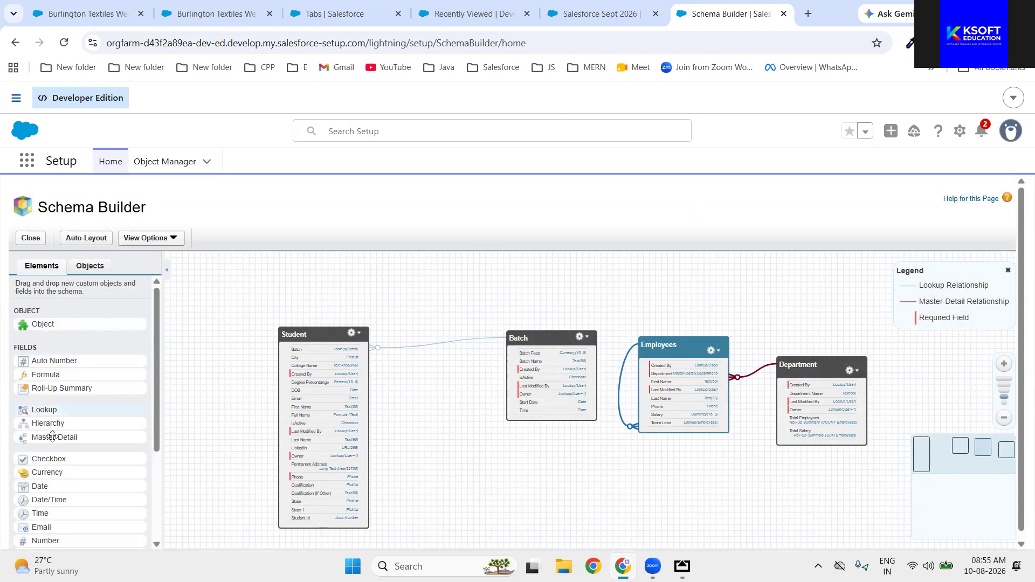
Step: Place a Number field on the Batch object, review its creation form, and close it without saving
scroll(73, 469, "down", 2)
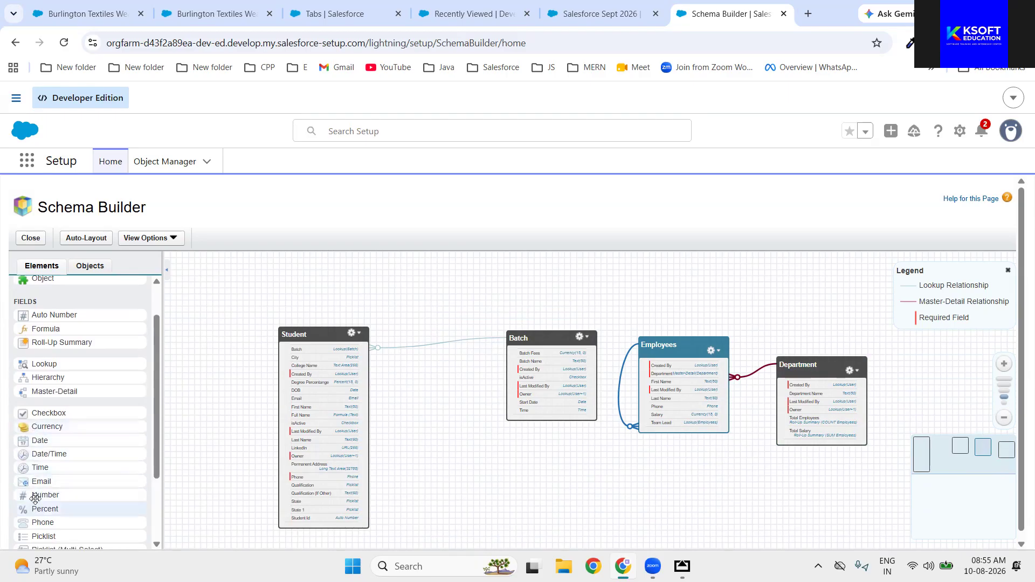
left_click_drag(38, 494, 519, 353)
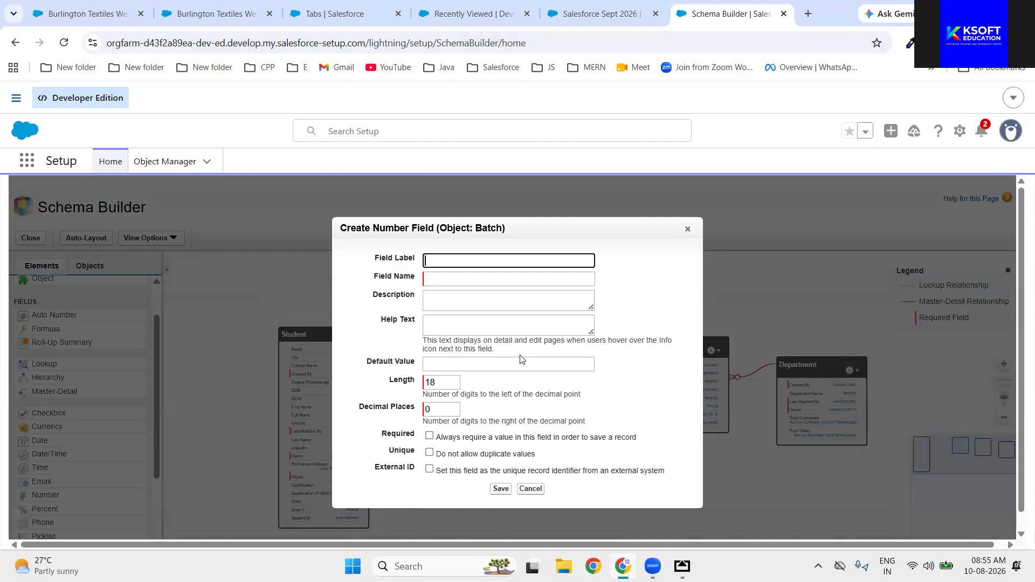
double_click(479, 230)
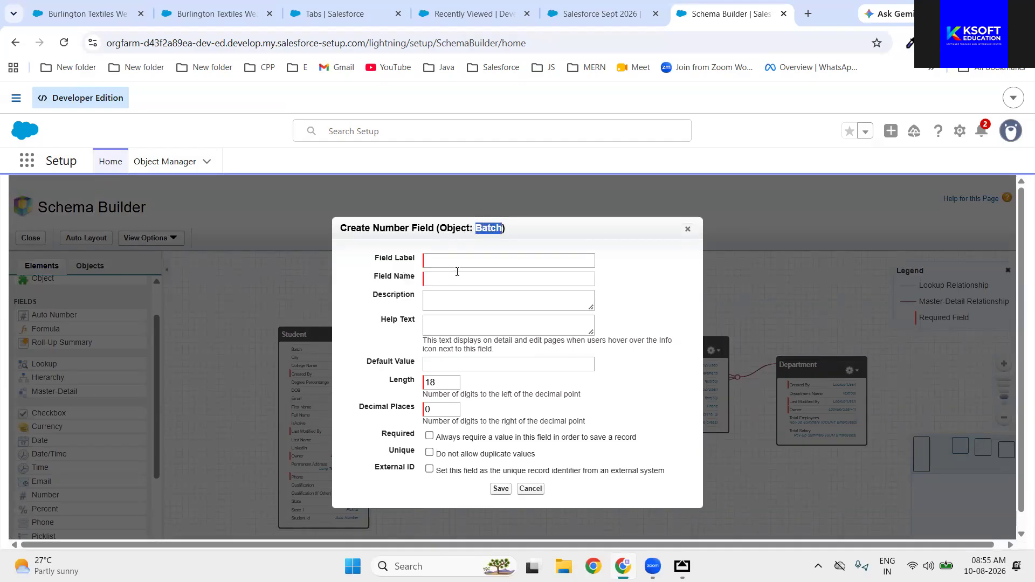
left_click(688, 230)
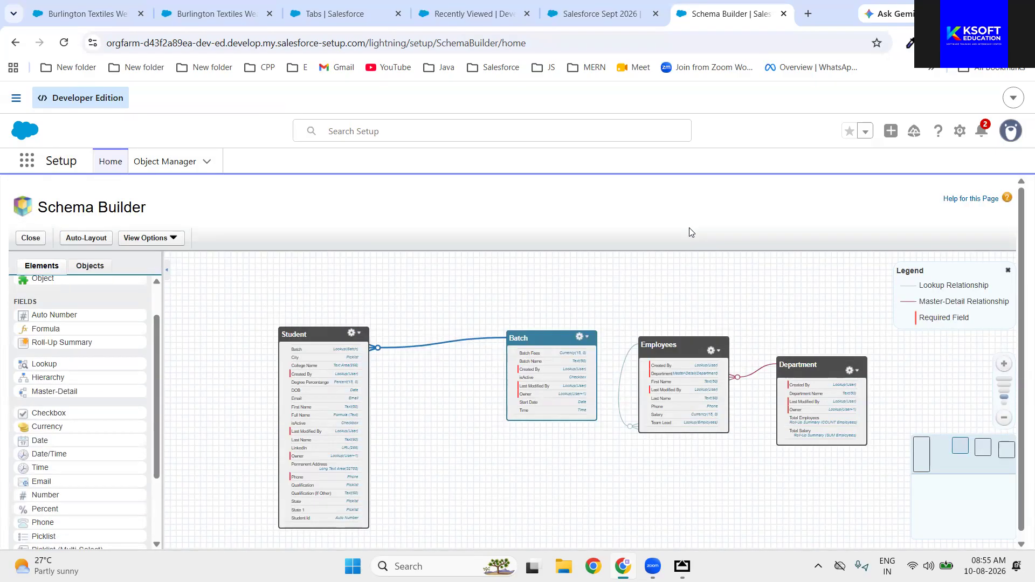
Step: Move Batch, Employees and Department out of their row and rearrange the diagram with Auto-Layout
left_click_drag(549, 333, 534, 280)
left_click_drag(680, 349, 640, 439)
left_click_drag(809, 364, 774, 332)
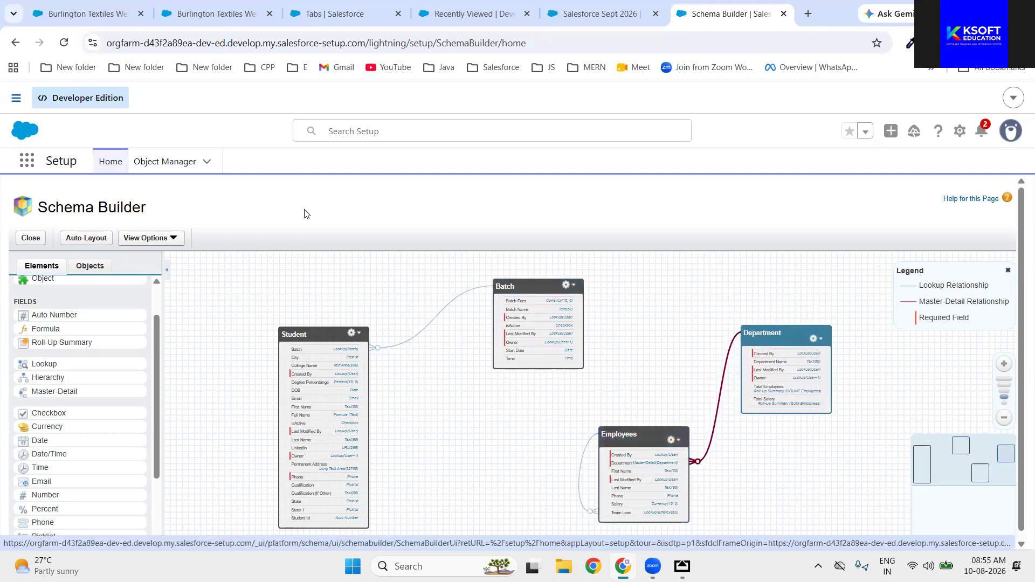
left_click(88, 240)
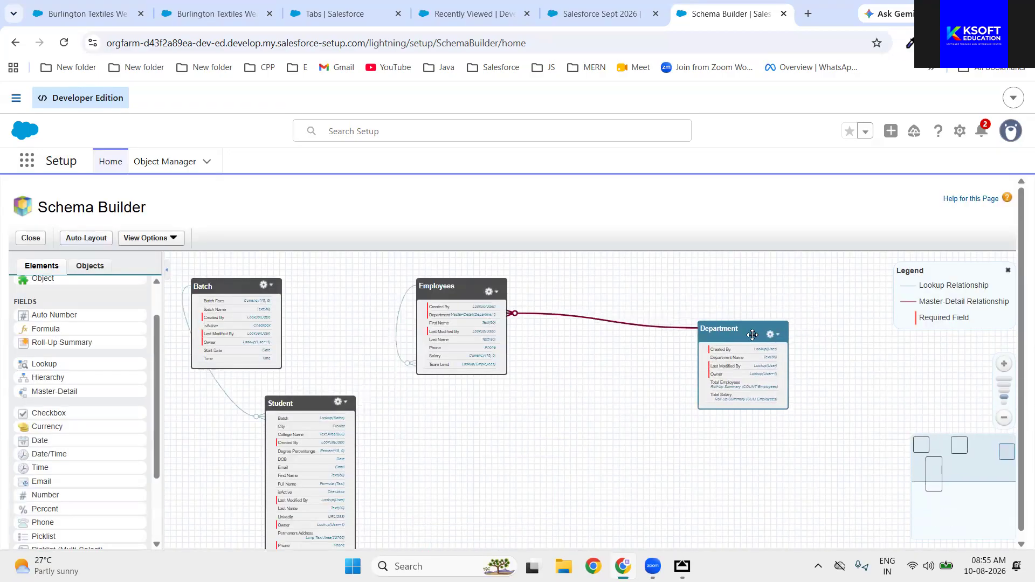
Step: Move Student far away from the other objects, reapply Auto-Layout, and place Department beside Employees
left_click_drag(307, 410, 574, 407)
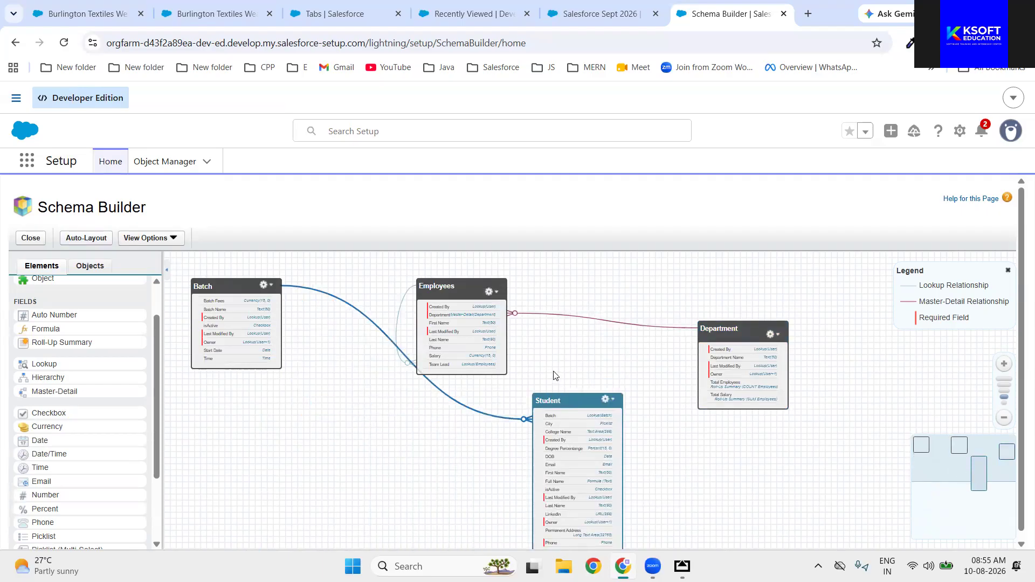
left_click_drag(571, 400, 1002, 579)
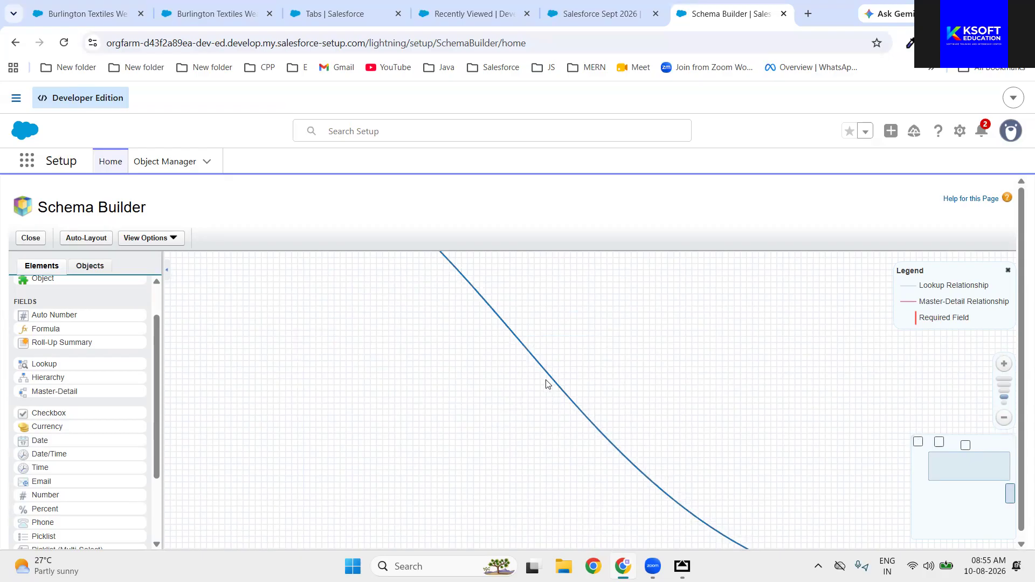
left_click(80, 238)
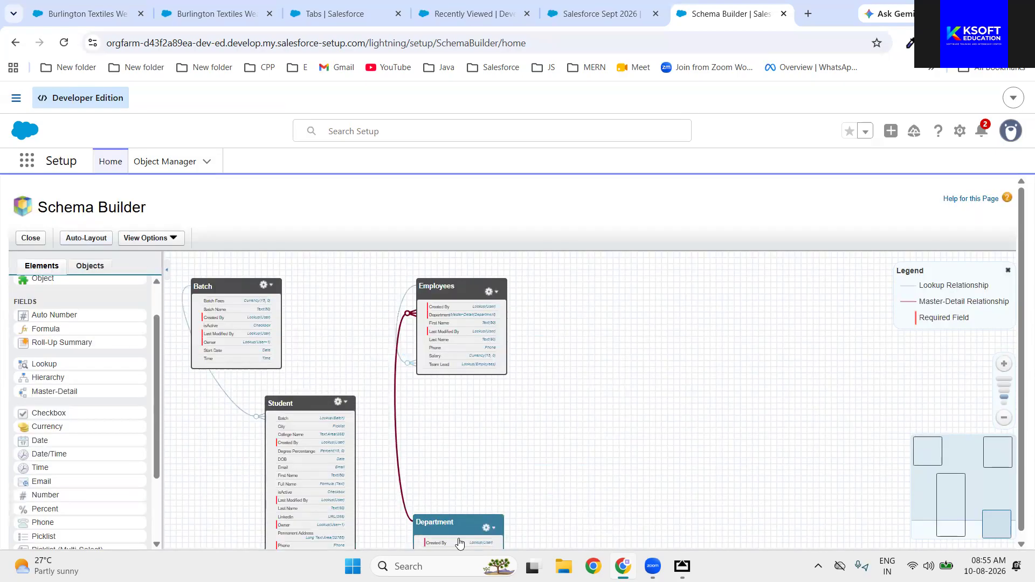
left_click_drag(446, 522, 736, 322)
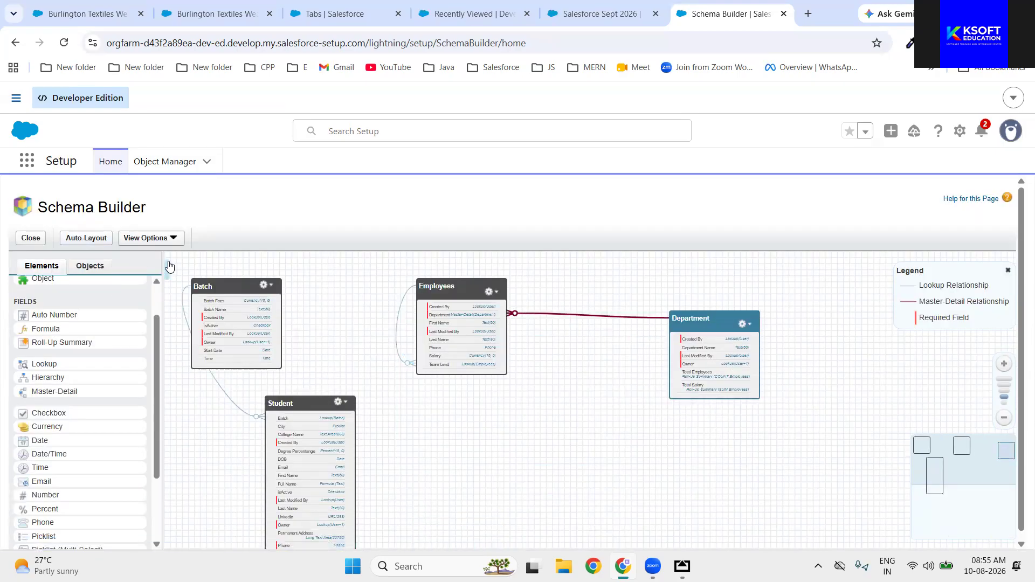
Step: Display element names instead of labels in the diagram and inspect the relationship between Employees and Department
left_click(173, 239)
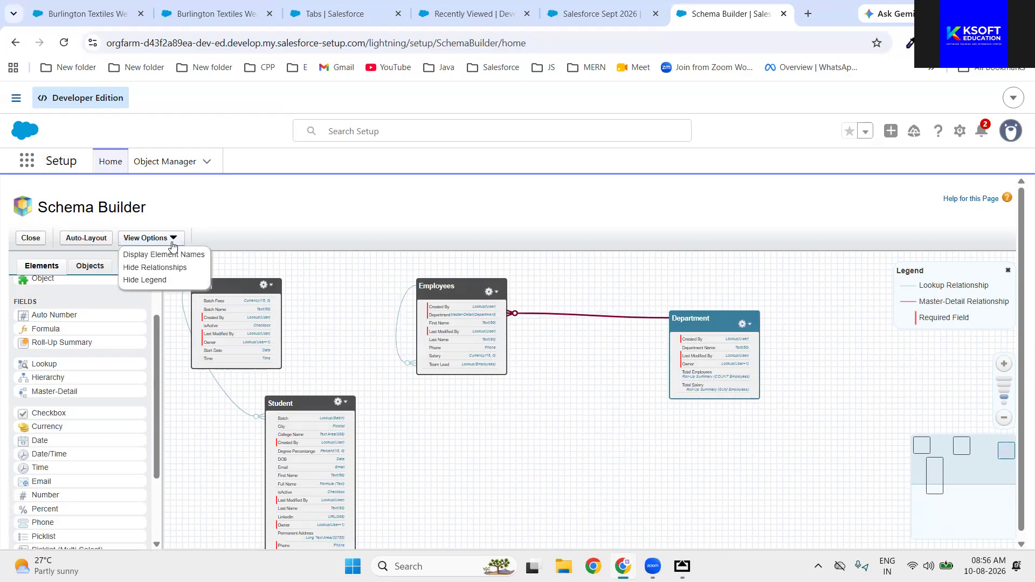
left_click(196, 254)
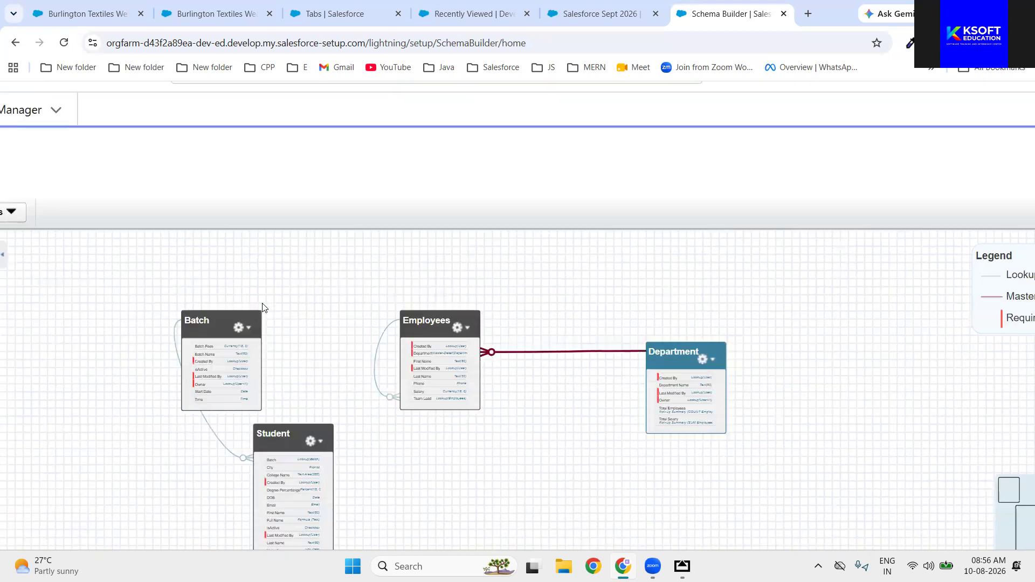
left_click(175, 240)
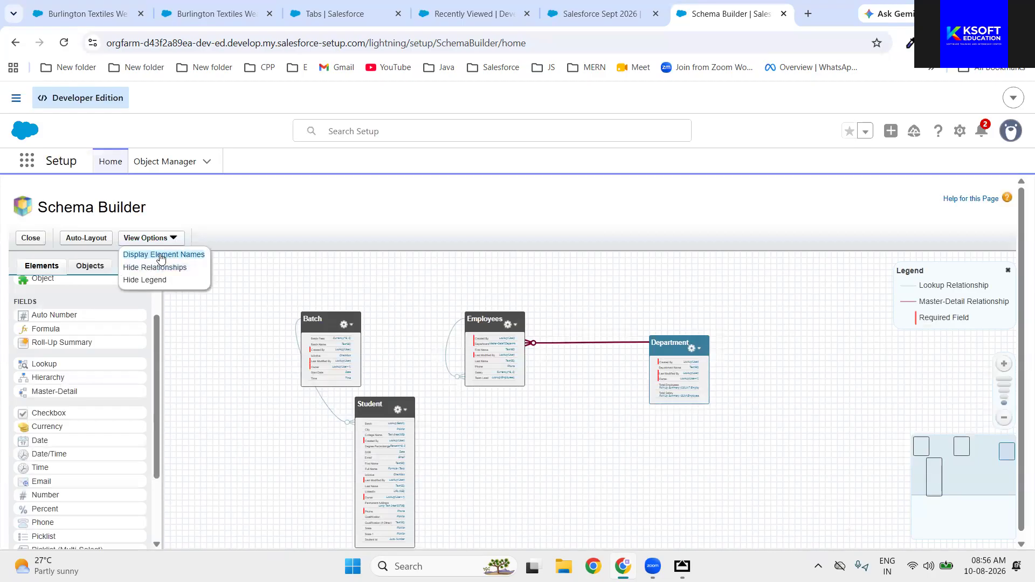
left_click(160, 256)
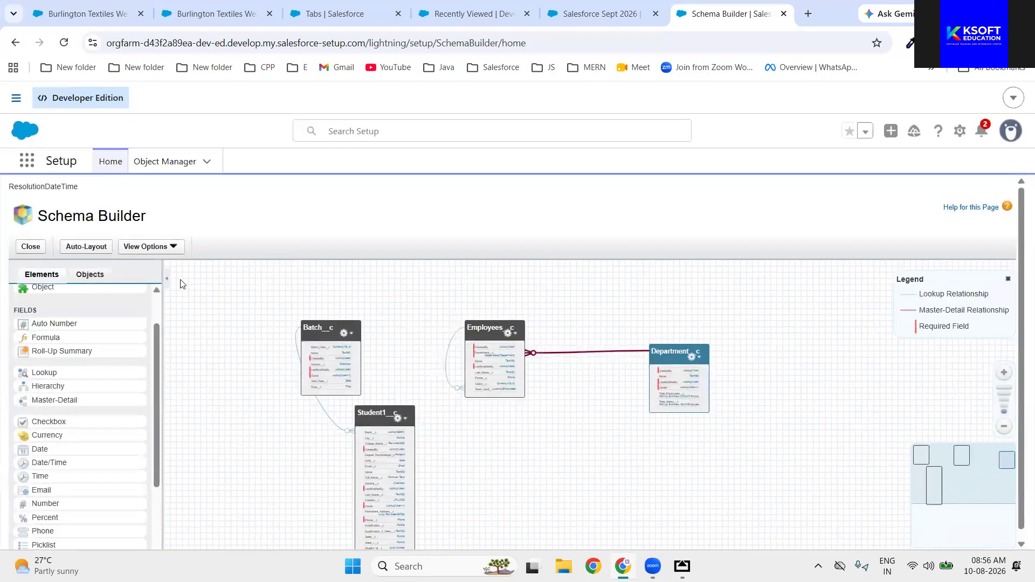
left_click(168, 247)
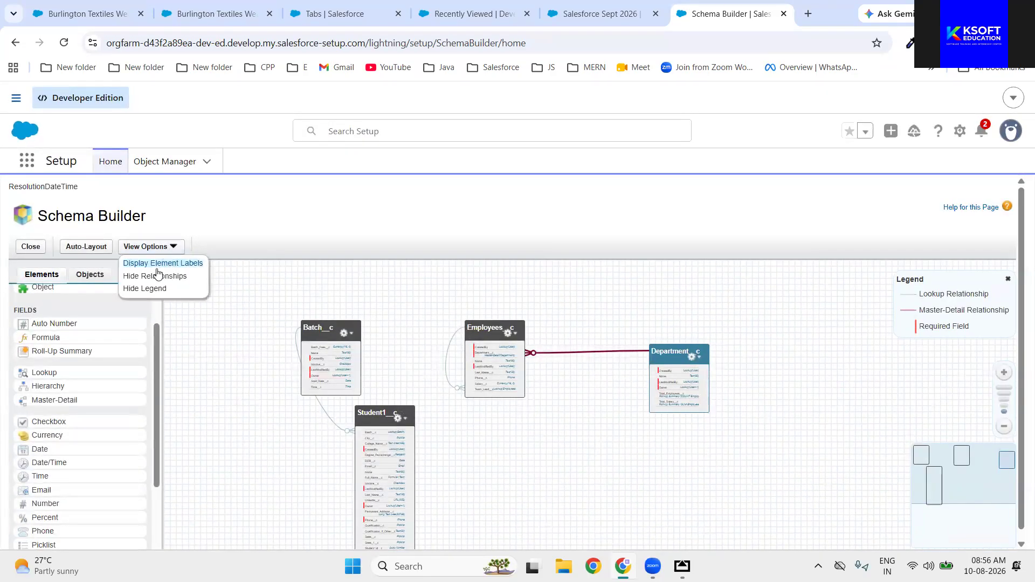
mouse_move(596, 358)
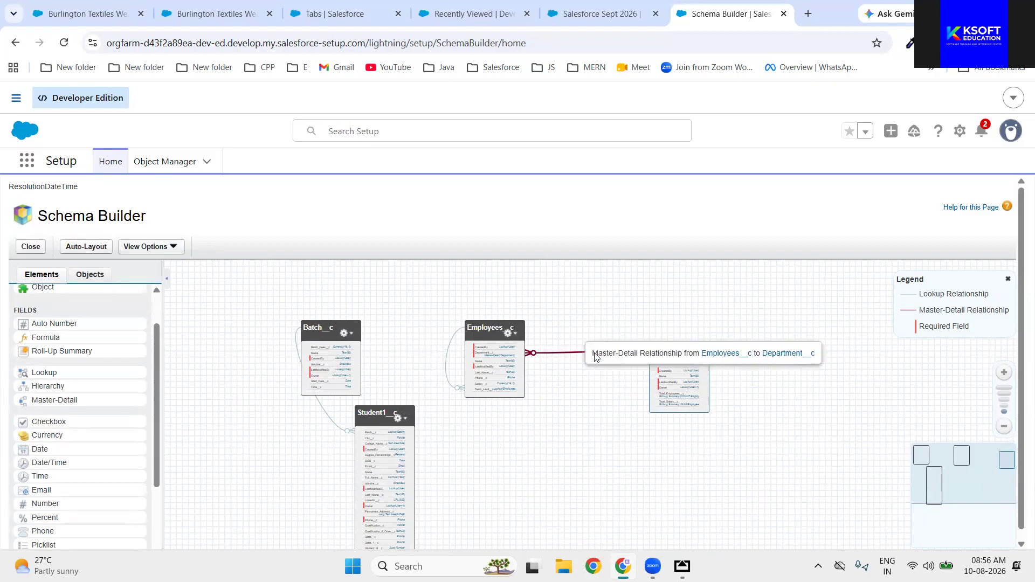
left_click(154, 247)
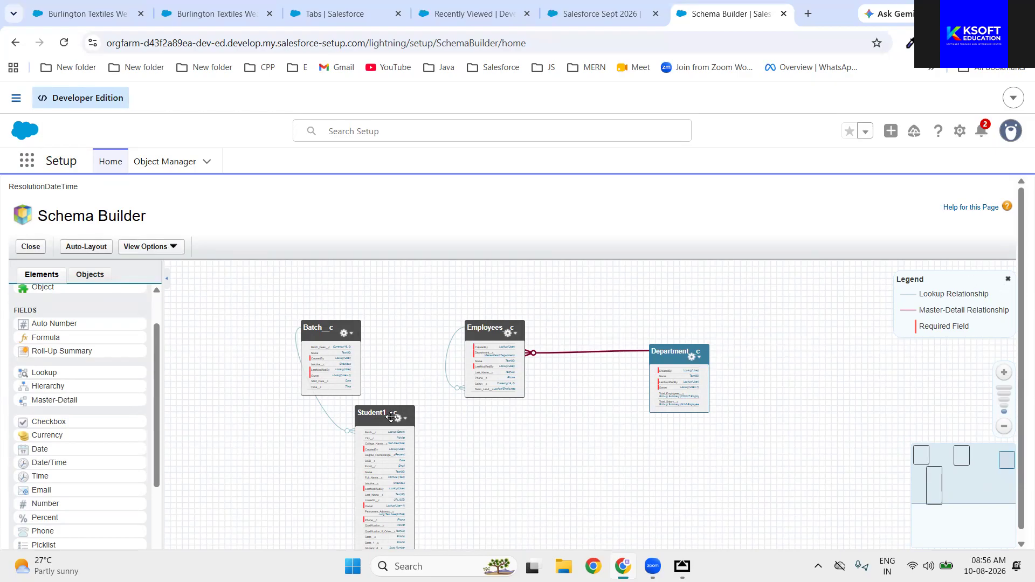
Step: Place Student before Batch, space Batch farther from it, and move Employees and Department closer together to form a row
left_click_drag(367, 411, 212, 330)
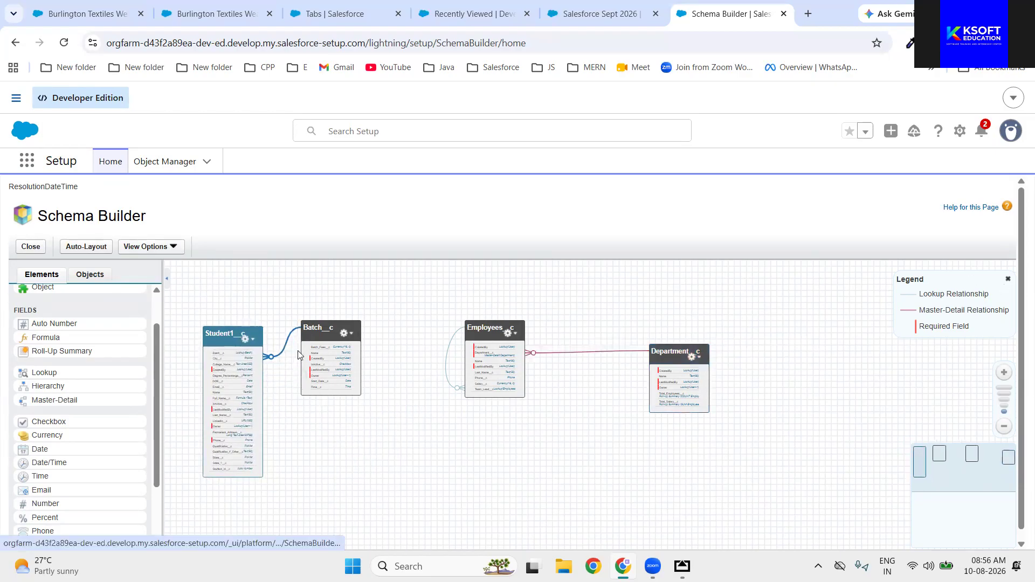
left_click_drag(490, 326, 461, 318)
left_click(674, 353)
left_click_drag(674, 354, 656, 323)
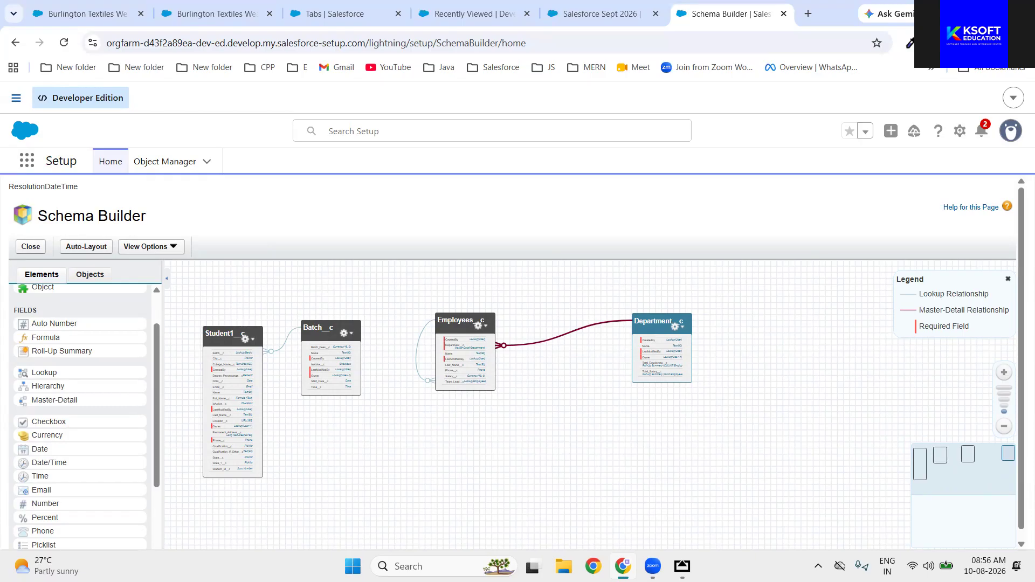
left_click(325, 327)
left_click_drag(325, 328, 375, 354)
left_click_drag(454, 322, 514, 309)
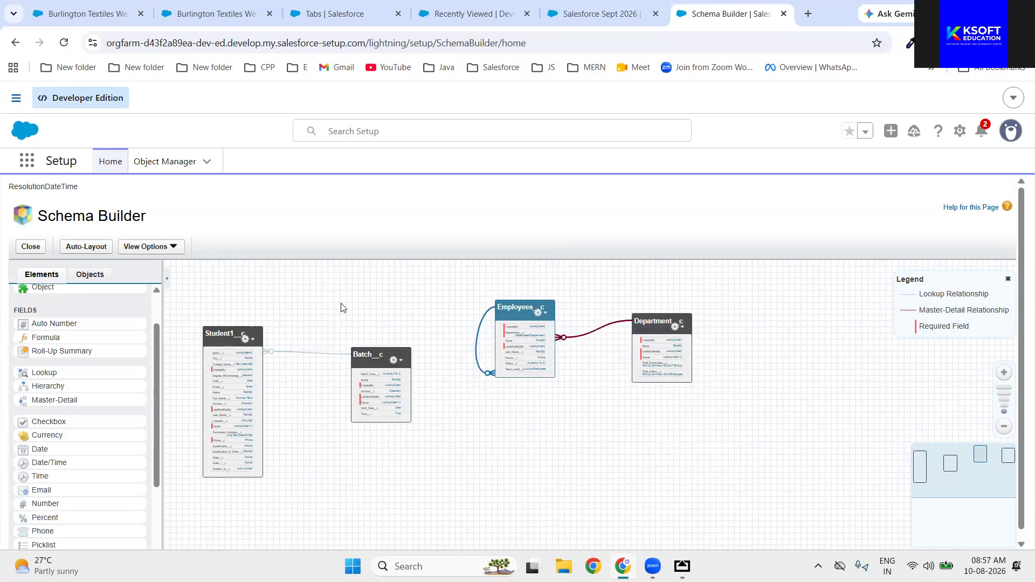
Step: Filter the object list to Standard Objects and switch it back to Custom Objects
left_click(90, 275)
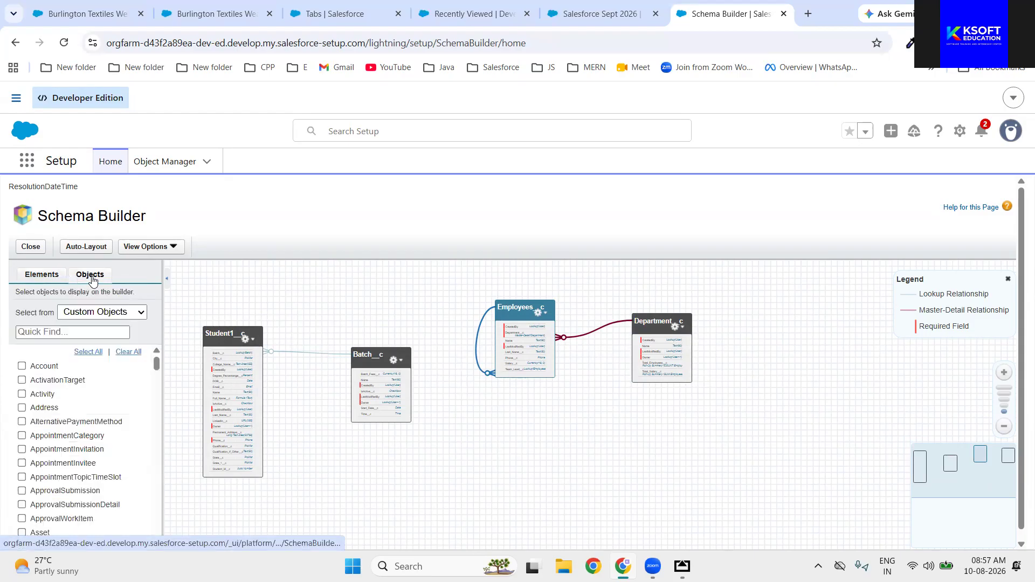
left_click(106, 312)
left_click(96, 376)
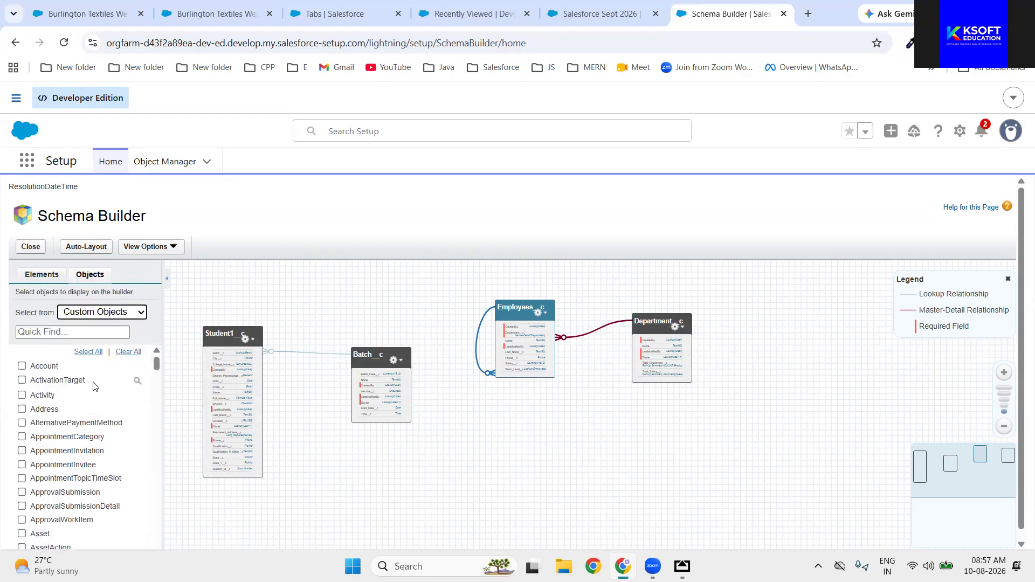
left_click(86, 315)
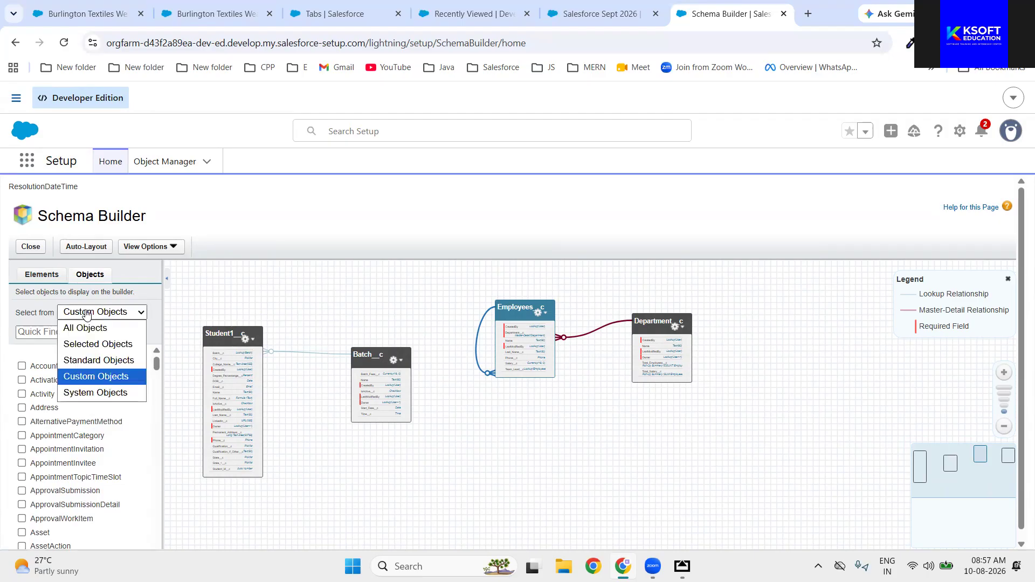
left_click(90, 365)
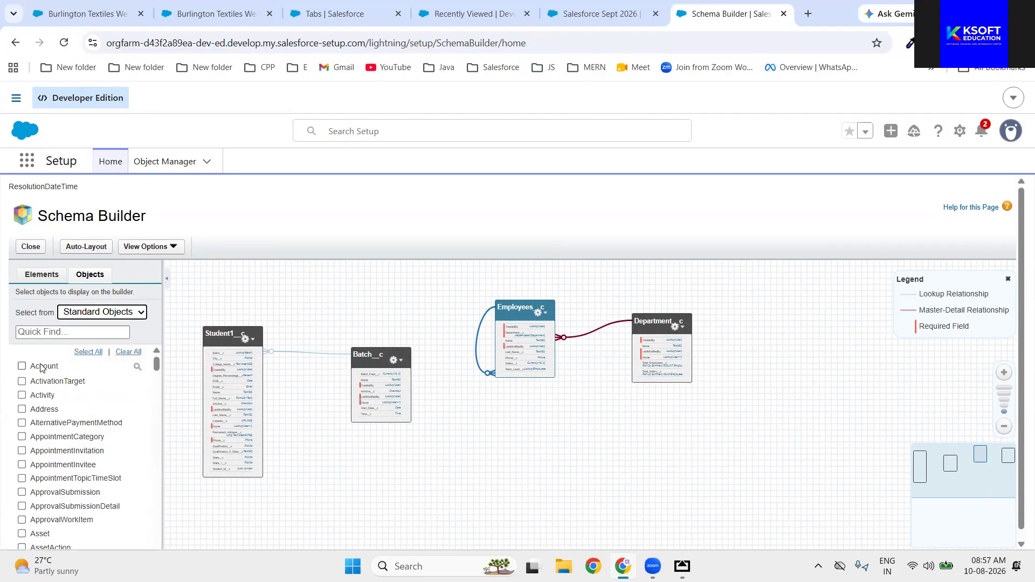
left_click(125, 313)
left_click(97, 375)
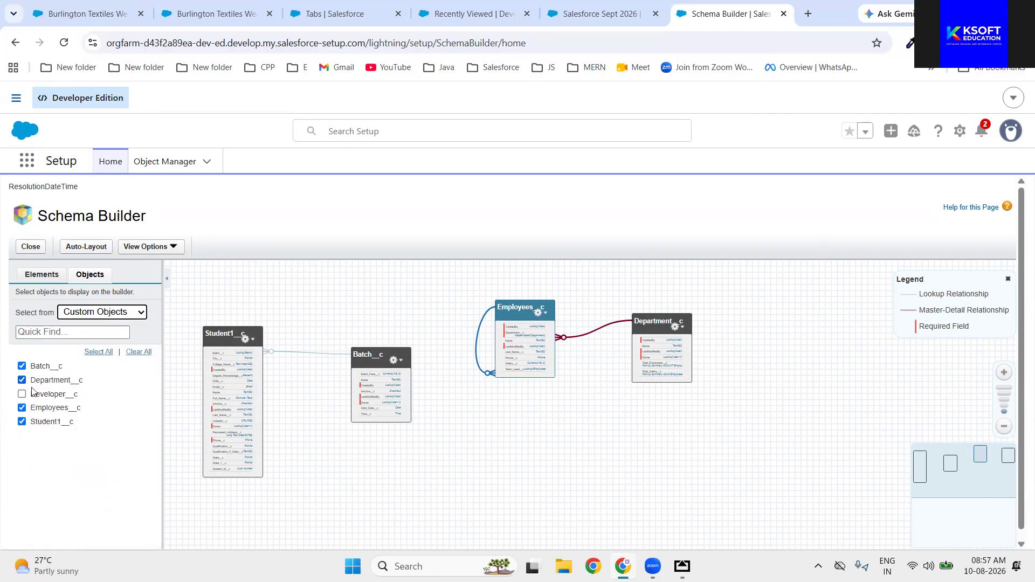
left_click(105, 315)
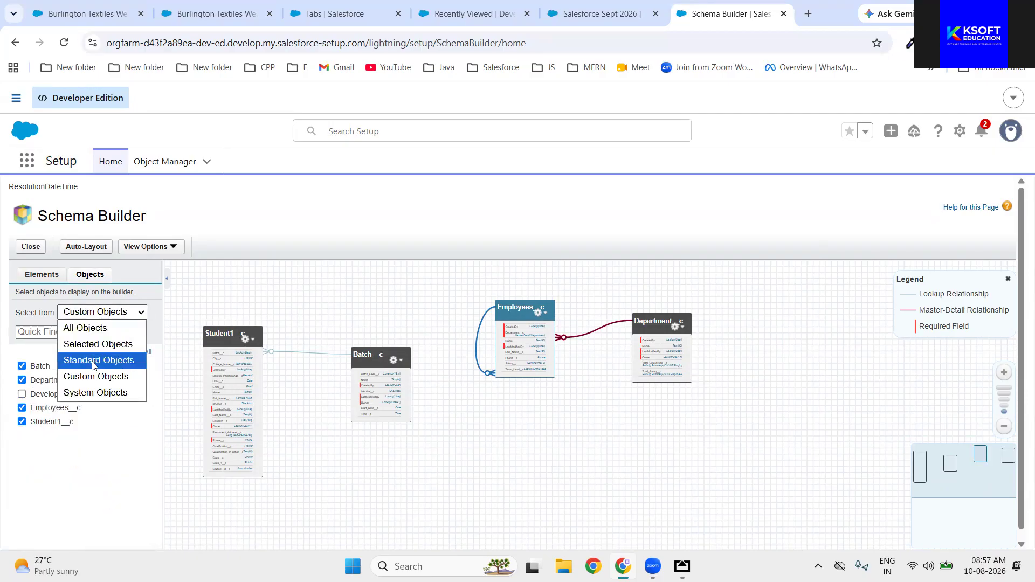
left_click(65, 481)
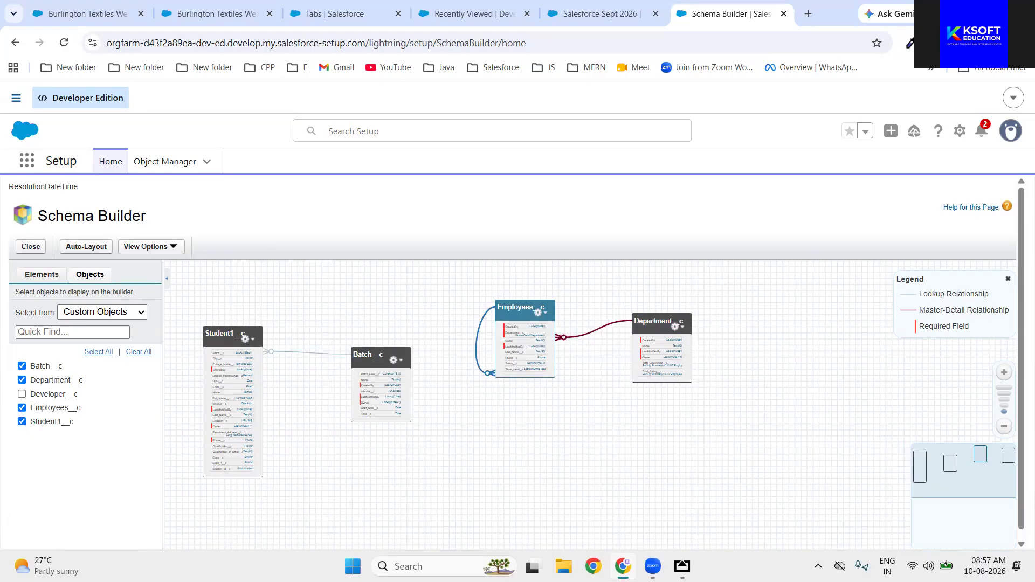
Step: Switch to the whiteboard and write the underlined heading "Practice" in green on an empty area below the Schema Builder notes
left_click(682, 567)
double_click(552, 423)
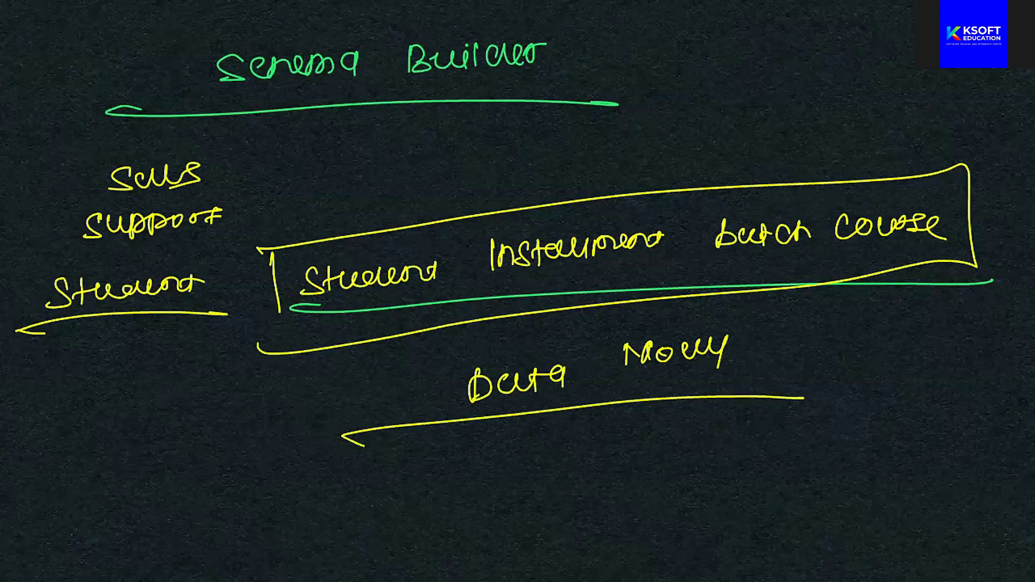
scroll(517, 291, "down", 8)
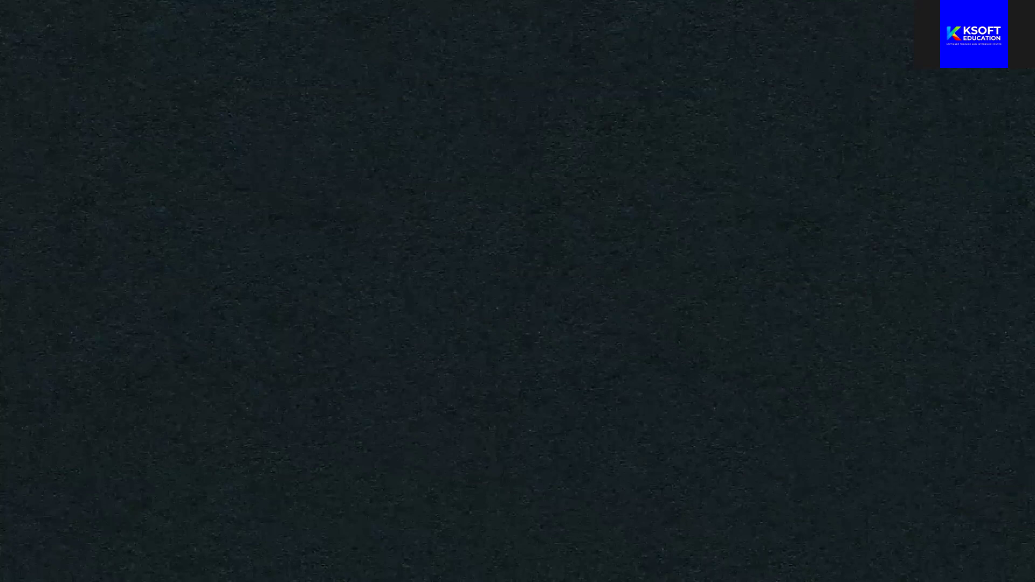
mouse_move(109, 45)
left_mouse_down()
mouse_move(107, 82)
mouse_move(106, 69)
left_mouse_up()
left_click_drag(125, 52, 139, 55)
left_click_drag(158, 48, 162, 66)
left_click_drag(178, 47, 198, 59)
left_click_drag(201, 45, 250, 63)
mouse_move(86, 92)
left_mouse_down()
mouse_move(263, 71)
mouse_move(240, 81)
left_mouse_up()
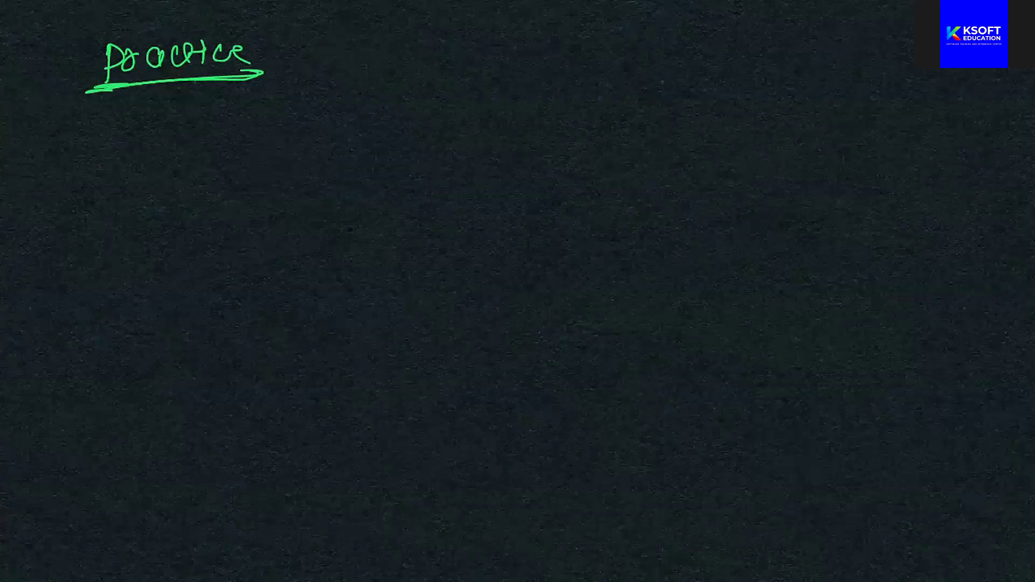
Step: Underline "Practice" in white, draw an arrow after it, and write "Data Modelling" with an underline below
mouse_move(60, 86)
left_mouse_down()
mouse_move(300, 75)
mouse_move(370, 44)
left_mouse_up()
mouse_move(323, 55)
left_mouse_down()
mouse_move(368, 52)
mouse_move(348, 82)
left_mouse_up()
left_click_drag(375, 135, 378, 161)
left_click_drag(416, 142, 429, 157)
mouse_move(416, 146)
left_mouse_down()
mouse_move(532, 124)
mouse_move(553, 137)
left_mouse_up()
left_click_drag(569, 124, 568, 124)
left_click_drag(587, 129, 677, 115)
mouse_move(691, 125)
left_mouse_down()
mouse_move(707, 109)
mouse_move(686, 139)
left_mouse_up()
left_click_drag(341, 185, 742, 146)
Step: Write "Presentation" and "Prepare" in yellow below "Data Modelling" and underline both words
mouse_move(424, 217)
left_mouse_down()
mouse_move(425, 248)
mouse_move(502, 213)
mouse_move(618, 194)
mouse_move(668, 192)
mouse_move(685, 208)
left_mouse_up()
left_click_drag(346, 262, 711, 224)
mouse_move(544, 278)
left_mouse_down()
mouse_move(544, 304)
mouse_move(570, 275)
mouse_move(668, 265)
mouse_move(684, 283)
left_mouse_up()
mouse_move(531, 314)
left_mouse_down()
mouse_move(564, 306)
mouse_move(522, 316)
left_mouse_up()
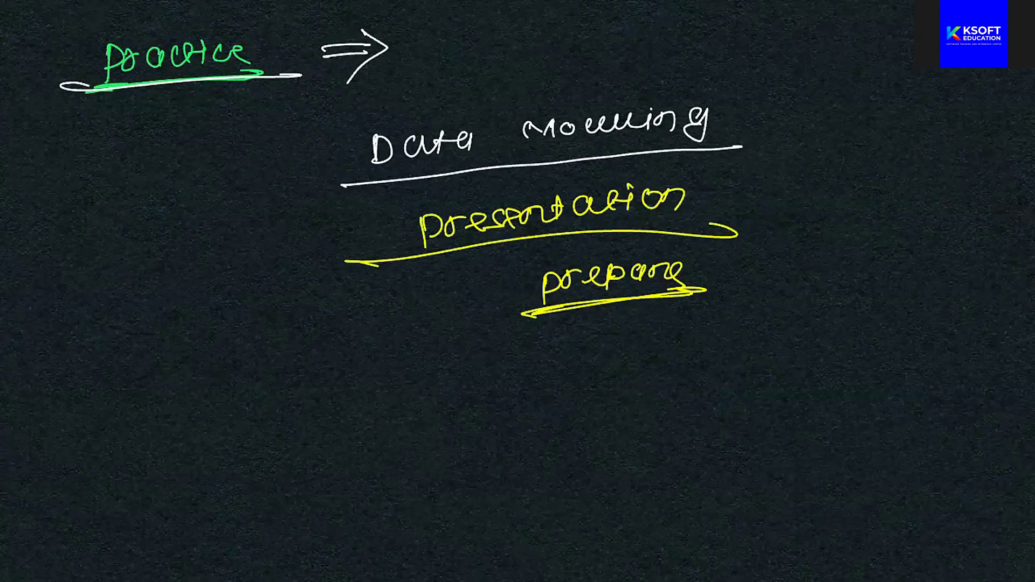
Step: Write "UI Customization" in yellow below the practice notes and draw a box around it
scroll(518, 291, "down", 4)
left_click_drag(141, 190, 139, 217)
left_click_drag(133, 195, 136, 219)
mouse_move(171, 205)
left_mouse_down()
mouse_move(183, 198)
mouse_move(135, 205)
mouse_move(169, 195)
mouse_move(189, 217)
left_mouse_up()
mouse_move(264, 189)
left_mouse_down()
mouse_move(313, 190)
mouse_move(330, 208)
mouse_move(365, 186)
mouse_move(426, 201)
mouse_move(561, 175)
left_mouse_up()
mouse_move(69, 241)
left_mouse_down()
mouse_move(120, 250)
mouse_move(626, 142)
mouse_move(33, 176)
mouse_move(68, 243)
left_mouse_up()
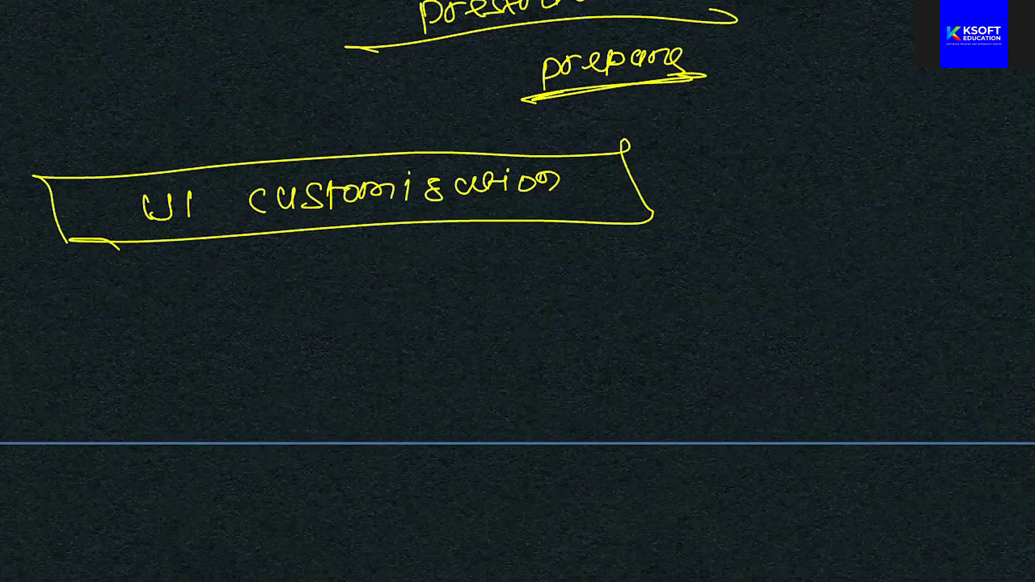
Step: Circle "Prepare" and "Data Modelling" in yellow on the whiteboard
mouse_move(712, 40)
left_mouse_down()
mouse_move(464, 103)
mouse_move(512, 25)
mouse_move(593, 33)
left_mouse_up()
scroll(517, 291, "up", 5)
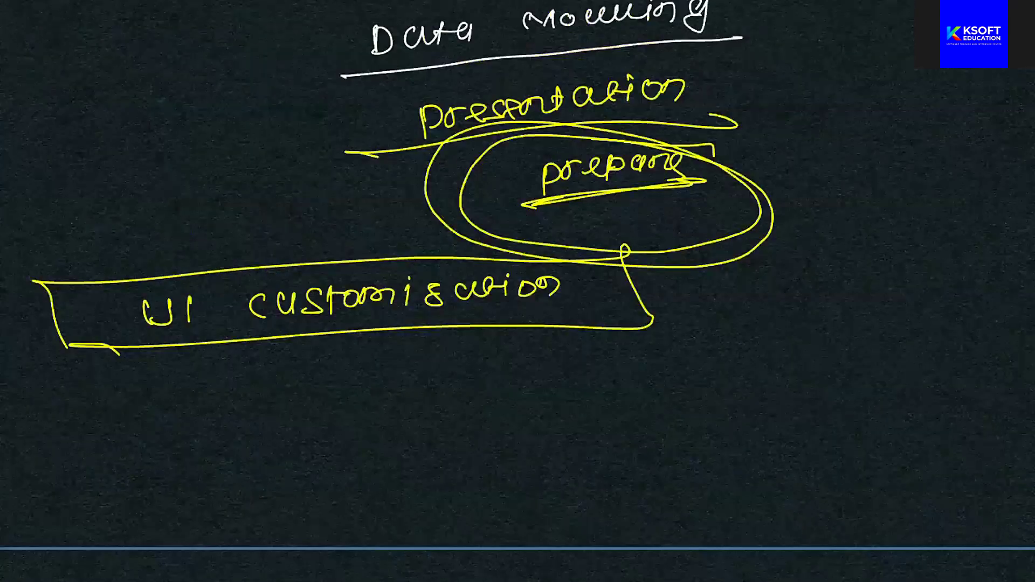
mouse_move(693, 43)
left_mouse_down()
mouse_move(688, 161)
mouse_move(766, 92)
left_mouse_up()
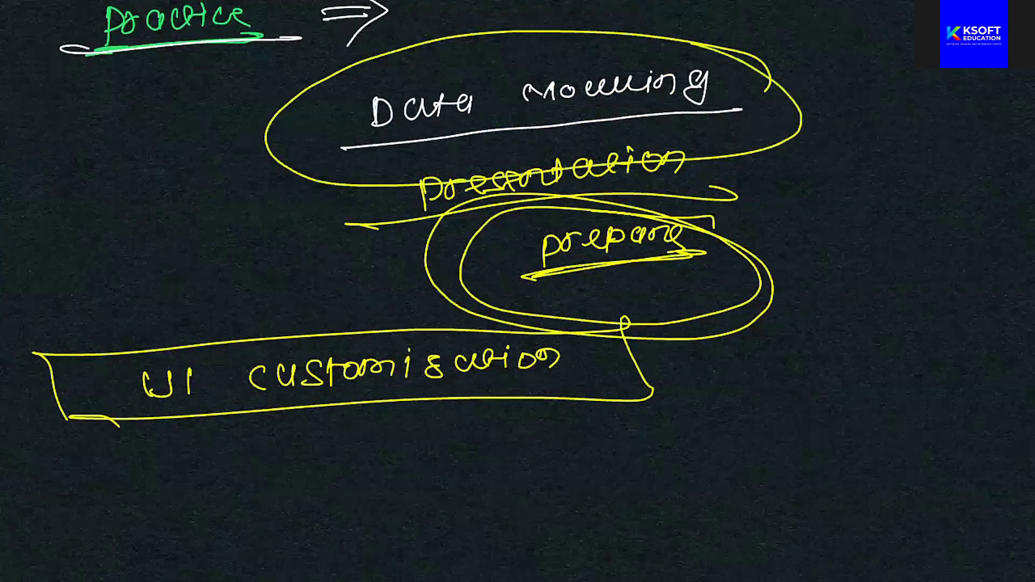